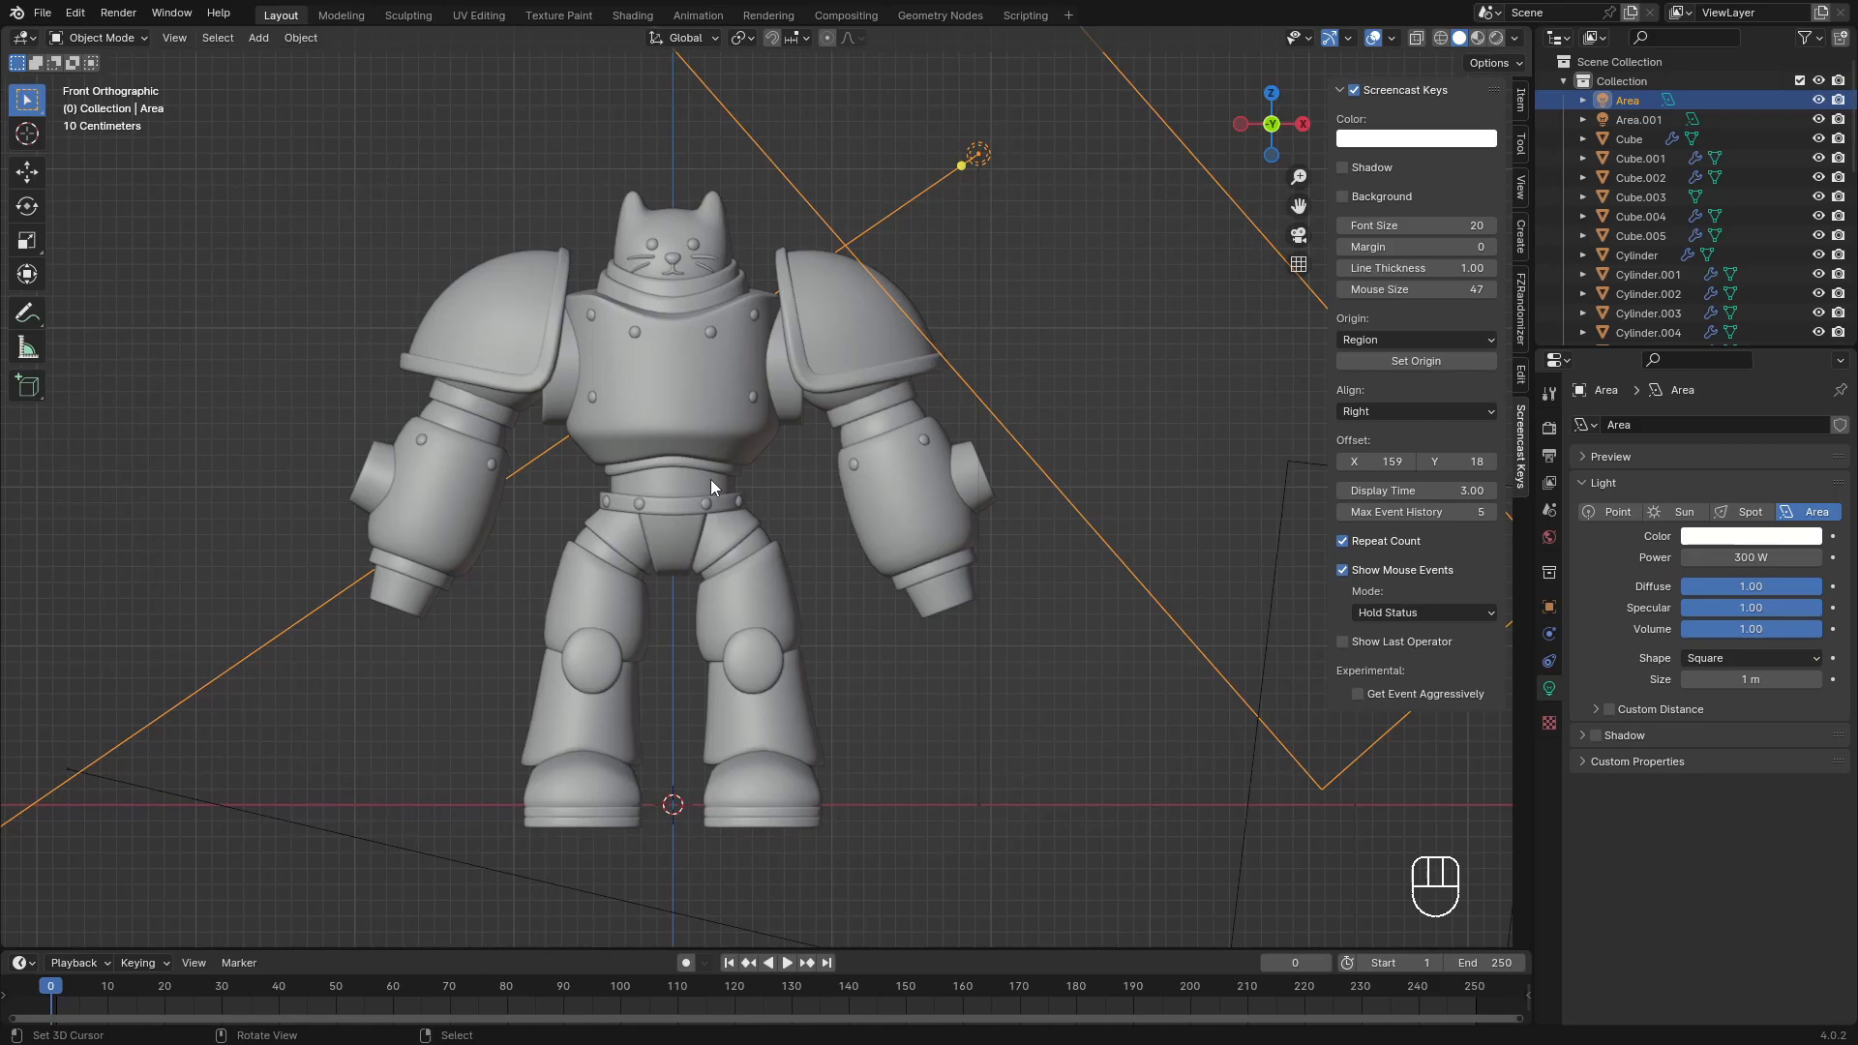
# Step: Add a single-bone armature at the world origin between the robot's feet
pyautogui.keyDown('shift'); pyautogui.moveTo(731, 676); pyautogui.dragTo(776, 598, button='middle'); pyautogui.keyUp('shift')
pyautogui.rightClick(892, 683)
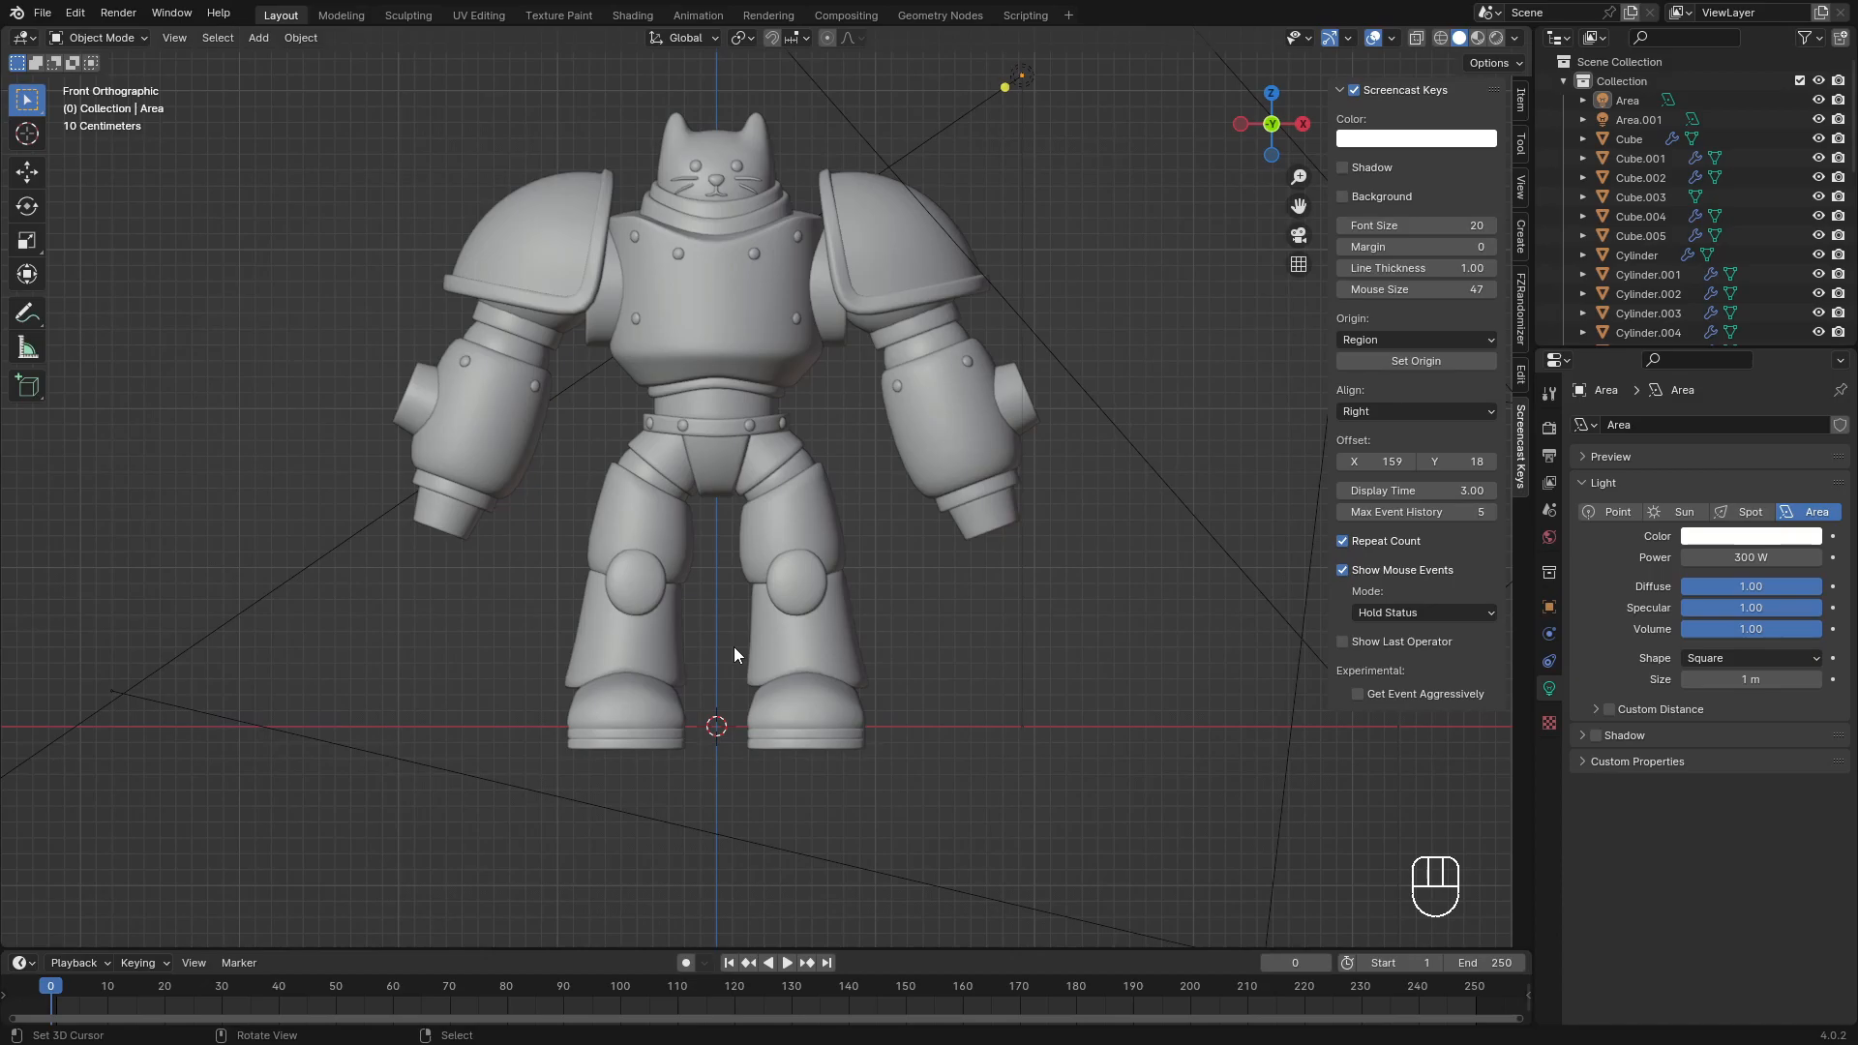
pyautogui.scroll(2, 745, 660)
pyautogui.keyDown('shift'); pyautogui.moveTo(745, 665); pyautogui.dragTo(809, 607, button='middle'); pyautogui.keyUp('shift')
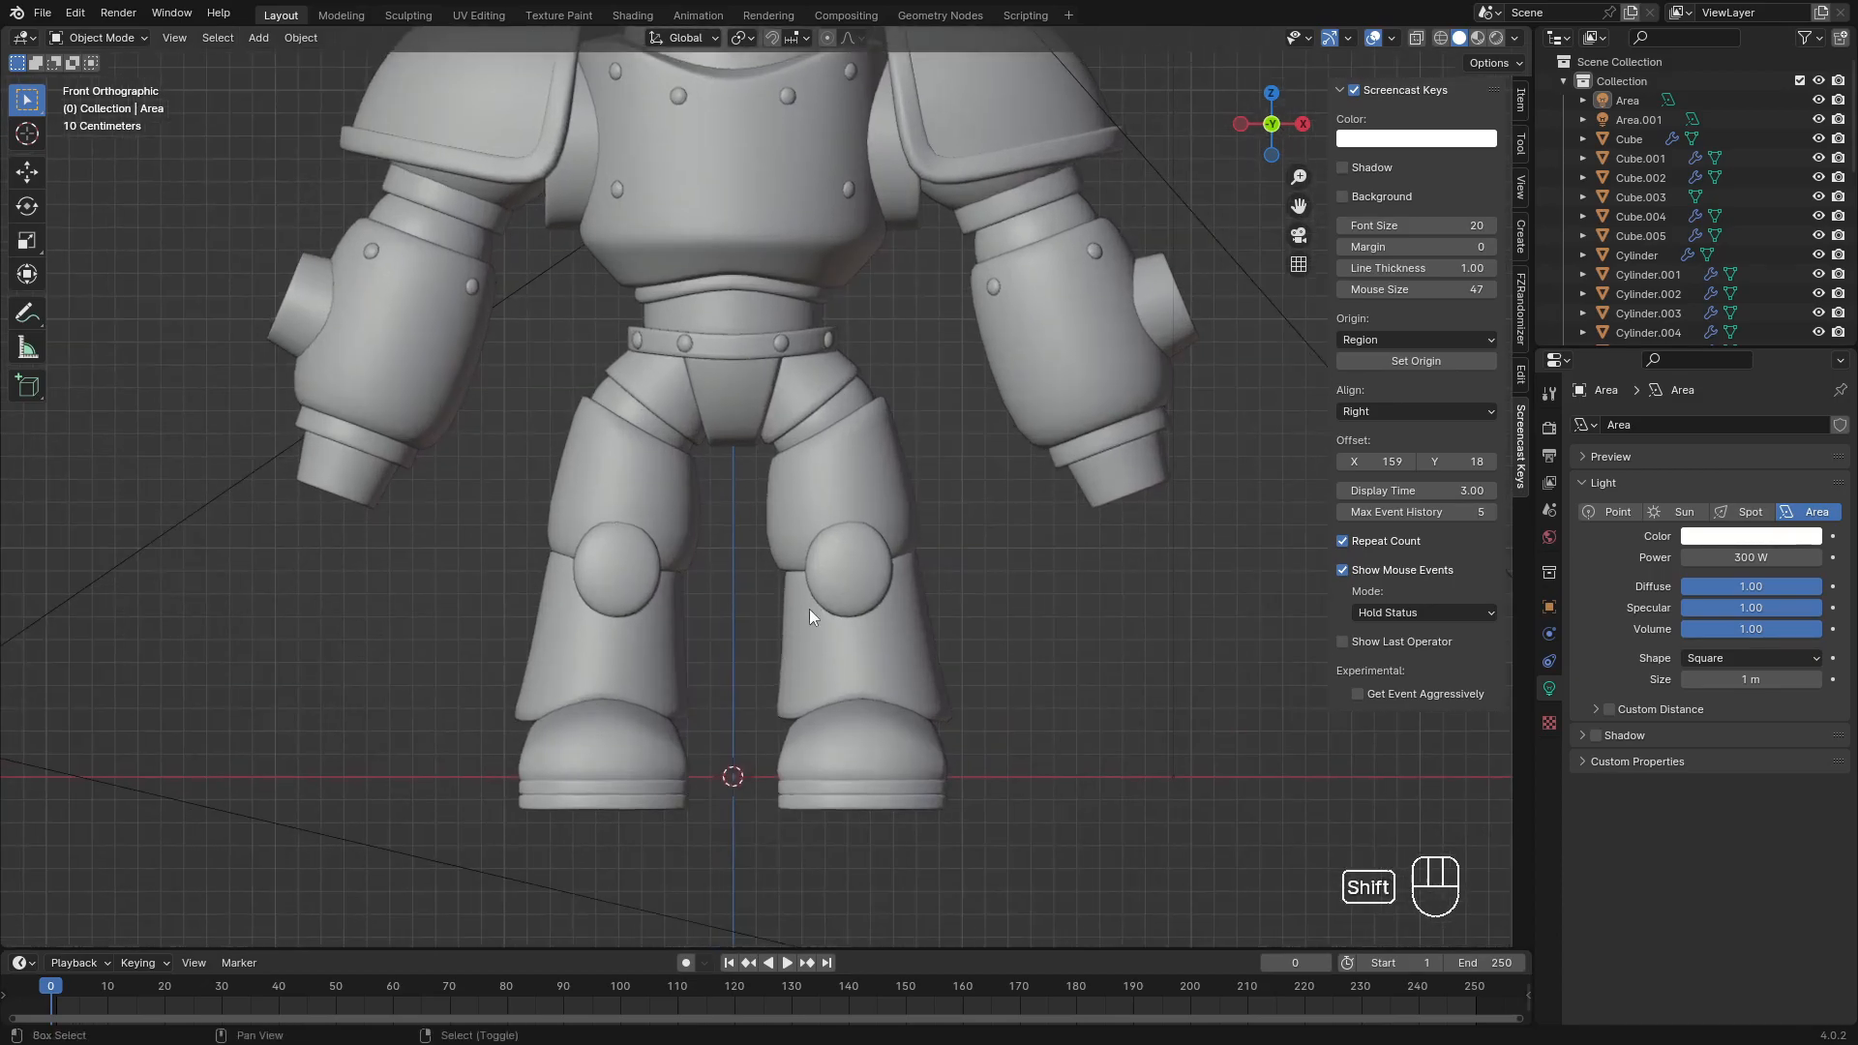
pyautogui.hotkey('shift', 'a')
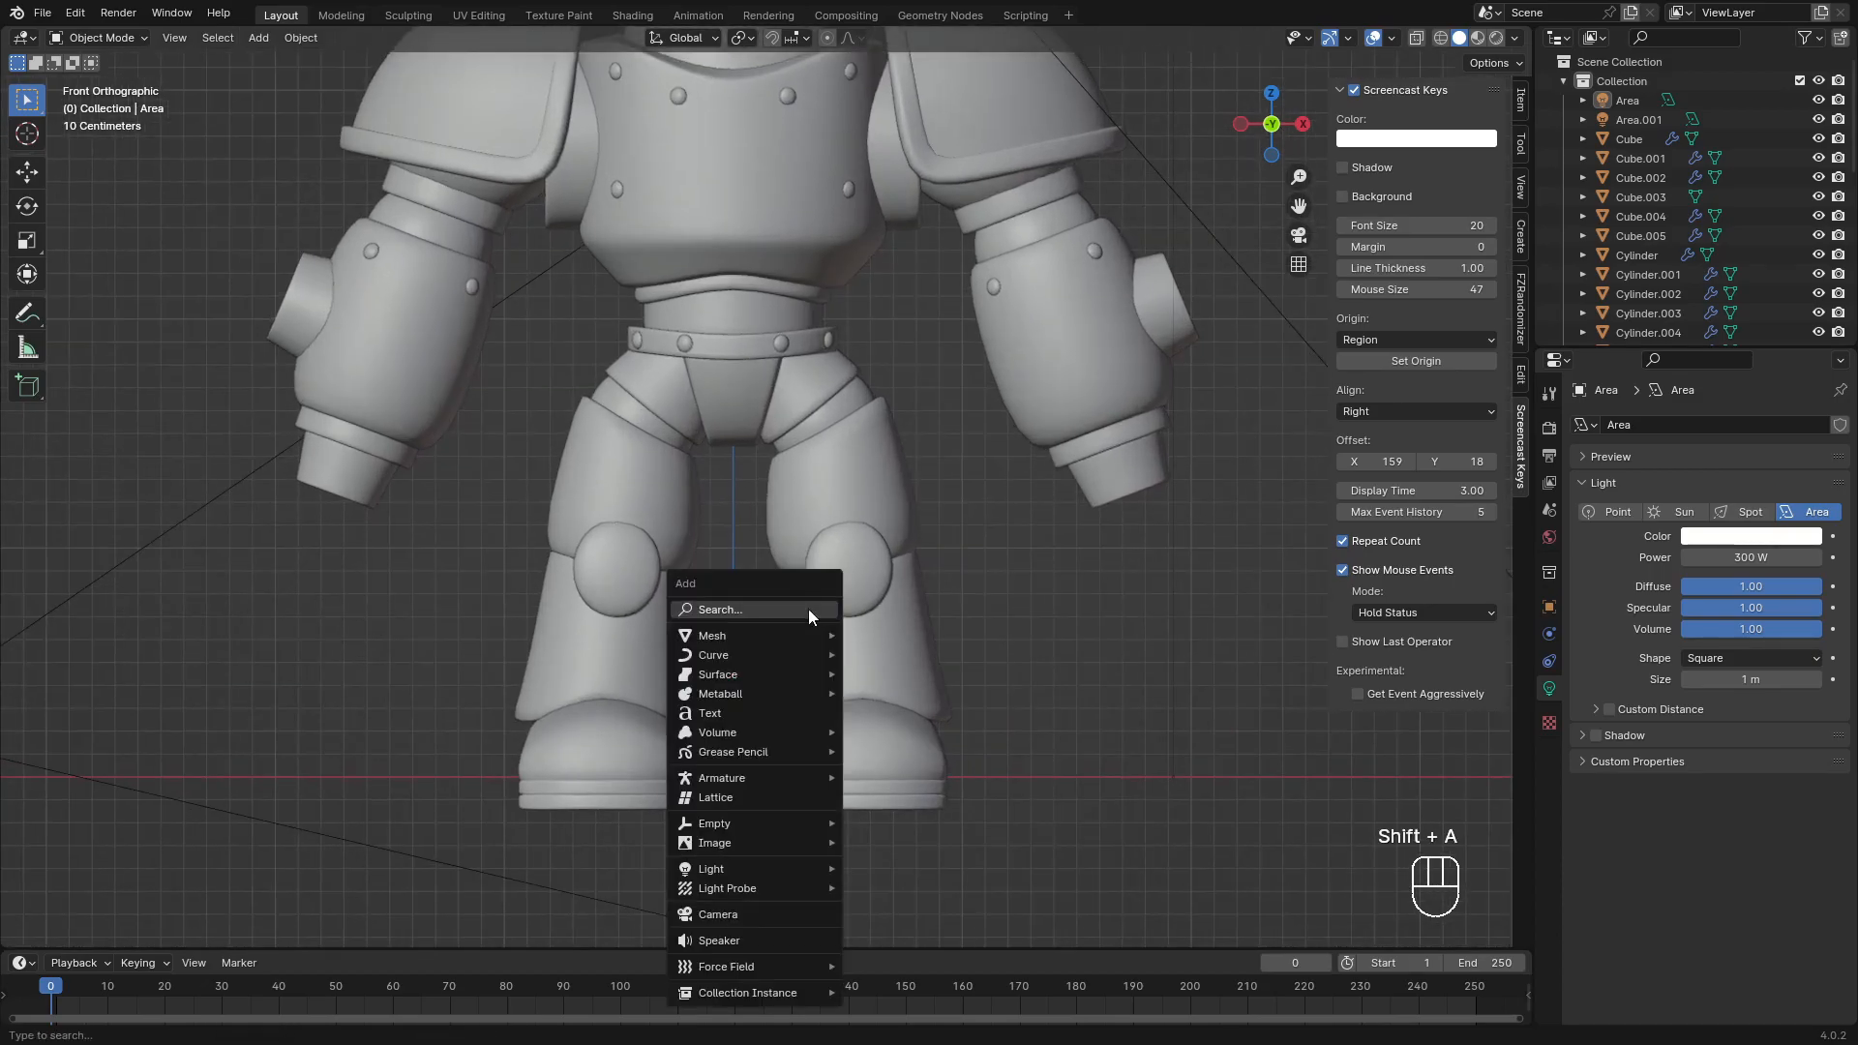
pyautogui.moveTo(741, 780)
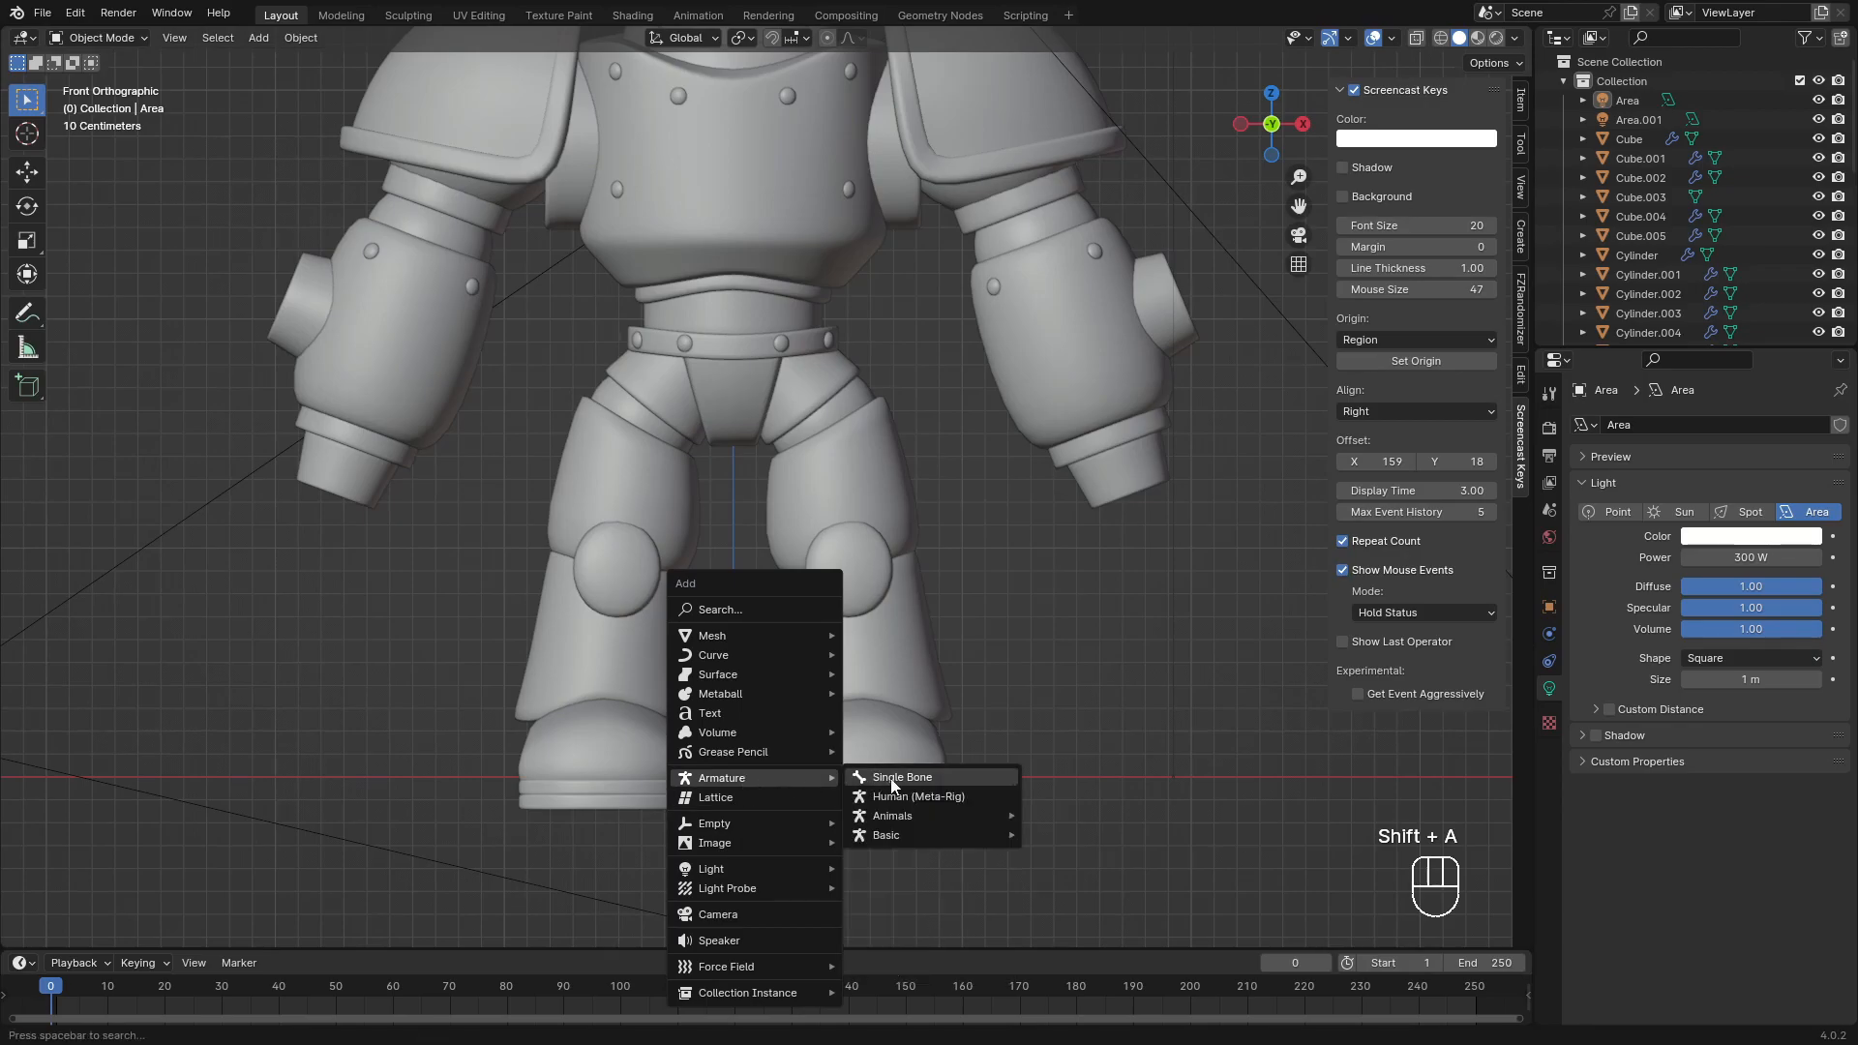
pyautogui.click(885, 782)
# Step: Show the armature in front of the robot mesh by enabling the In Front viewport display option
pyautogui.click(1549, 688)
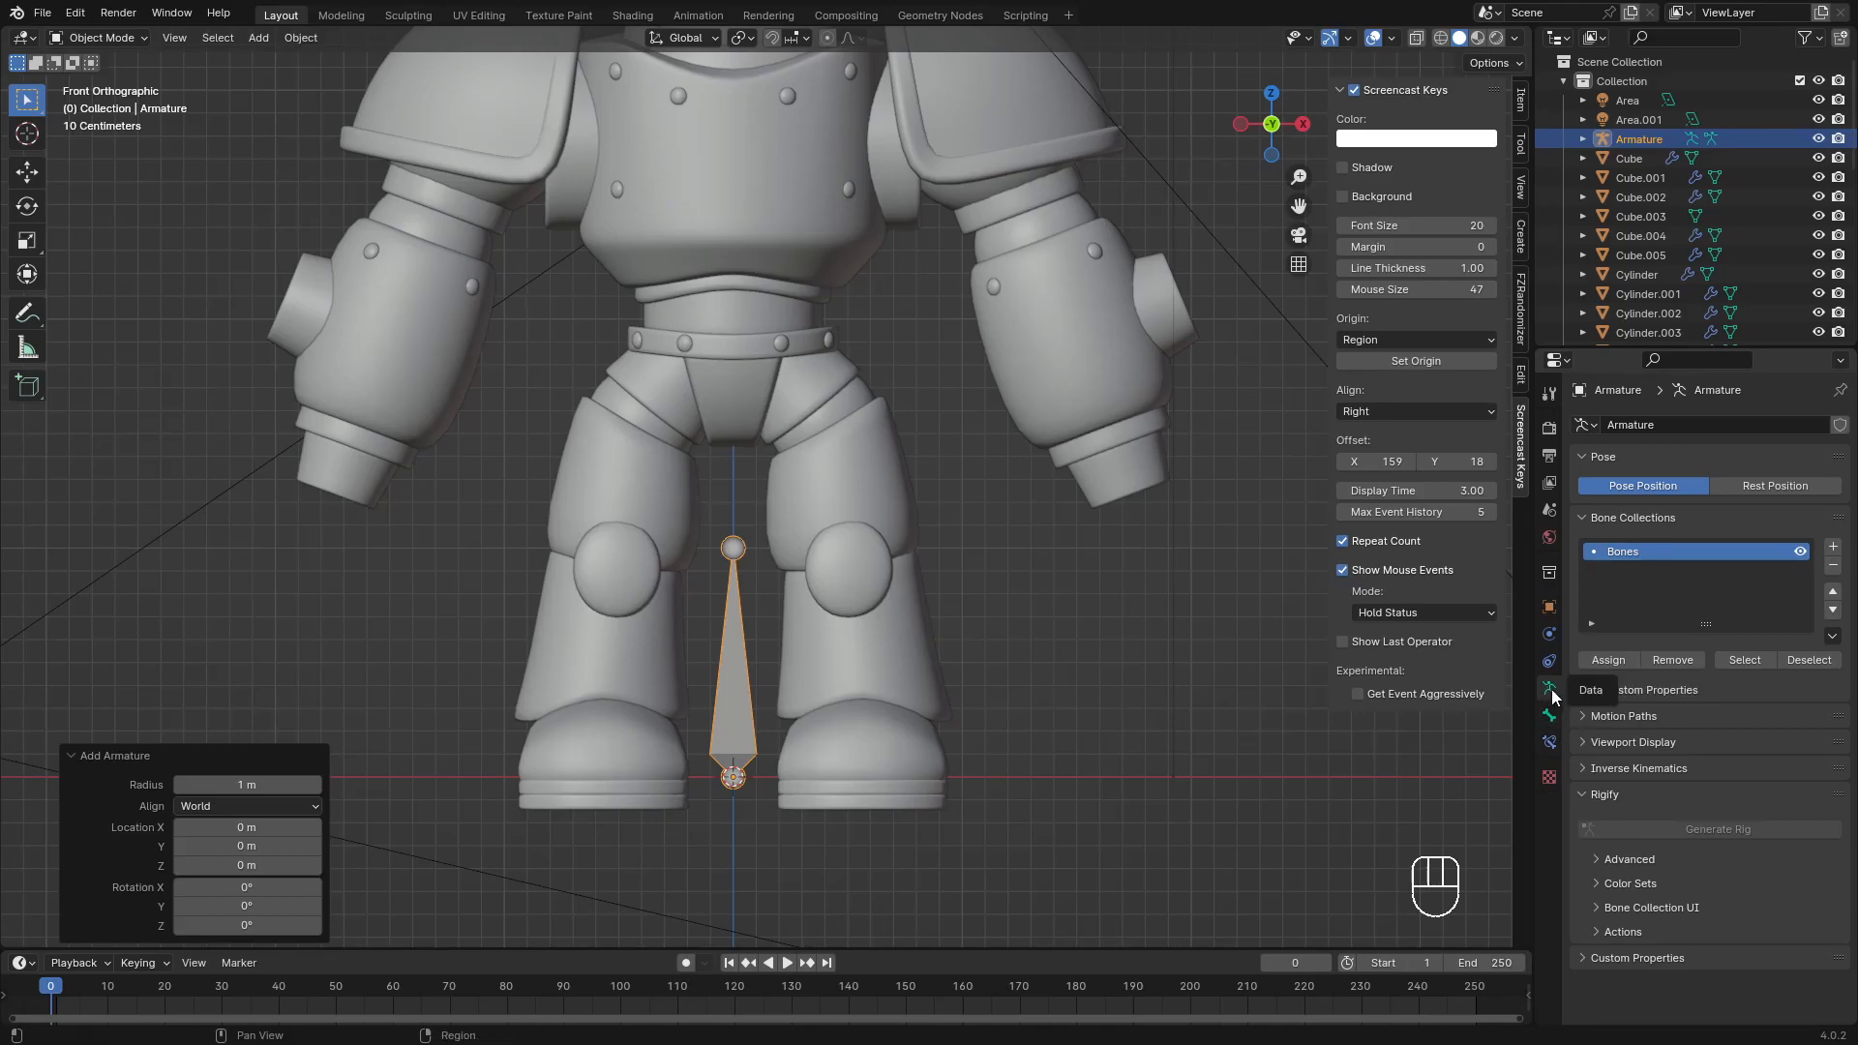
pyautogui.click(1640, 742)
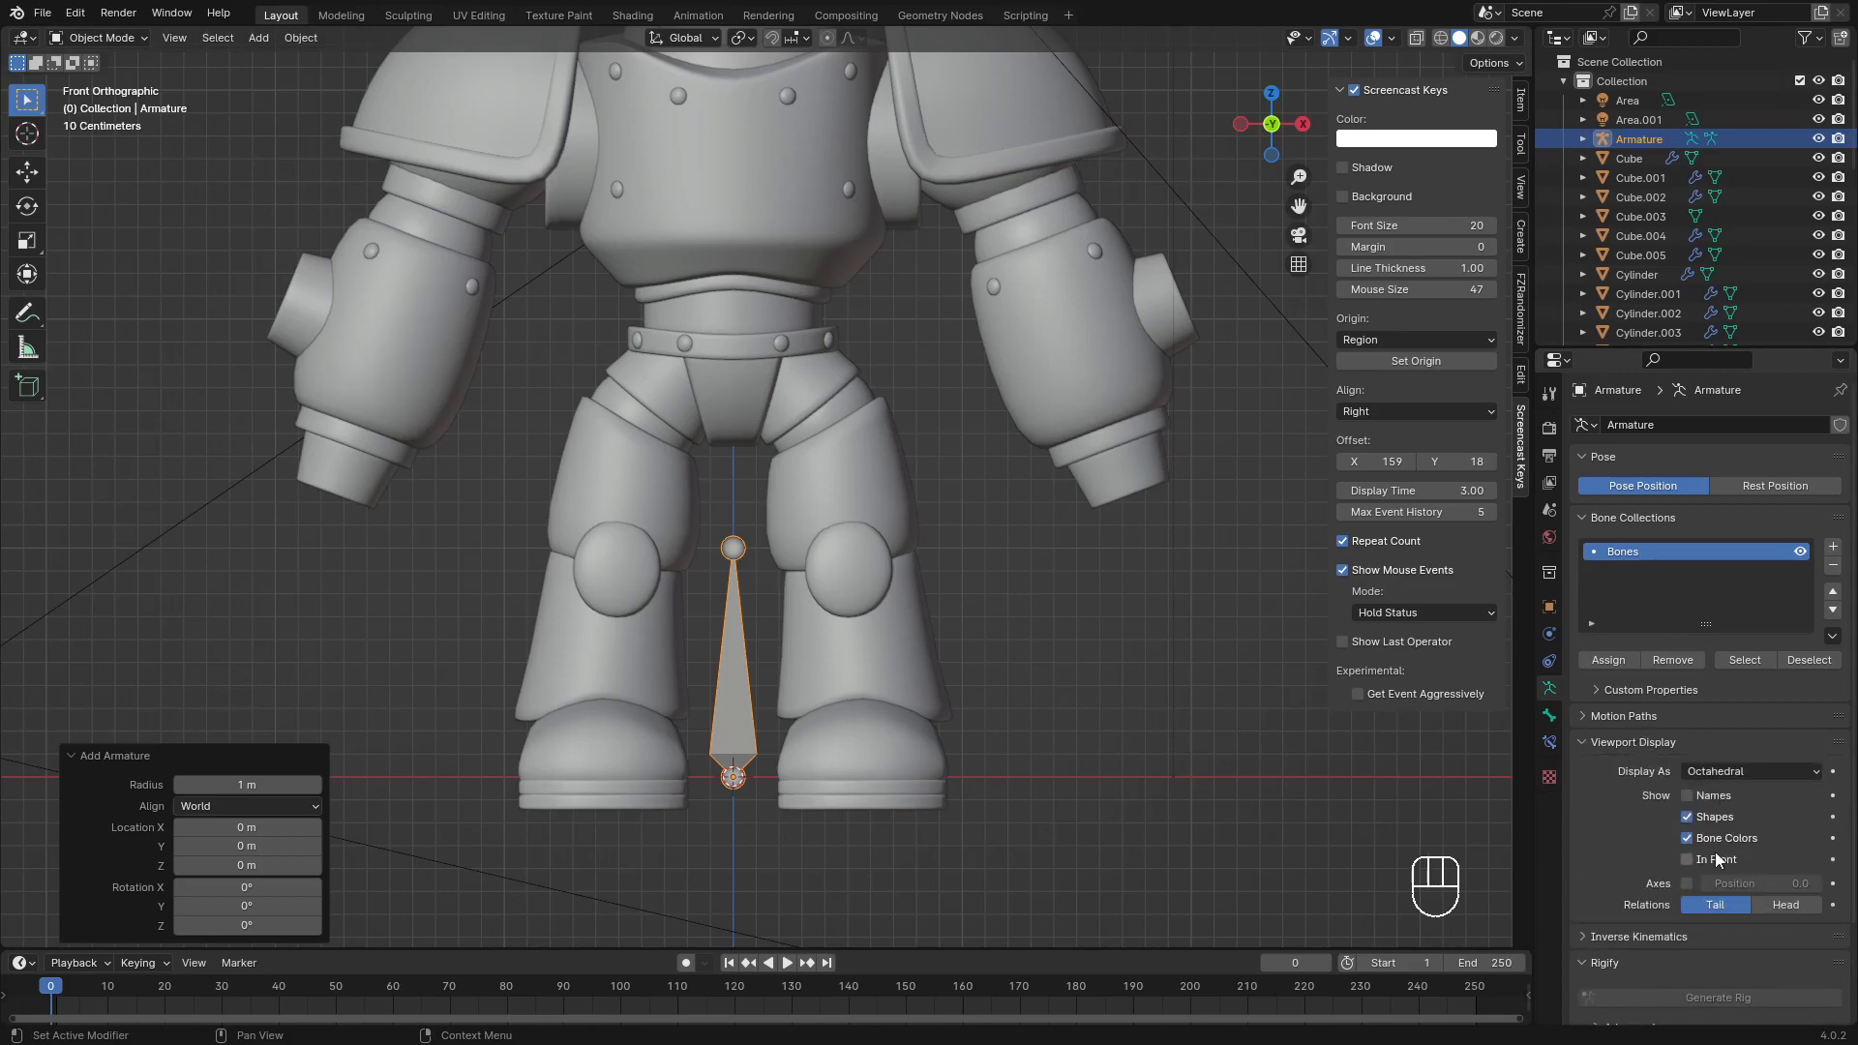
pyautogui.click(1688, 860)
# Step: Try the Stick and B-Bone display styles on the armature
pyautogui.click(1727, 770)
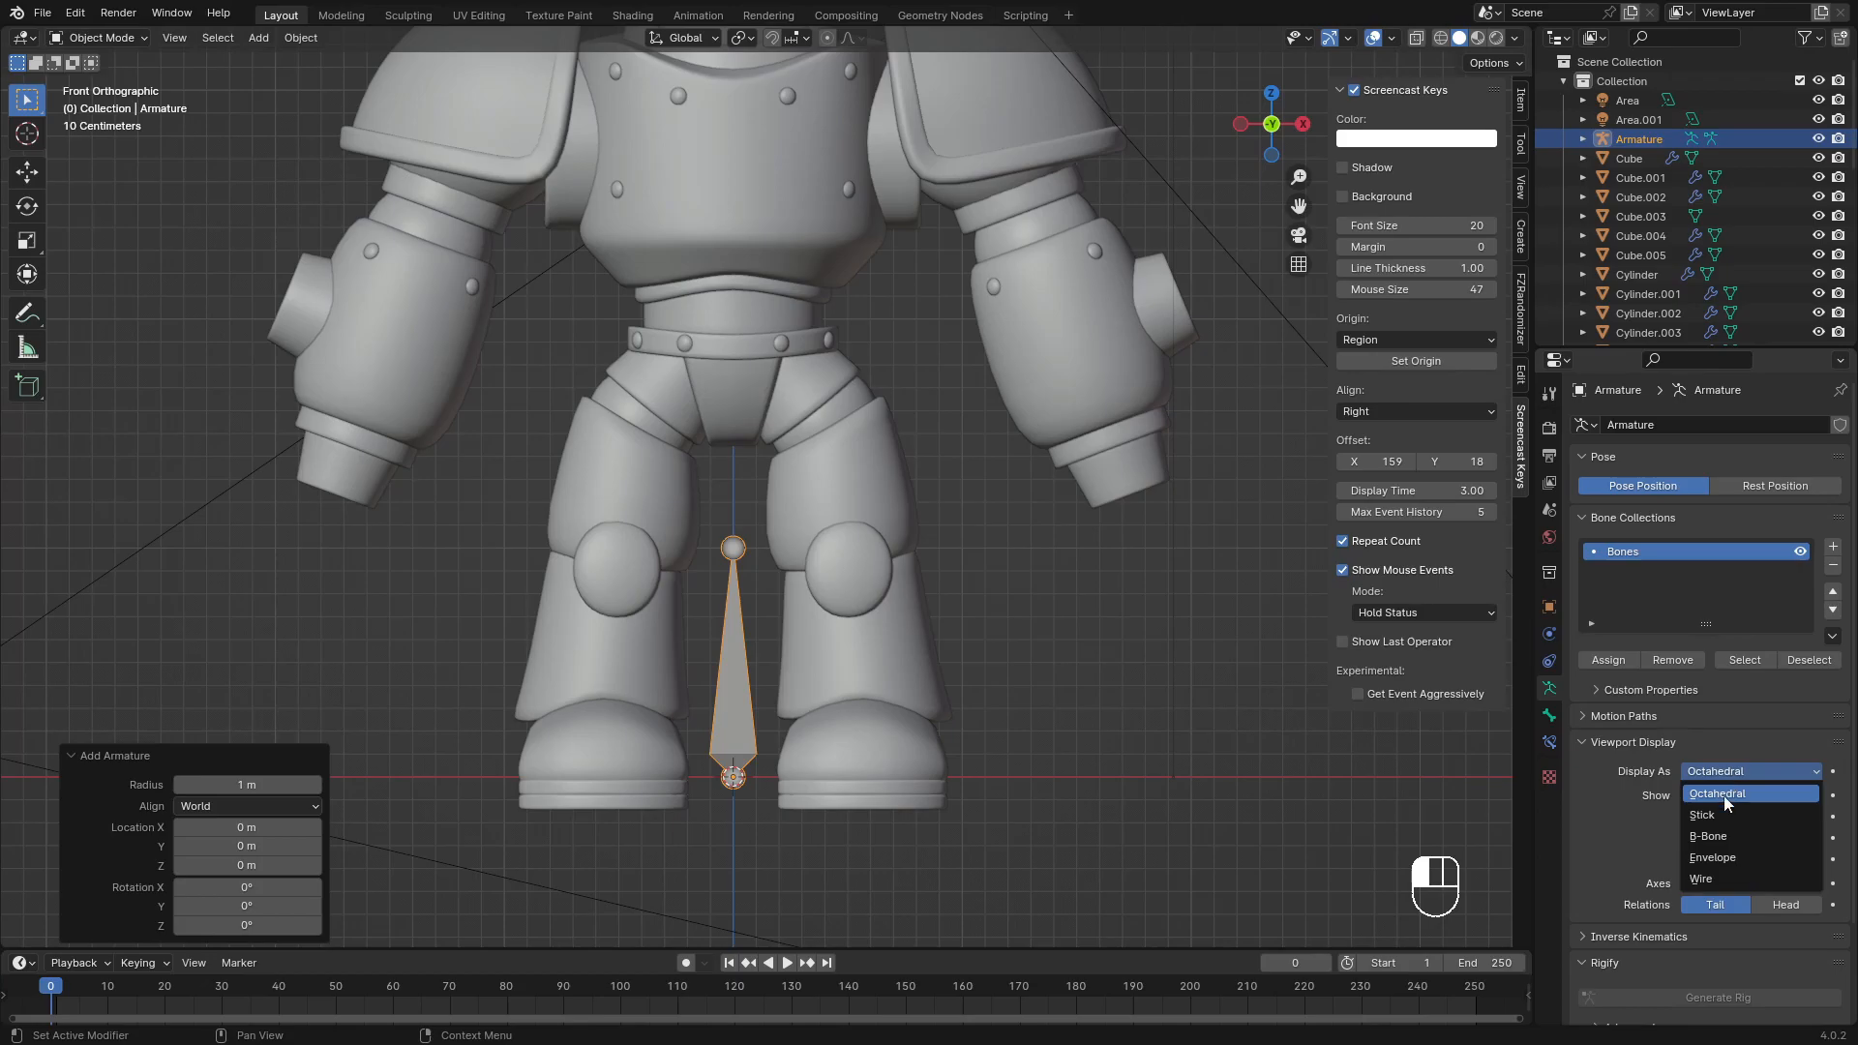
pyautogui.click(1701, 816)
pyautogui.click(1721, 774)
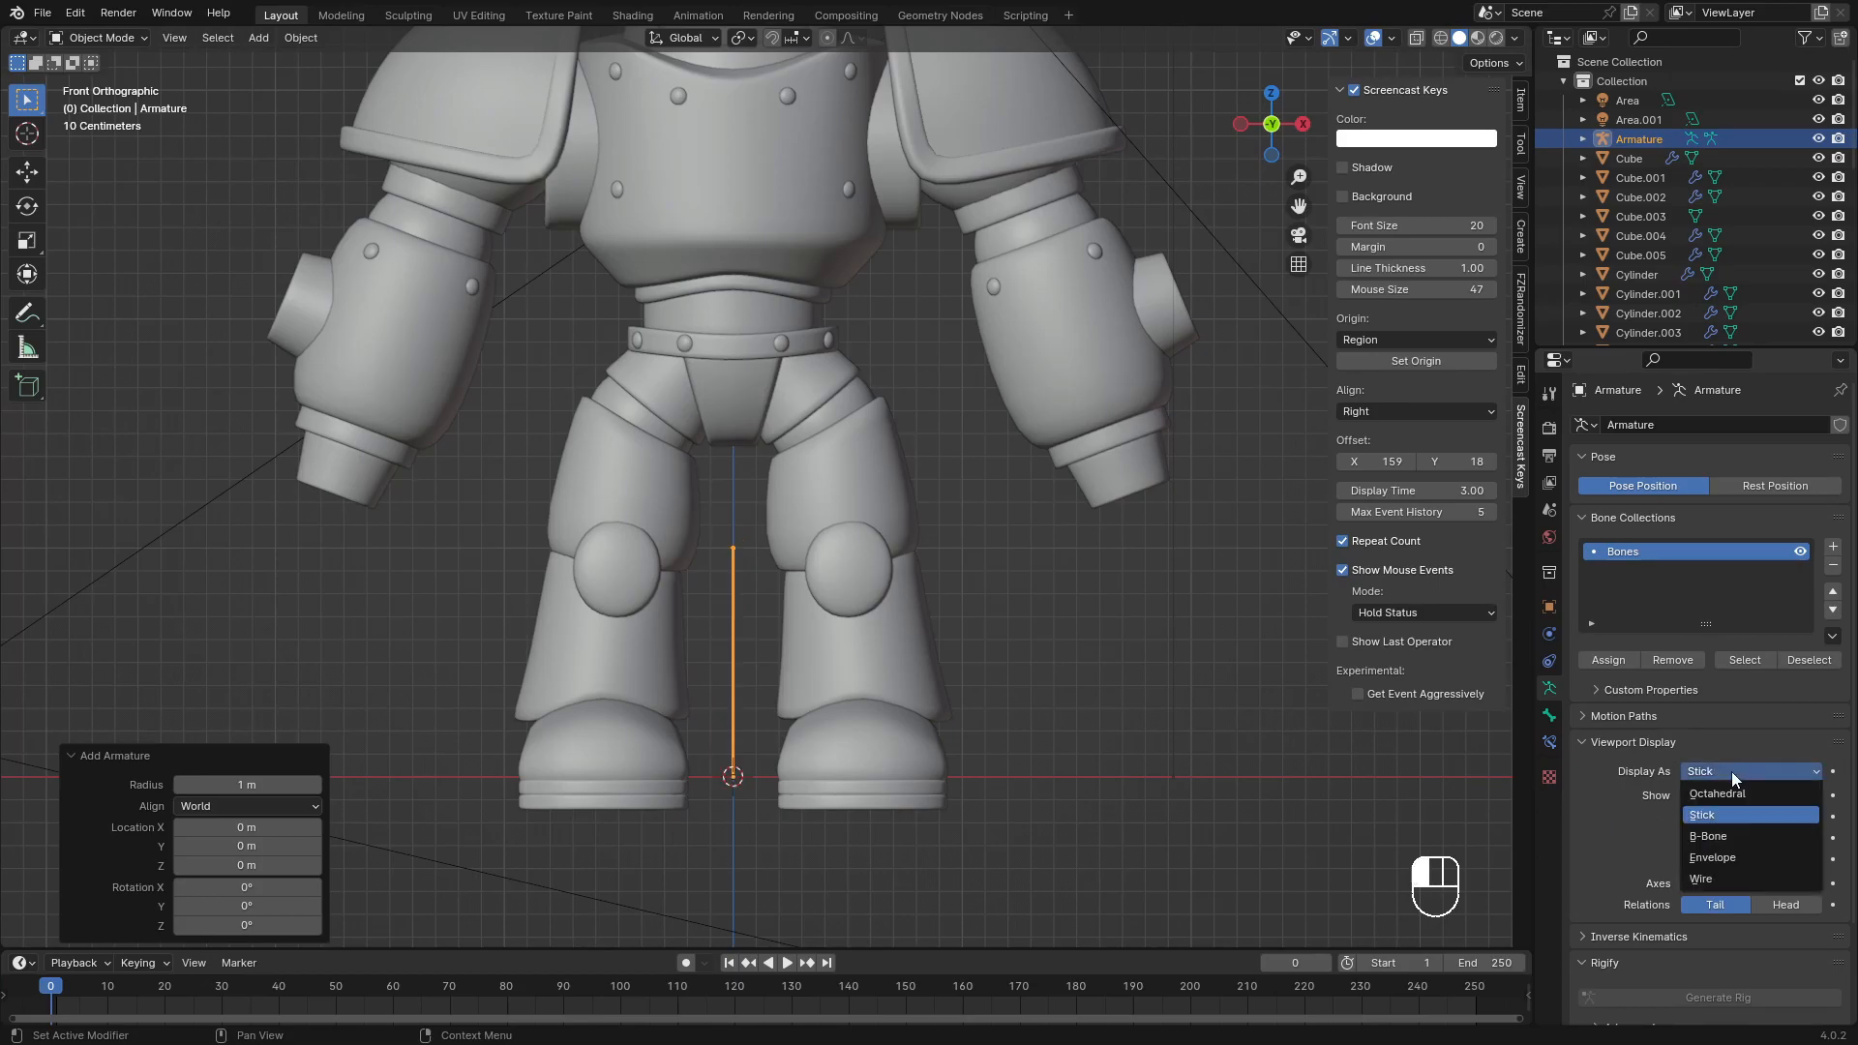
pyautogui.click(1716, 838)
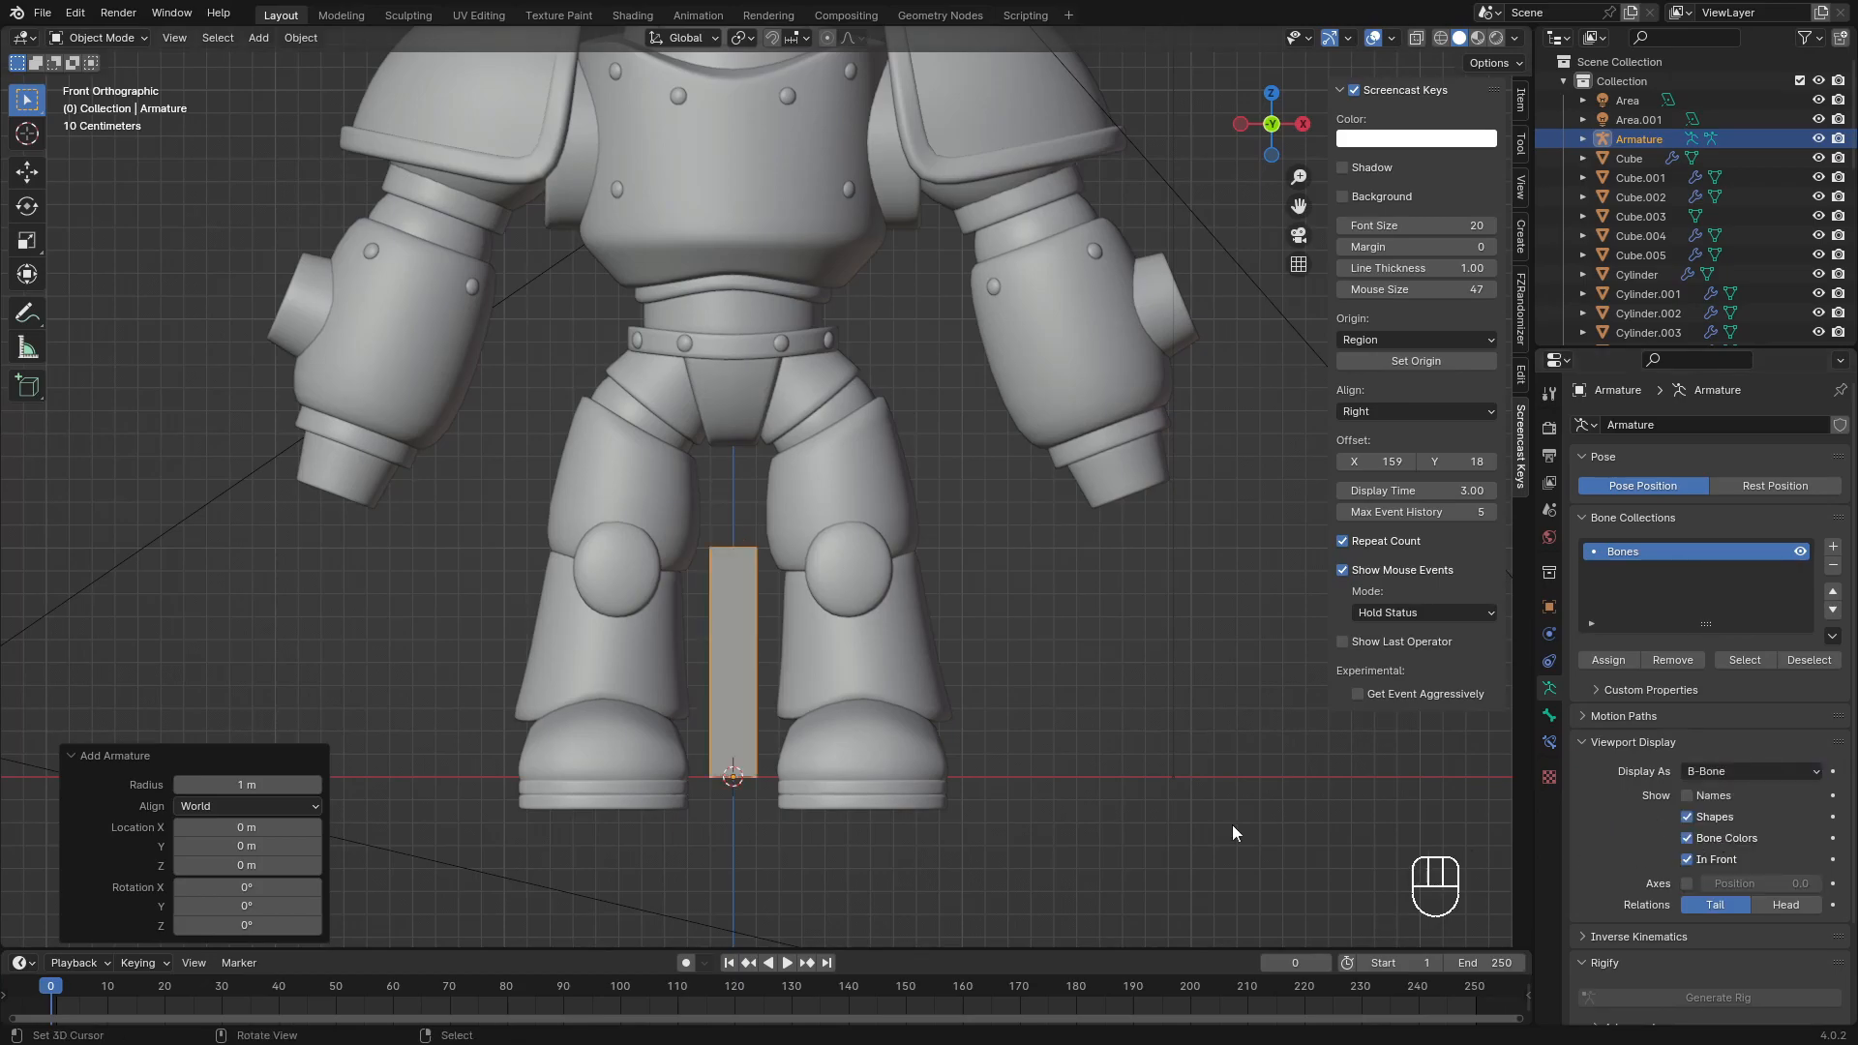
# Step: Enter Edit Mode on the armature and set its bone display style to Stick
pyautogui.scroll(2, 898, 636)
pyautogui.scroll(-1, 954, 608)
pyautogui.press('Tab')
pyautogui.moveTo(954, 607); pyautogui.dragTo(860, 668, button='middle')
pyautogui.scroll(3, 860, 668)
pyautogui.click(1753, 771)
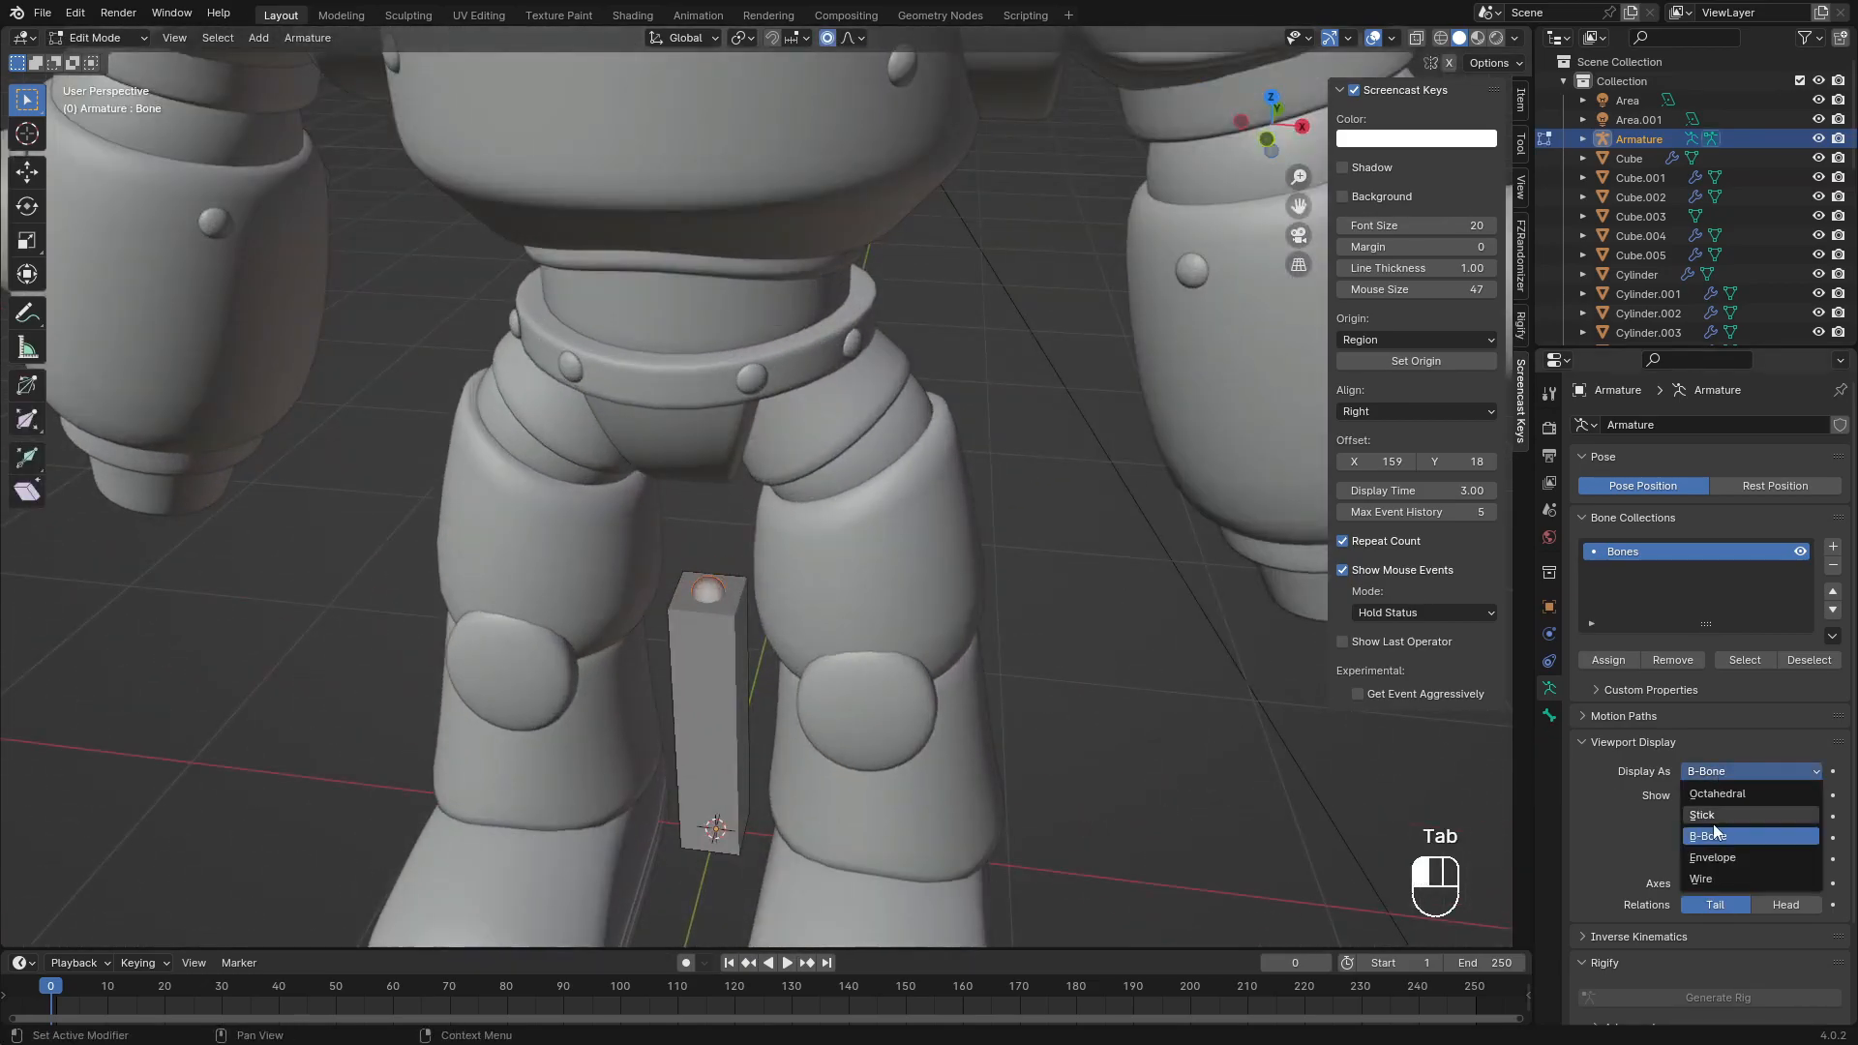
pyautogui.click(1718, 816)
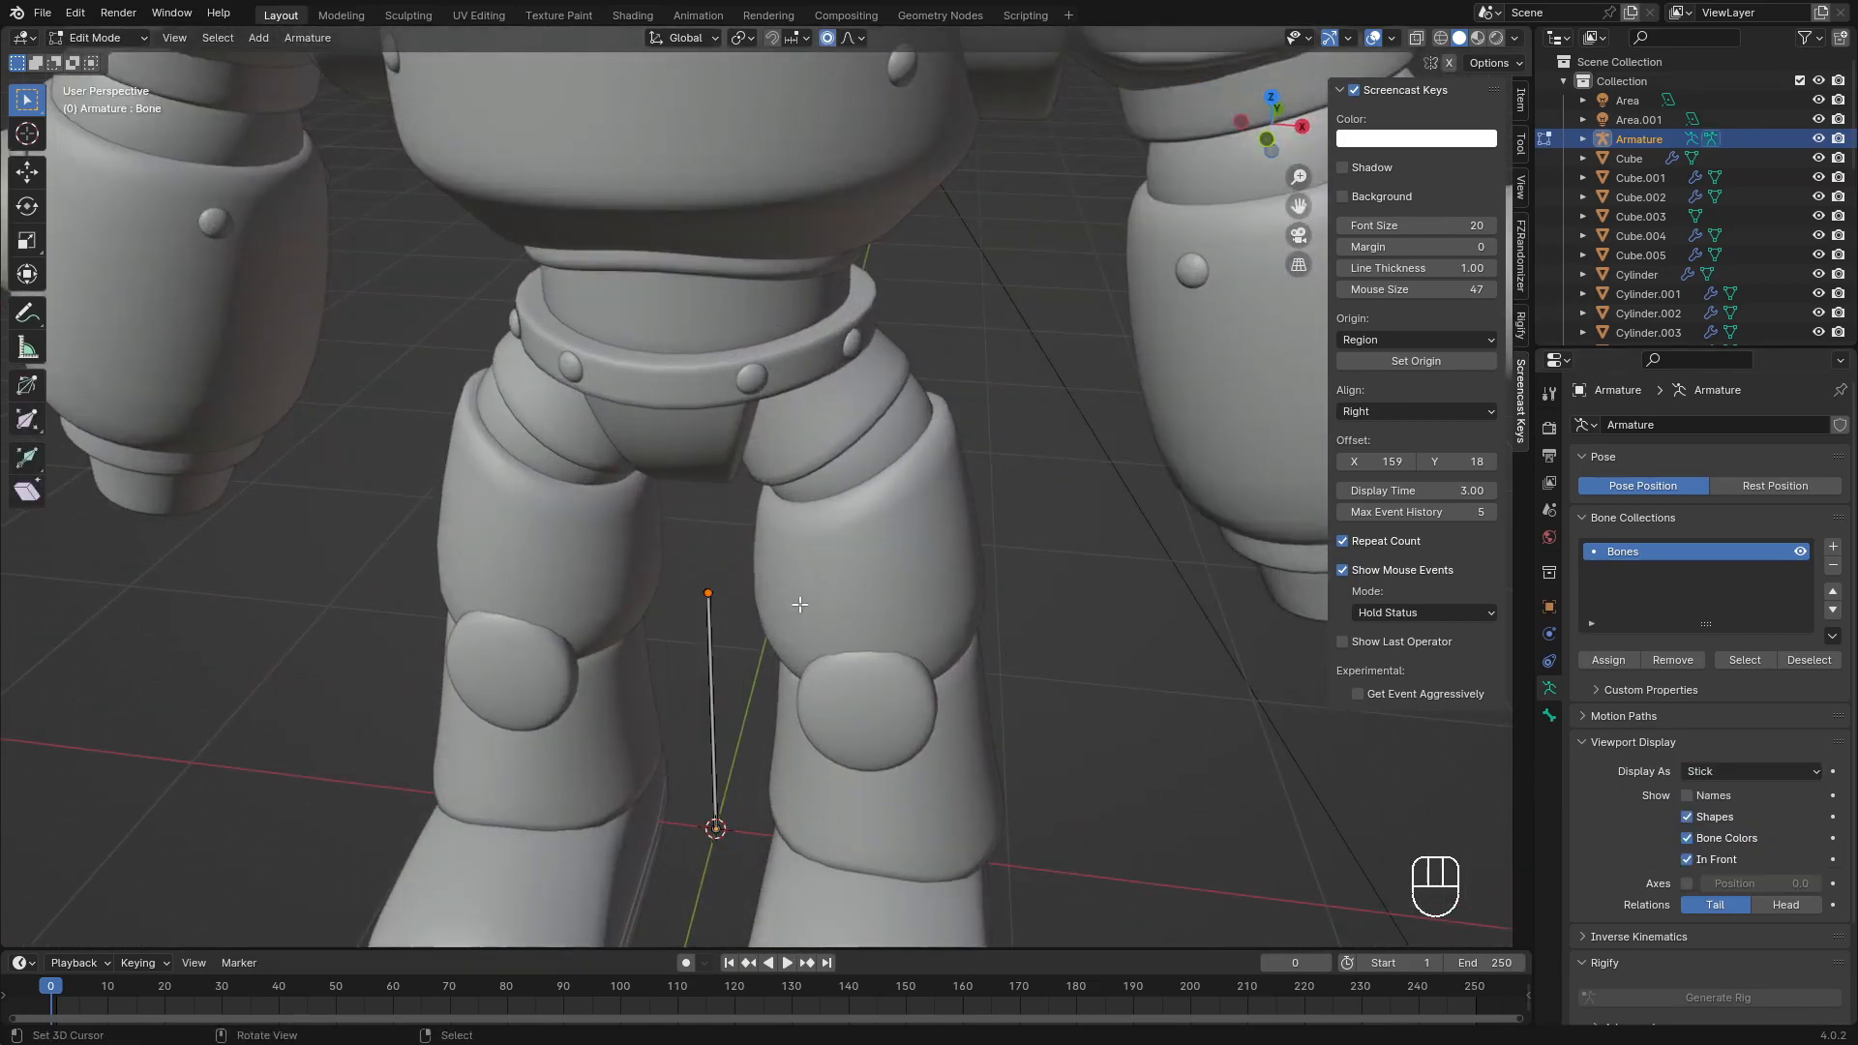
# Step: In front view, scale the whole bone down and raise it about 1.33 m along Z to the pelvis
pyautogui.press('KP_1')
pyautogui.press('a')
pyautogui.press('s')
pyautogui.click(826, 786)
pyautogui.press('g')
pyautogui.press('z')
pyautogui.click(794, 329)
pyautogui.keyDown('shift'); pyautogui.moveTo(772, 328); pyautogui.dragTo(744, 517, button='middle'); pyautogui.keyUp('shift')
pyautogui.scroll(1, 741, 517)
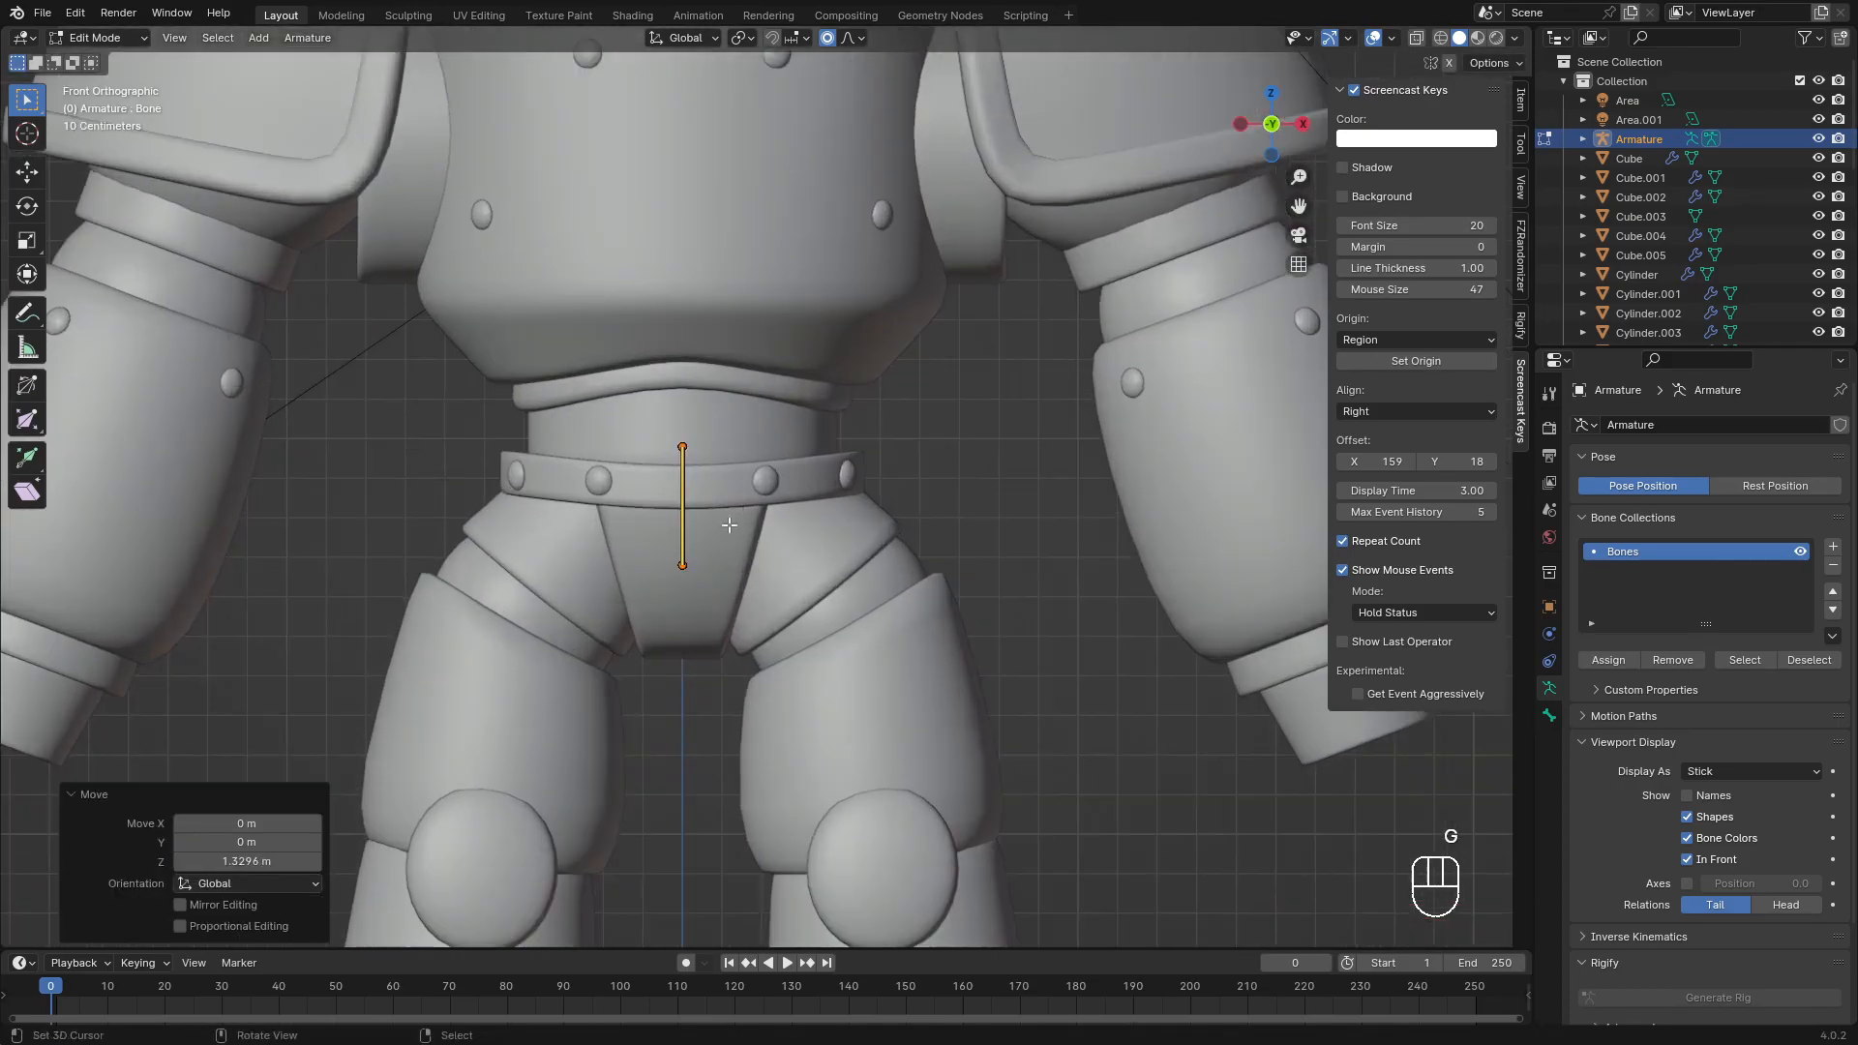
pyautogui.scroll(-2, 738, 486)
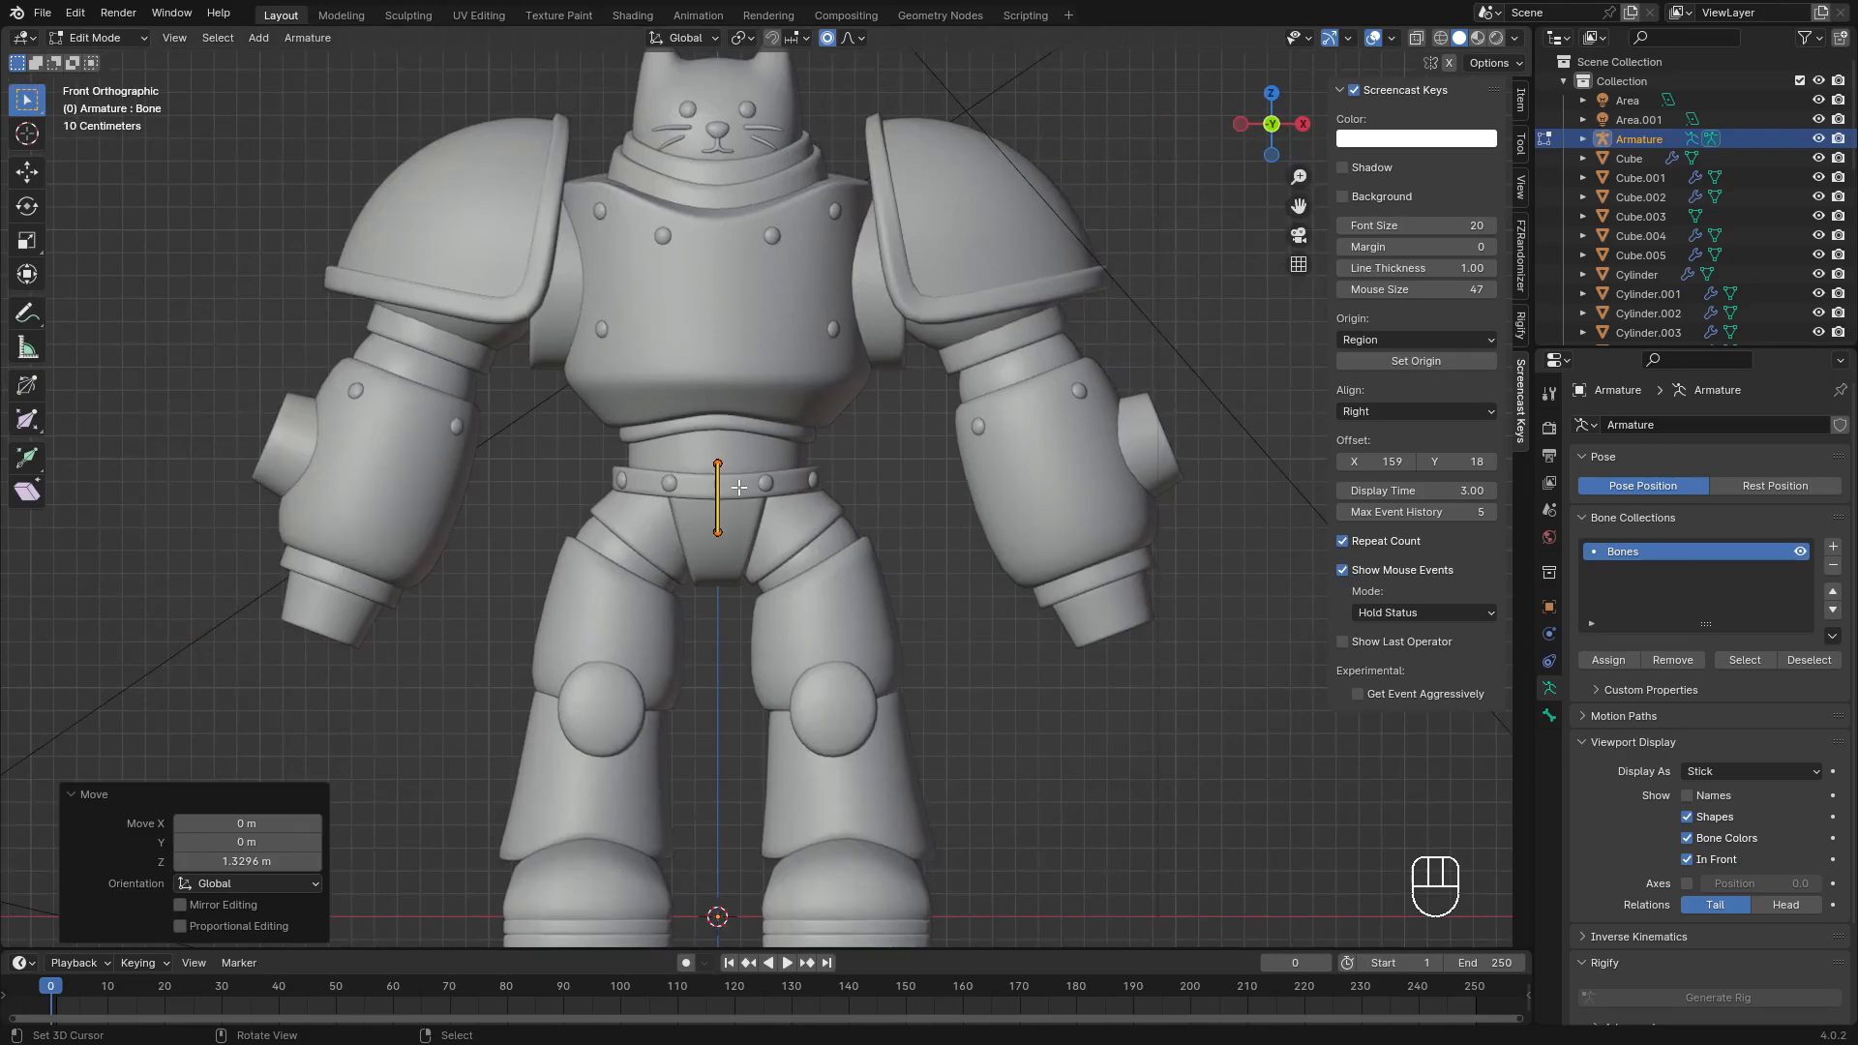
# Step: Move the bone's lower joint down along Z towards the bottom of the pelvis
pyautogui.moveTo(743, 510); pyautogui.dragTo(680, 585)
pyautogui.scroll(2, 680, 584)
pyautogui.press('g')
pyautogui.press('z')
pyautogui.click(705, 606)
# Step: Raise the bone's upper joint about 1.24 m along Z to the base of the neck
pyautogui.moveTo(732, 402); pyautogui.dragTo(585, 464)
pyautogui.keyDown('shift'); pyautogui.moveTo(714, 457); pyautogui.dragTo(712, 610, button='middle'); pyautogui.keyUp('shift')
pyautogui.press('g')
pyautogui.press('z')
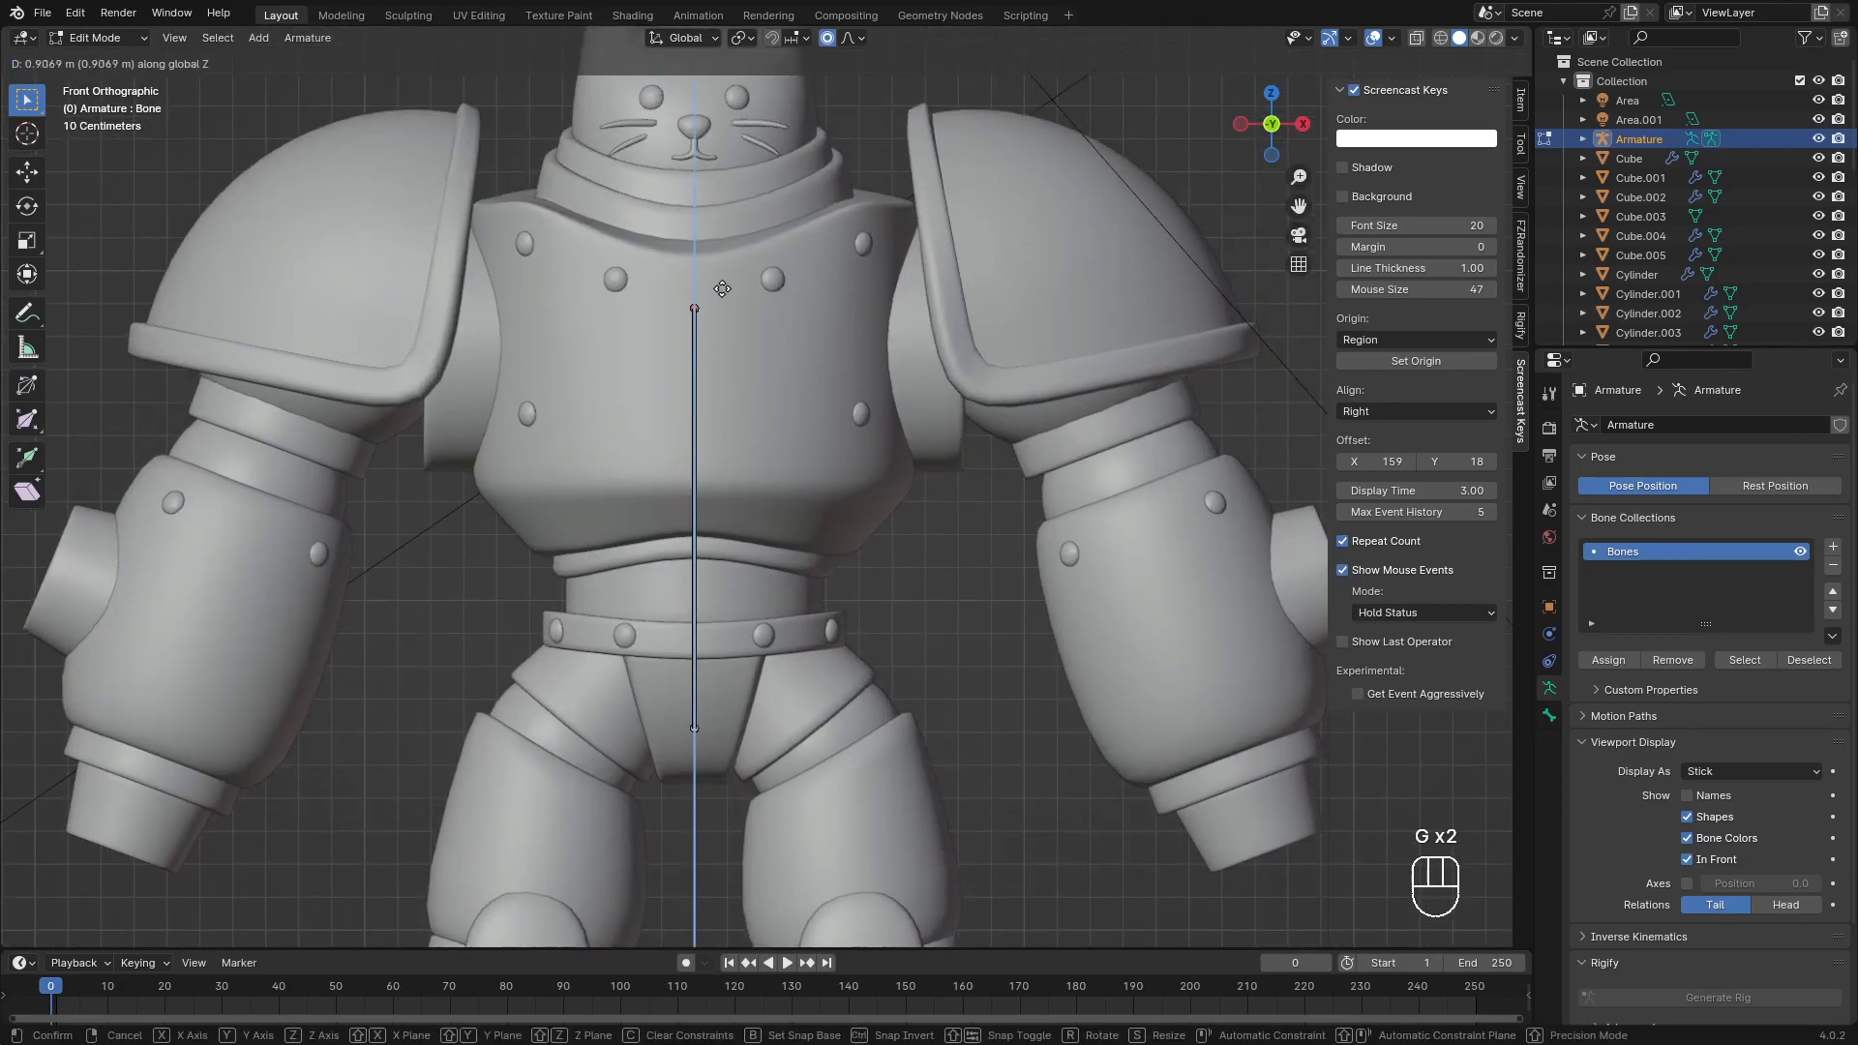
pyautogui.click(735, 193)
# Step: Extrude a head bone 0.5 m straight up from the neck joint to the top of the head, using snapping
pyautogui.scroll(-3, 726, 319)
pyautogui.scroll(4, 719, 438)
pyautogui.press('e')
pyautogui.press('ctrl')
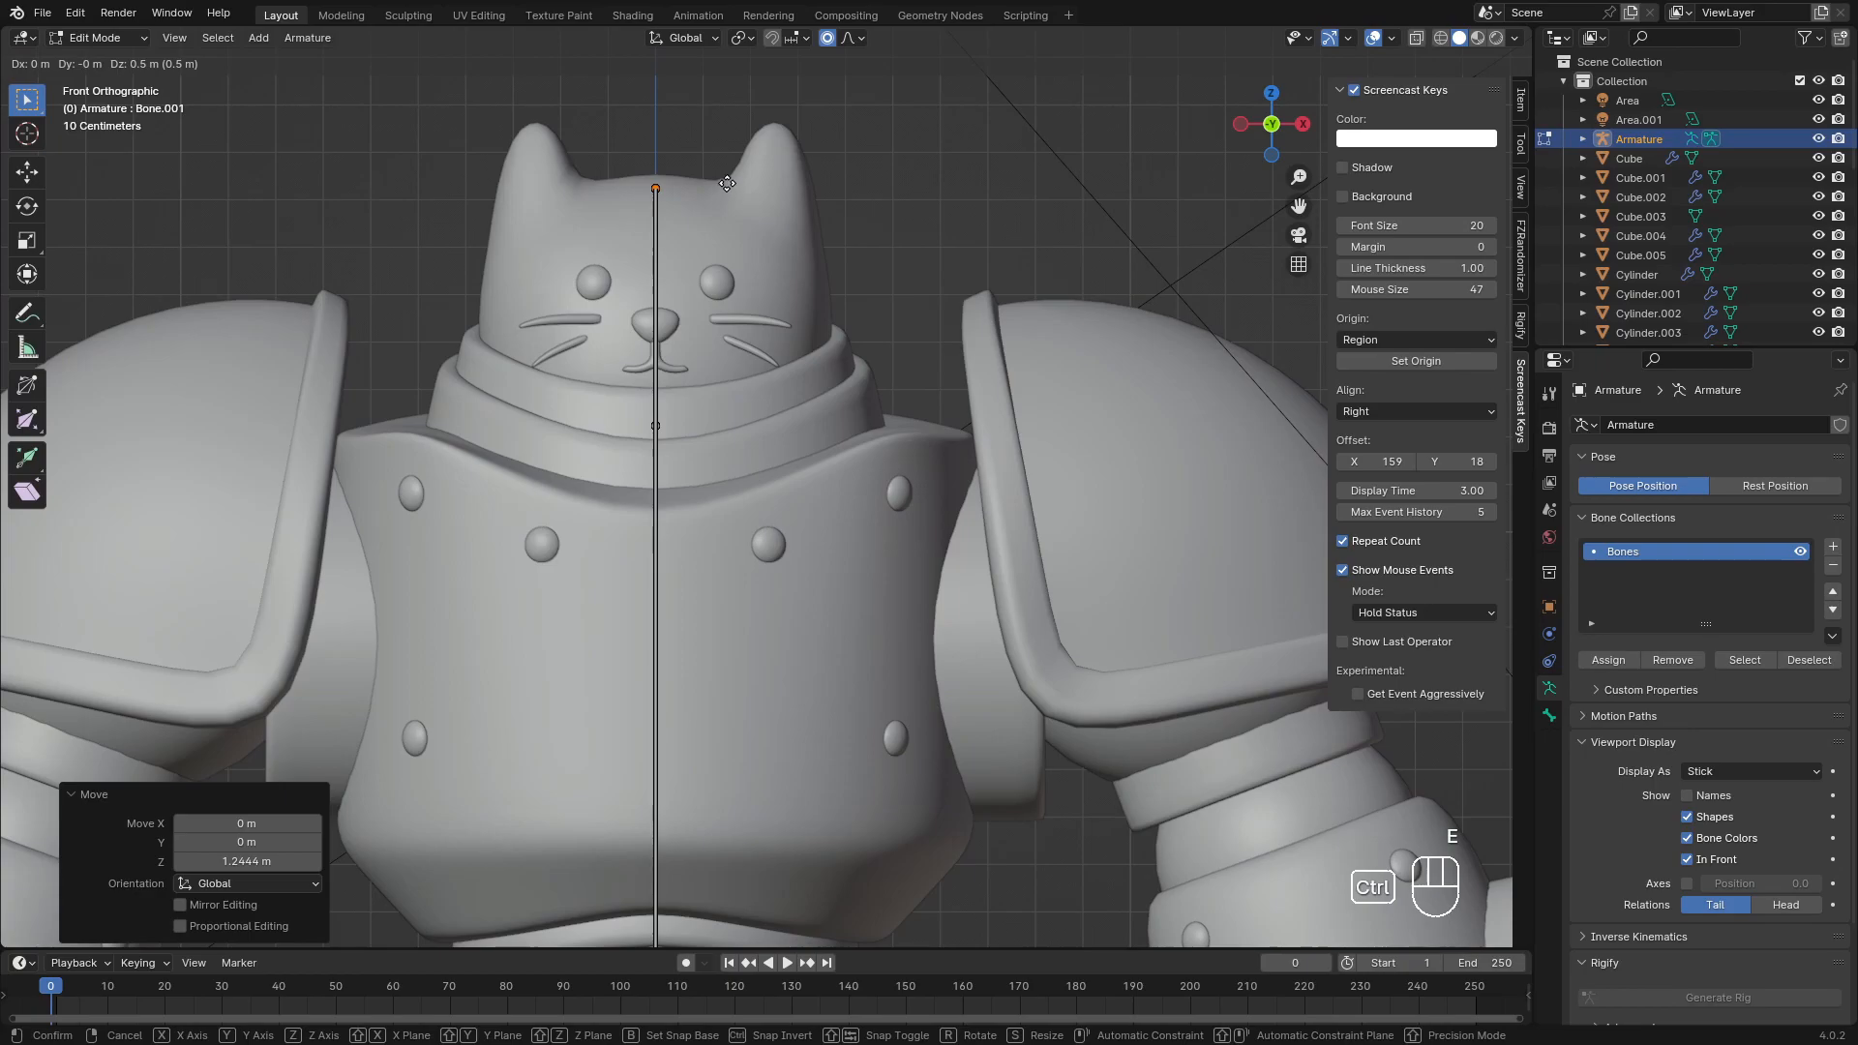
pyautogui.click(727, 183)
pyautogui.scroll(-3, 720, 319)
# Step: Select the neck joint, hide the sidebar and turn on X-axis mirroring for bone editing
pyautogui.click(709, 466)
pyautogui.rightClick(718, 444)
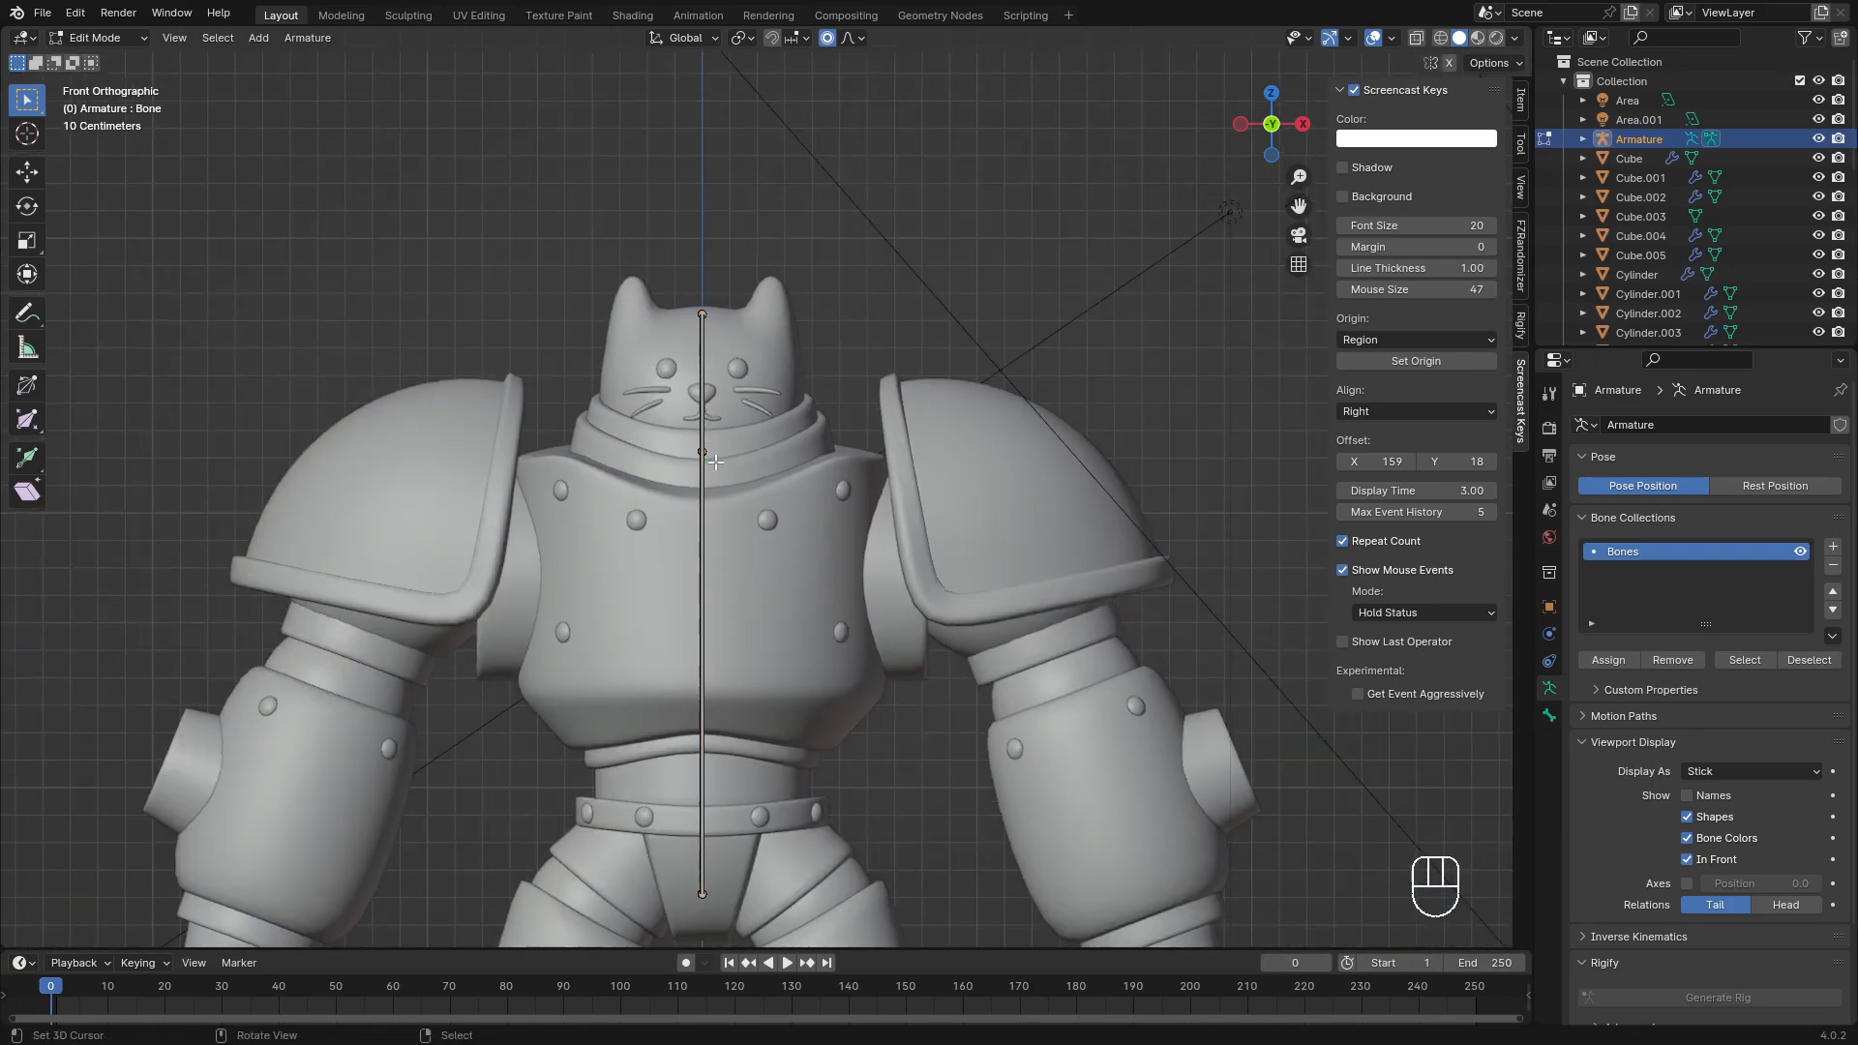
pyautogui.scroll(2, 737, 458)
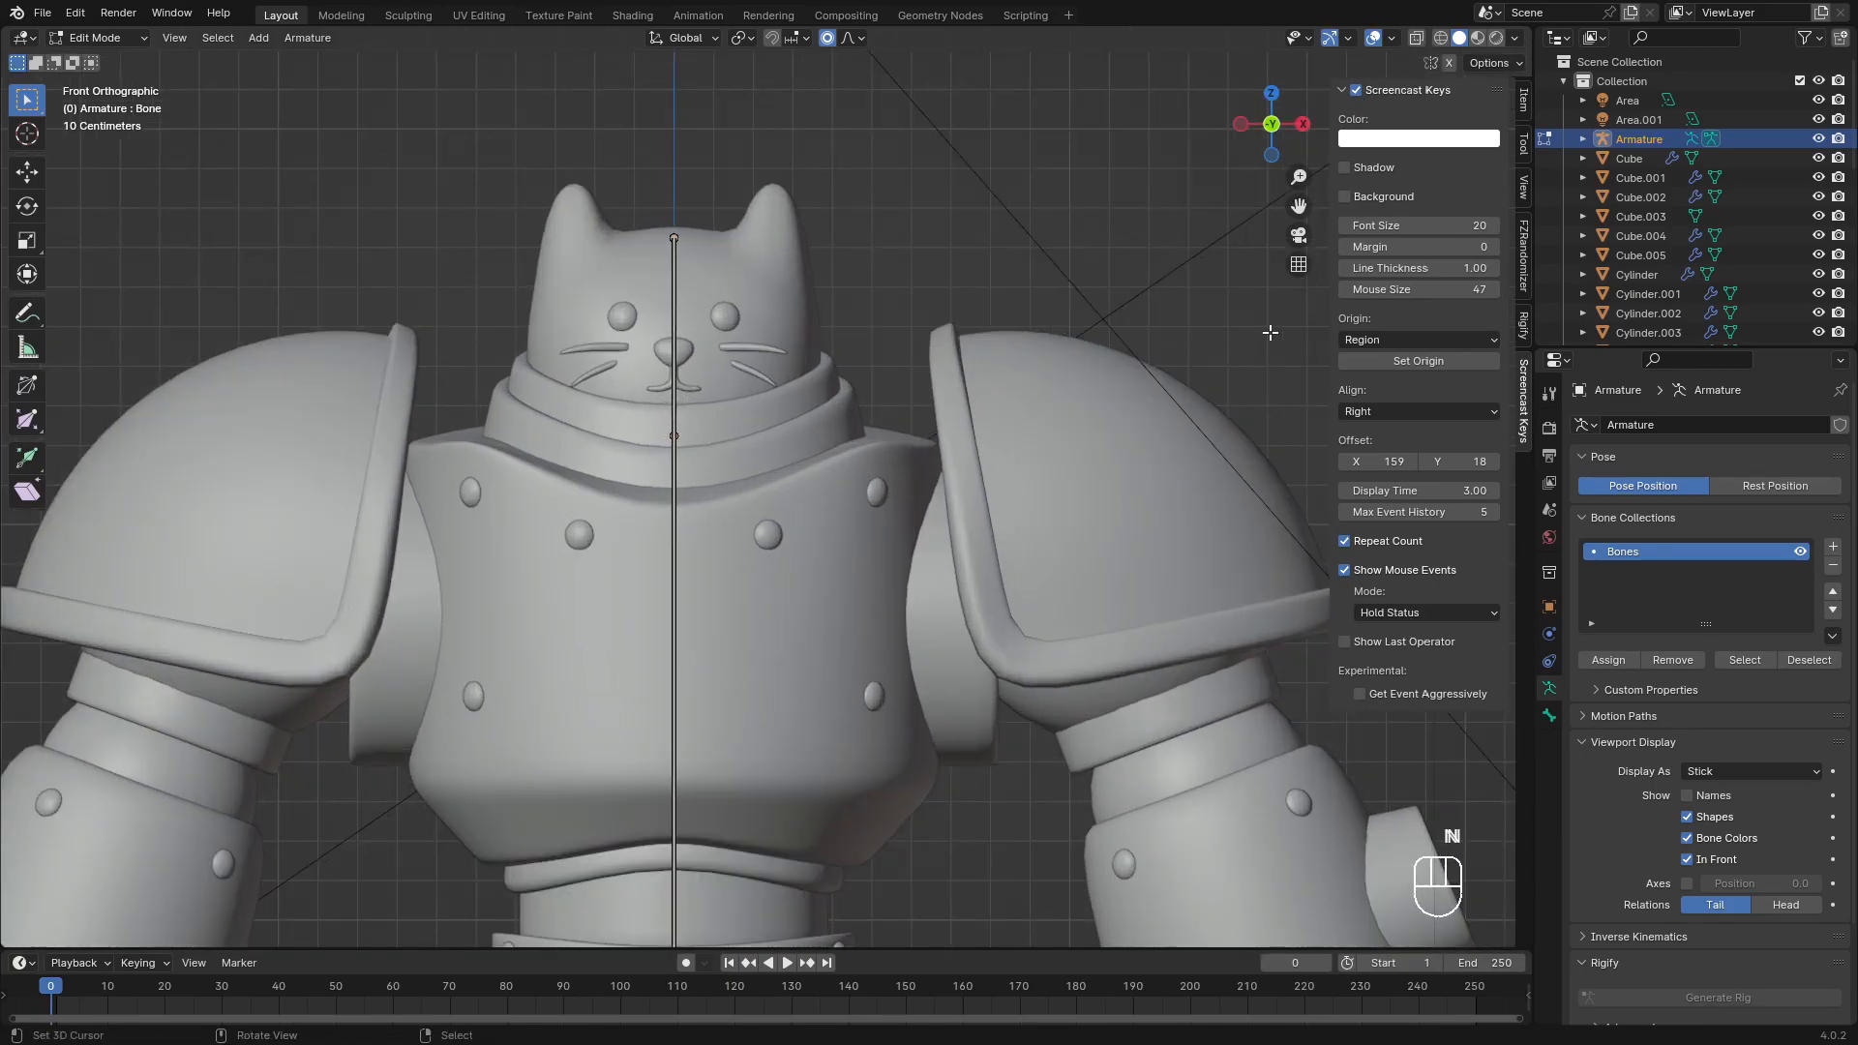
pyautogui.press('n')
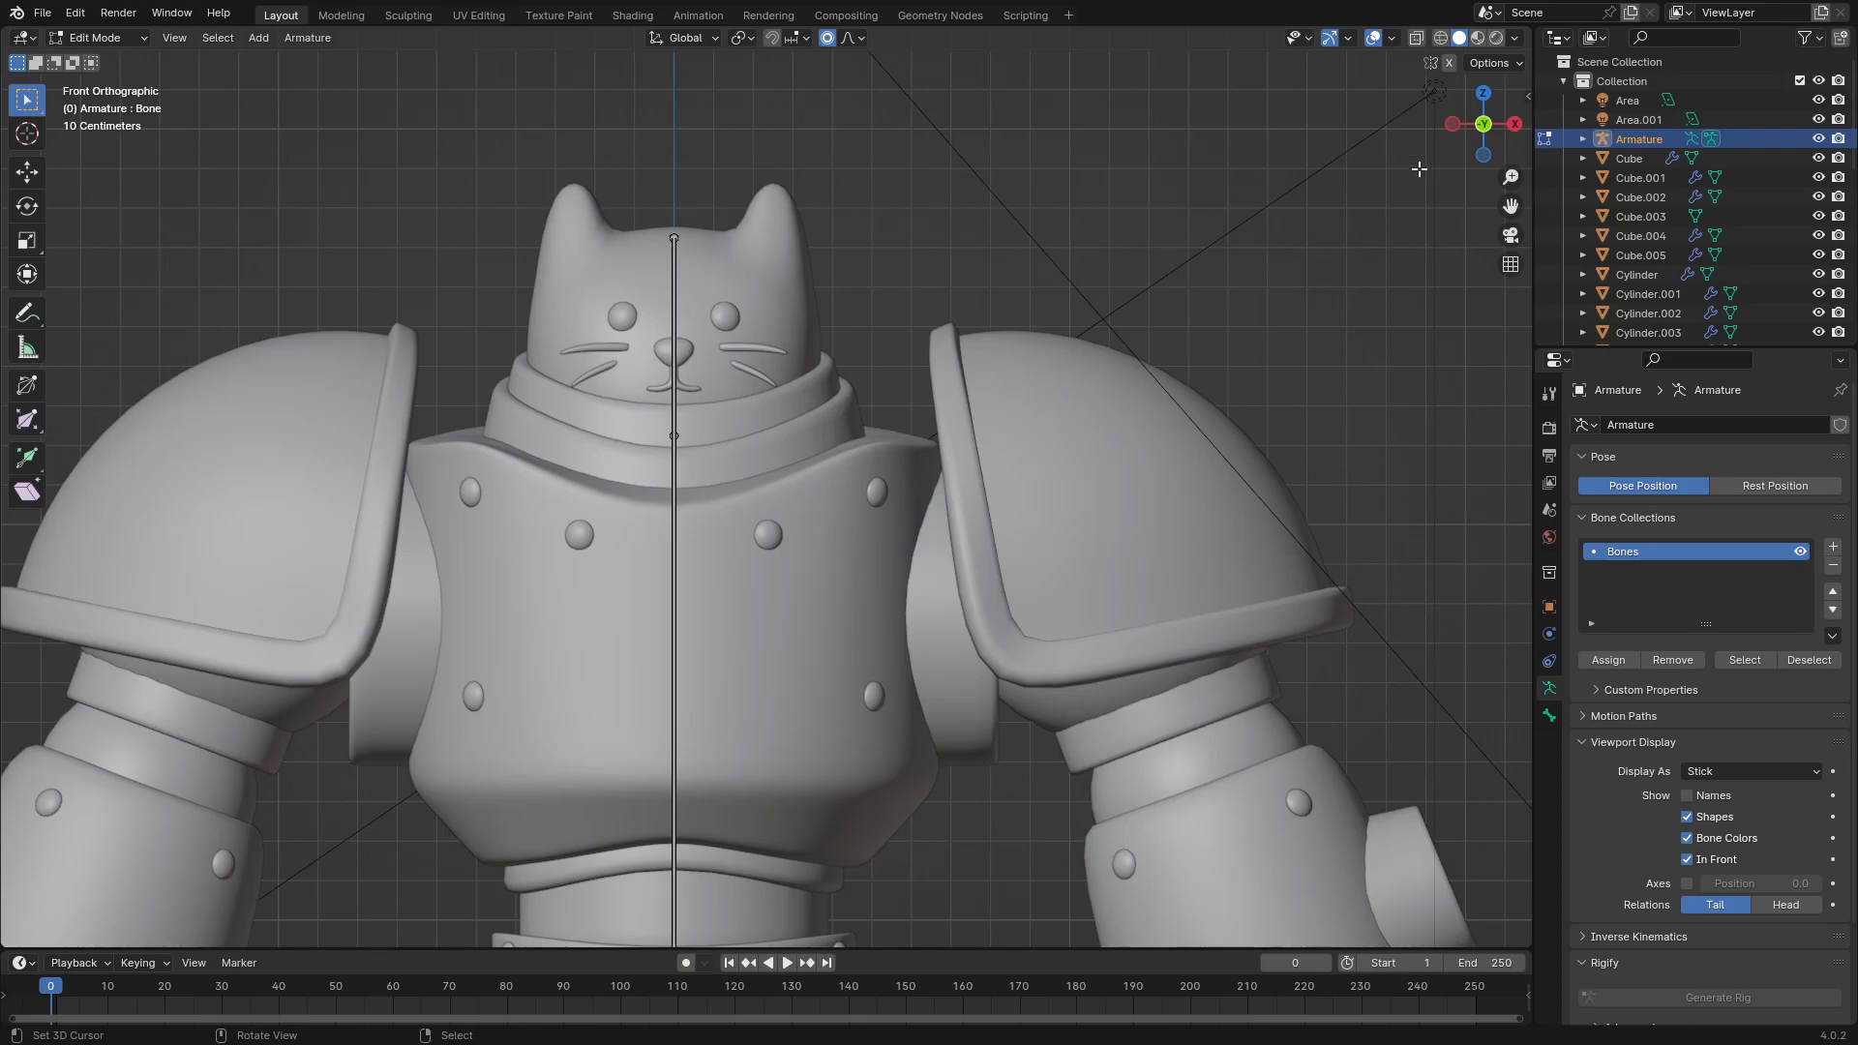
pyautogui.click(1447, 62)
# Step: Extrude a mirrored pair of horizontal bones outward from the neck joint with snapping
pyautogui.scroll(2, 699, 469)
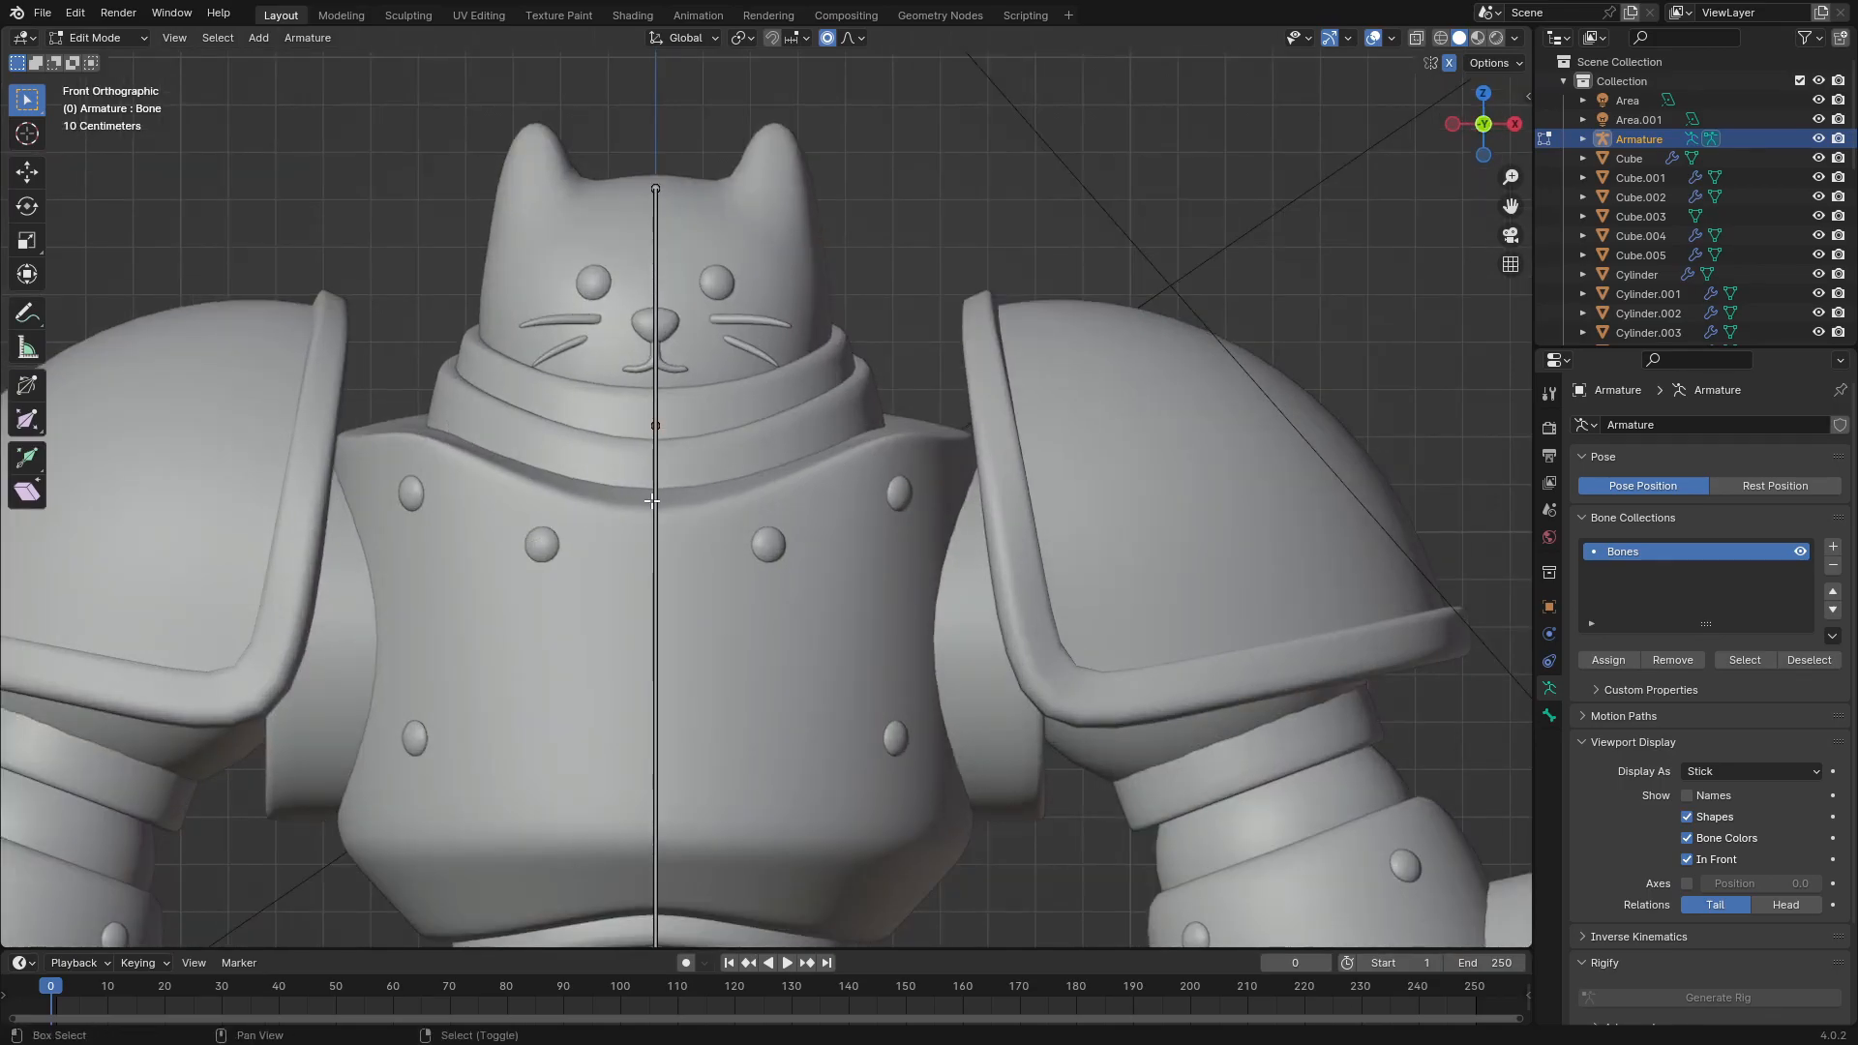
pyautogui.hotkey('shift', 'e')
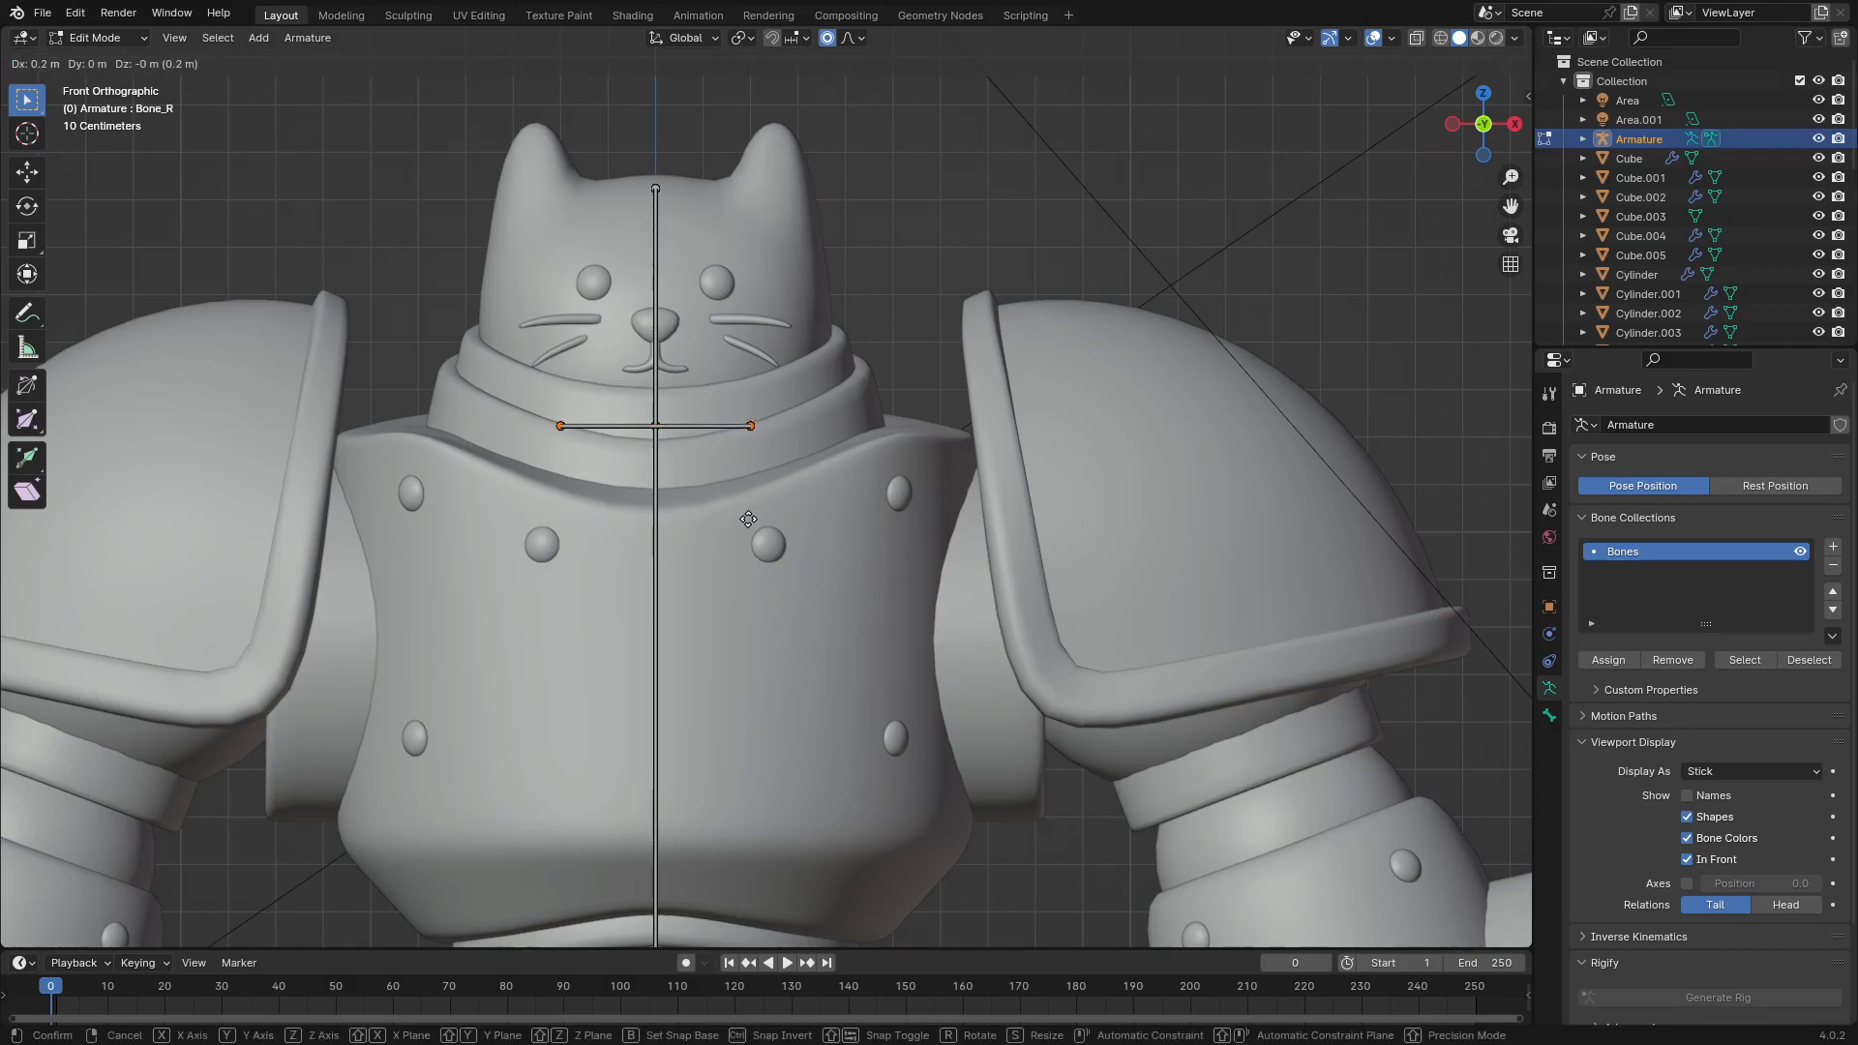
pyautogui.keyDown('ctrl'); pyautogui.click(777, 505); pyautogui.keyUp('ctrl')
# Step: Disconnect the character's left side bone from its parent and move it about 0.9 m outward and 0.23 m down into the shoulder
pyautogui.click(721, 433)
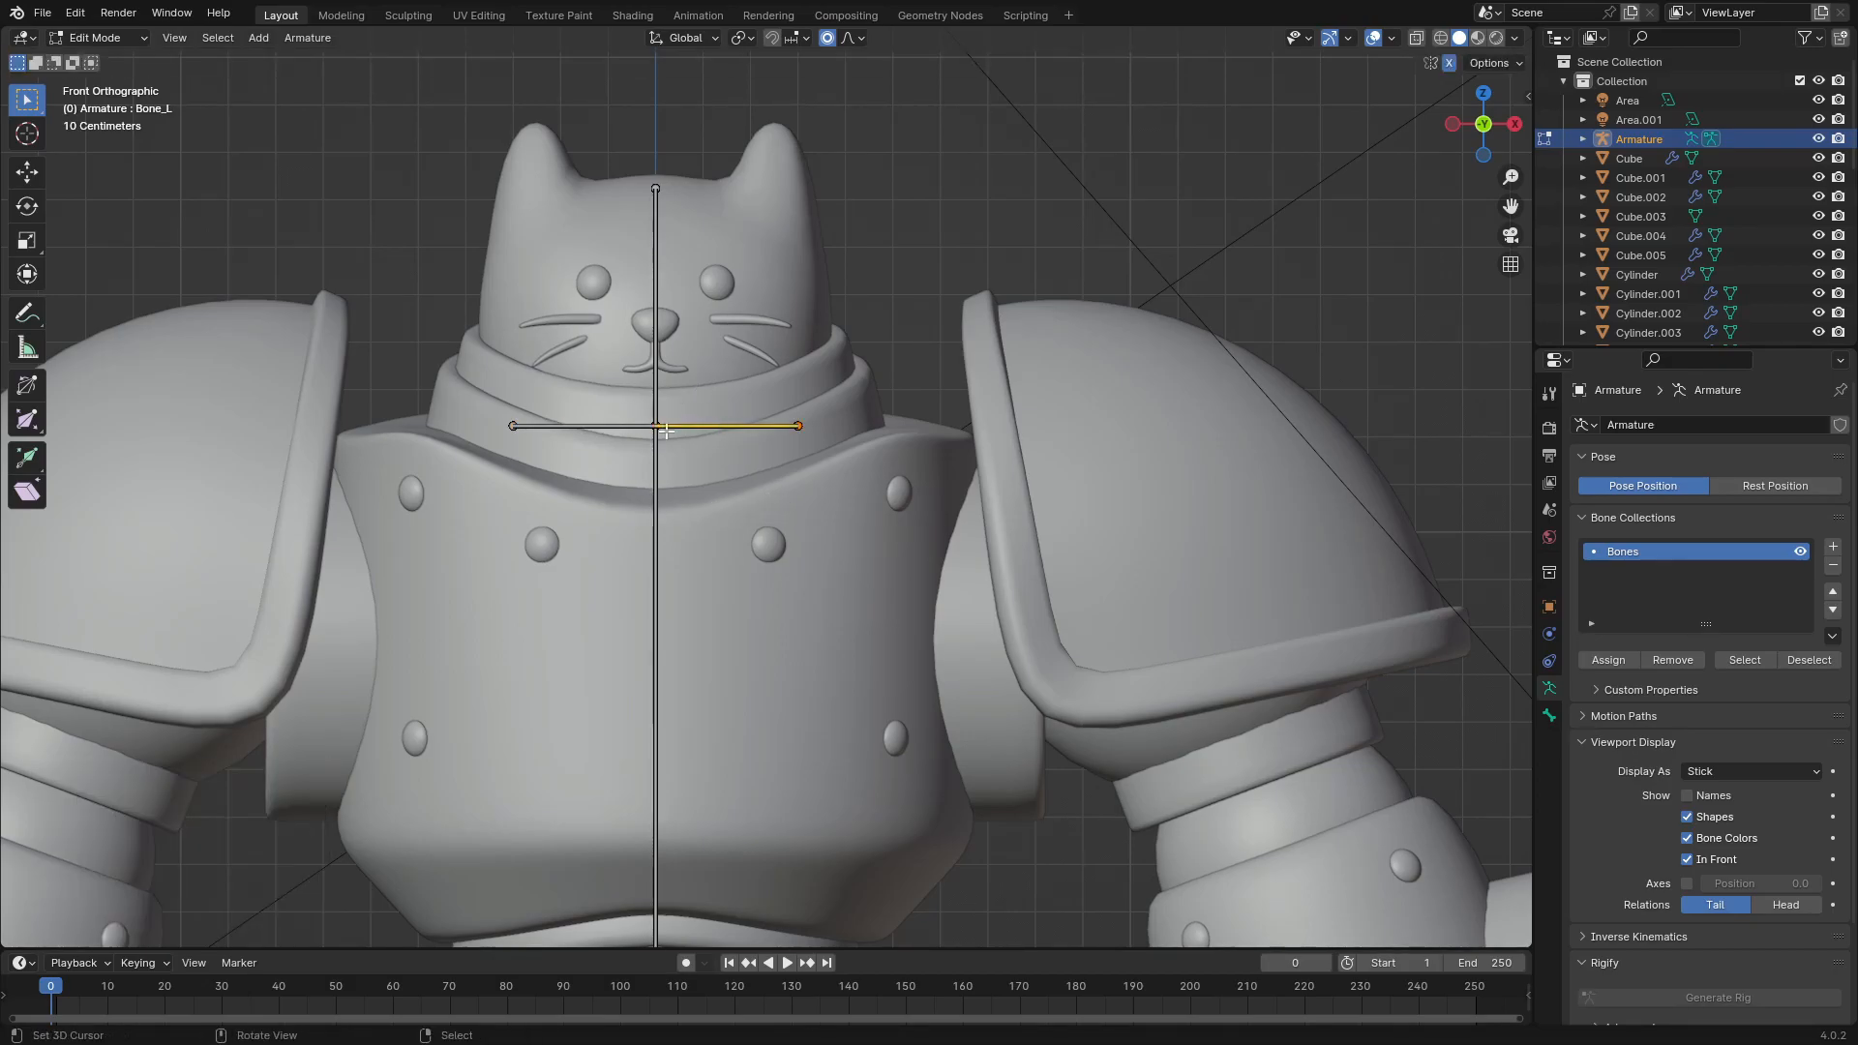
pyautogui.hotkey('alt', 'p')
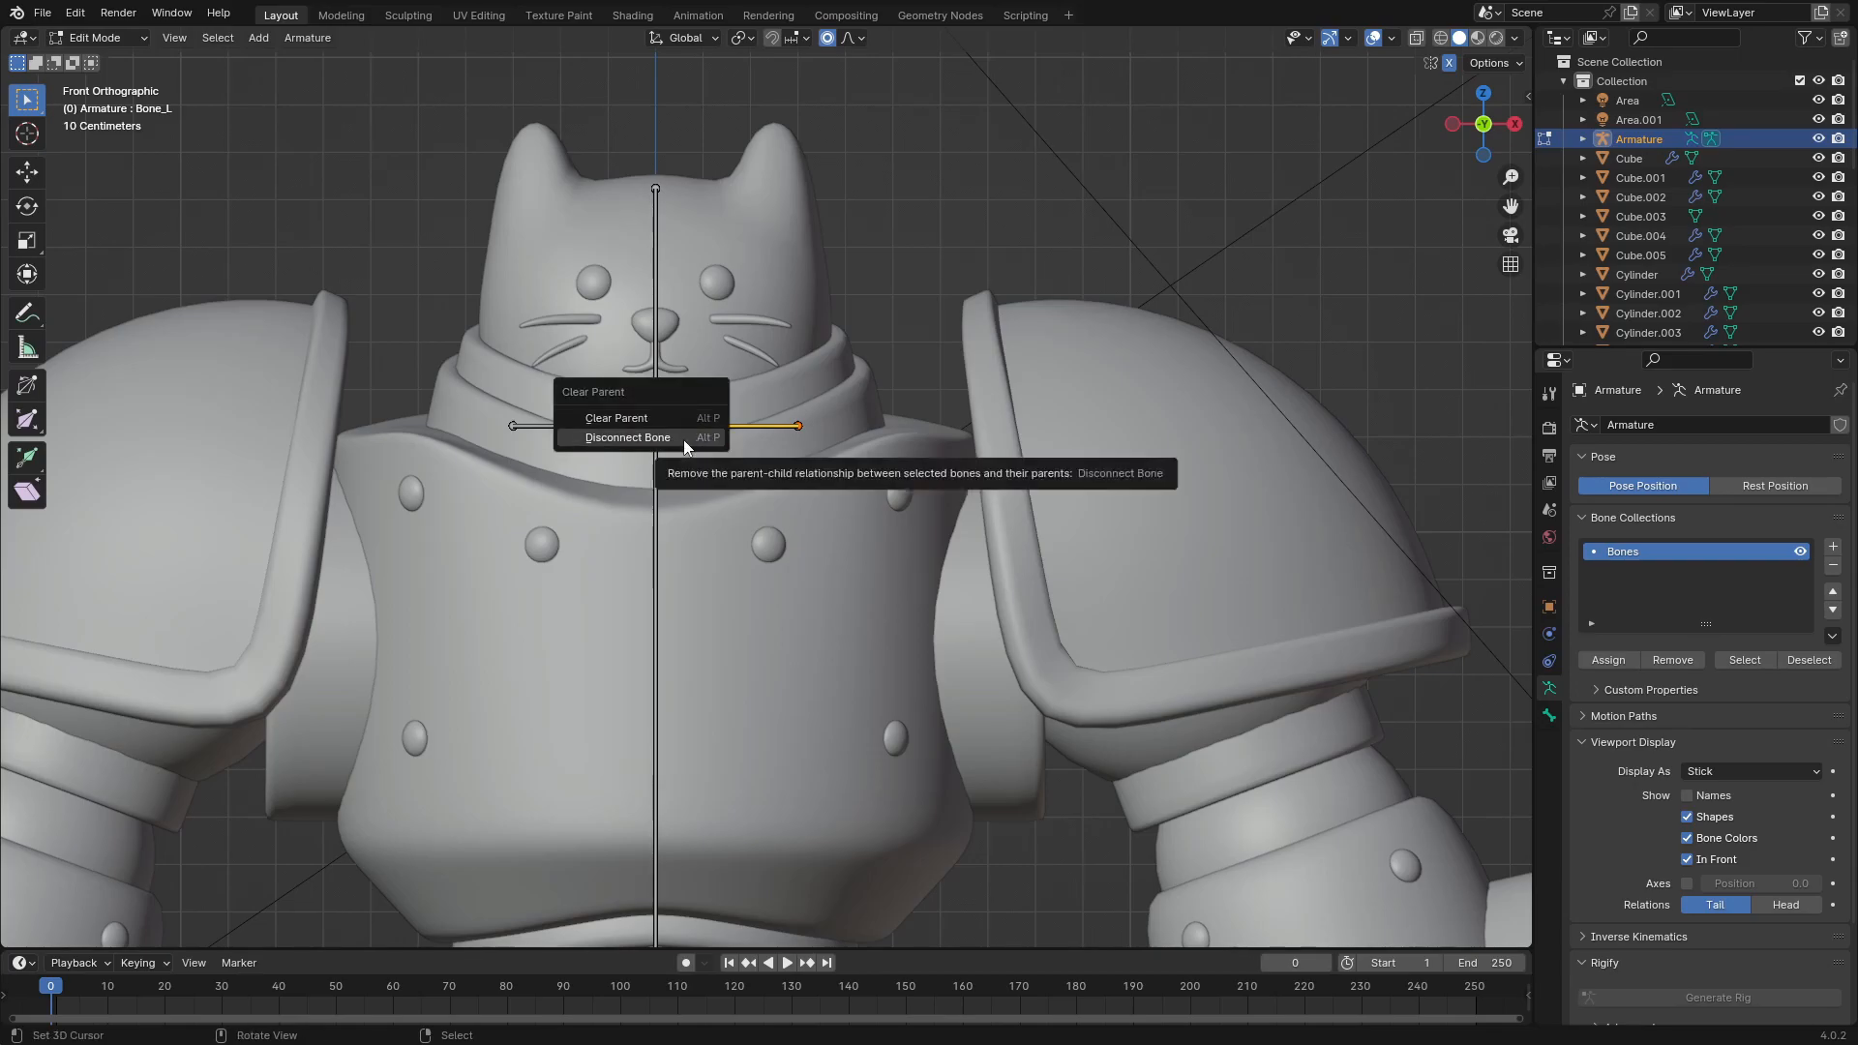
pyautogui.click(683, 439)
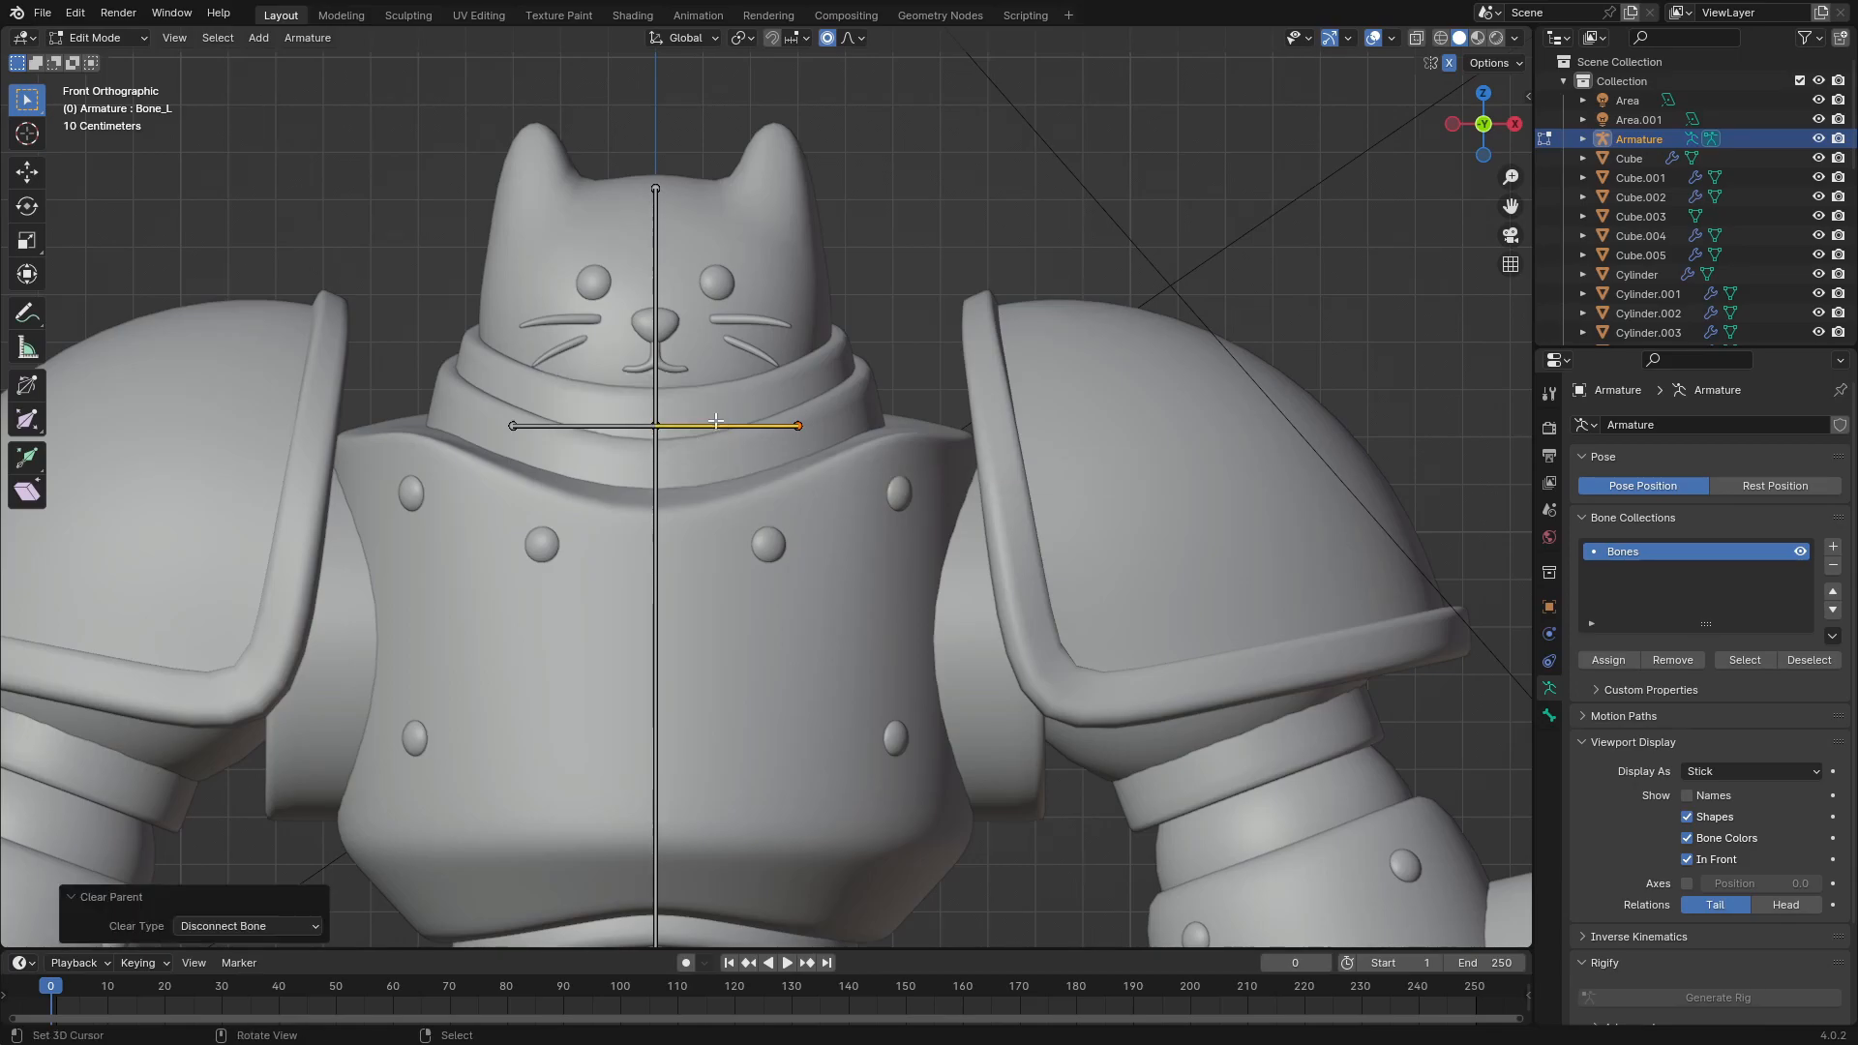
pyautogui.press('g')
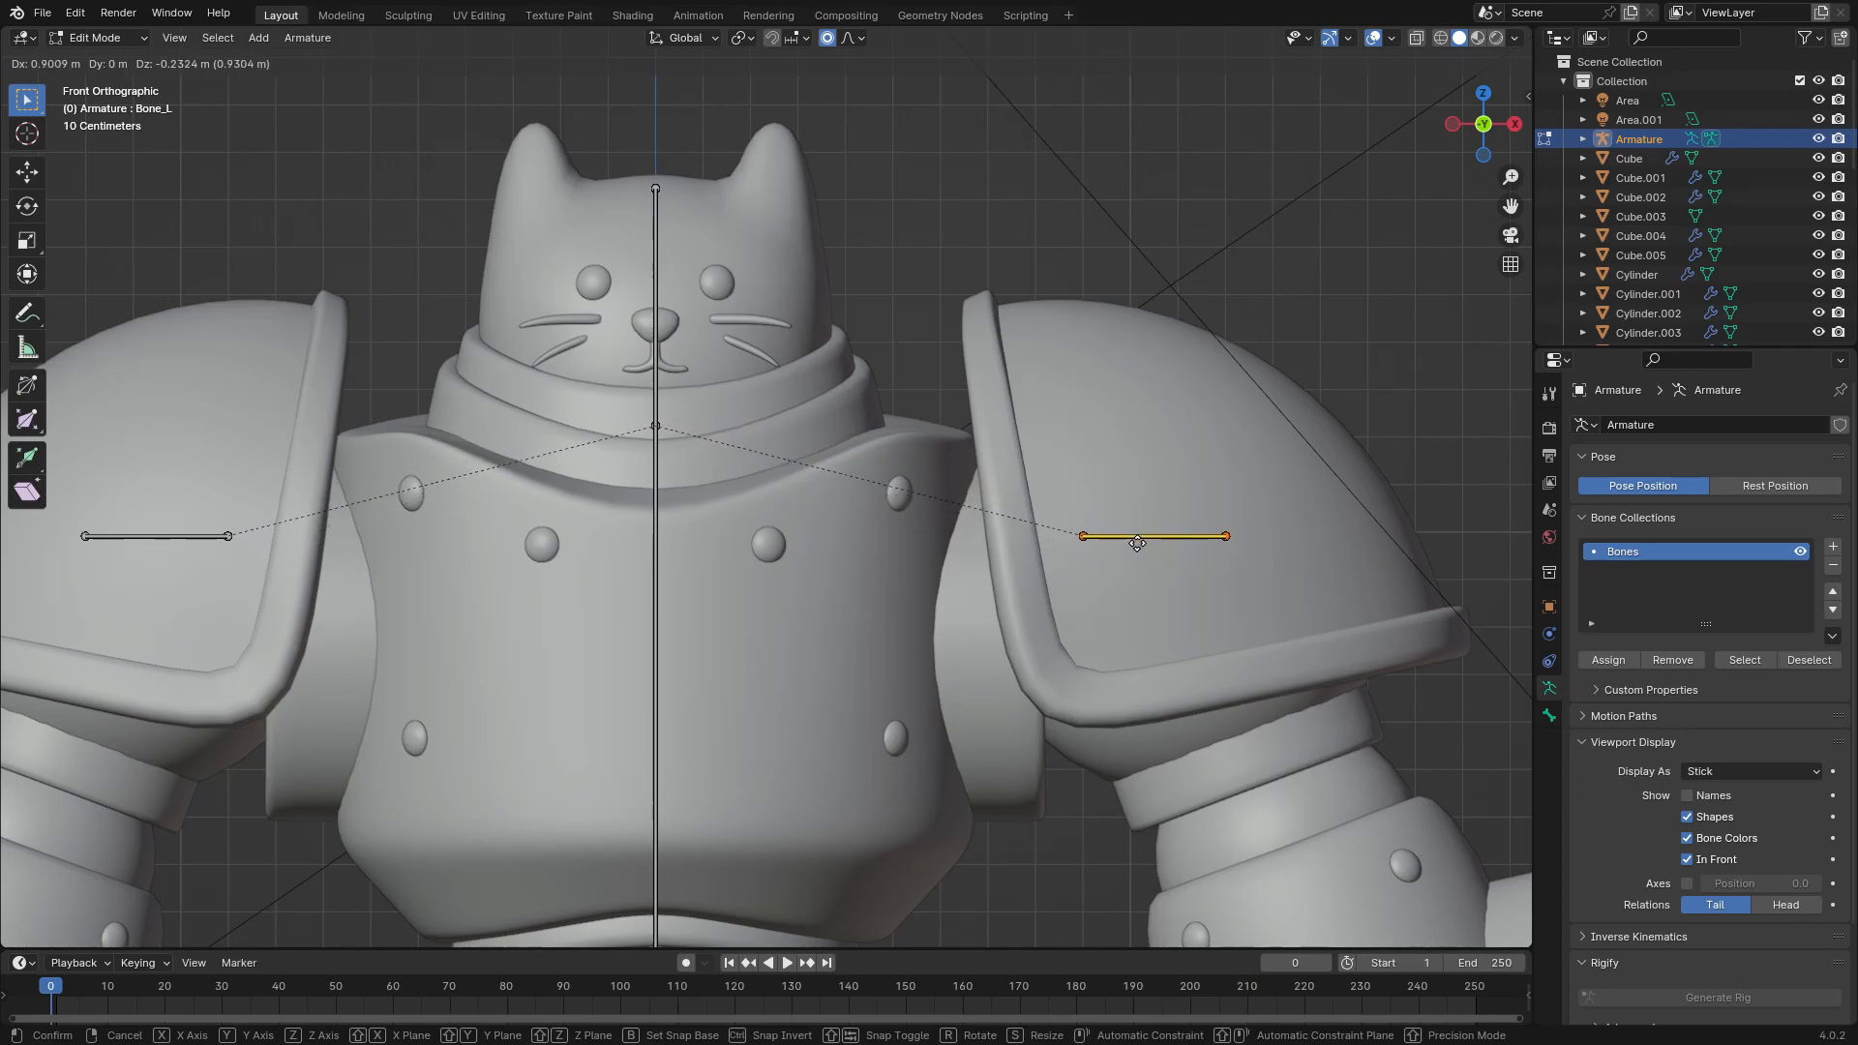
pyautogui.click(1140, 540)
# Step: Move the outer joint of the left arm bone about 0.05 m outward and 0.53 m down to the elbow
pyautogui.keyDown('shift'); pyautogui.moveTo(1209, 585); pyautogui.dragTo(1062, 381, button='middle'); pyautogui.keyUp('shift')
pyautogui.press('g')
pyautogui.press('Escape')
pyautogui.press('g')
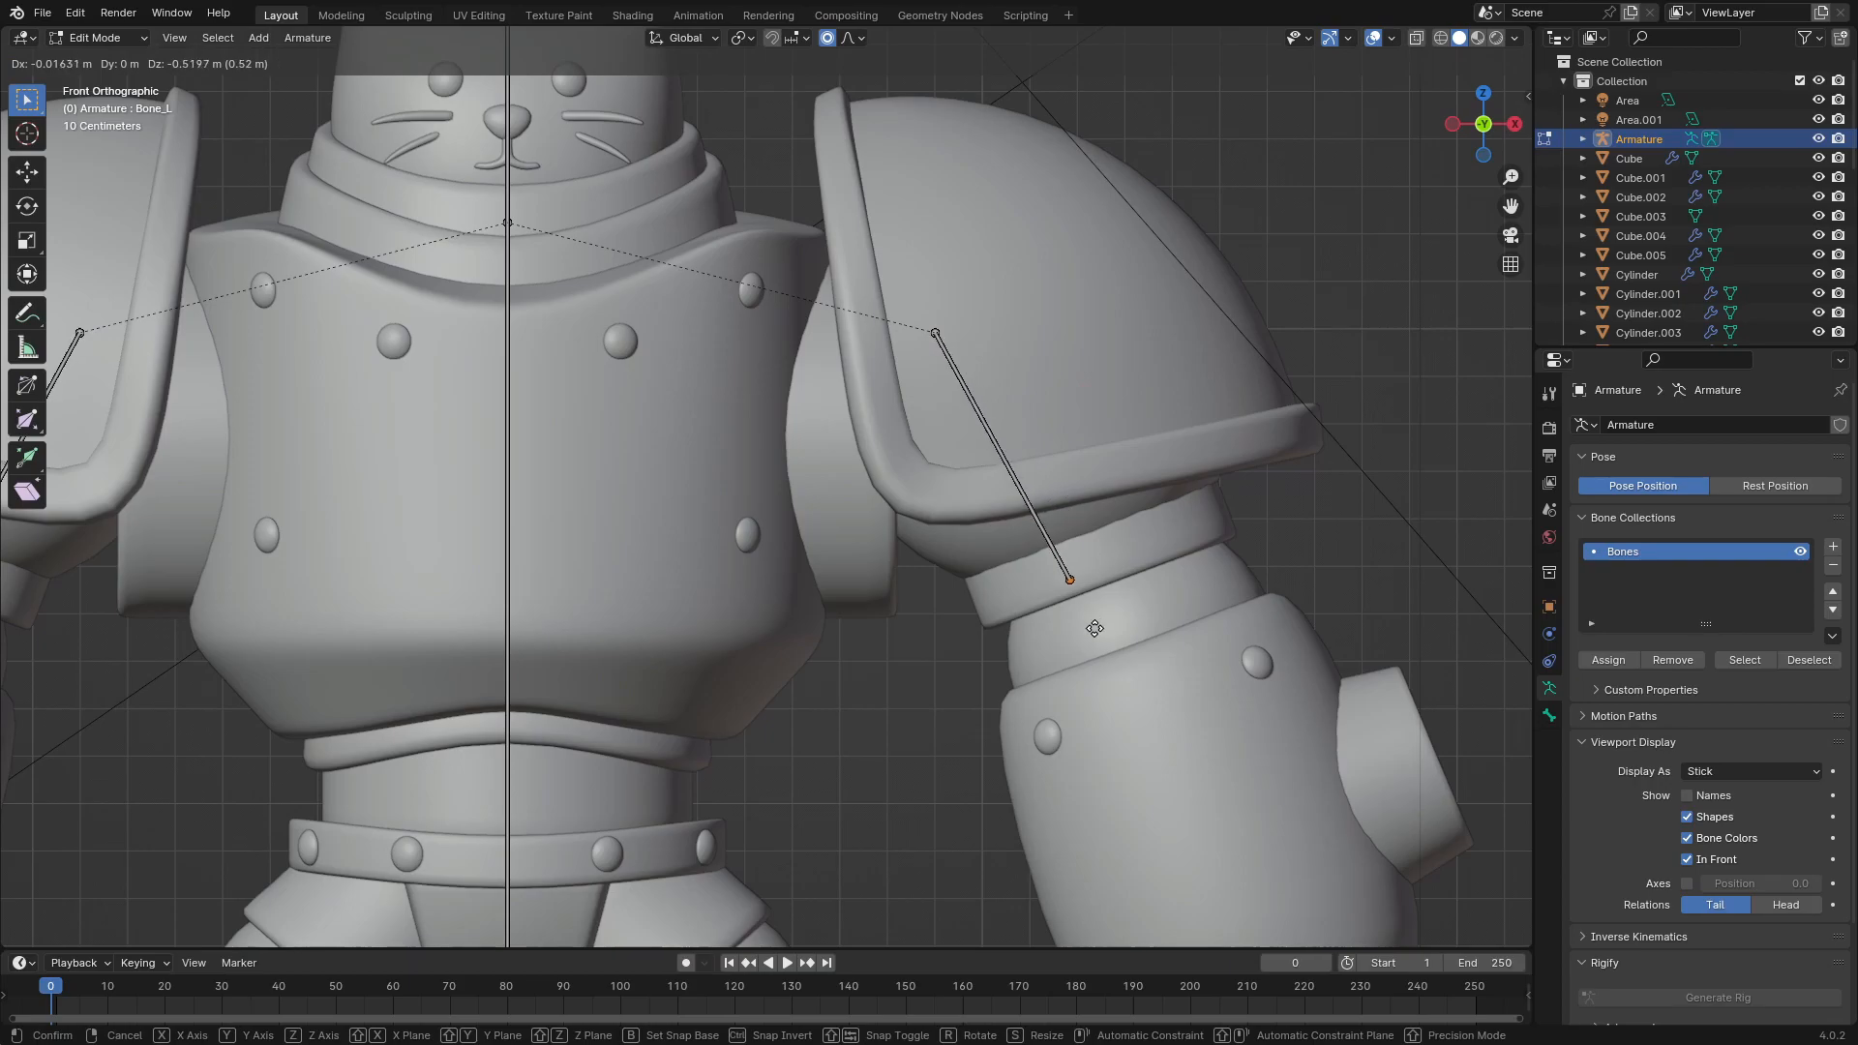
pyautogui.click(1128, 631)
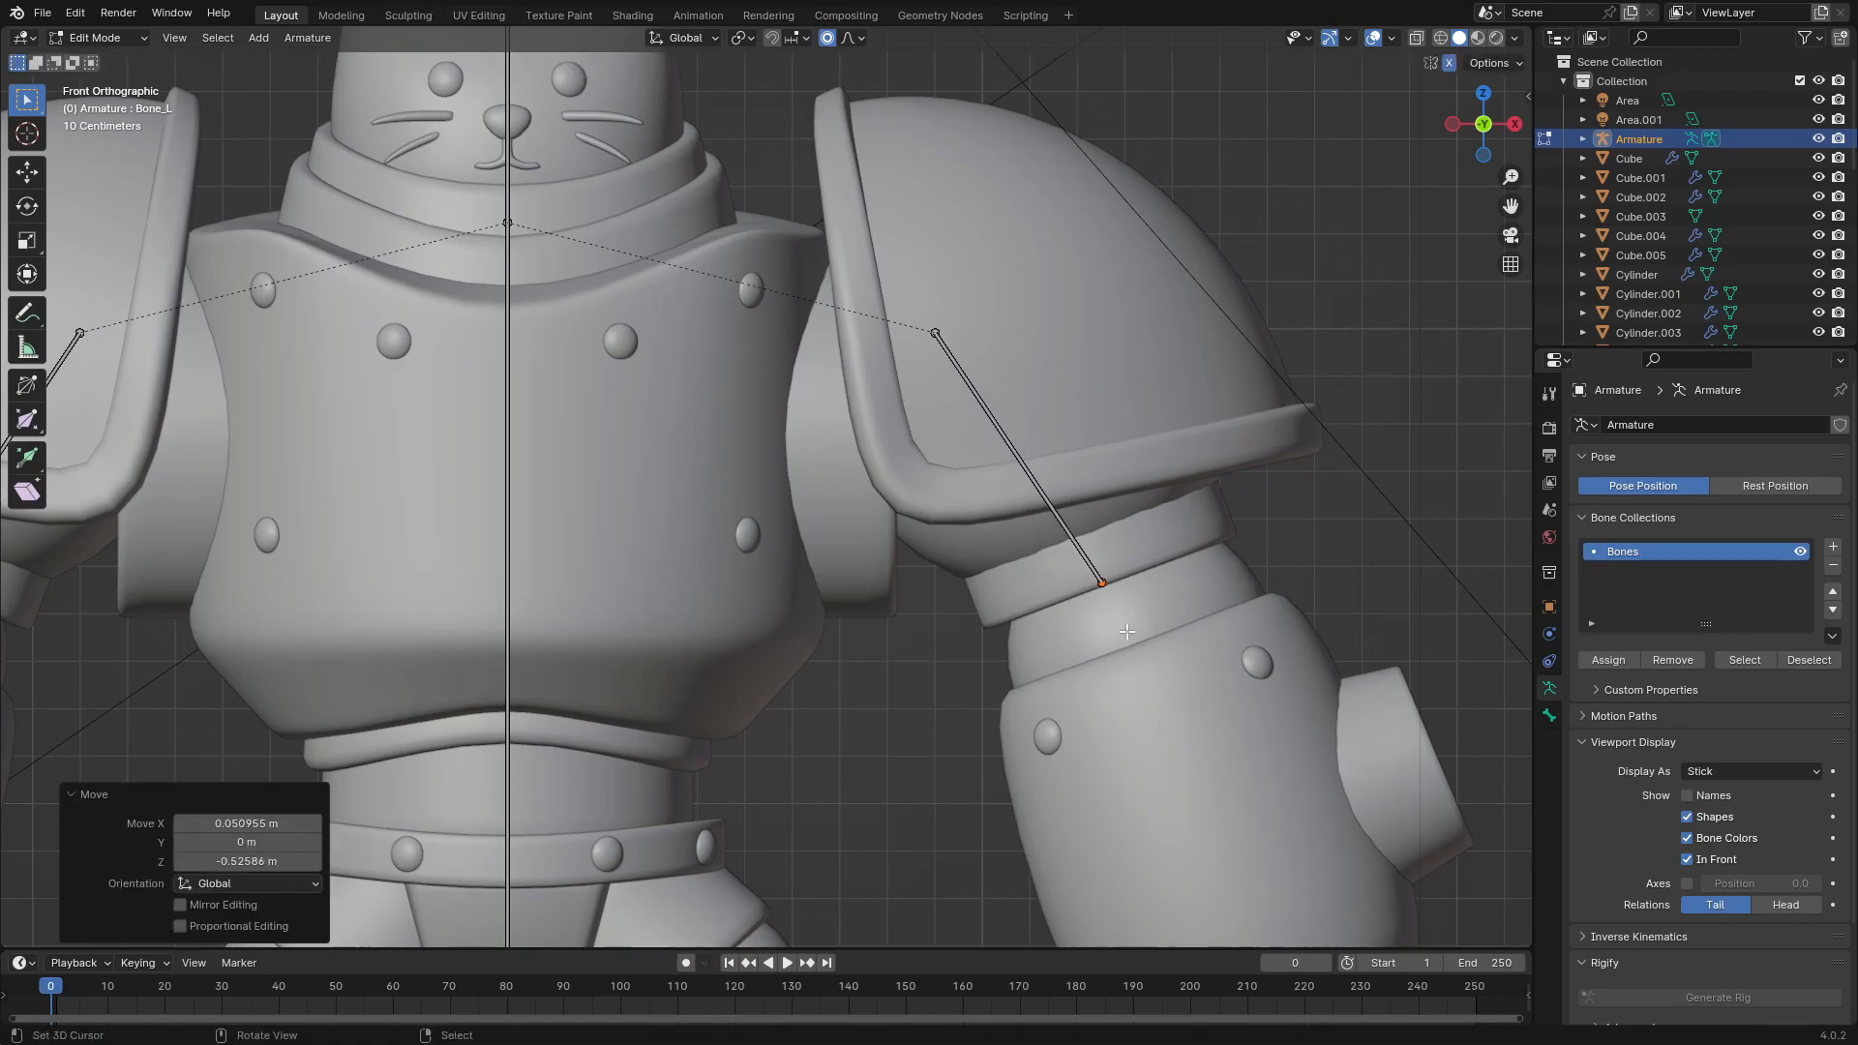
# Step: Reposition the left arm bone's upper joint inside the shoulder pad, in line with the upper arm
pyautogui.click(935, 333)
pyautogui.press('g')
pyautogui.click(965, 277)
pyautogui.press('g')
pyautogui.click(980, 313)
pyautogui.press('g')
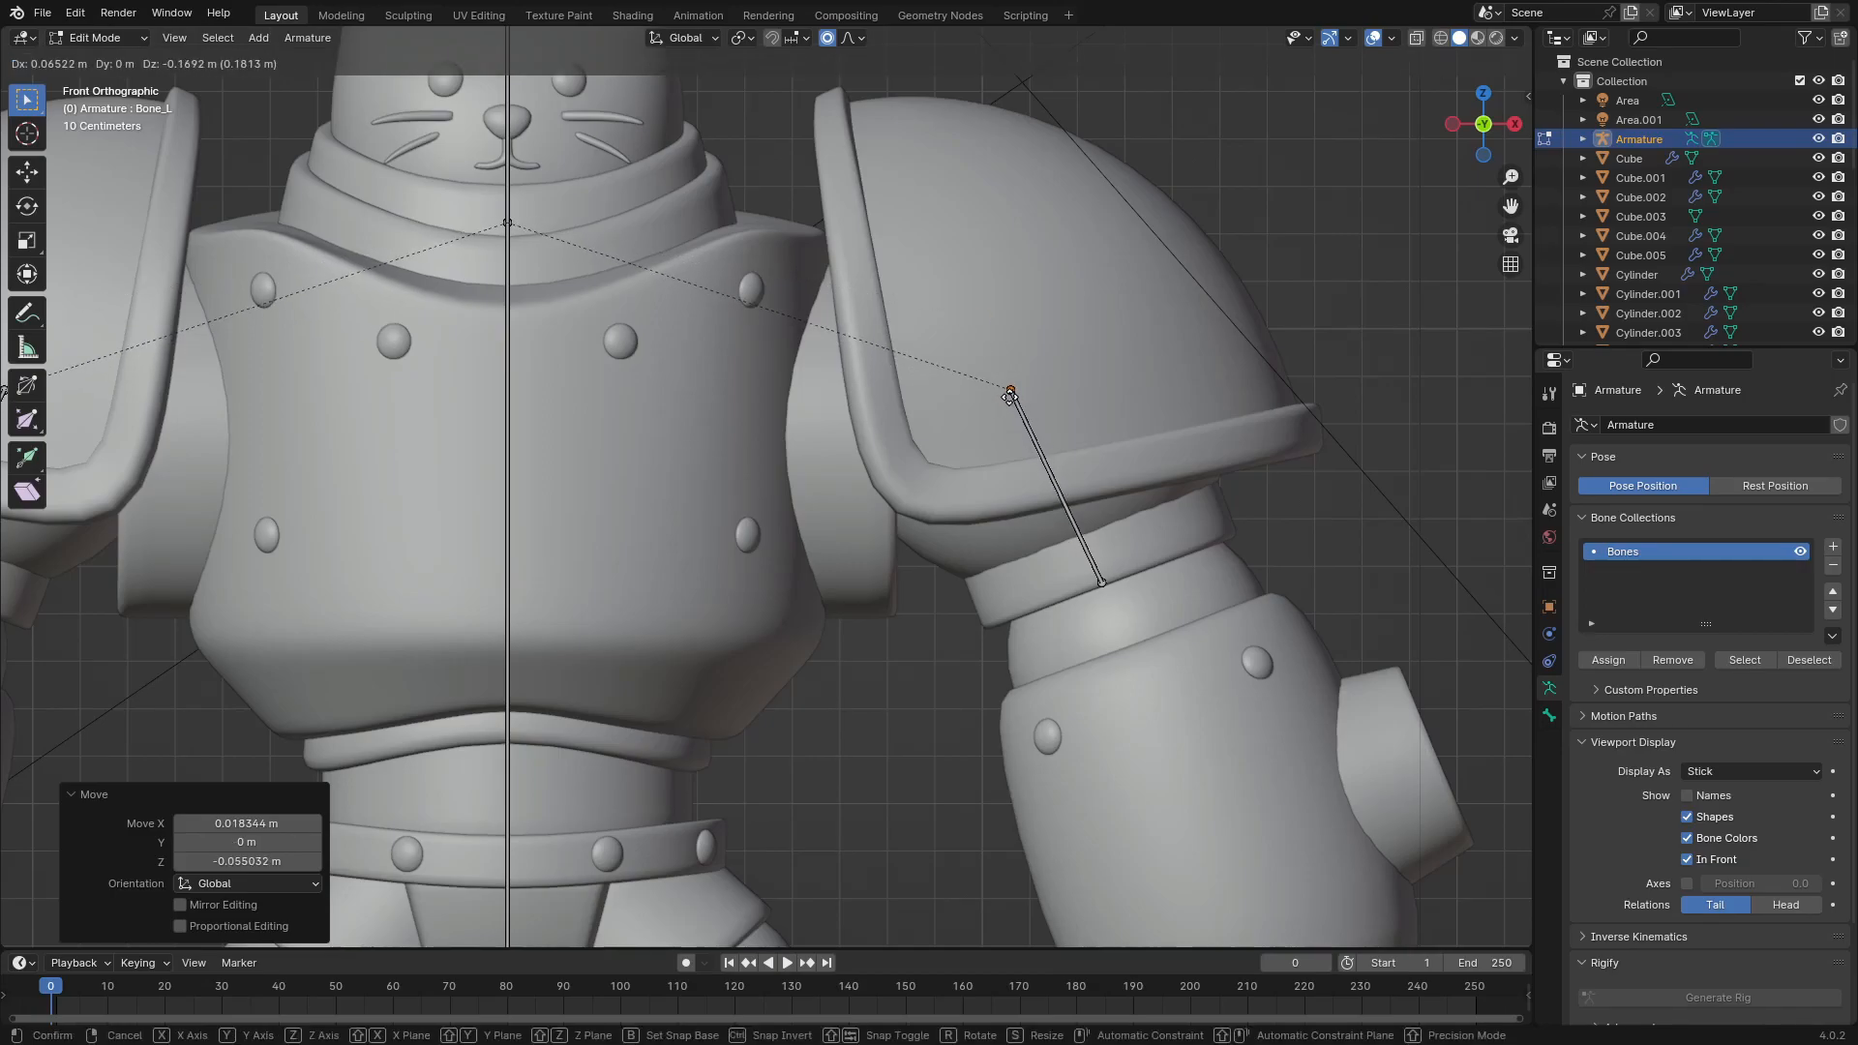
pyautogui.click(1009, 391)
# Step: Extrude a forearm bone from the left elbow joint to the wrist, about 0.49 m outward and 1.22 m down
pyautogui.click(1100, 584)
pyautogui.keyDown('shift'); pyautogui.moveTo(1100, 583); pyautogui.dragTo(957, 372, button='middle'); pyautogui.keyUp('shift')
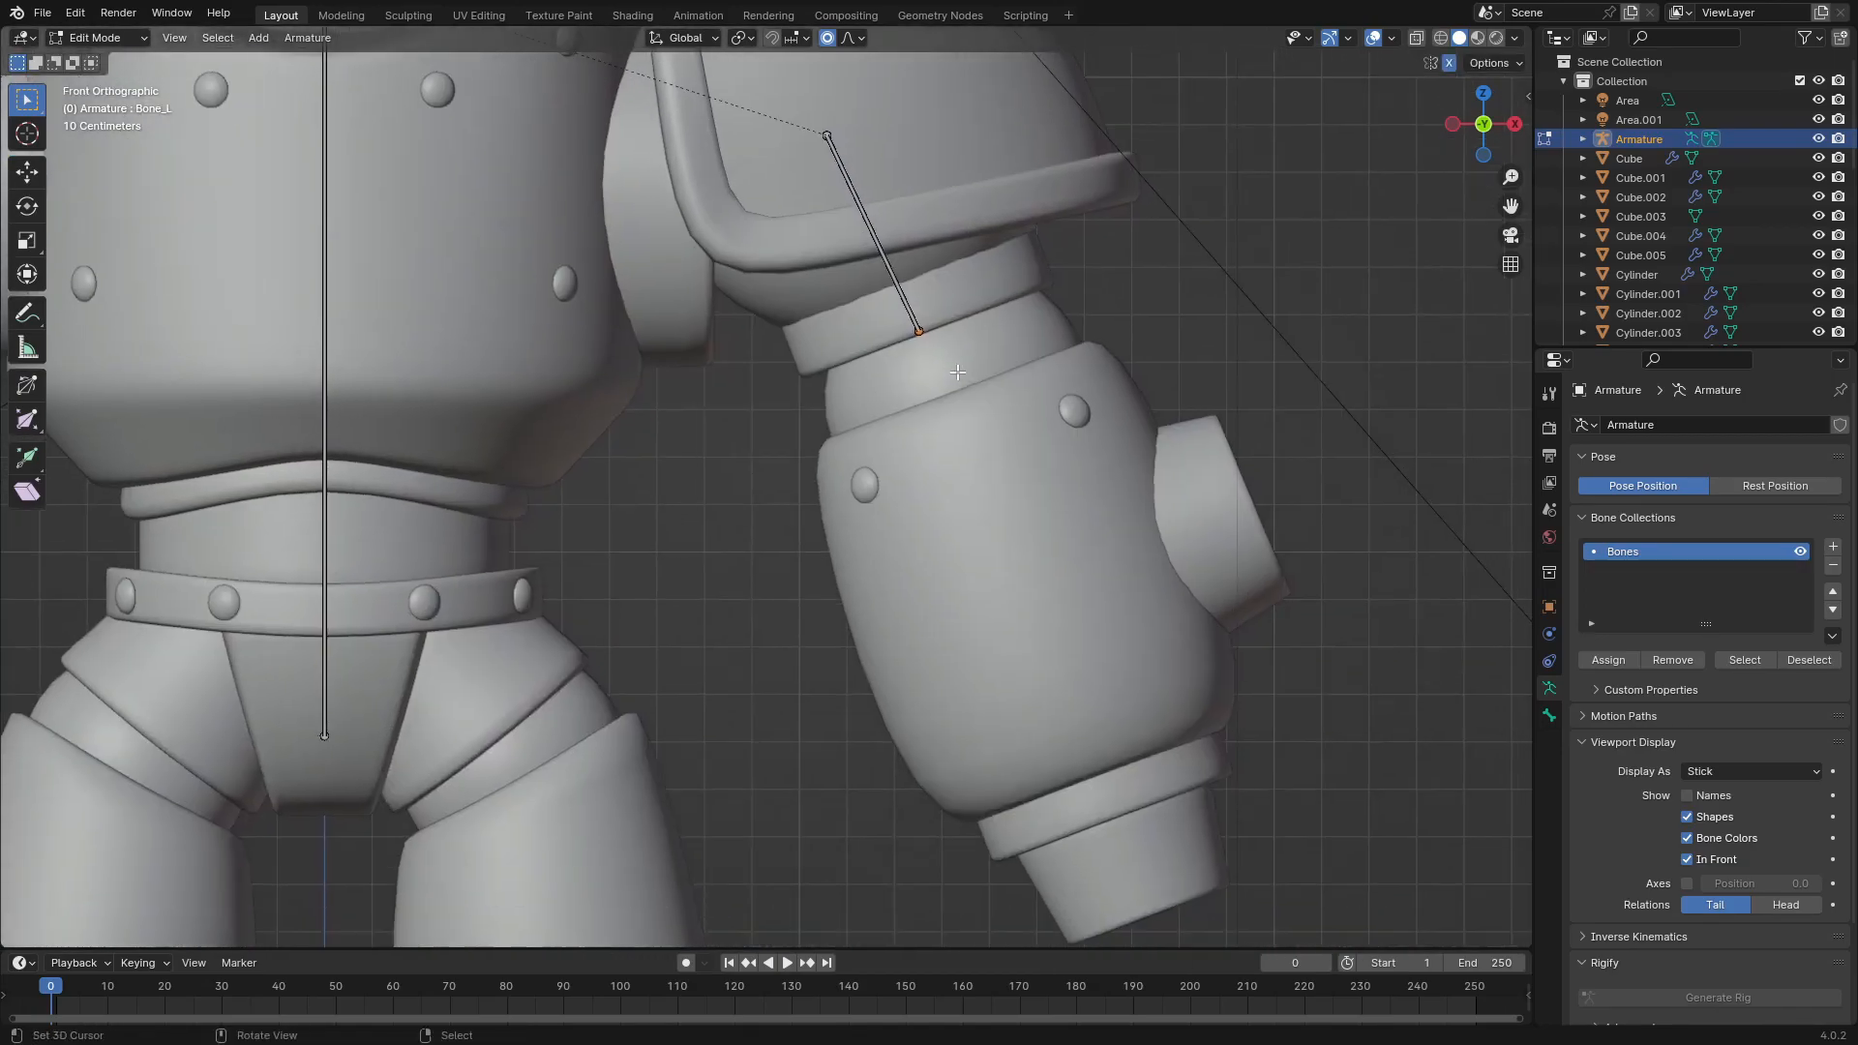
pyautogui.press('e')
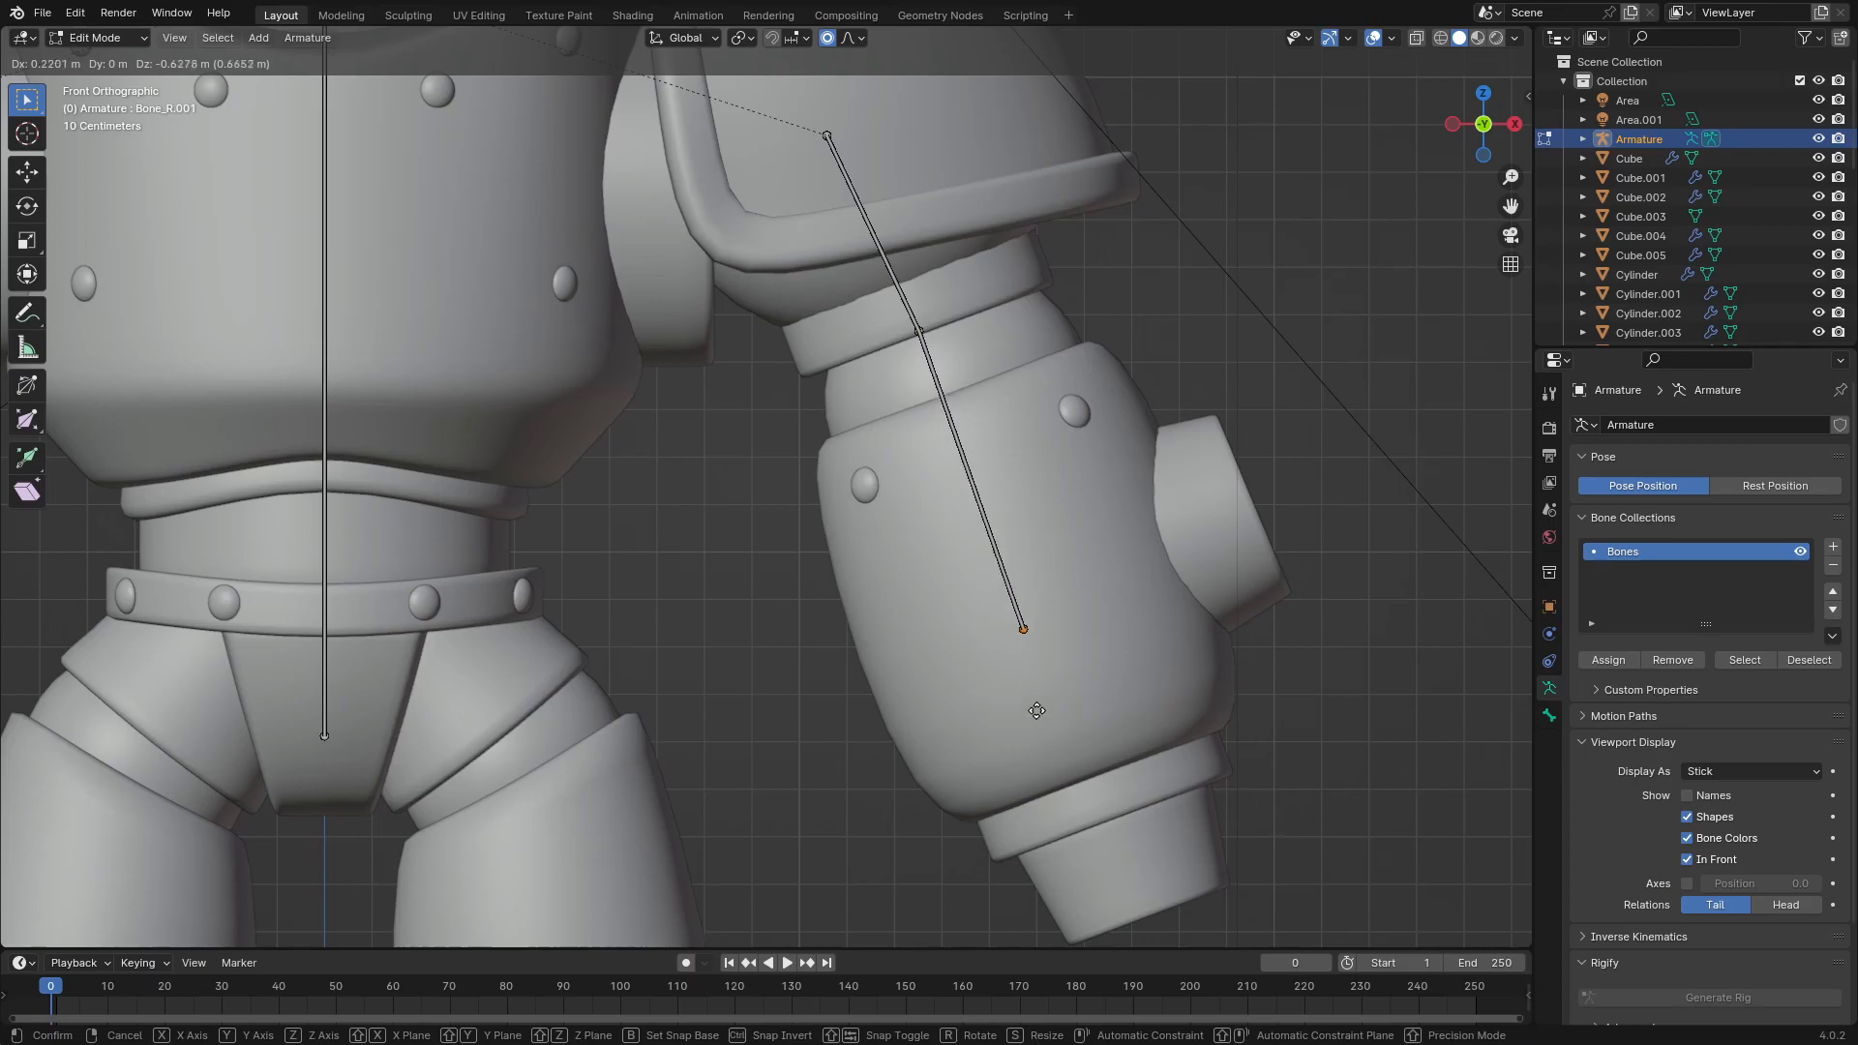
pyautogui.click(1157, 60)
pyautogui.scroll(-1, 1115, 249)
pyautogui.scroll(-3, 1114, 248)
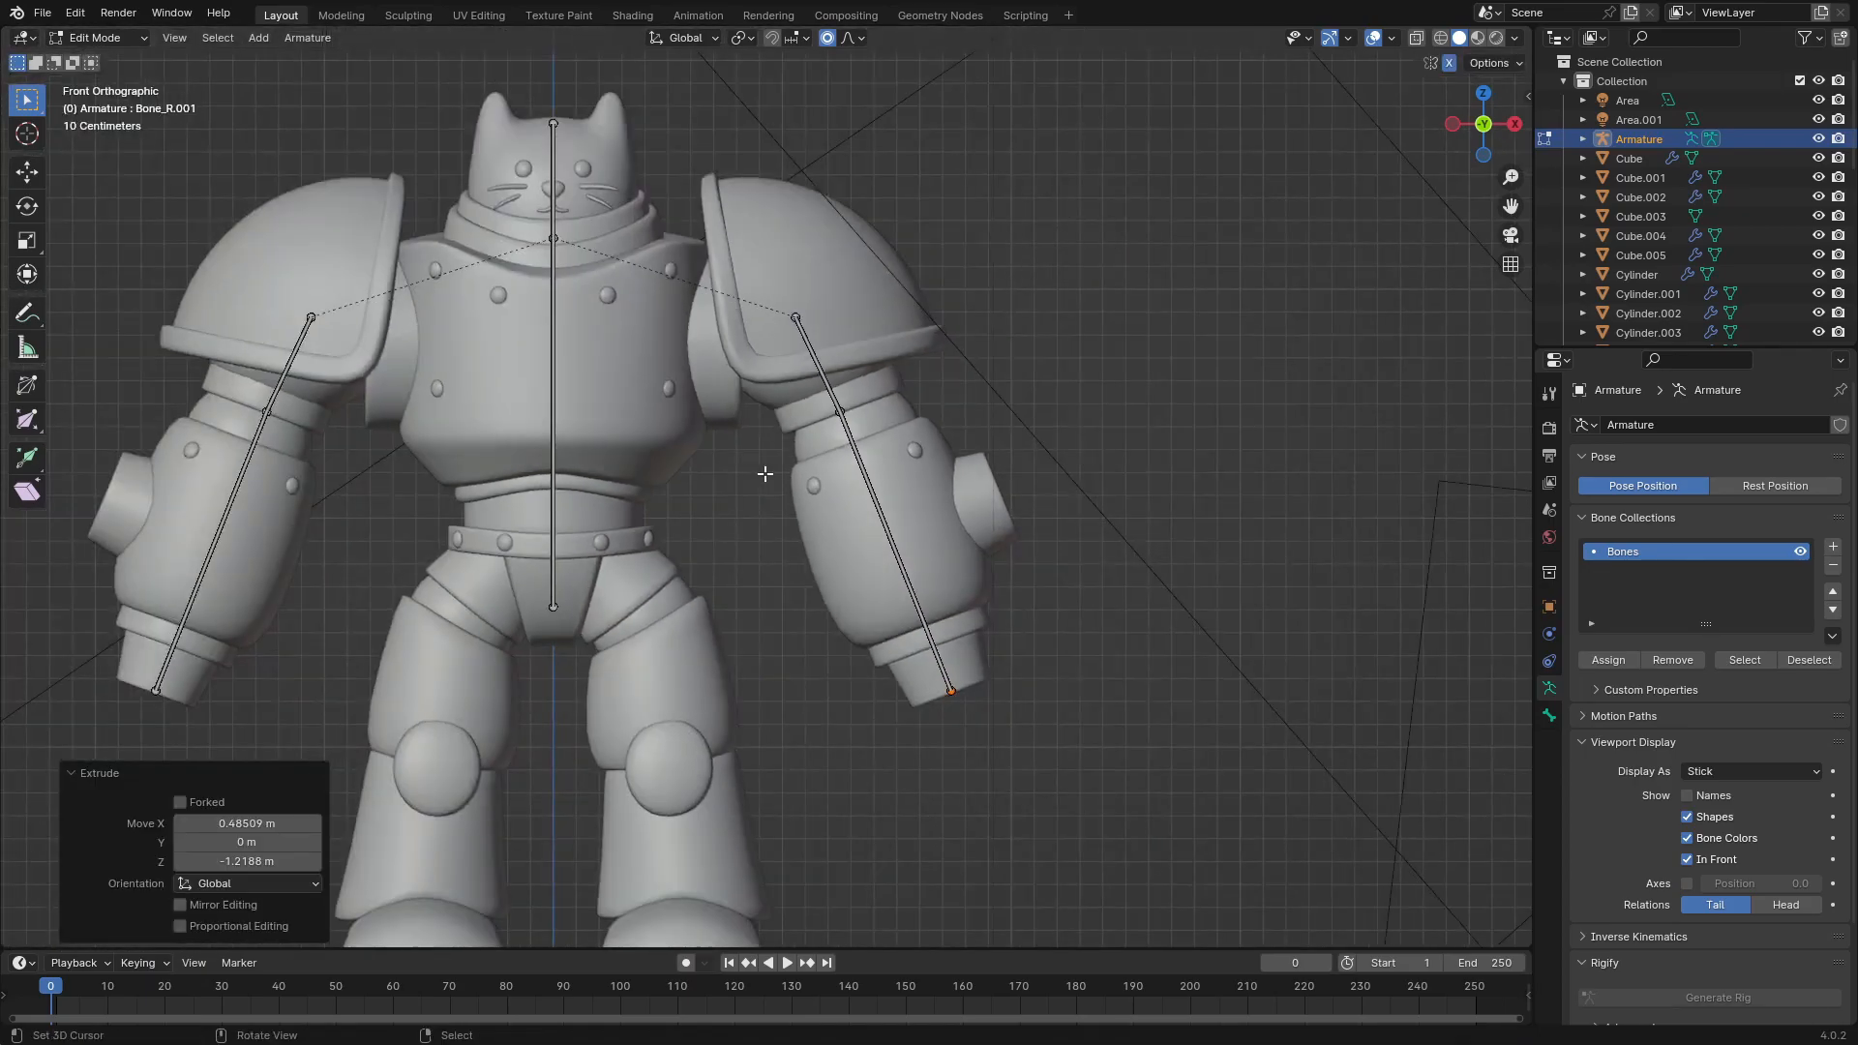
# Step: Duplicate the left upper-arm bone and place the copy at the top of the left thigh
pyautogui.moveTo(926, 436); pyautogui.dragTo(781, 485, button='middle')
pyautogui.press('KP_1')
pyautogui.keyDown('shift'); pyautogui.moveTo(610, 568); pyautogui.dragTo(962, 330, button='middle'); pyautogui.keyUp('shift')
pyautogui.scroll(1, 961, 330)
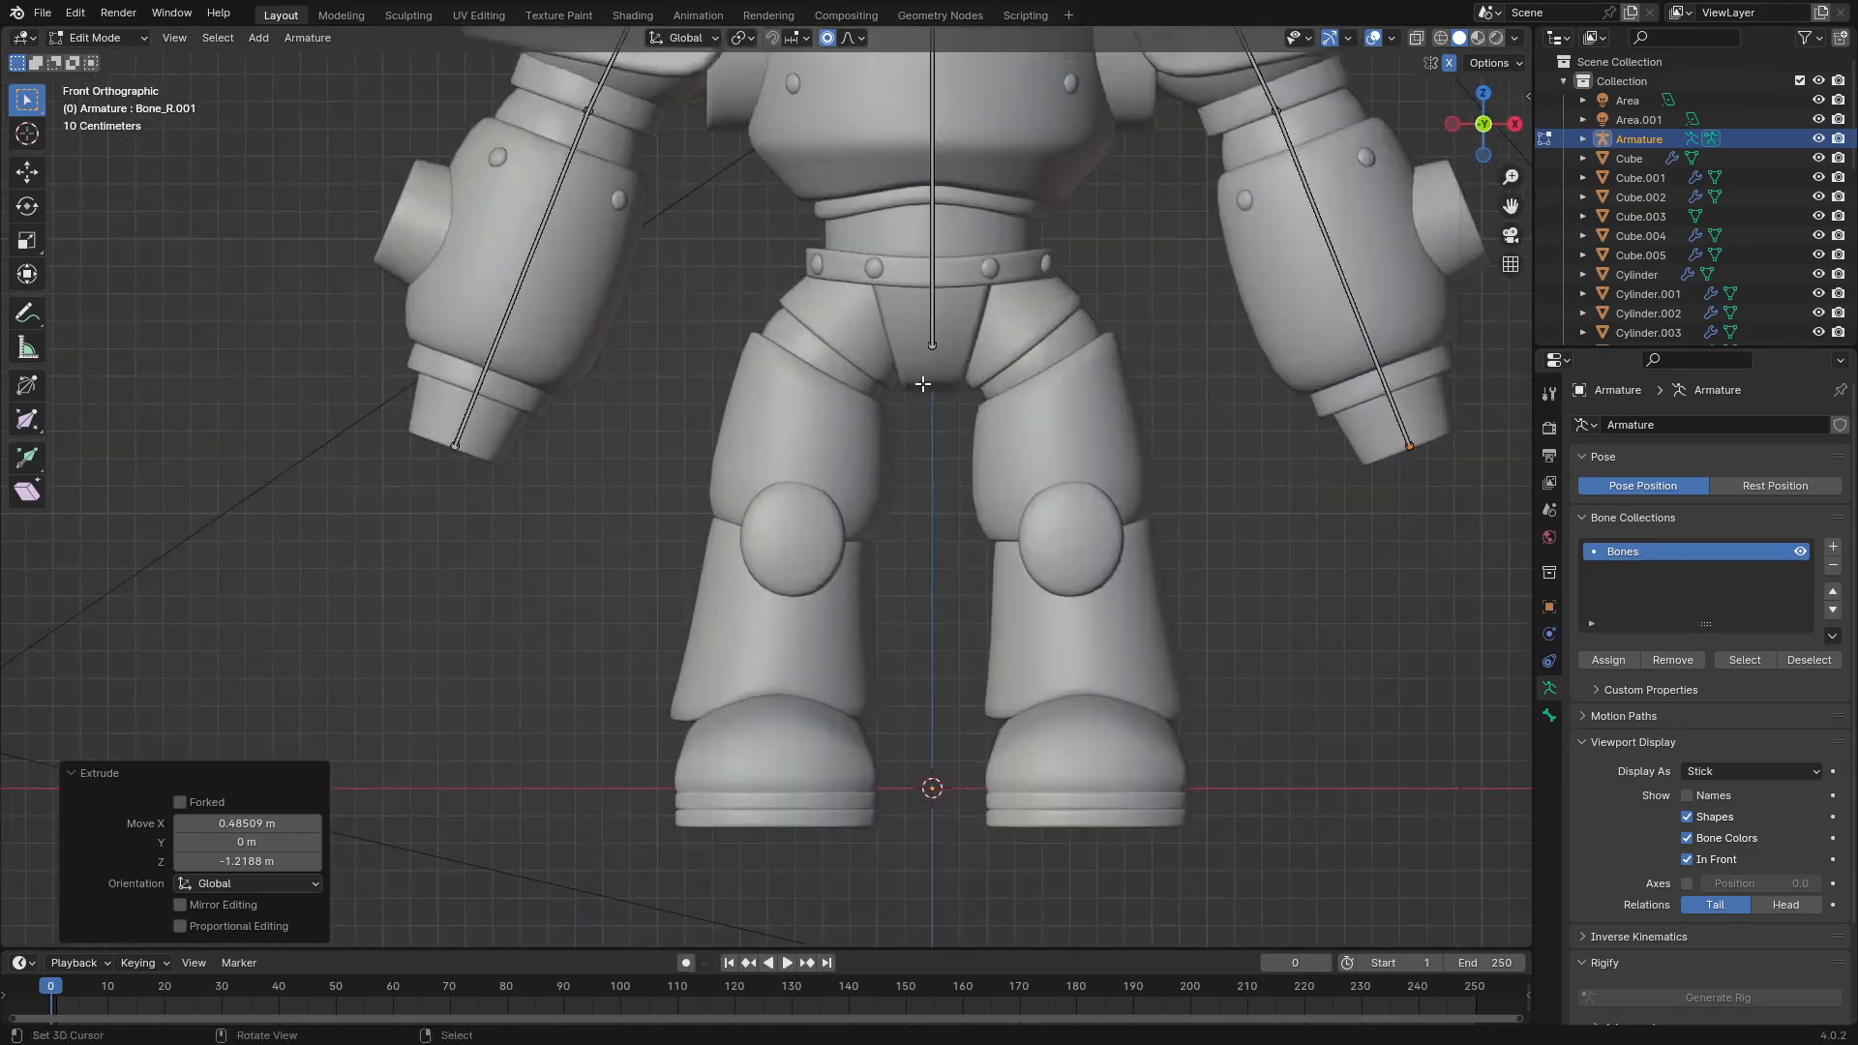
pyautogui.hotkey('alt', 'a')
pyautogui.keyDown('shift'); pyautogui.moveTo(993, 94); pyautogui.dragTo(895, 218, button='middle'); pyautogui.keyUp('shift')
pyautogui.click(1132, 158)
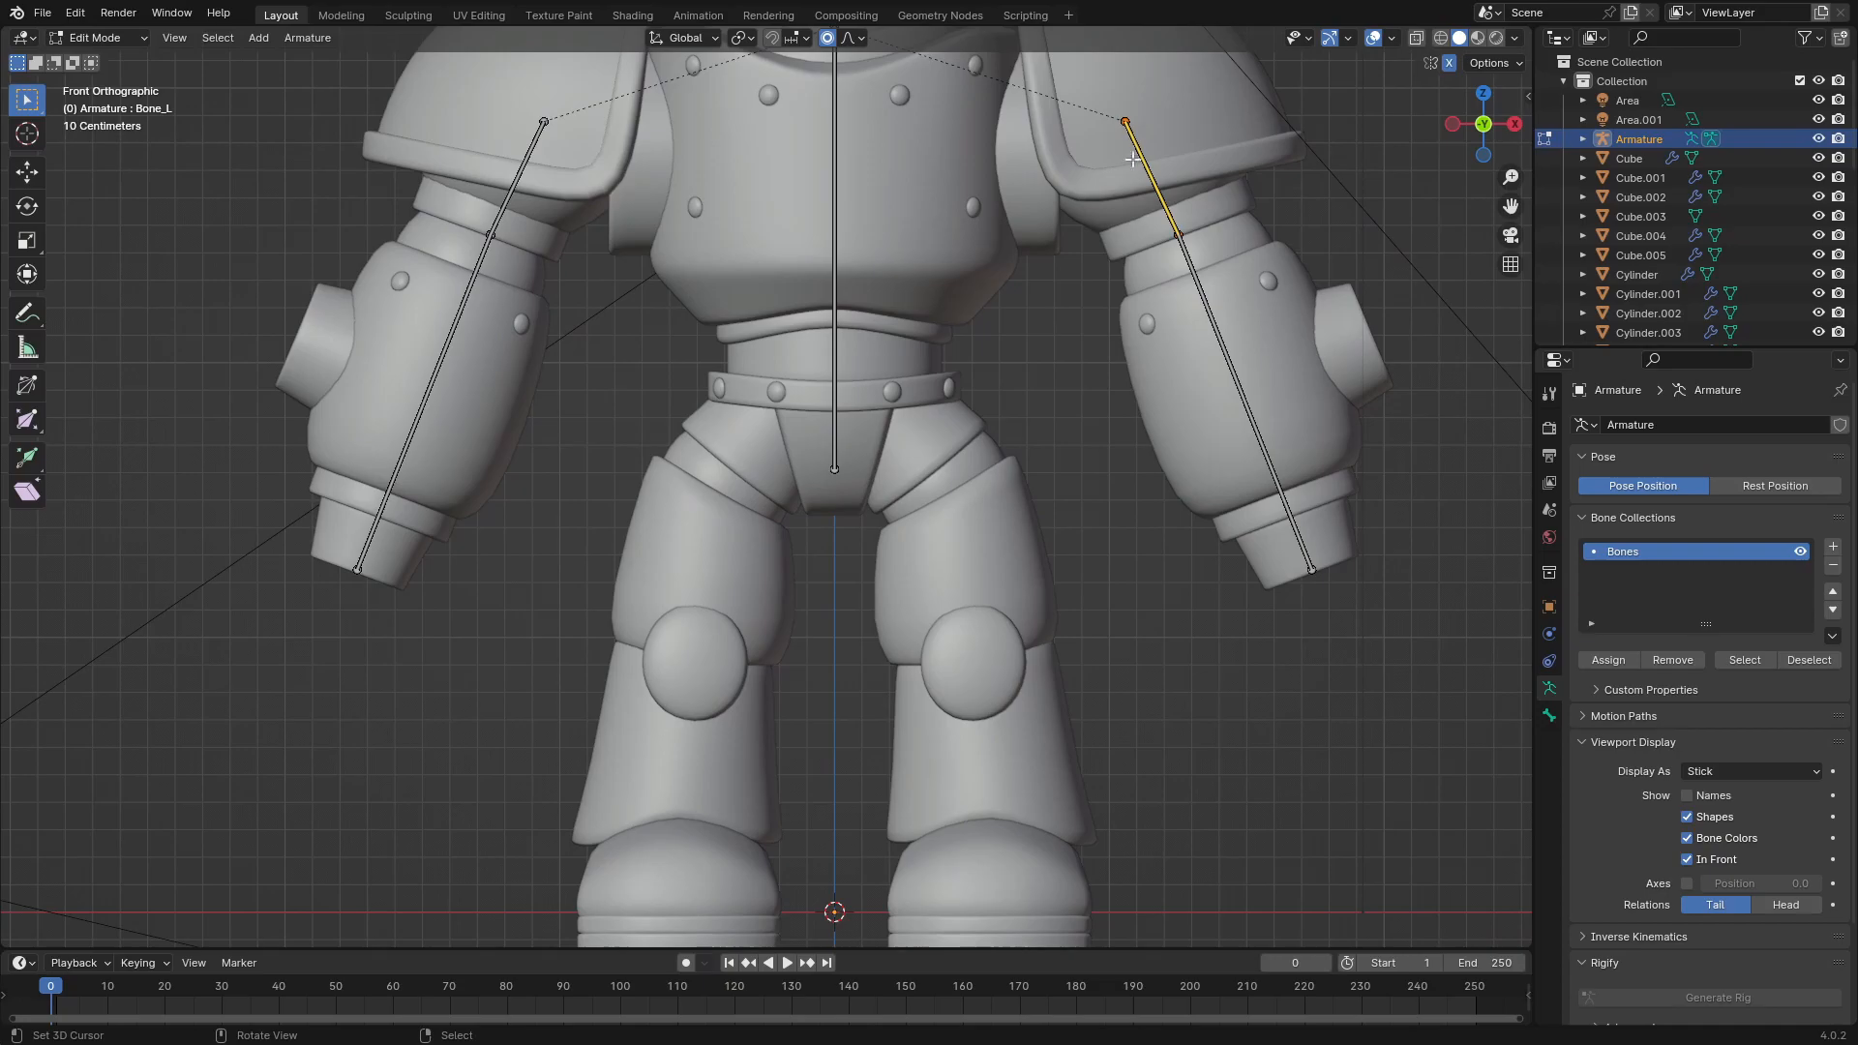
pyautogui.hotkey('shift', 'd')
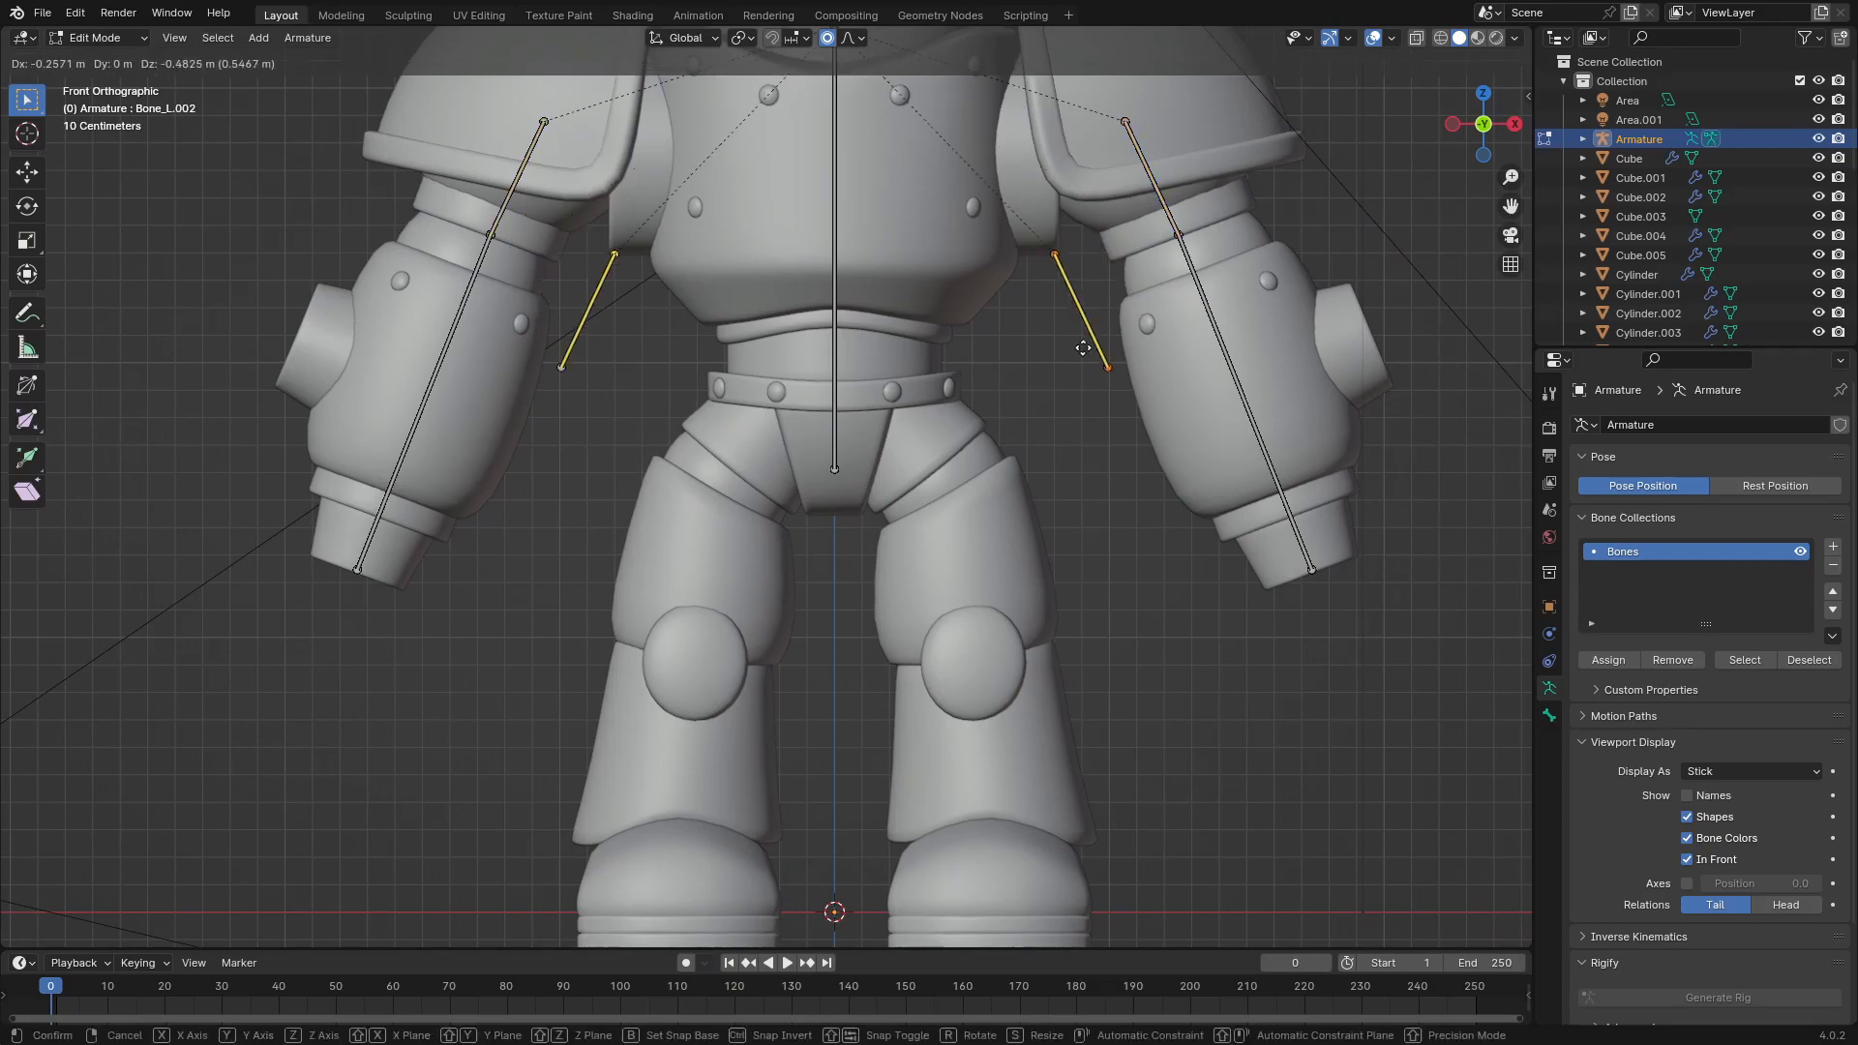
pyautogui.click(978, 536)
# Step: Move the thigh bone's lower joint to the knee and shift its hip joint about 0.06 m outward and 0.02 m down
pyautogui.click(985, 564)
pyautogui.press('g')
pyautogui.click(961, 656)
pyautogui.click(933, 452)
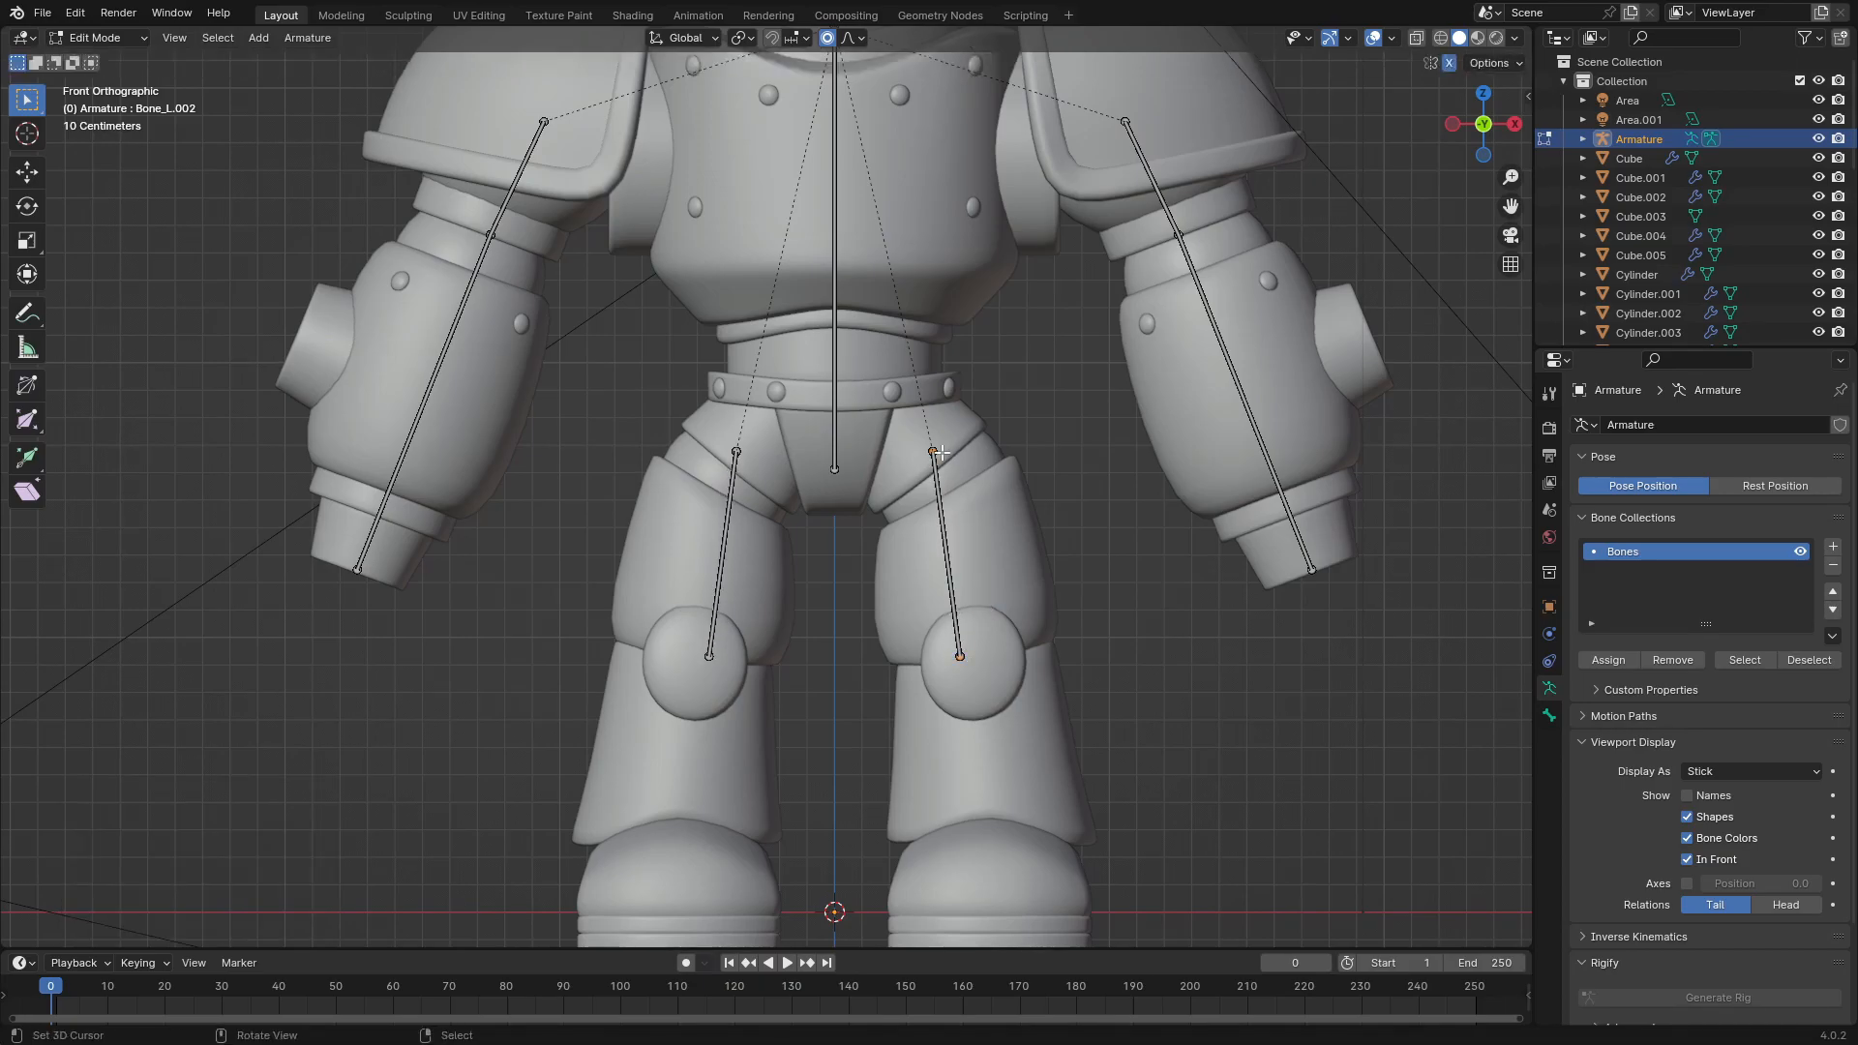
pyautogui.press('g')
pyautogui.click(958, 461)
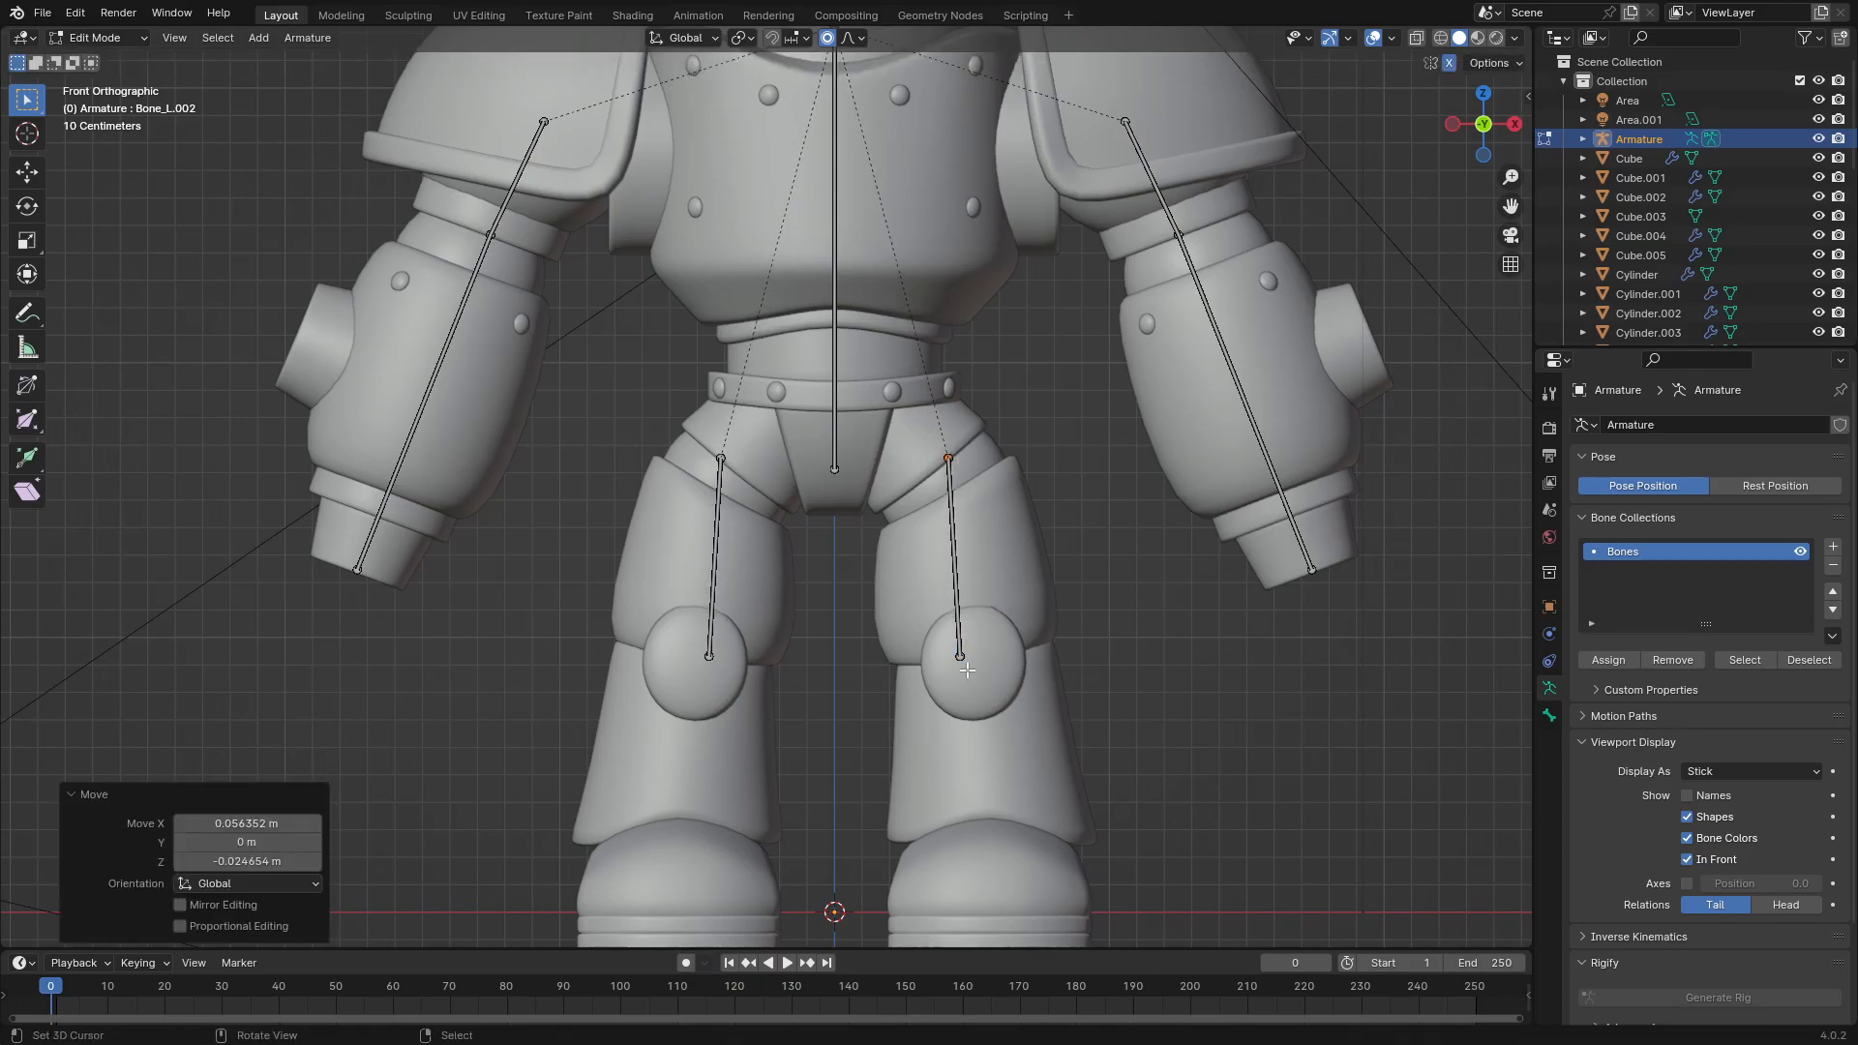
# Step: Nudge the whole left thigh bone about 0.004 m outward and 0.007 m up
pyautogui.click(957, 567)
pyautogui.press('g')
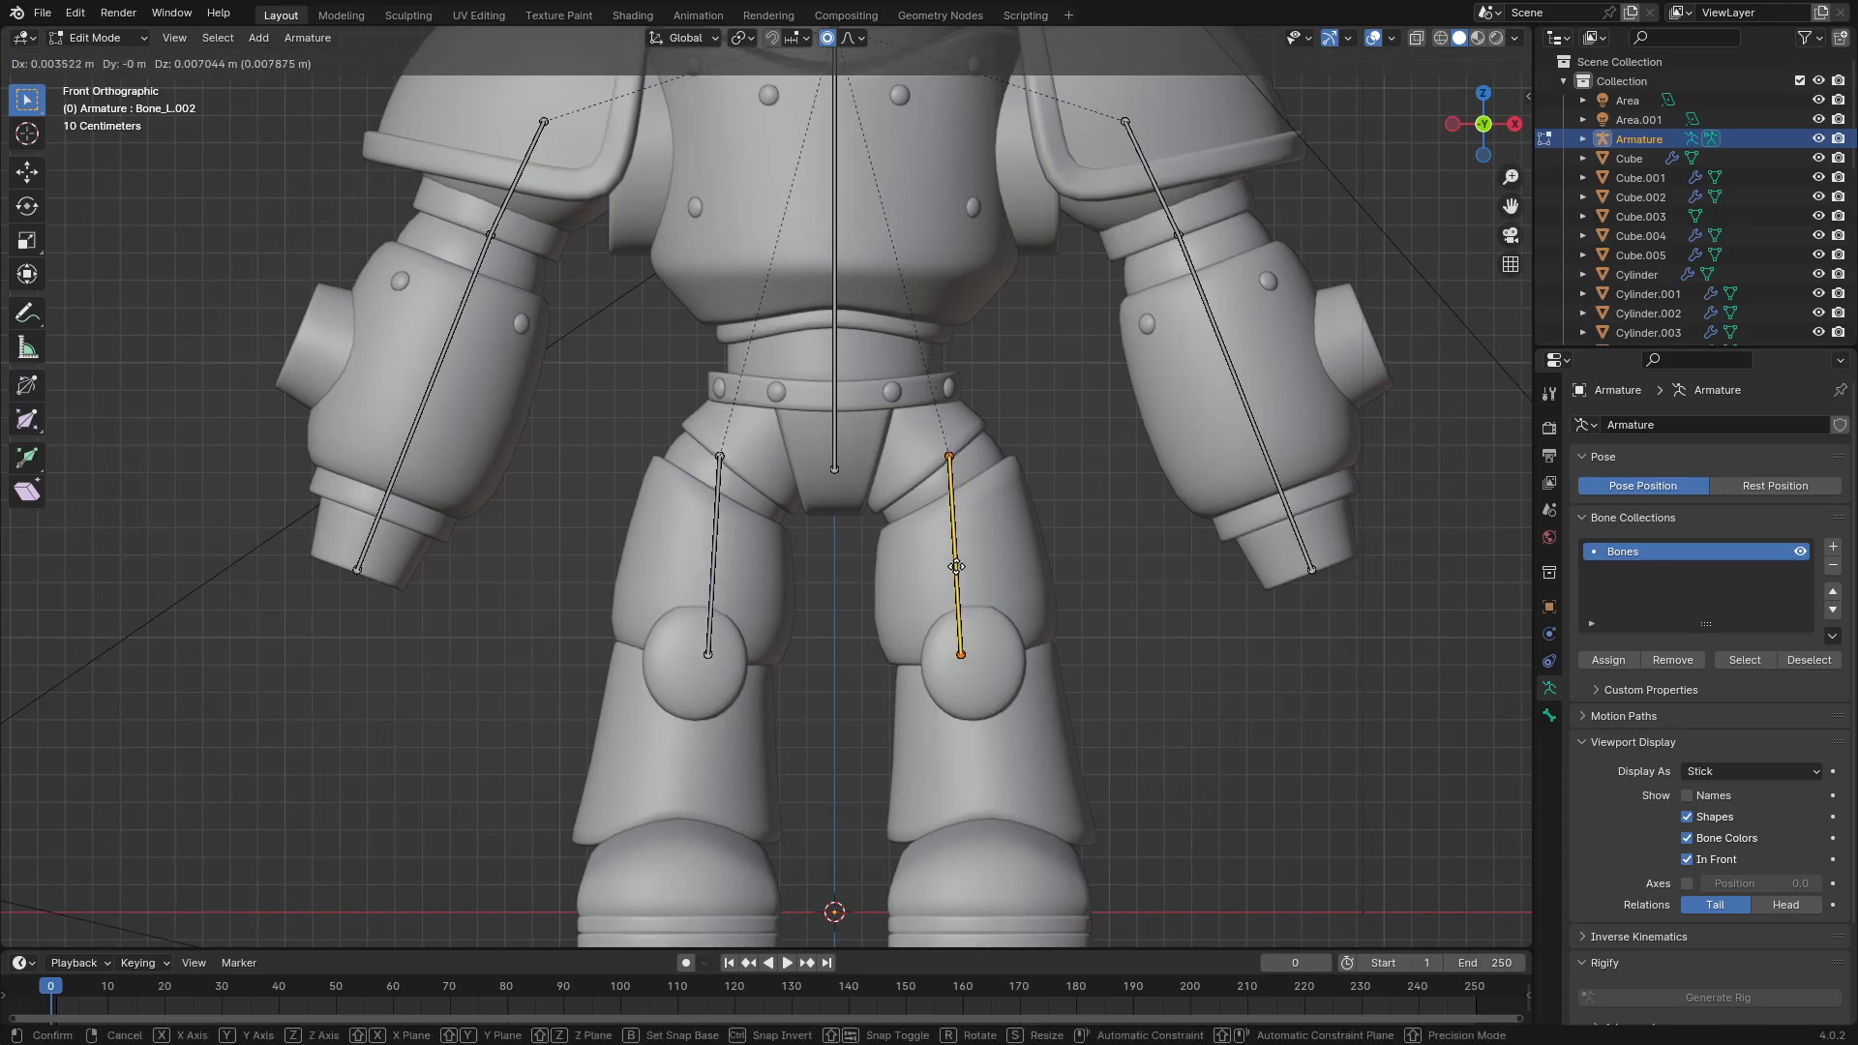
pyautogui.click(956, 566)
pyautogui.click(959, 655)
pyautogui.press('KP_3')
pyautogui.press('KP_1')
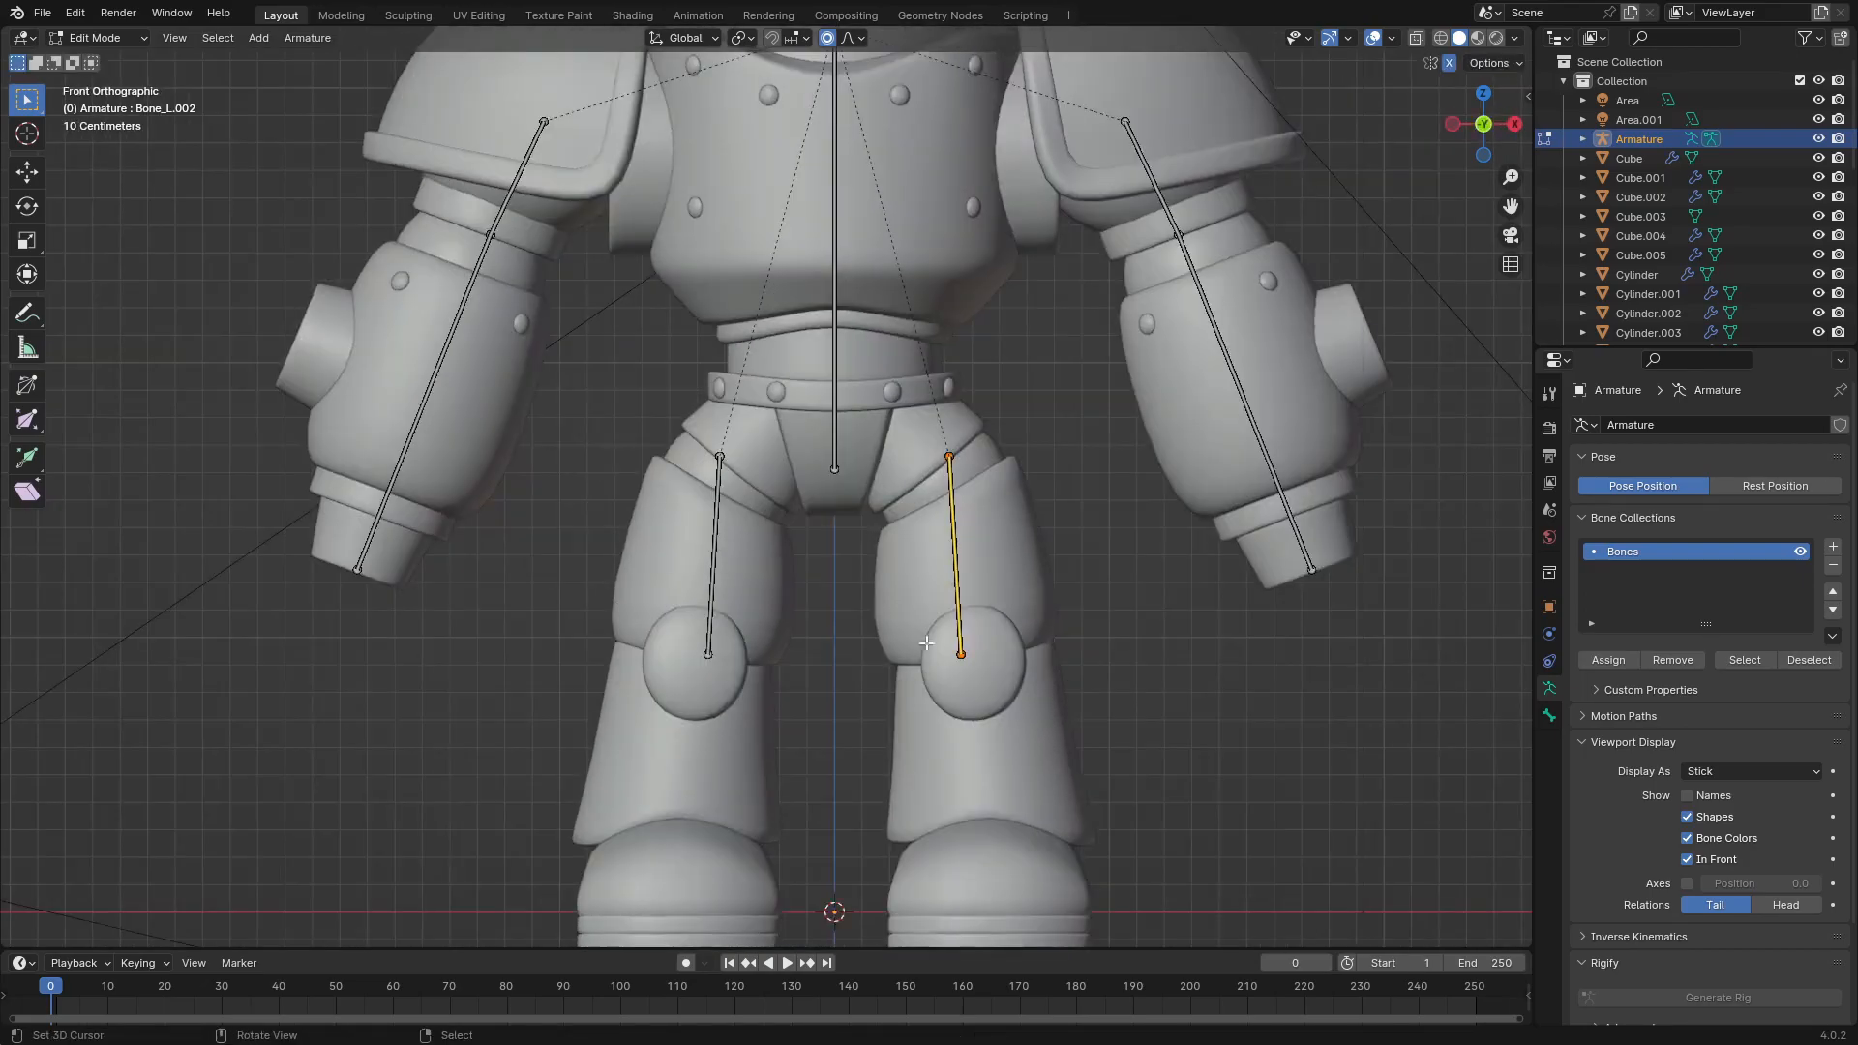
# Step: Move and rotate the left thigh bone in side view so it follows the centre of the thigh
pyautogui.keyDown('shift'); pyautogui.moveTo(941, 669); pyautogui.dragTo(834, 519, button='middle'); pyautogui.keyUp('shift')
pyautogui.press('KP_3')
pyautogui.press('g')
pyautogui.click(811, 506)
pyautogui.press('r')
pyautogui.click(833, 520)
pyautogui.press('g')
pyautogui.click(838, 527)
# Step: Shift the left elbow joint slightly backward along the Y axis
pyautogui.keyDown('shift'); pyautogui.moveTo(771, 191); pyautogui.dragTo(803, 338, button='middle'); pyautogui.keyUp('shift')
pyautogui.moveTo(717, 206); pyautogui.dragTo(758, 253)
pyautogui.press('g')
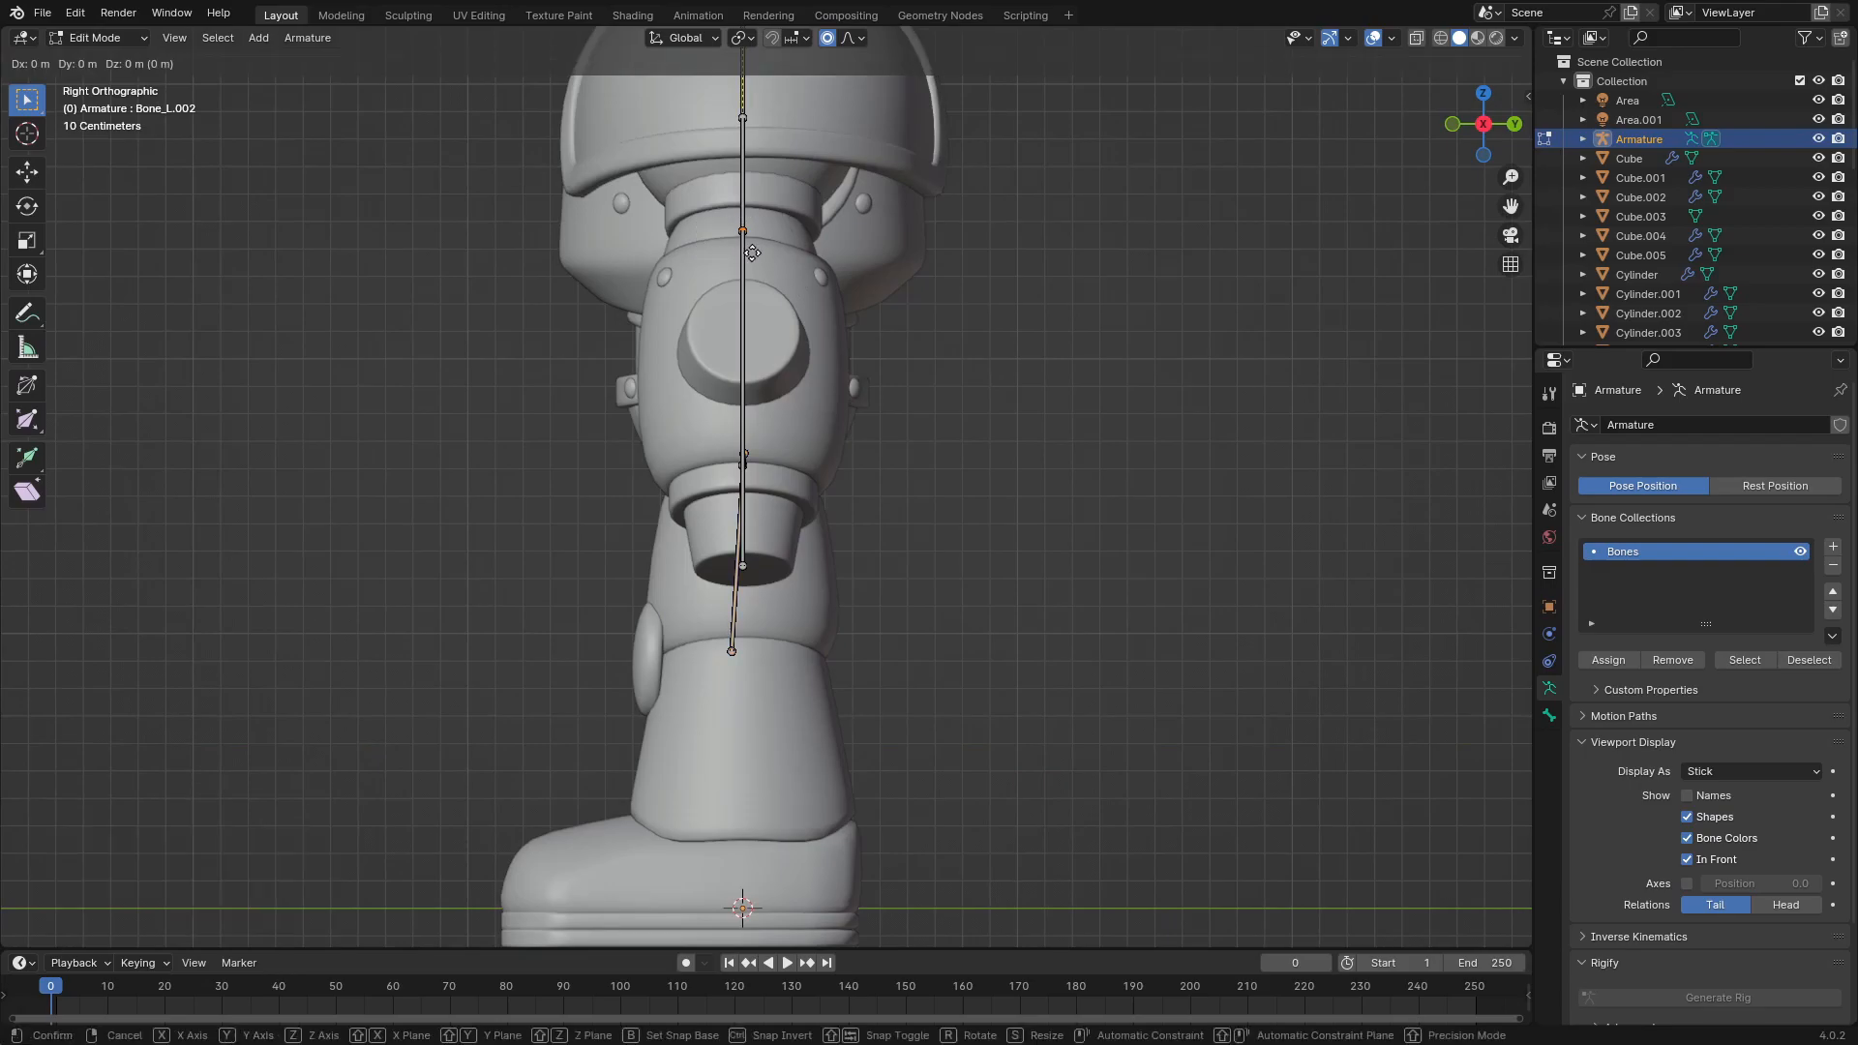
pyautogui.press('y')
pyautogui.click(762, 253)
pyautogui.moveTo(762, 254); pyautogui.dragTo(828, 314, button='middle')
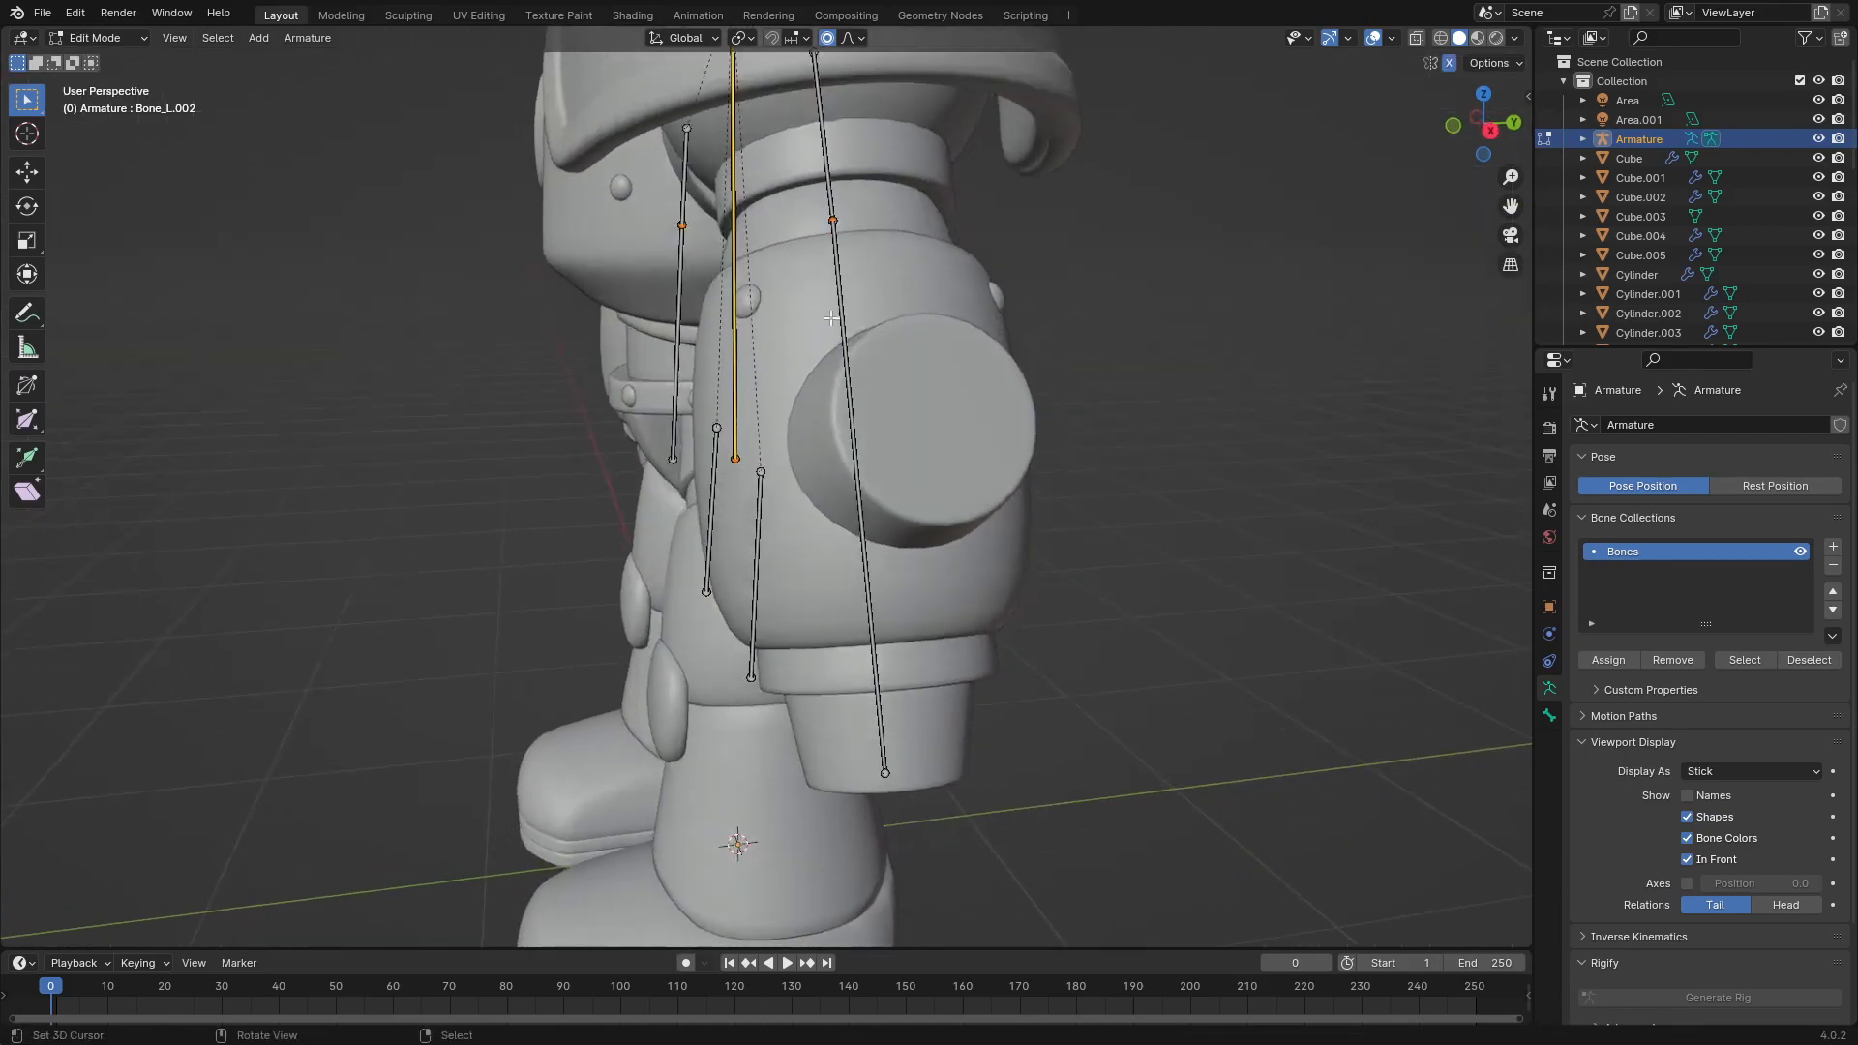
pyautogui.rightClick(839, 214)
pyautogui.press('g')
pyautogui.press('y')
pyautogui.click(855, 218)
# Step: Extrude a shin bone straight down from the knee joint to the ankle
pyautogui.press('KP_1')
pyautogui.scroll(-2, 900, 381)
pyautogui.keyDown('shift'); pyautogui.moveTo(886, 515); pyautogui.dragTo(911, 377, button='middle'); pyautogui.keyUp('shift')
pyautogui.rightClick(853, 455)
pyautogui.press('KP_3')
pyautogui.keyDown('shift'); pyautogui.moveTo(838, 485); pyautogui.dragTo(872, 397, button='middle'); pyautogui.keyUp('shift')
pyautogui.scroll(2, 864, 362)
pyautogui.moveTo(845, 315); pyautogui.dragTo(777, 358)
pyautogui.scroll(2, 777, 358)
pyautogui.press('g')
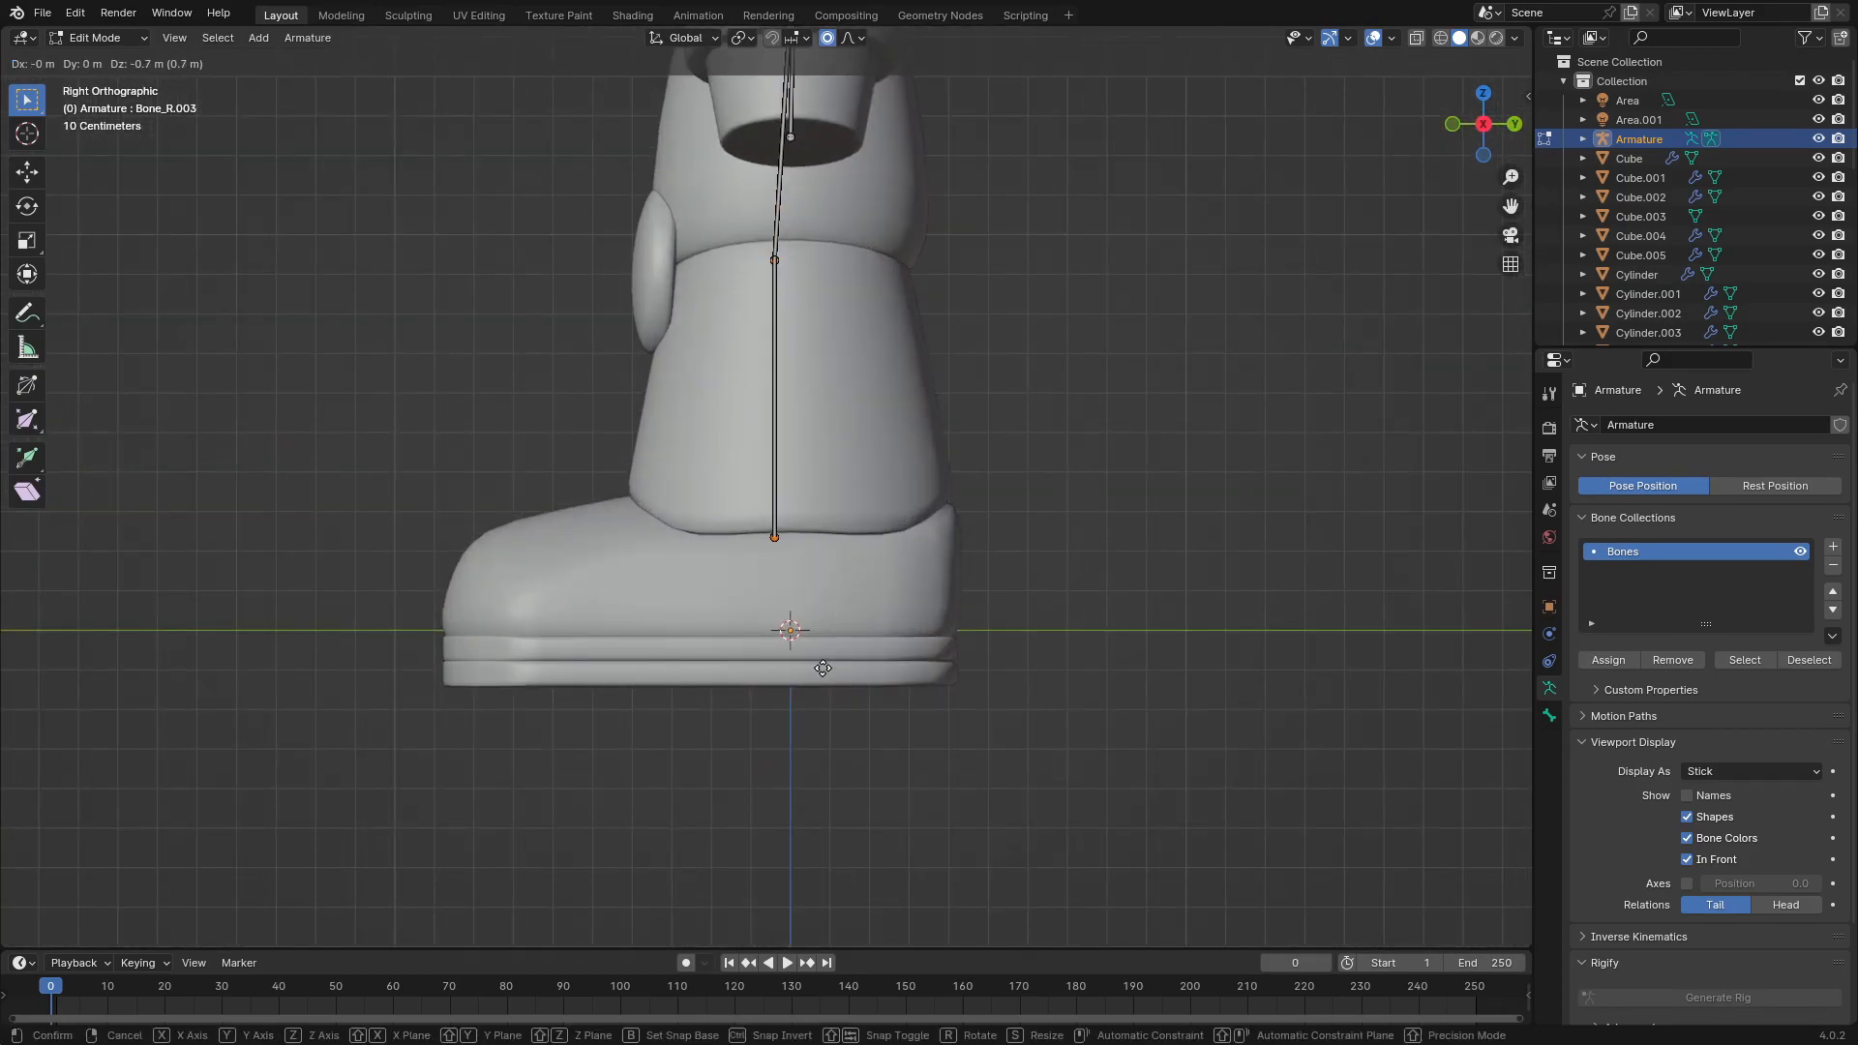
pyautogui.click(825, 695)
# Step: Shift the knee joint slightly along the Y axis to give the leg a bend
pyautogui.press('KP_1')
pyautogui.moveTo(1048, 259); pyautogui.dragTo(809, 738)
pyautogui.press('KP_3')
pyautogui.moveTo(871, 227); pyautogui.dragTo(750, 299)
pyautogui.press('g')
pyautogui.press('y')
pyautogui.click(767, 299)
# Step: Move the ankle joint about 0.15 m back and 0.07 m down toward the heel
pyautogui.click(782, 583)
pyautogui.press('g')
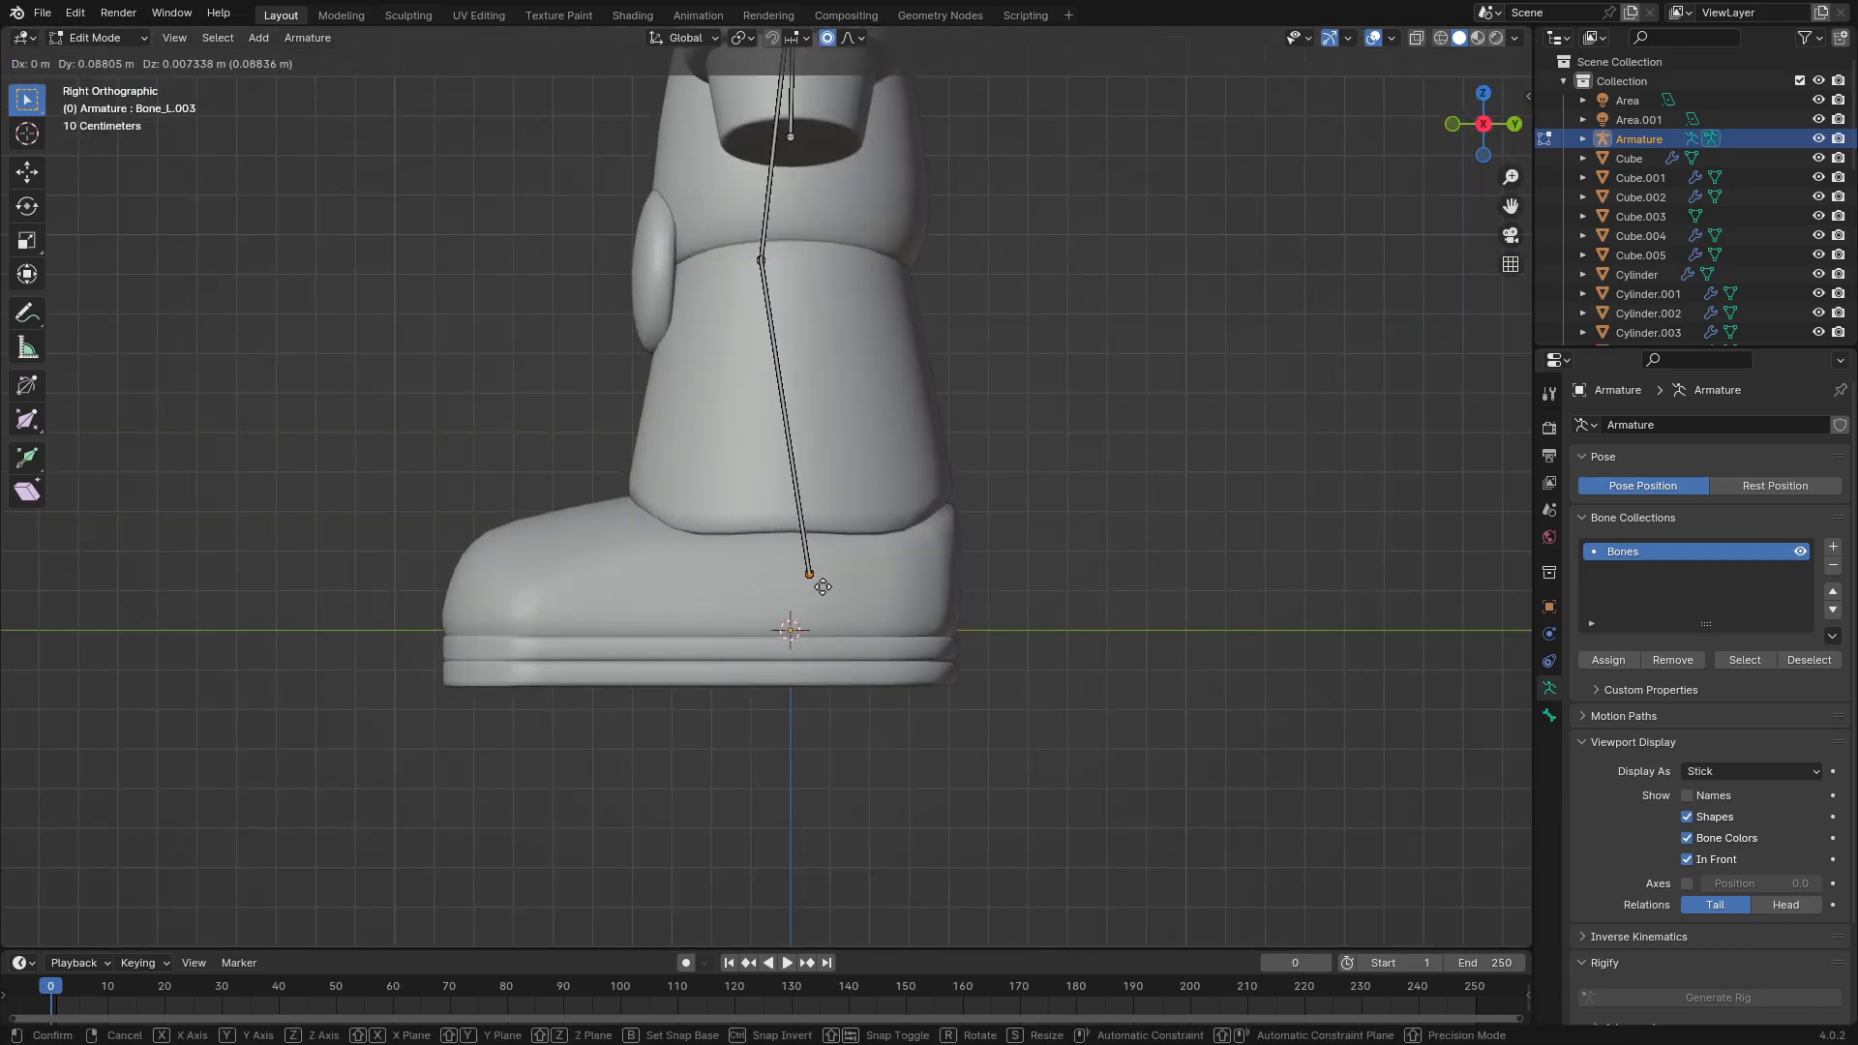
pyautogui.click(833, 589)
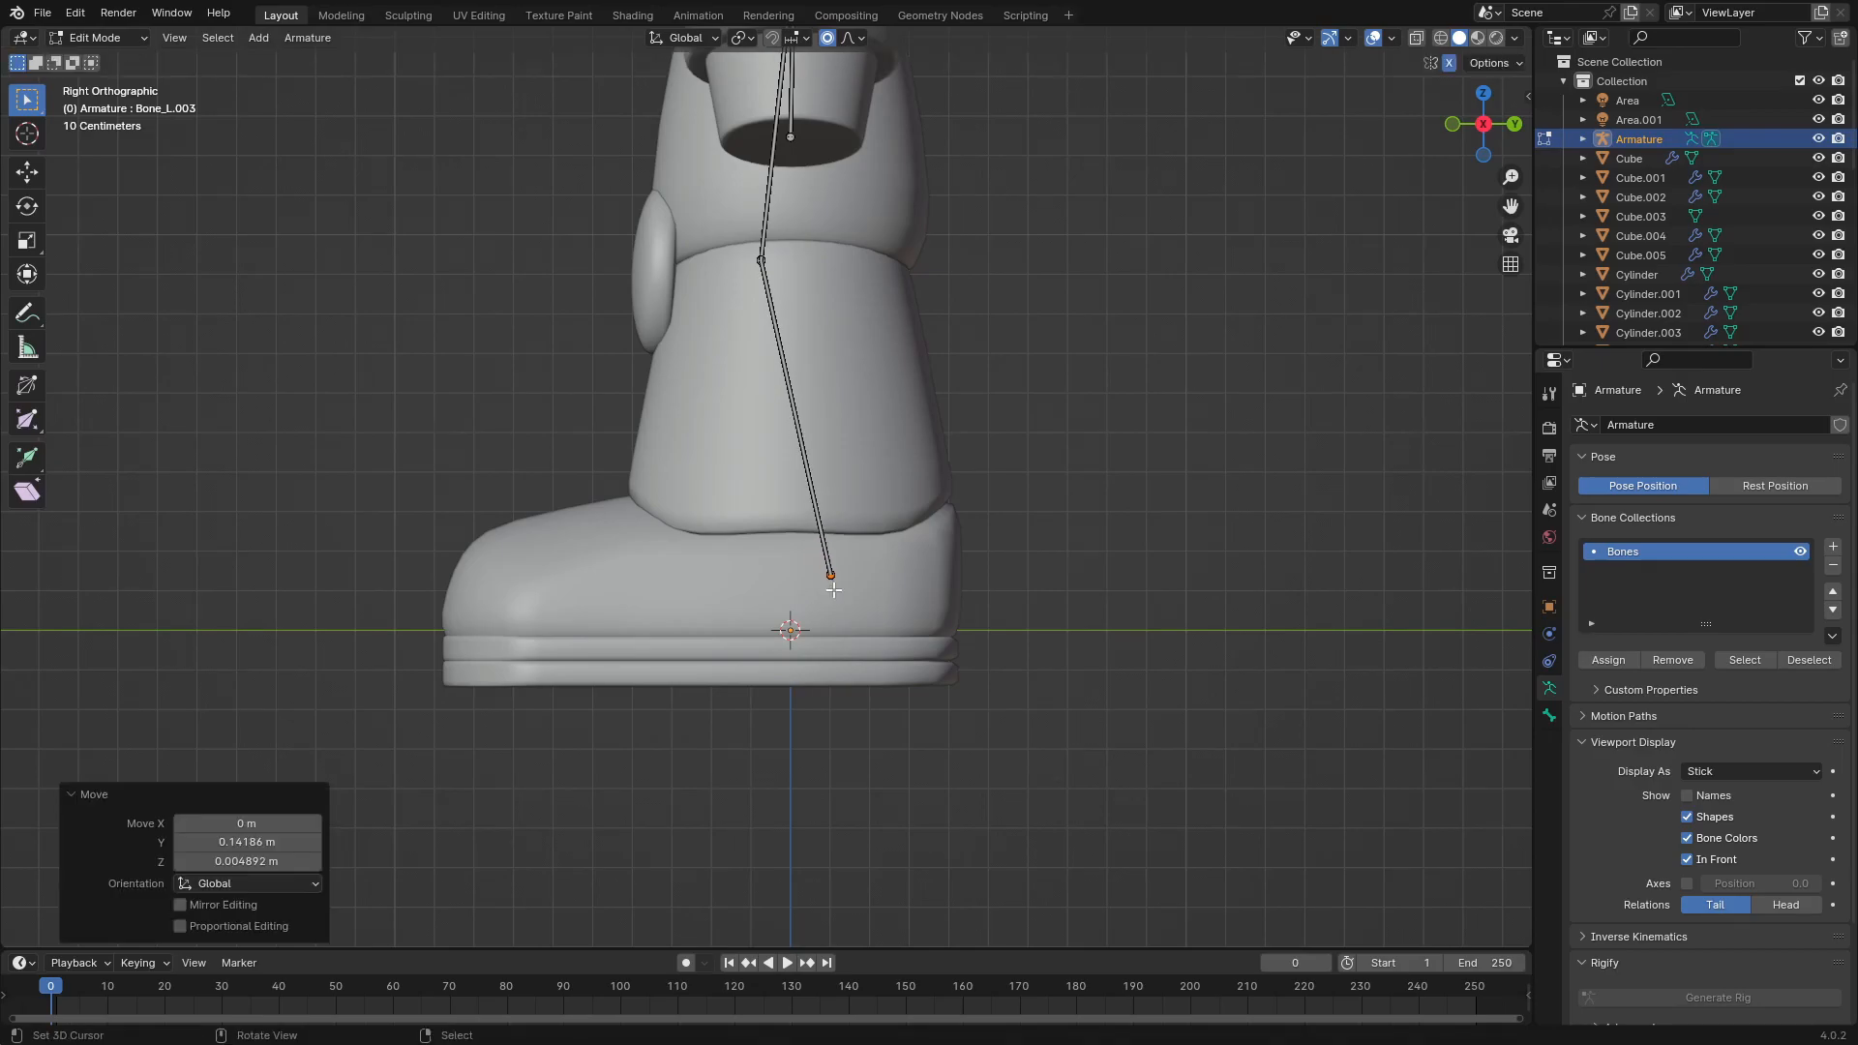
pyautogui.press('g')
pyautogui.click(841, 639)
# Step: Extrude a foot bone 1 m horizontally forward from the ankle joint to the toe
pyautogui.press('e')
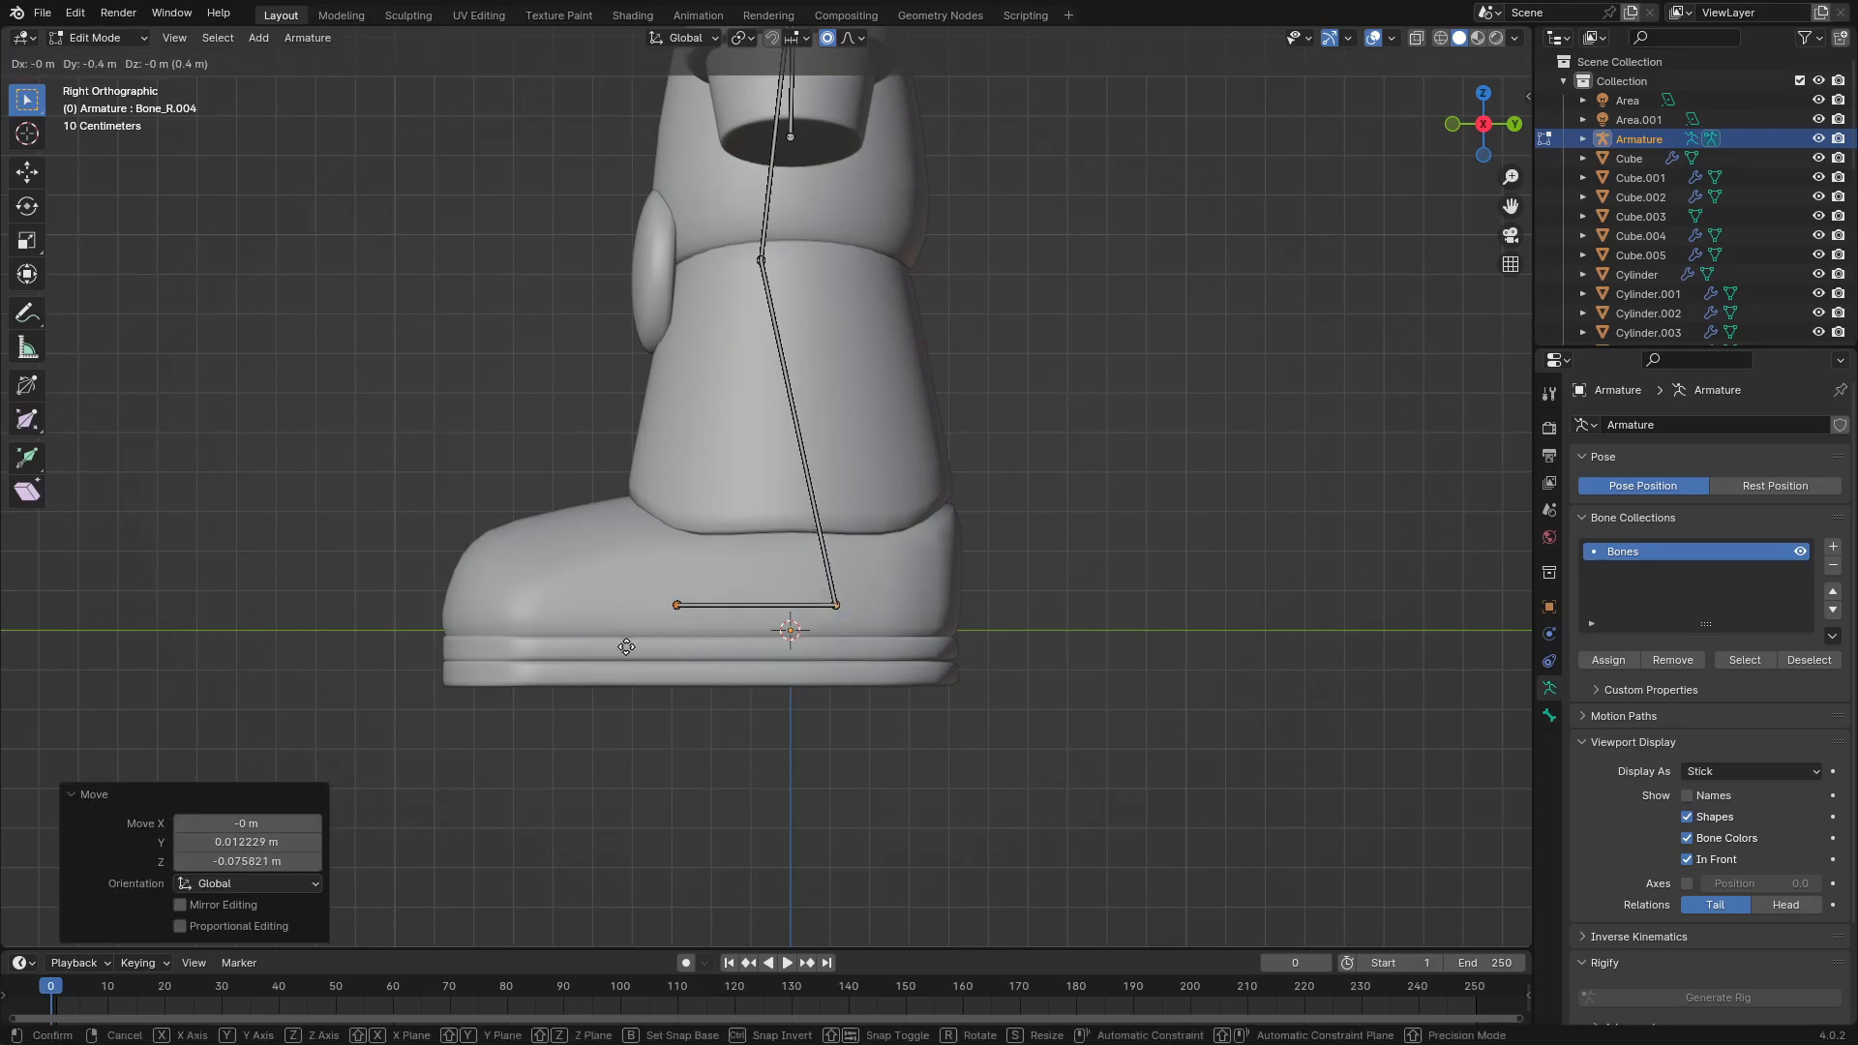
pyautogui.keyDown('ctrl'); pyautogui.click(457, 647); pyautogui.keyUp('ctrl')
pyautogui.scroll(-3, 600, 580)
pyautogui.moveTo(755, 552); pyautogui.dragTo(983, 626, button='middle')
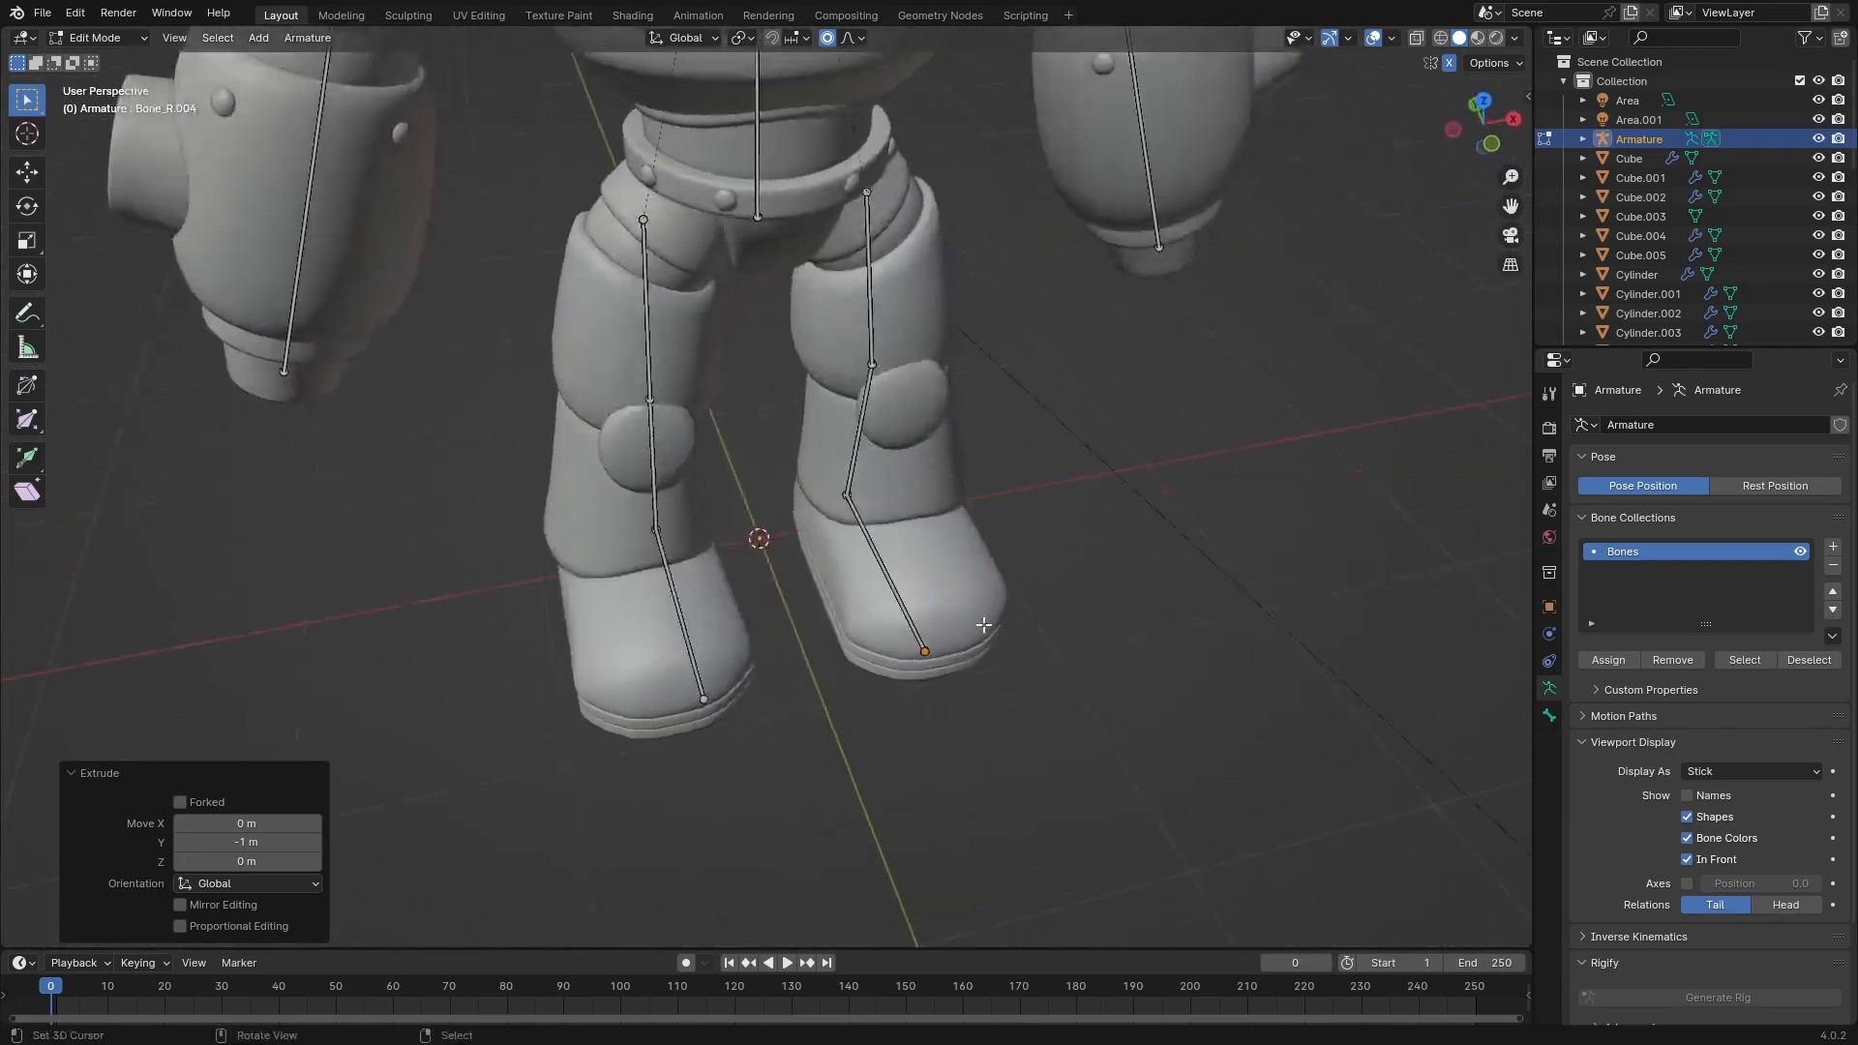
# Step: Move the left ankle and toe joints about 0.11 m outward along the X axis to centre them in the boot
pyautogui.press('KP_1')
pyautogui.moveTo(973, 484); pyautogui.dragTo(750, 698)
pyautogui.press('g')
pyautogui.press('x')
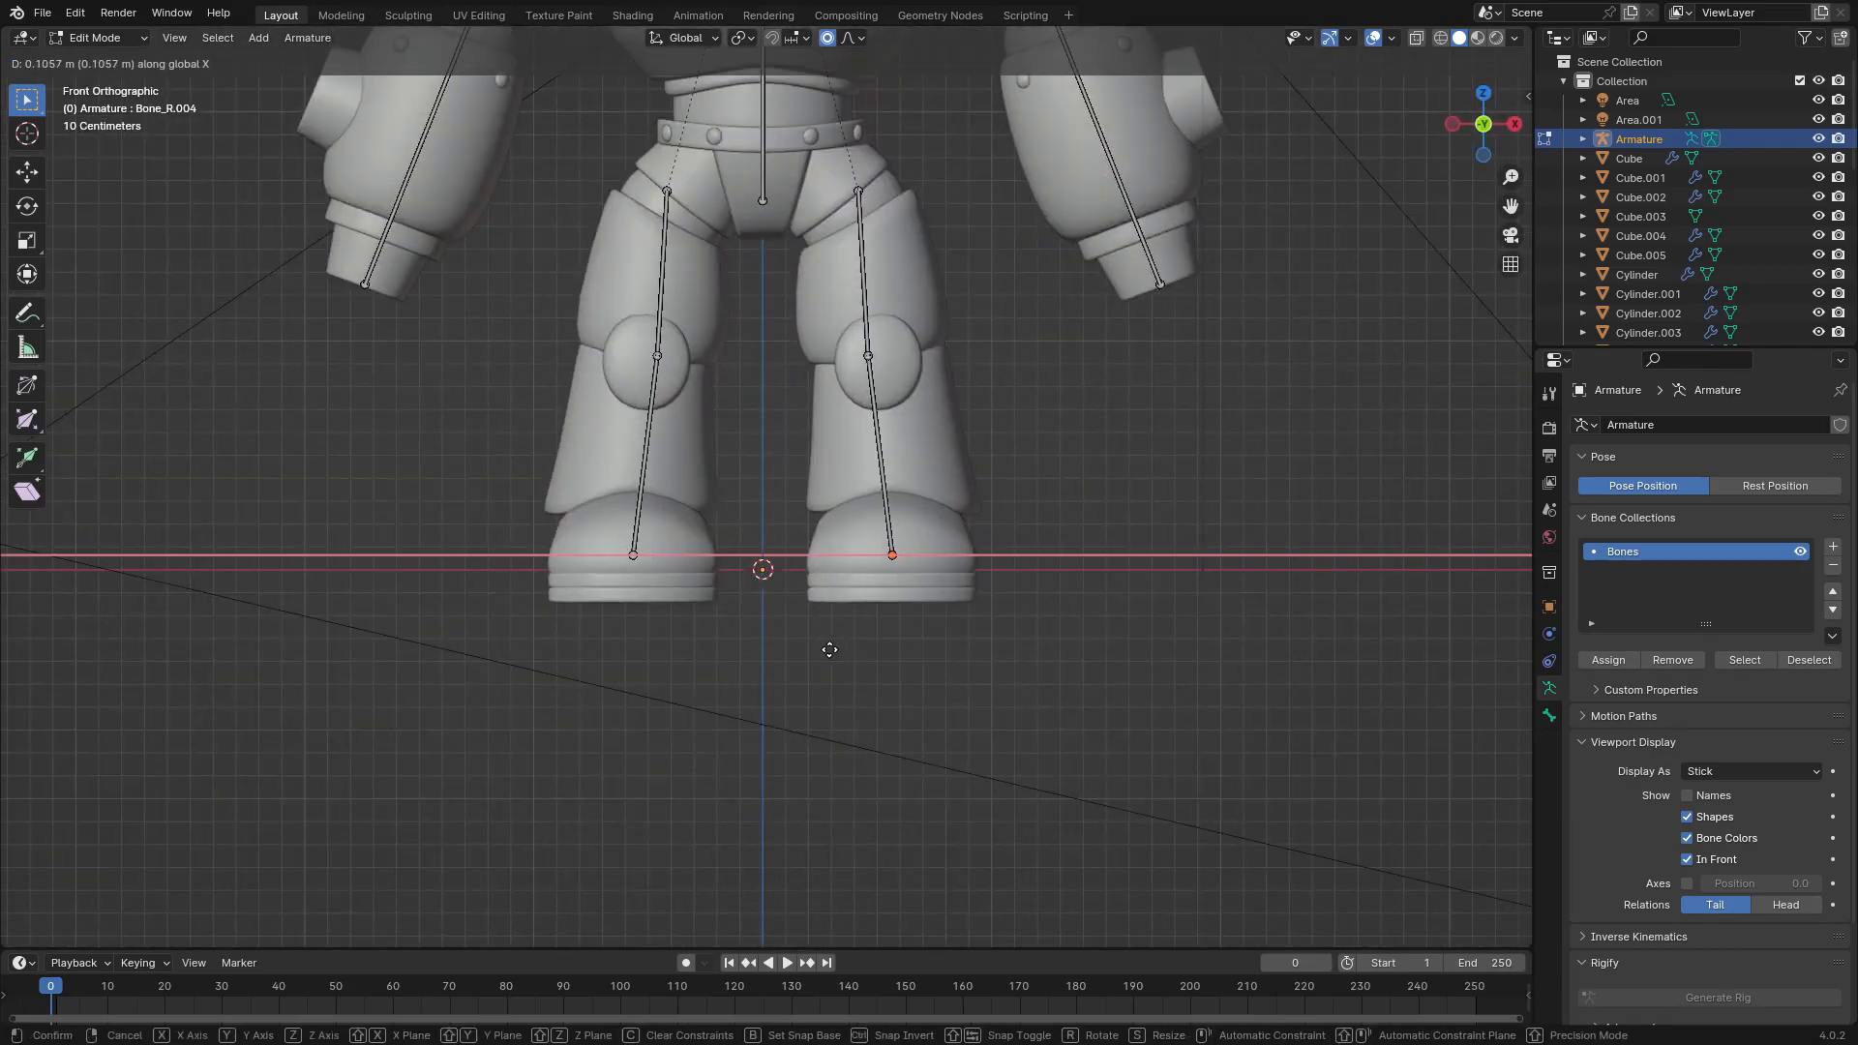
pyautogui.click(851, 596)
# Step: Shift the left knee joint slightly outward along the X axis toward the centre of the knee pad
pyautogui.click(866, 358)
pyautogui.press('g')
pyautogui.press('x')
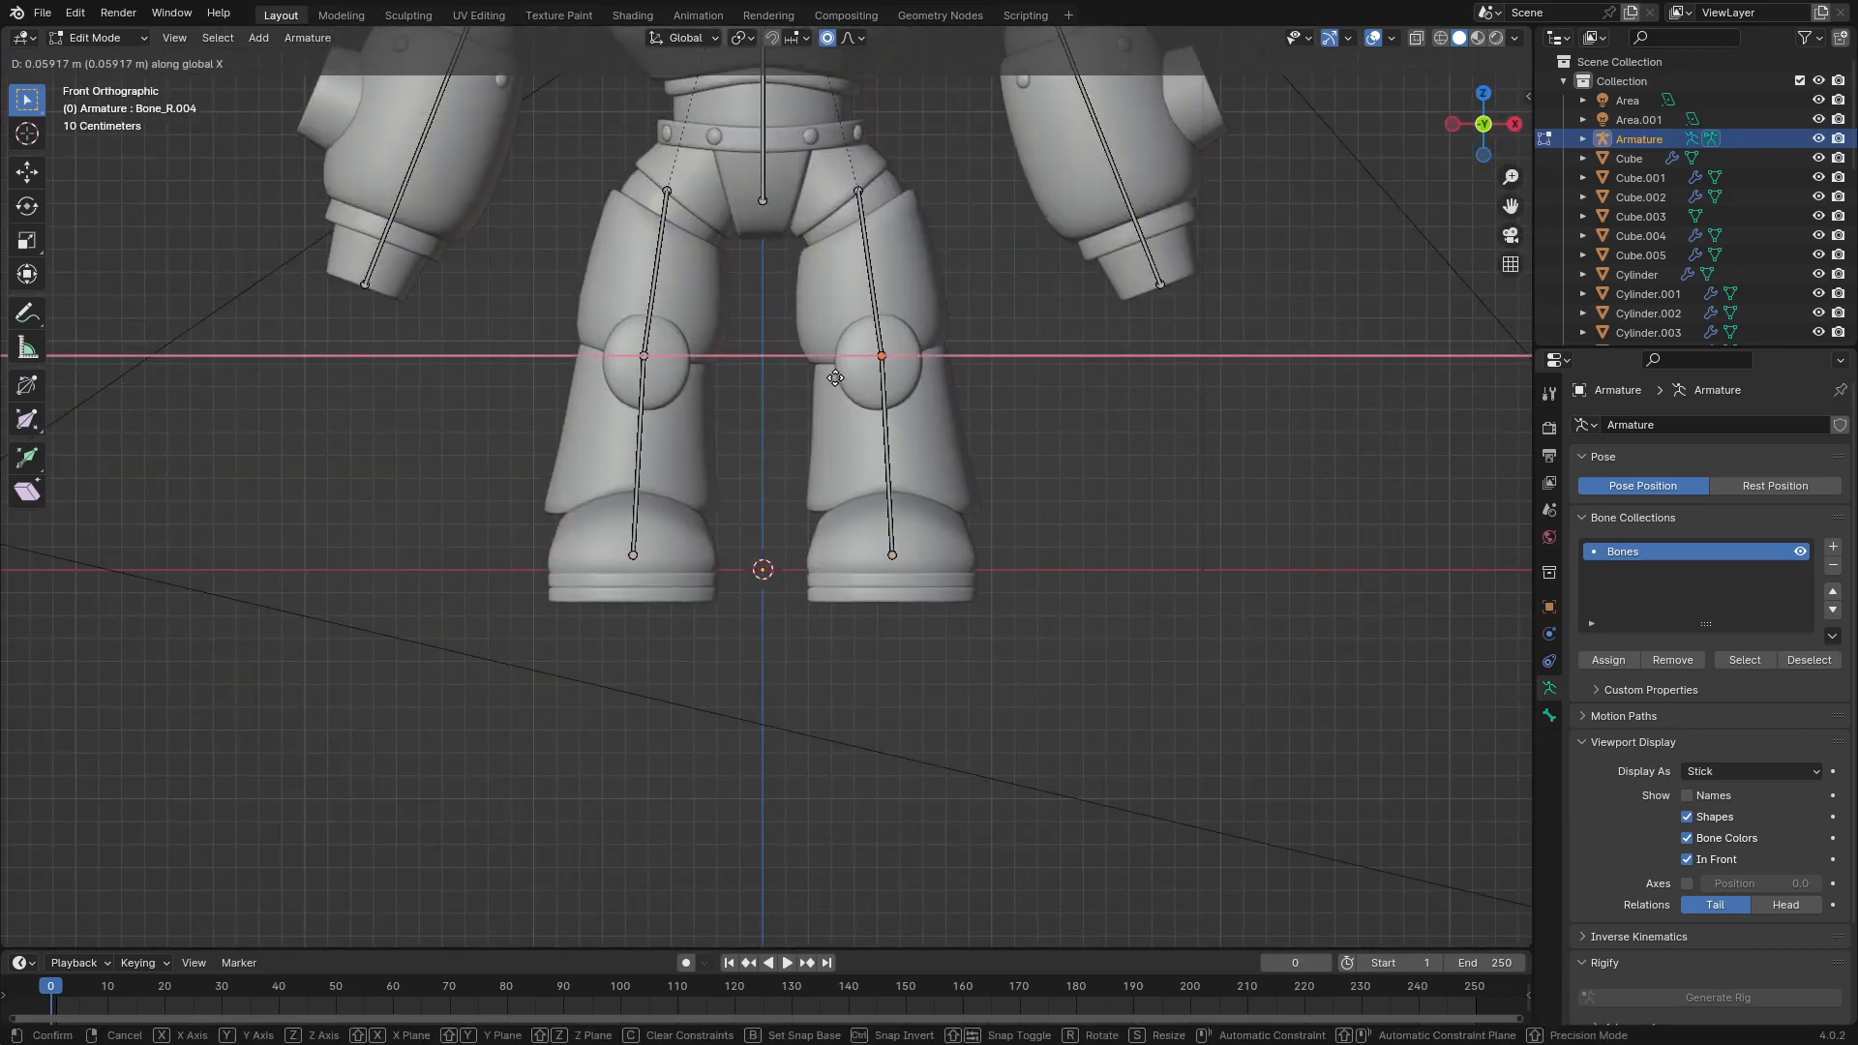
pyautogui.click(827, 378)
# Step: Fine-tune the left foot bone's position along the X axis and return to Object Mode
pyautogui.scroll(-2, 827, 378)
pyautogui.moveTo(828, 378); pyautogui.dragTo(996, 435, button='middle')
pyautogui.moveTo(954, 352); pyautogui.dragTo(780, 614)
pyautogui.press('g')
pyautogui.press('x')
pyautogui.click(788, 599)
pyautogui.press('Tab')
pyautogui.scroll(-1, 953, 501)
pyautogui.rightClick(962, 497)
pyautogui.moveTo(863, 491); pyautogui.dragTo(821, 532, button='middle')
pyautogui.click(834, 528)
pyautogui.scroll(3, 896, 534)
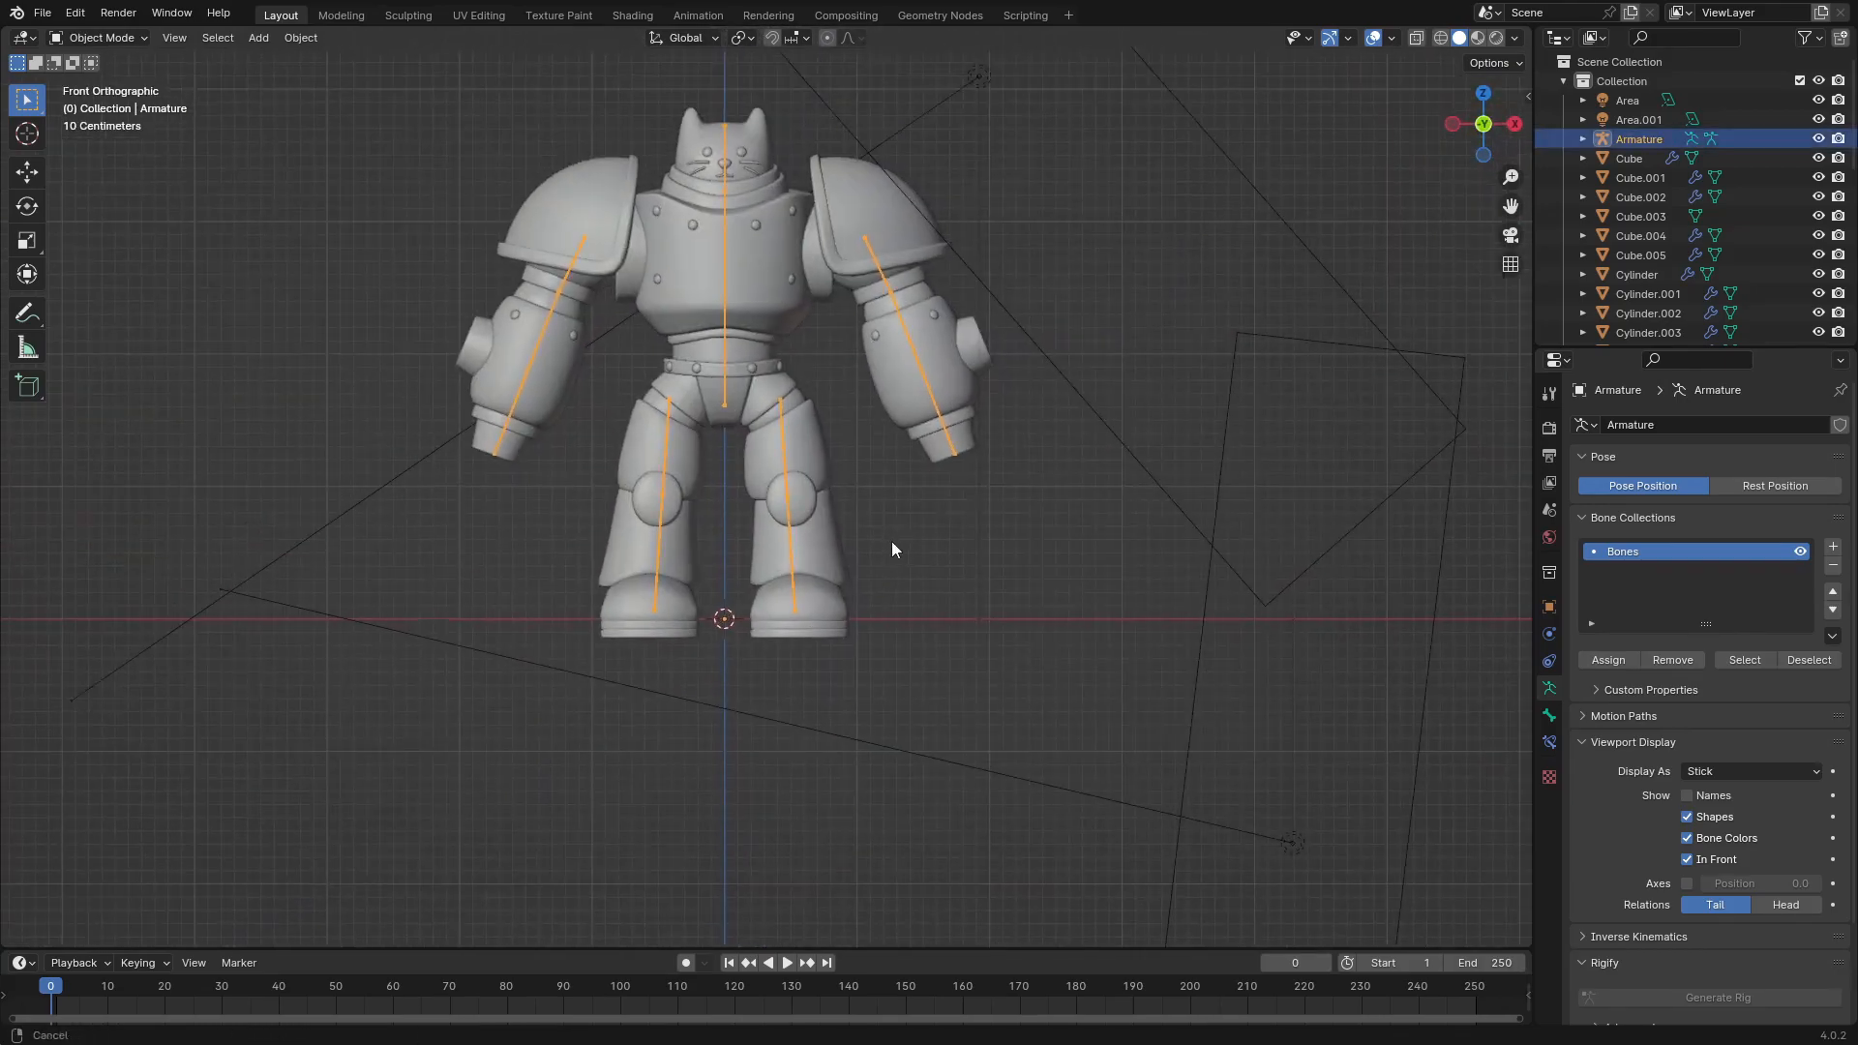
# Step: Try to move the left wrist joint about 0.11 m inward and 0.23 m up along the forearm
pyautogui.press('Tab')
pyautogui.moveTo(1023, 453); pyautogui.dragTo(1001, 410)
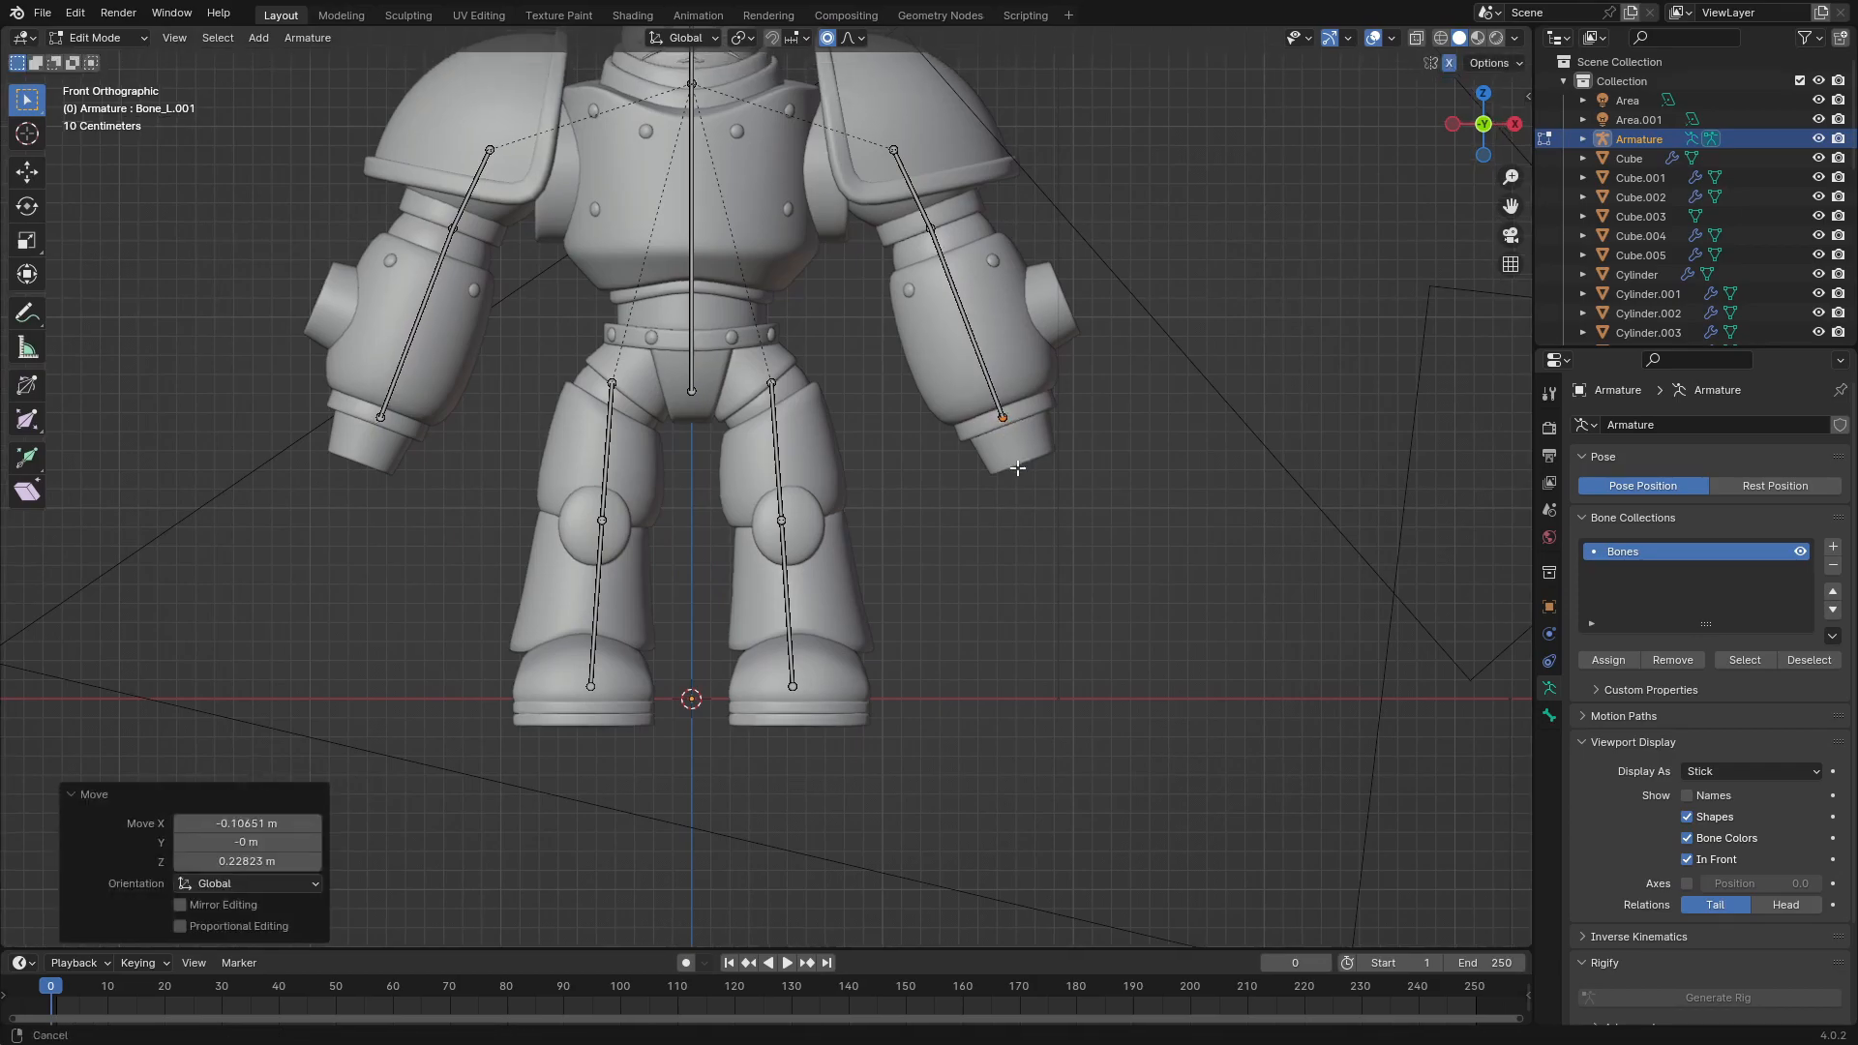
pyautogui.scroll(2, 978, 513)
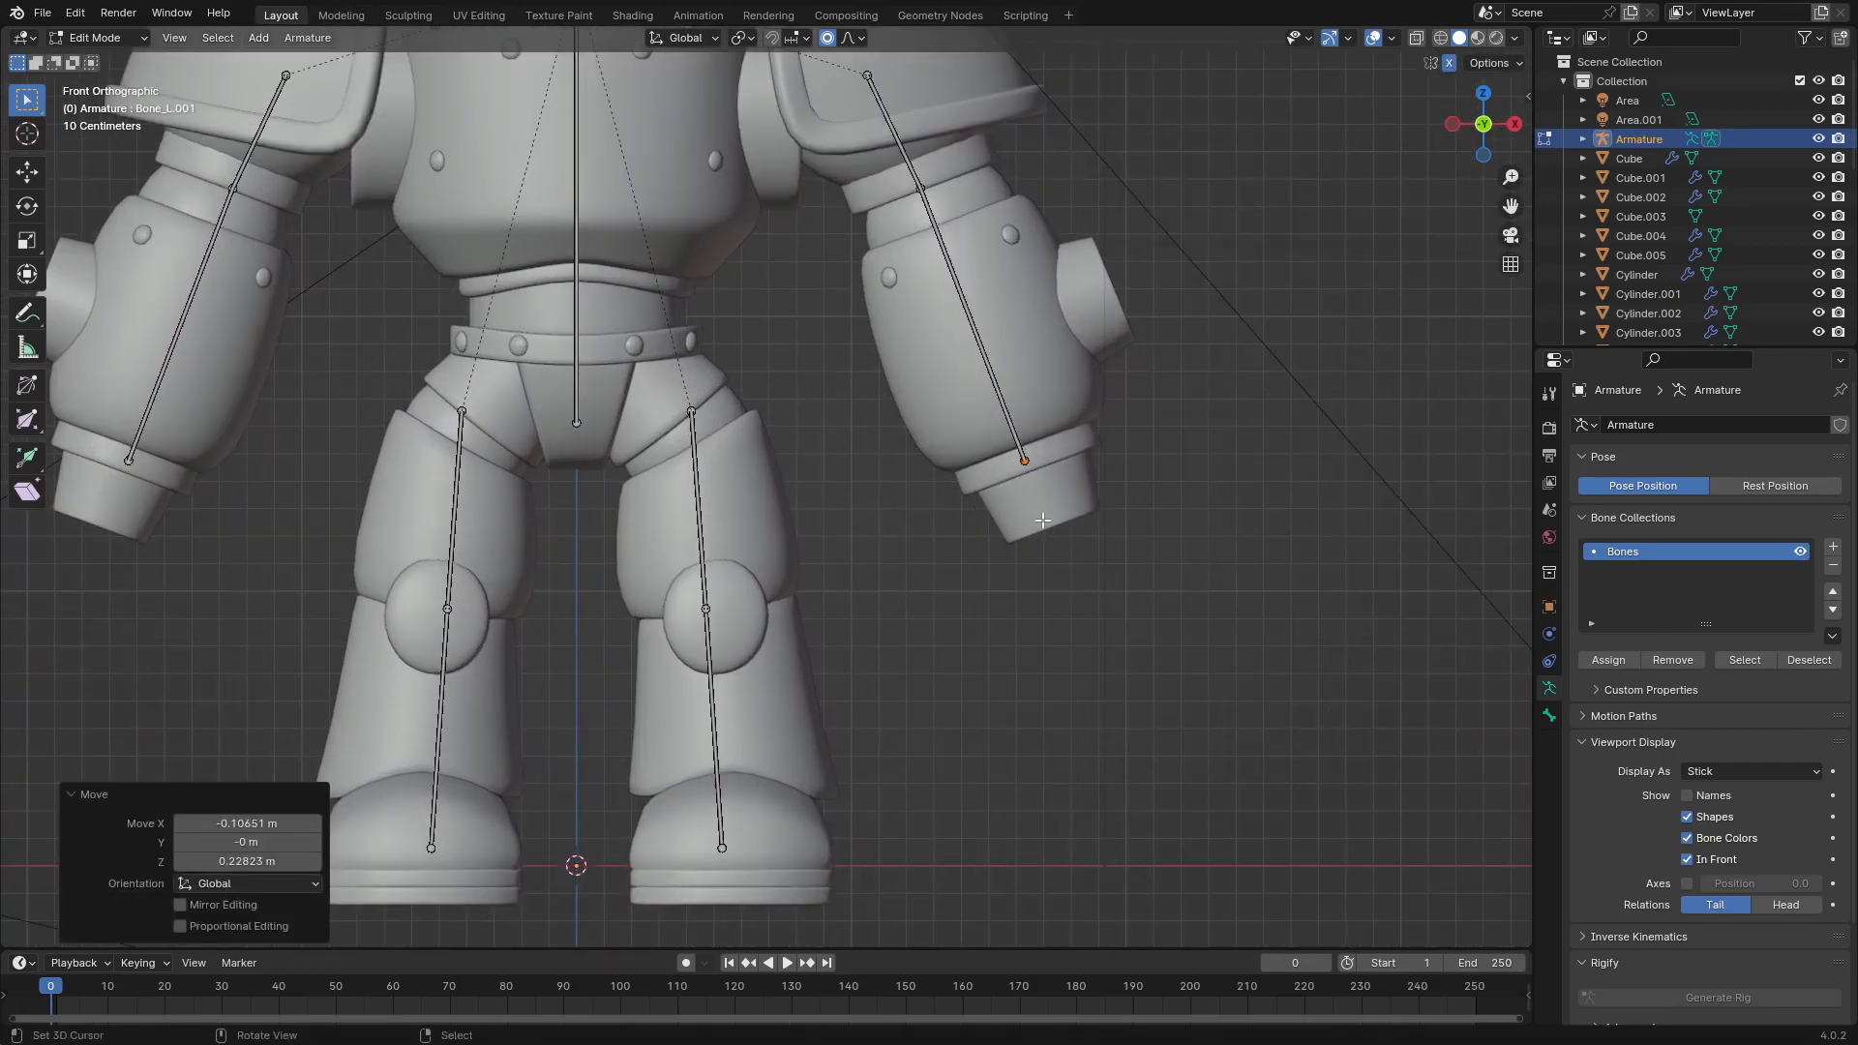
pyautogui.hotkey('ctrl', 'z')
# Step: Disconnect the left foot bone from the shin bone
pyautogui.moveTo(939, 486); pyautogui.dragTo(763, 665, button='middle')
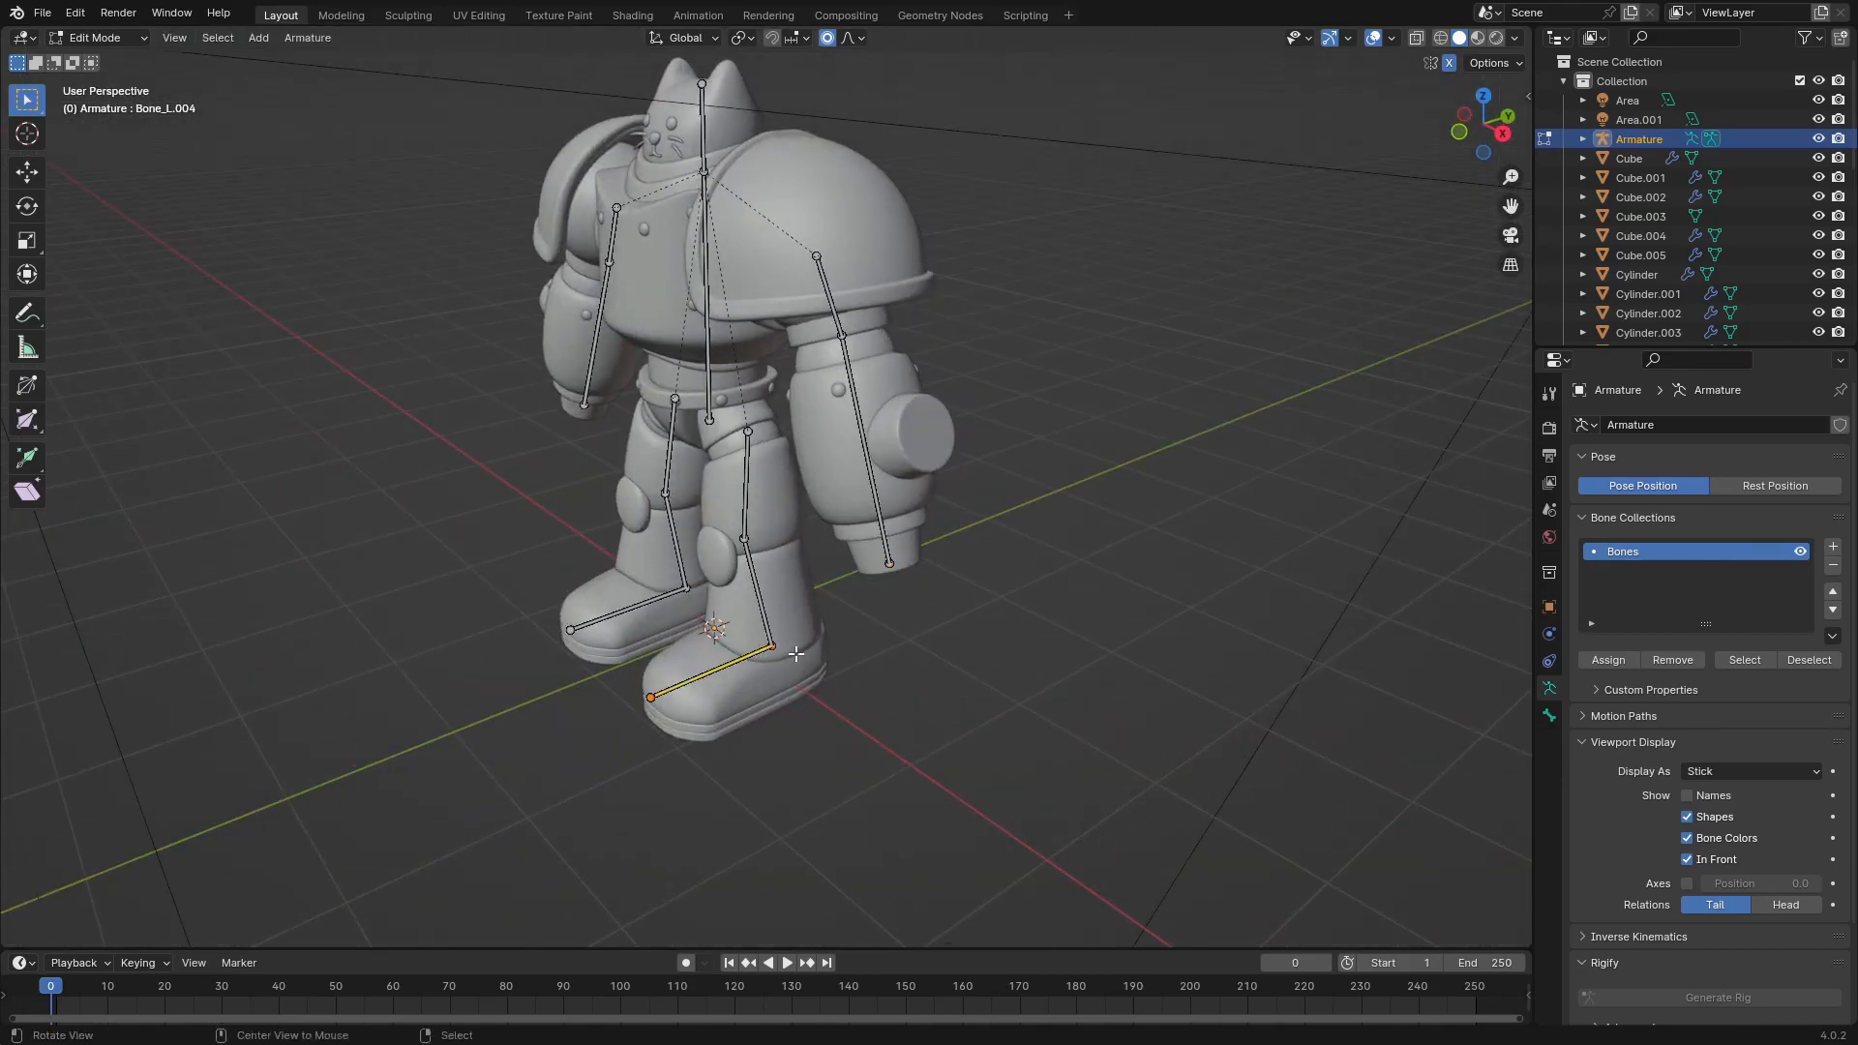
pyautogui.hotkey('alt', 'p')
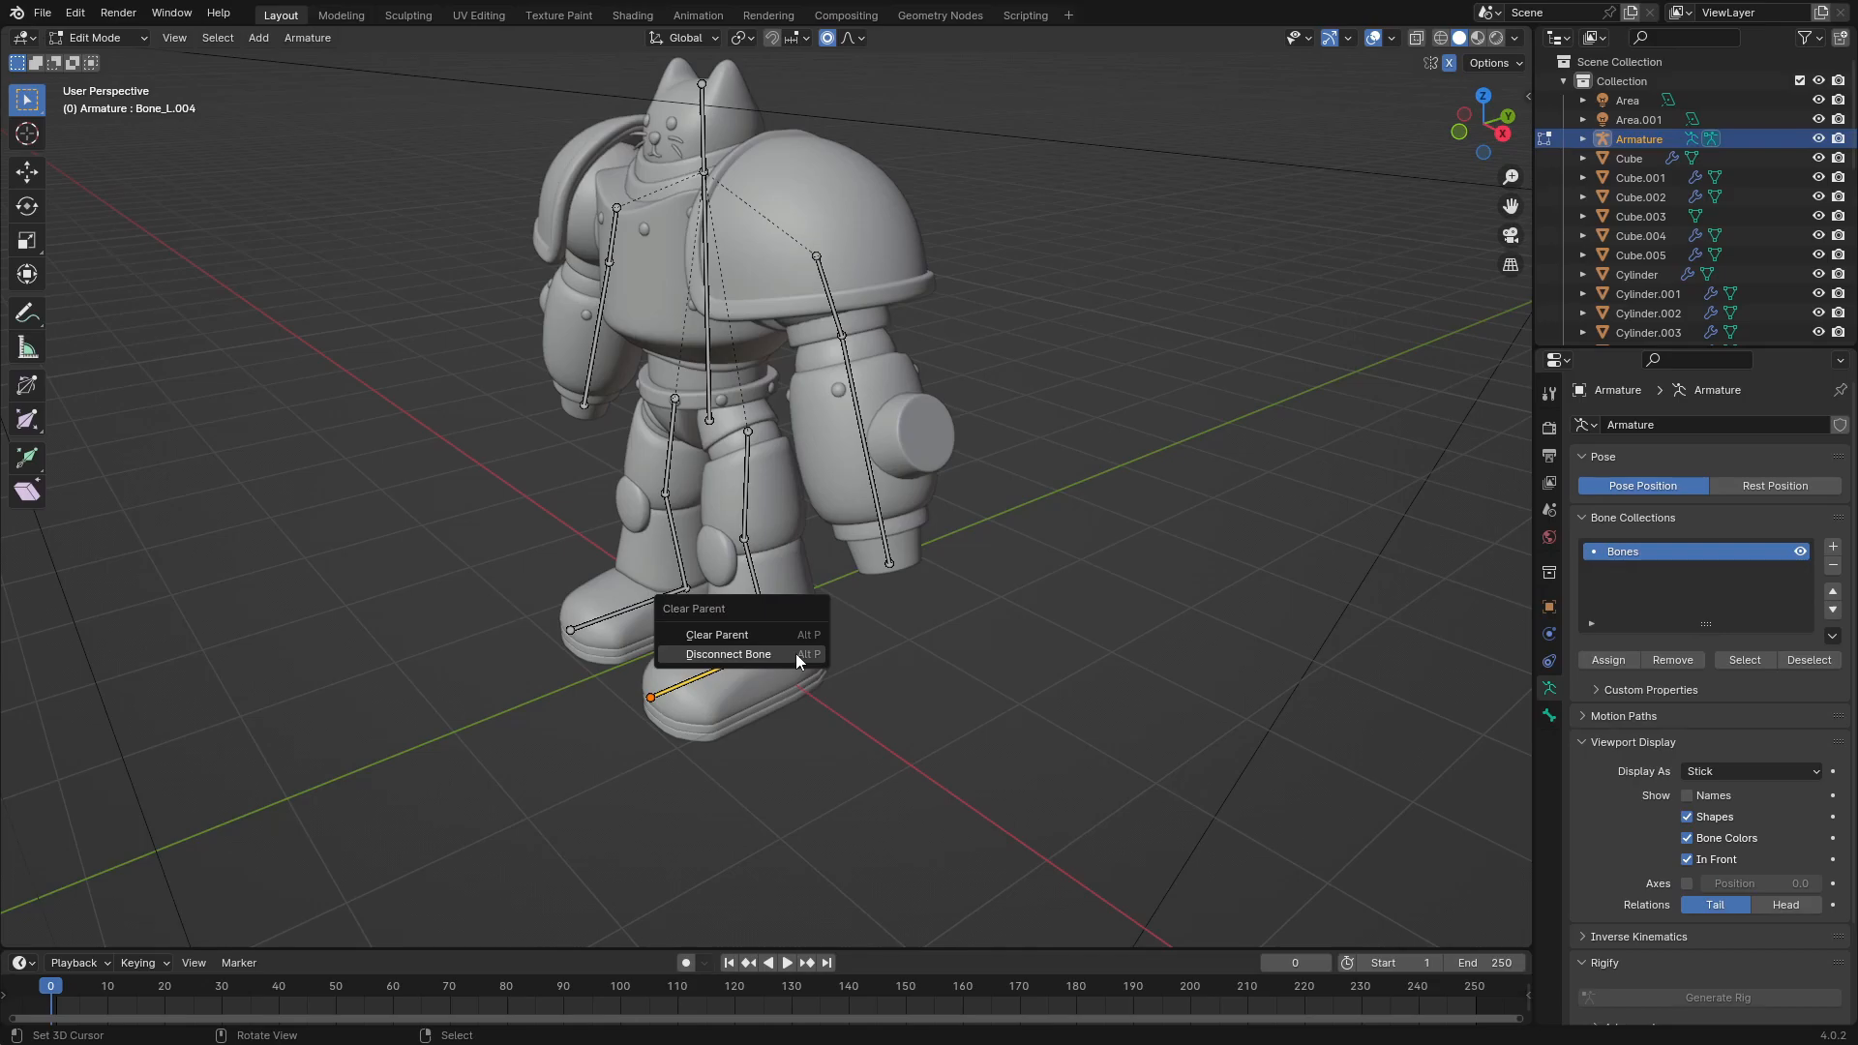
pyautogui.click(796, 653)
pyautogui.click(641, 605)
pyautogui.rightClick(723, 675)
# Step: Try moving the left foot bone to test its disconnection from the shin
pyautogui.press('g')
pyautogui.rightClick(712, 662)
pyautogui.moveTo(685, 650); pyautogui.dragTo(874, 545, button='middle')
pyautogui.press('g')
pyautogui.rightClick(822, 662)
pyautogui.scroll(4, 874, 543)
pyautogui.moveTo(1011, 608); pyautogui.dragTo(907, 613, button='middle')
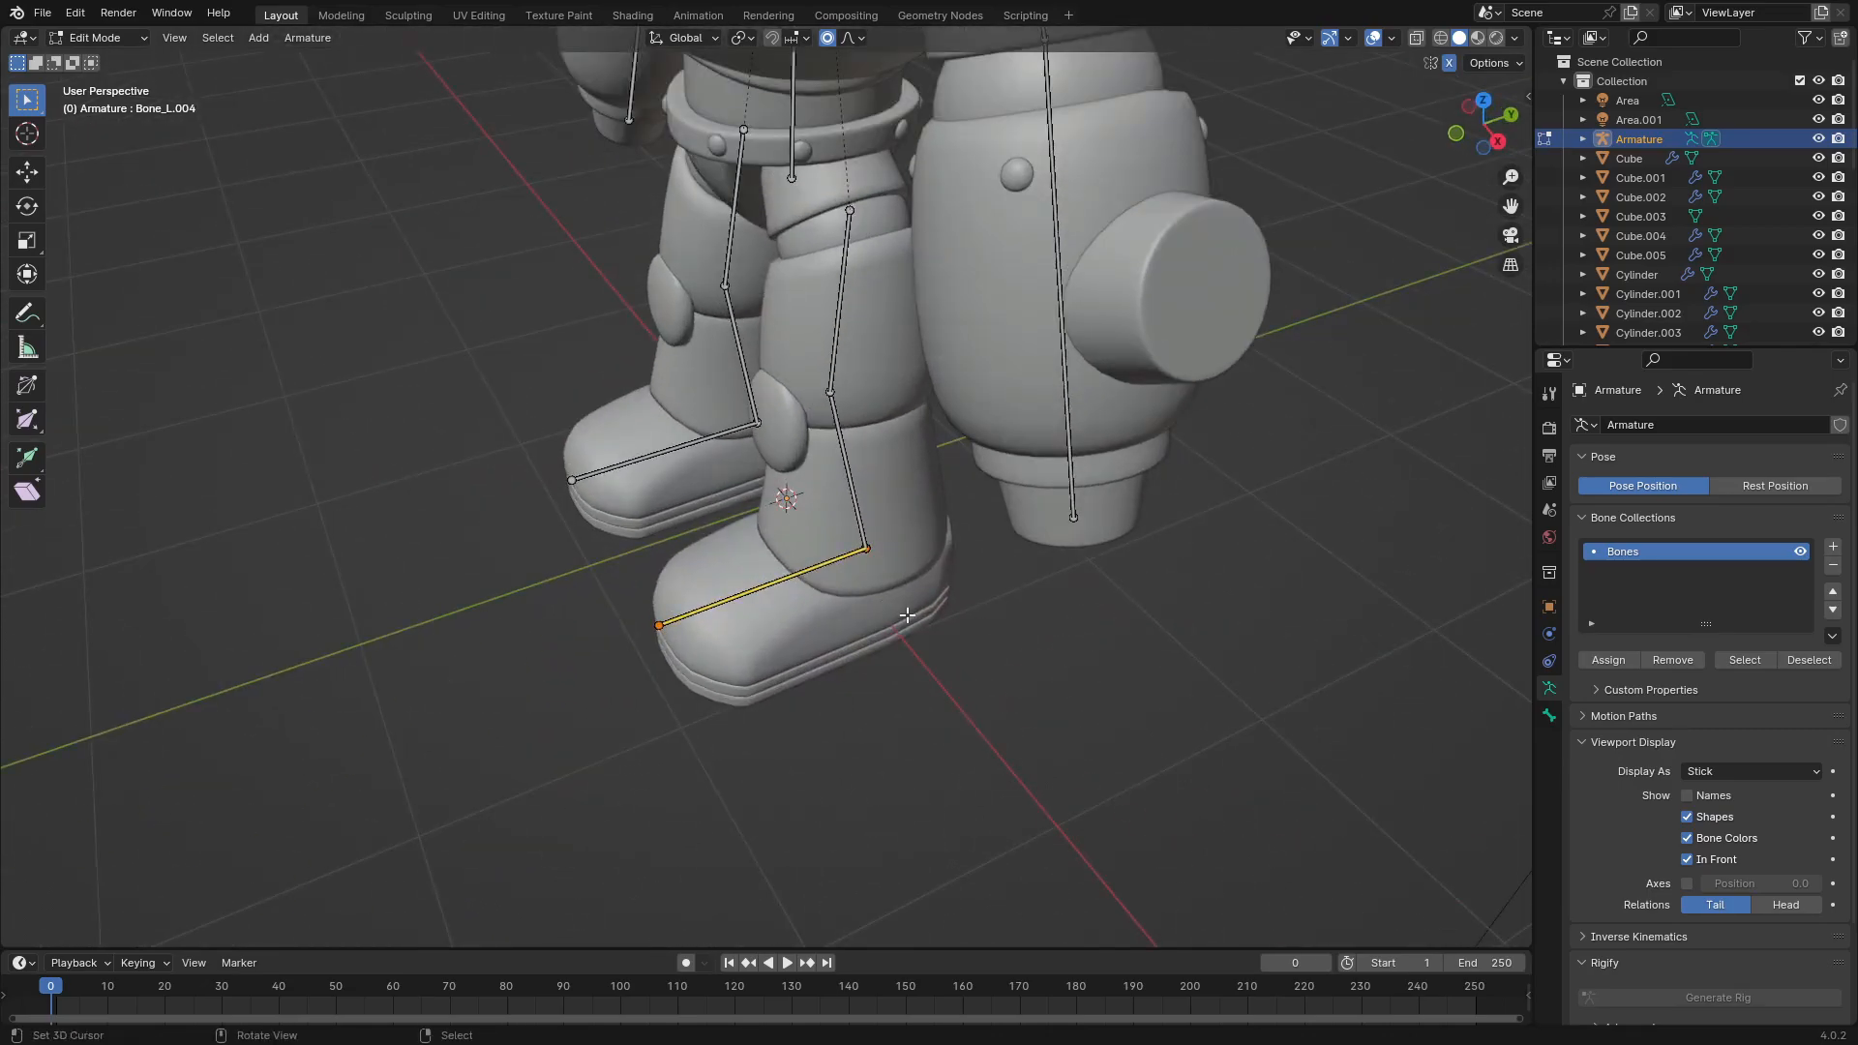
# Step: Add an Inverse Kinematics constraint to the left shin bone in Pose Mode with the foot bone as target
pyautogui.hotkey('ctrl', 'Tab')
pyautogui.hotkey('ctrl', 'Tab')
pyautogui.click(902, 747)
pyautogui.moveTo(902, 747); pyautogui.dragTo(848, 560, button='middle')
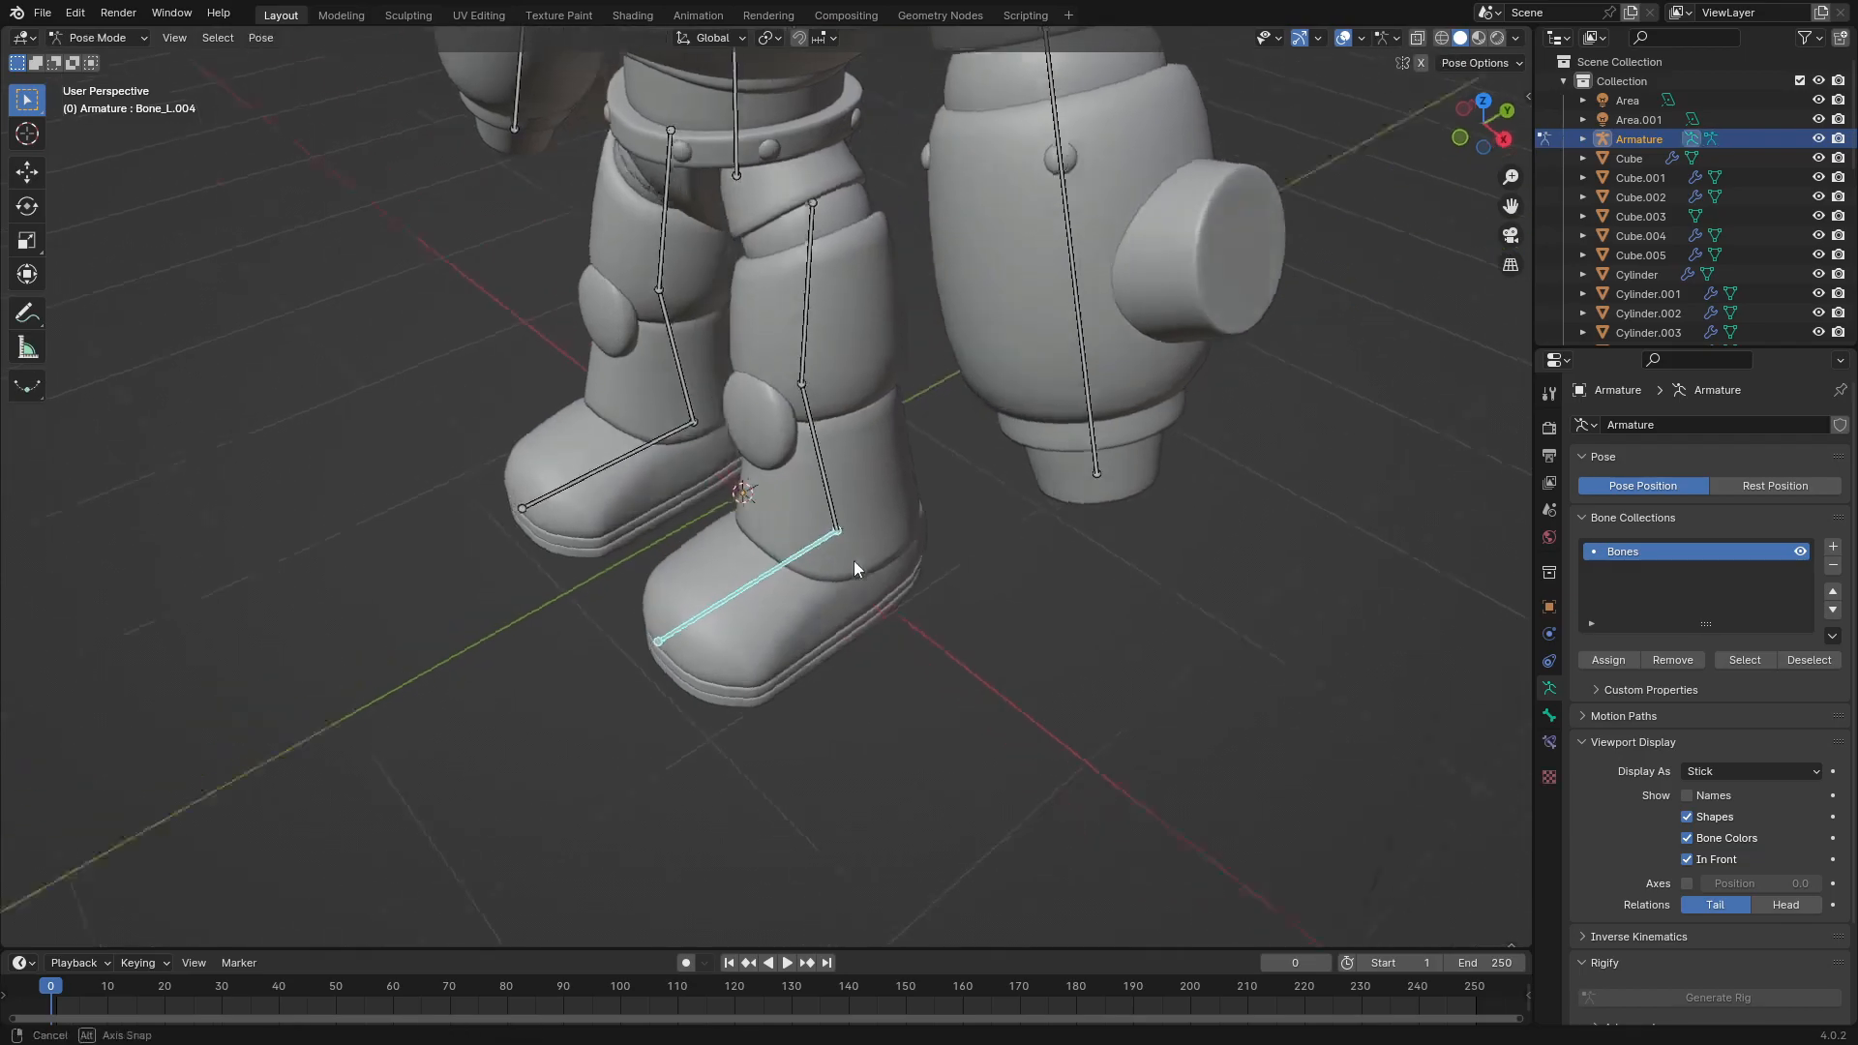
pyautogui.scroll(3, 823, 557)
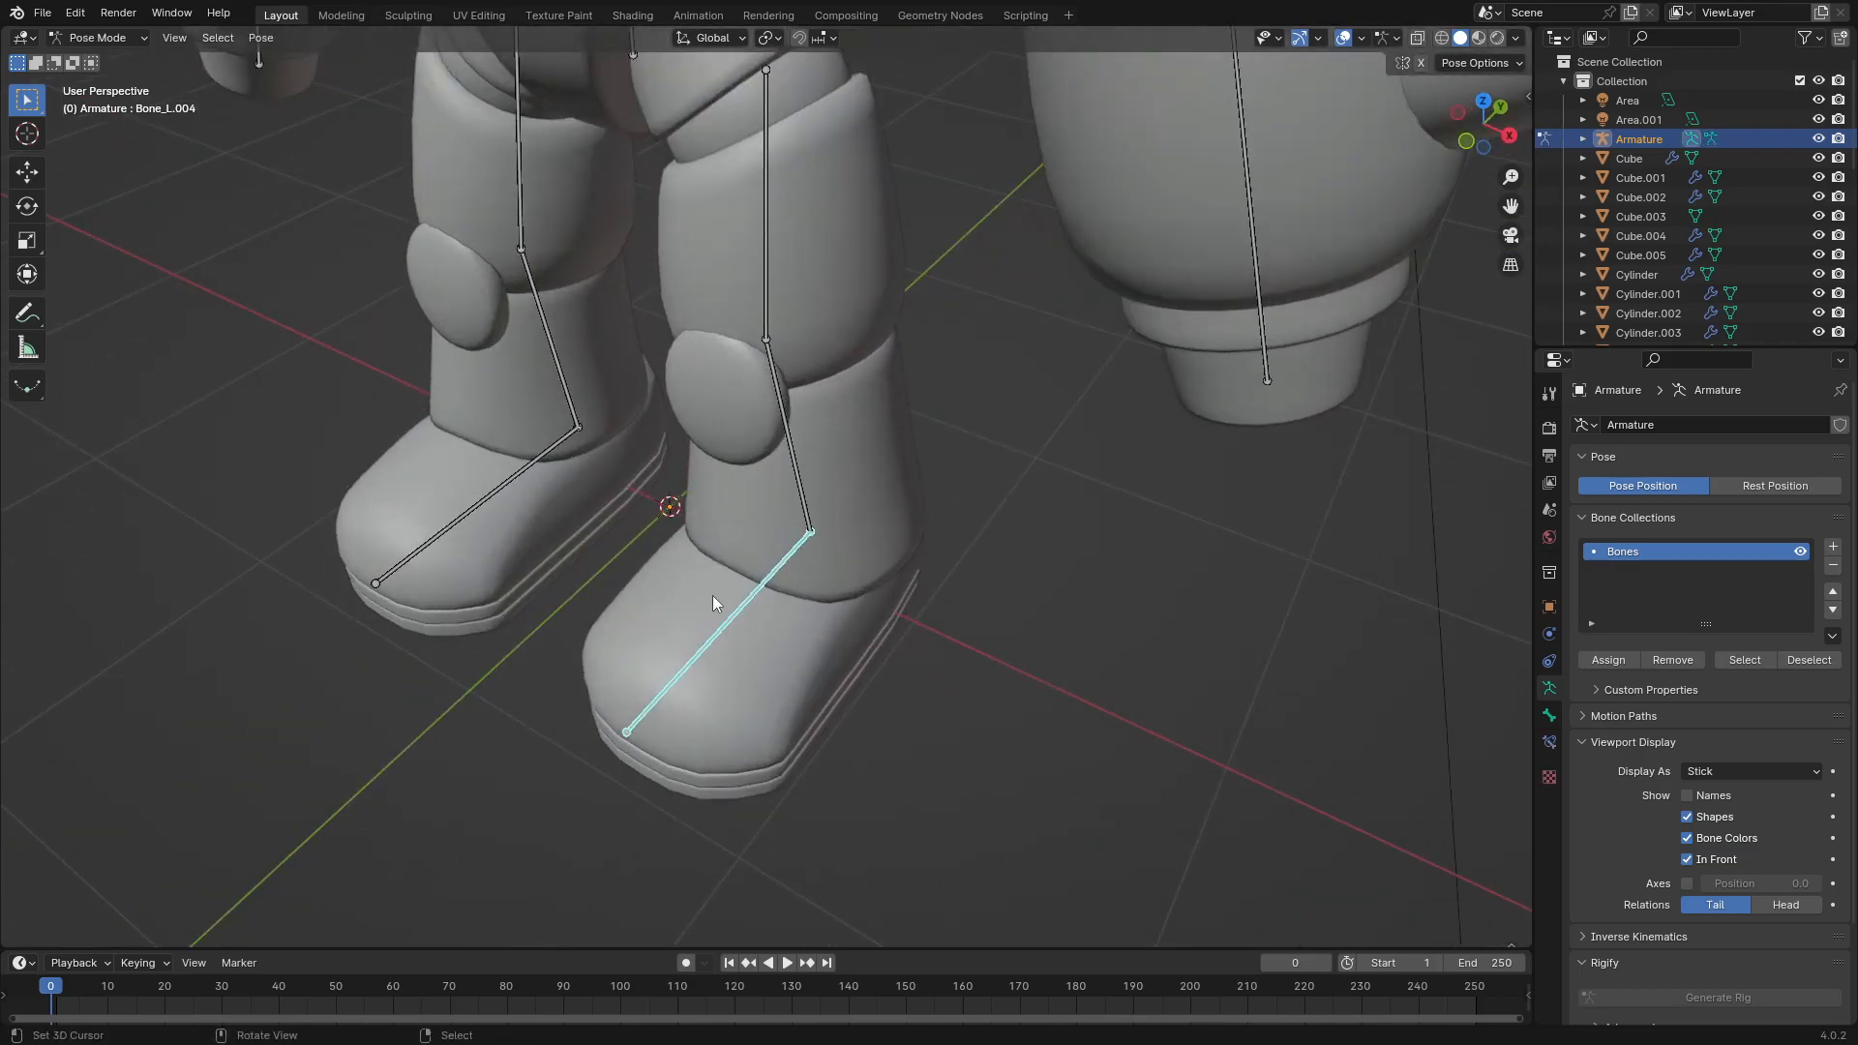
pyautogui.keyDown('shift'); pyautogui.click(795, 474); pyautogui.keyUp('shift')
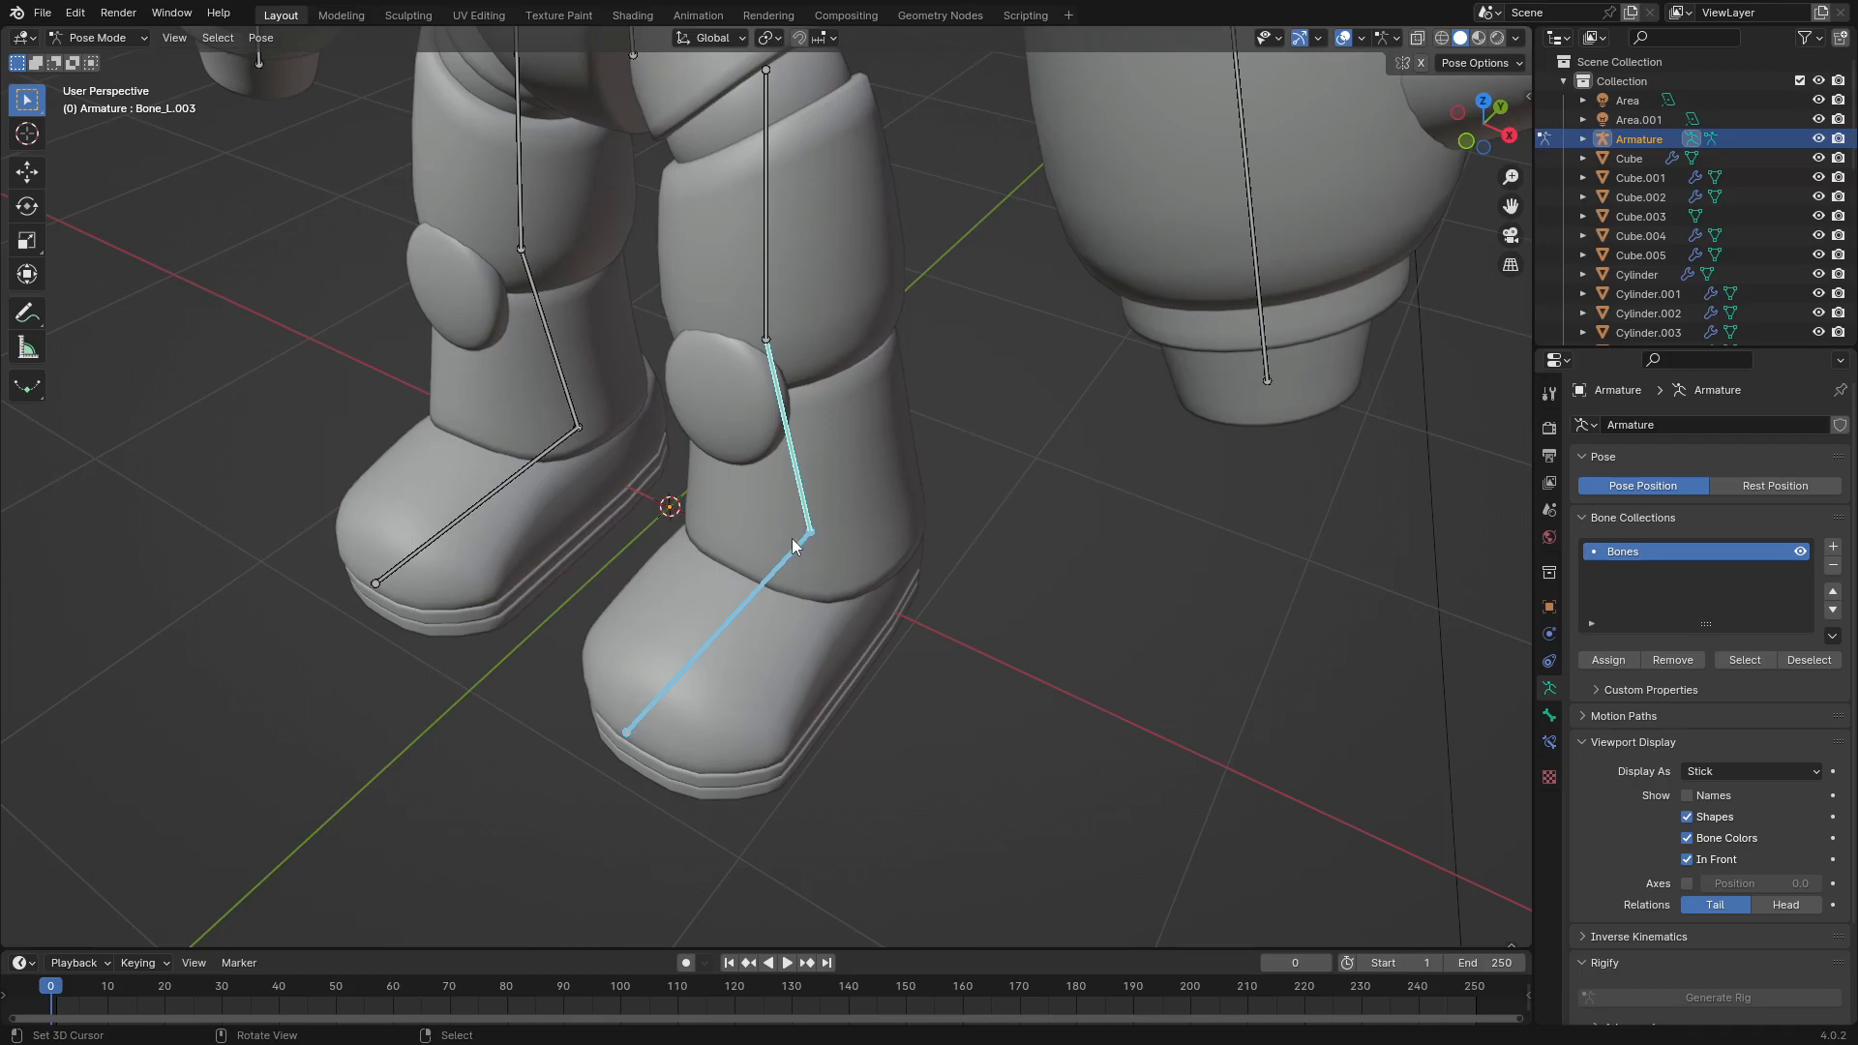
pyautogui.moveTo(795, 475); pyautogui.dragTo(867, 532, button='middle')
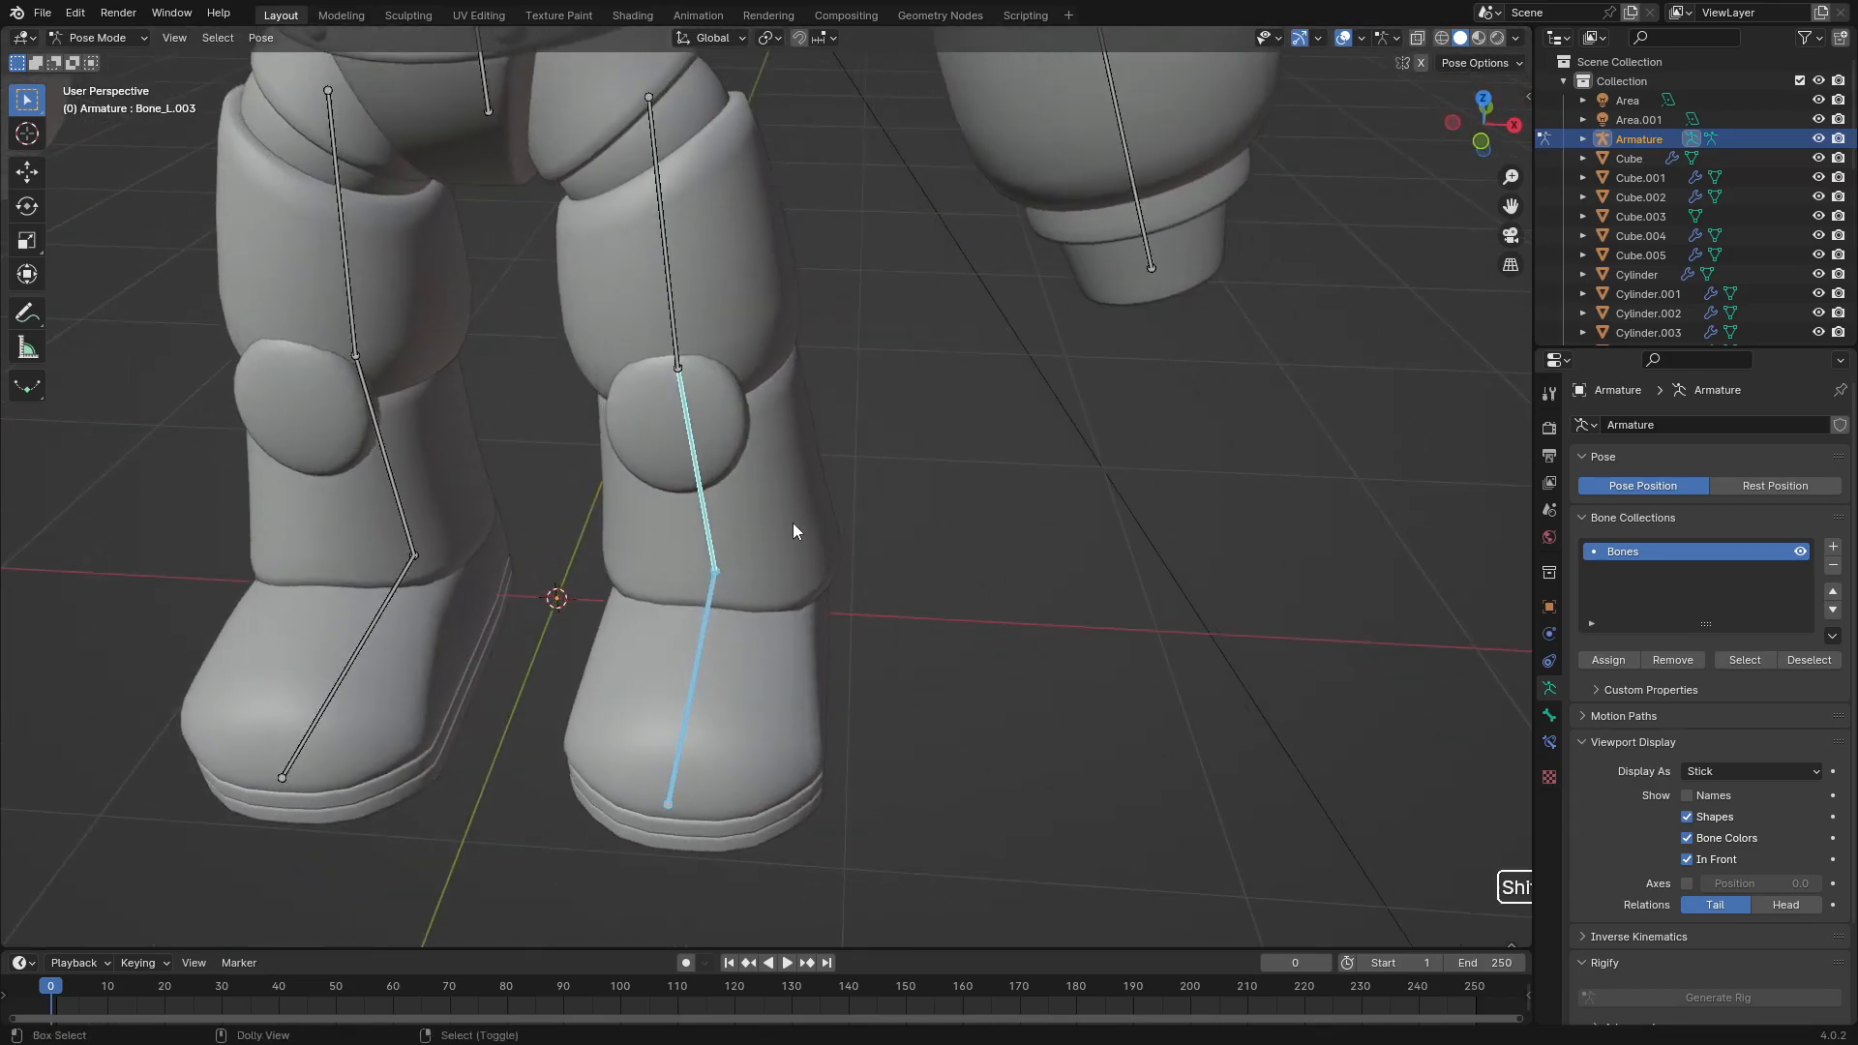
pyautogui.hotkey('shift', 'ctrl', 'c')
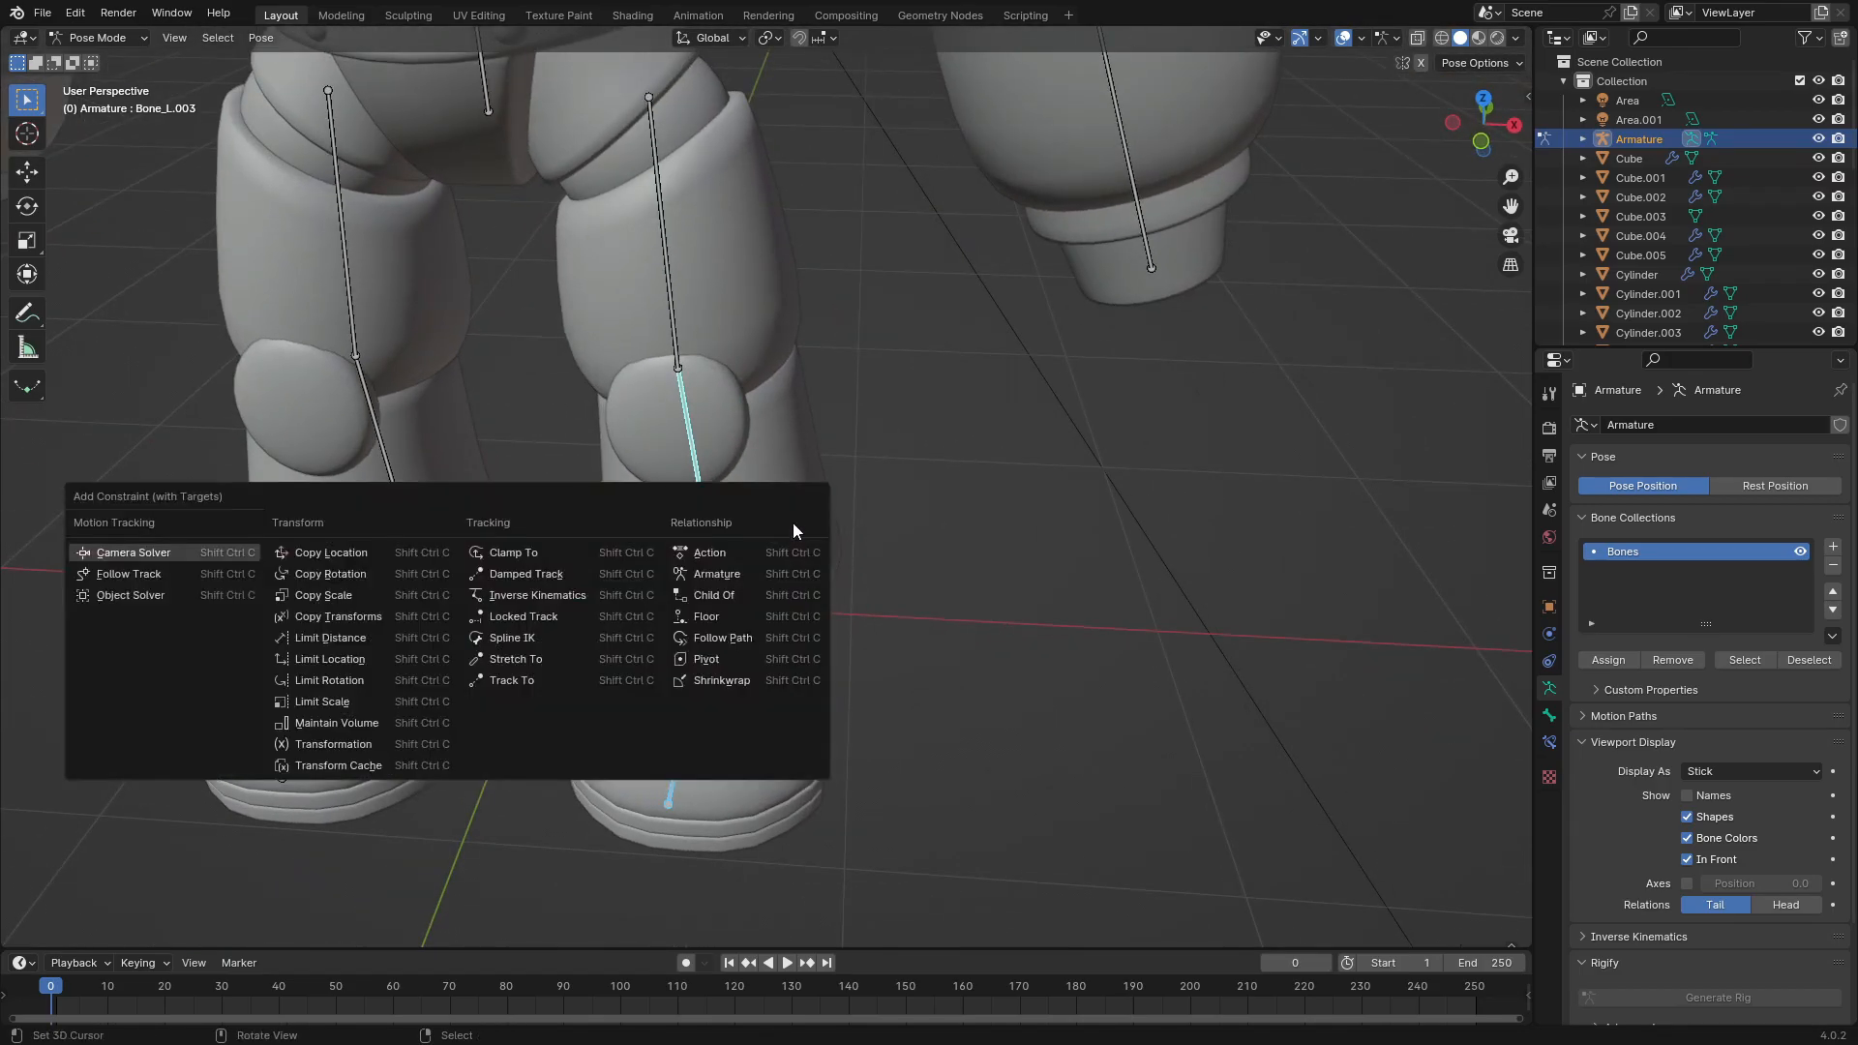
pyautogui.click(516, 597)
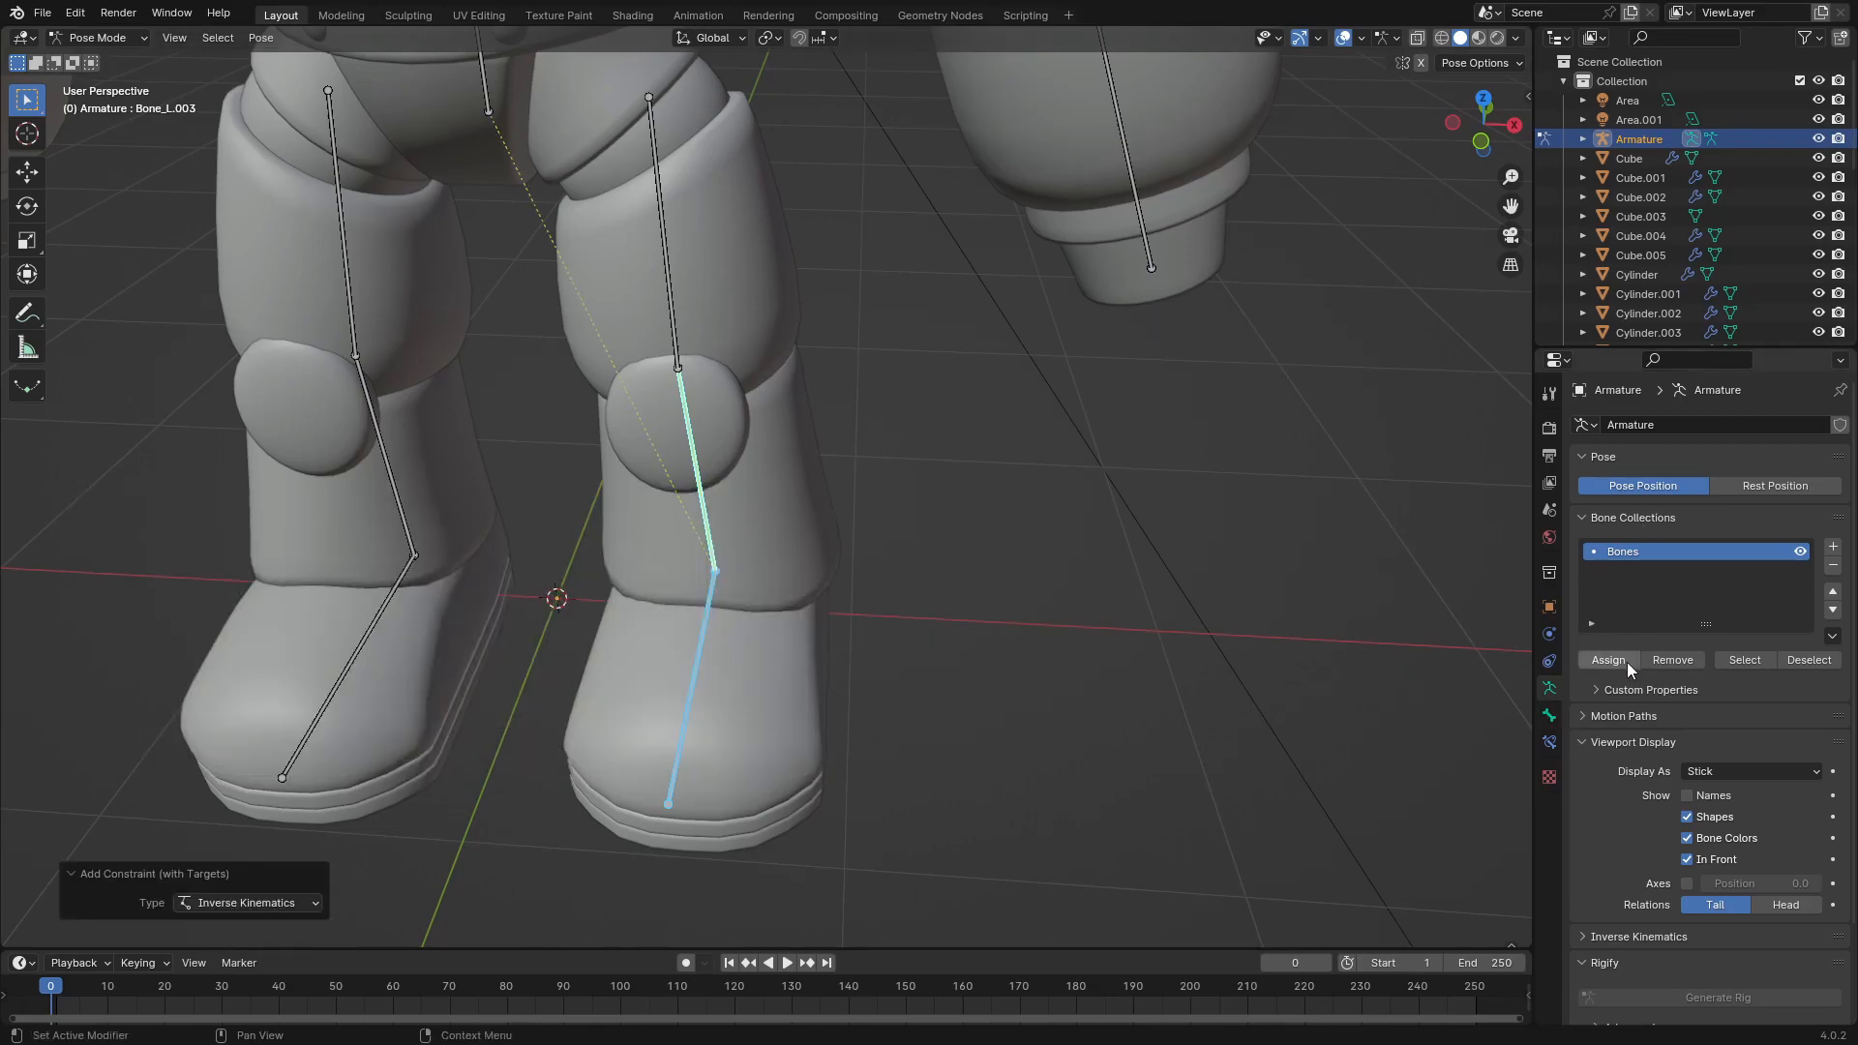
# Step: Set the IK constraint's chain length to 2 on the left shin bone
pyautogui.click(1549, 743)
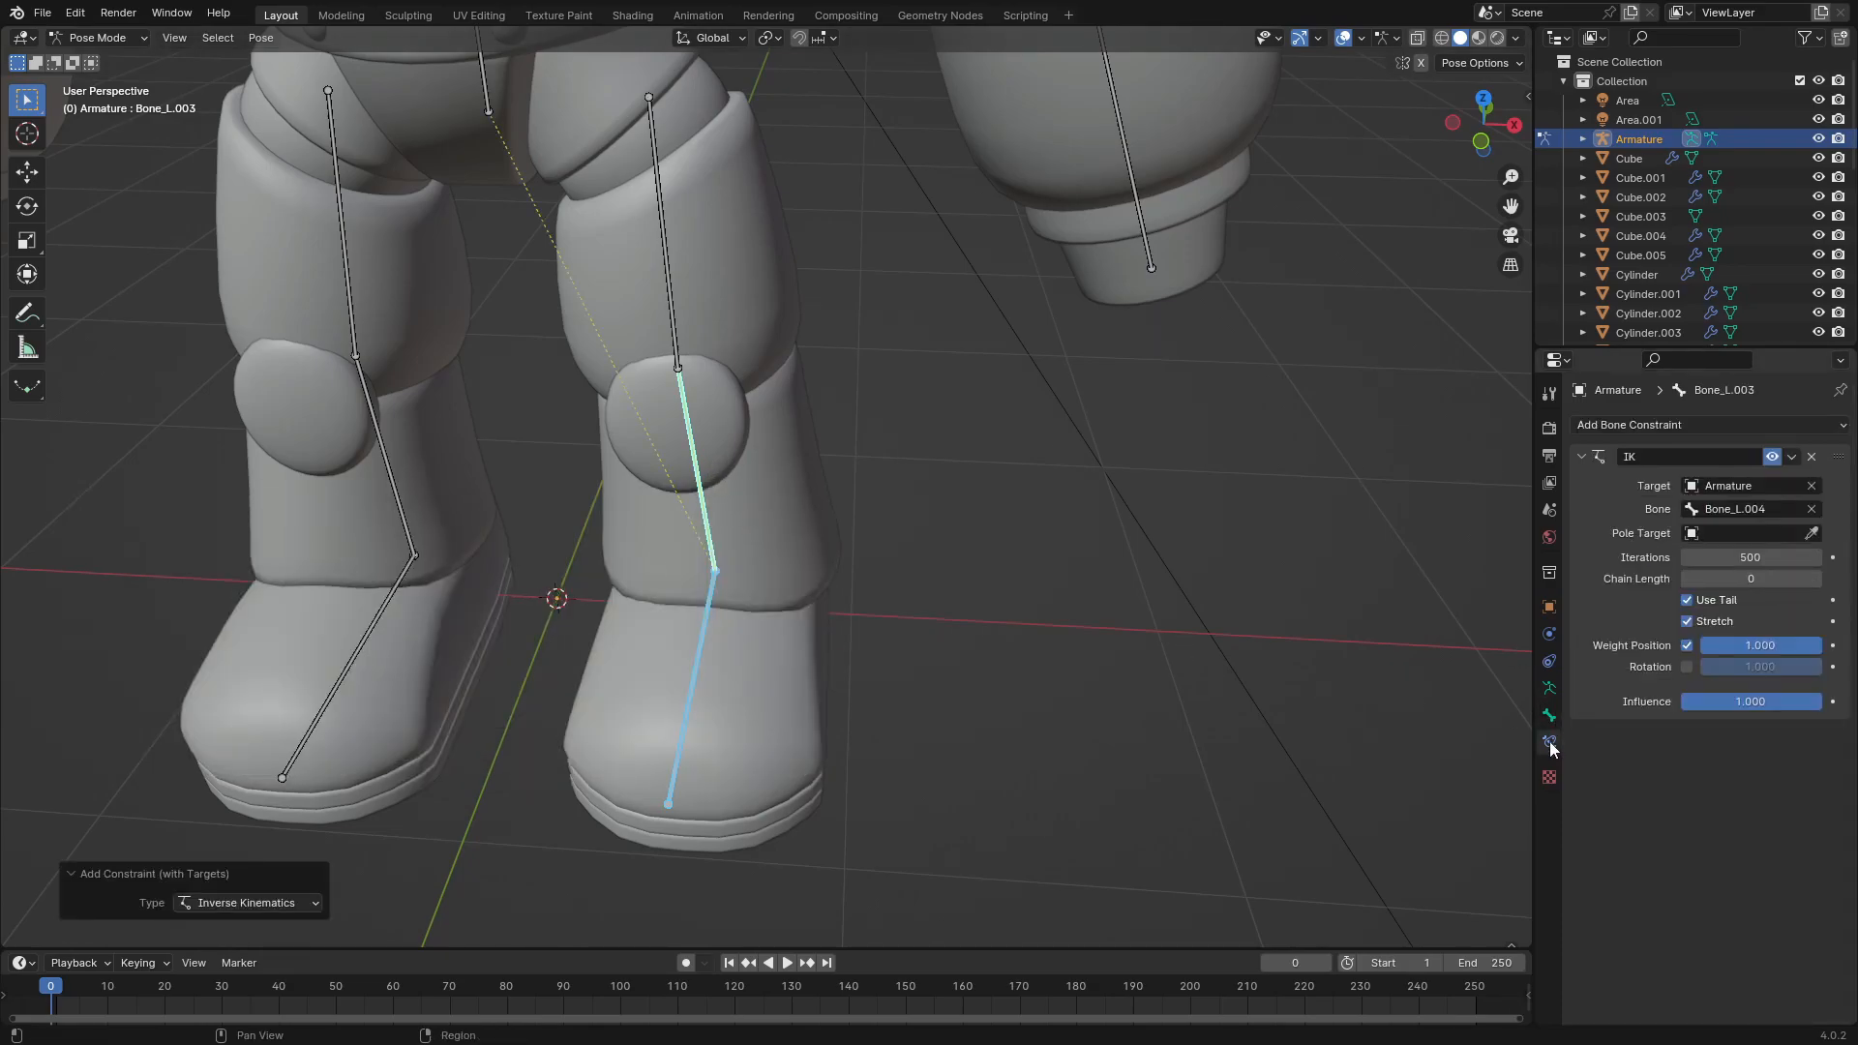
pyautogui.click(1815, 579)
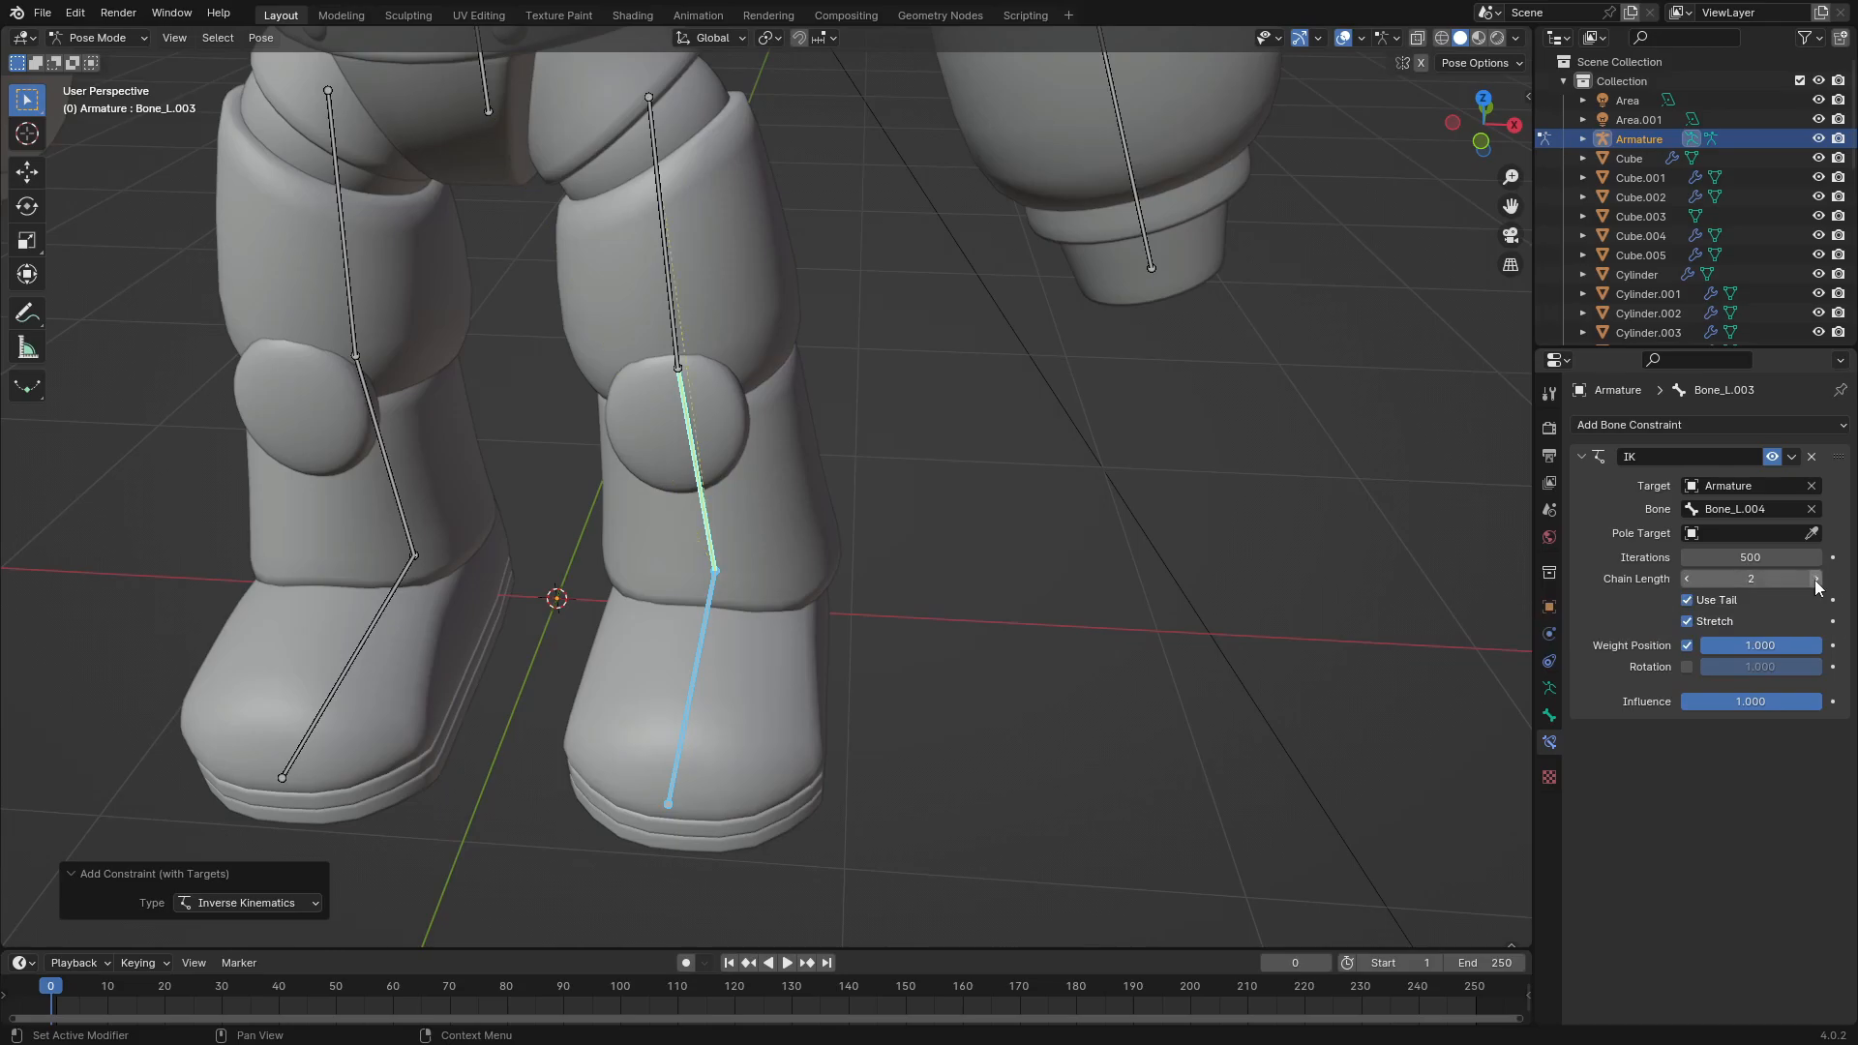
pyautogui.click(1815, 578)
# Step: Try moving the left foot bone in Pose Mode to test the leg's IK
pyautogui.keyDown('shift'); pyautogui.moveTo(960, 182); pyautogui.dragTo(968, 402, button='middle'); pyautogui.keyUp('shift')
pyautogui.scroll(-3, 739, 405)
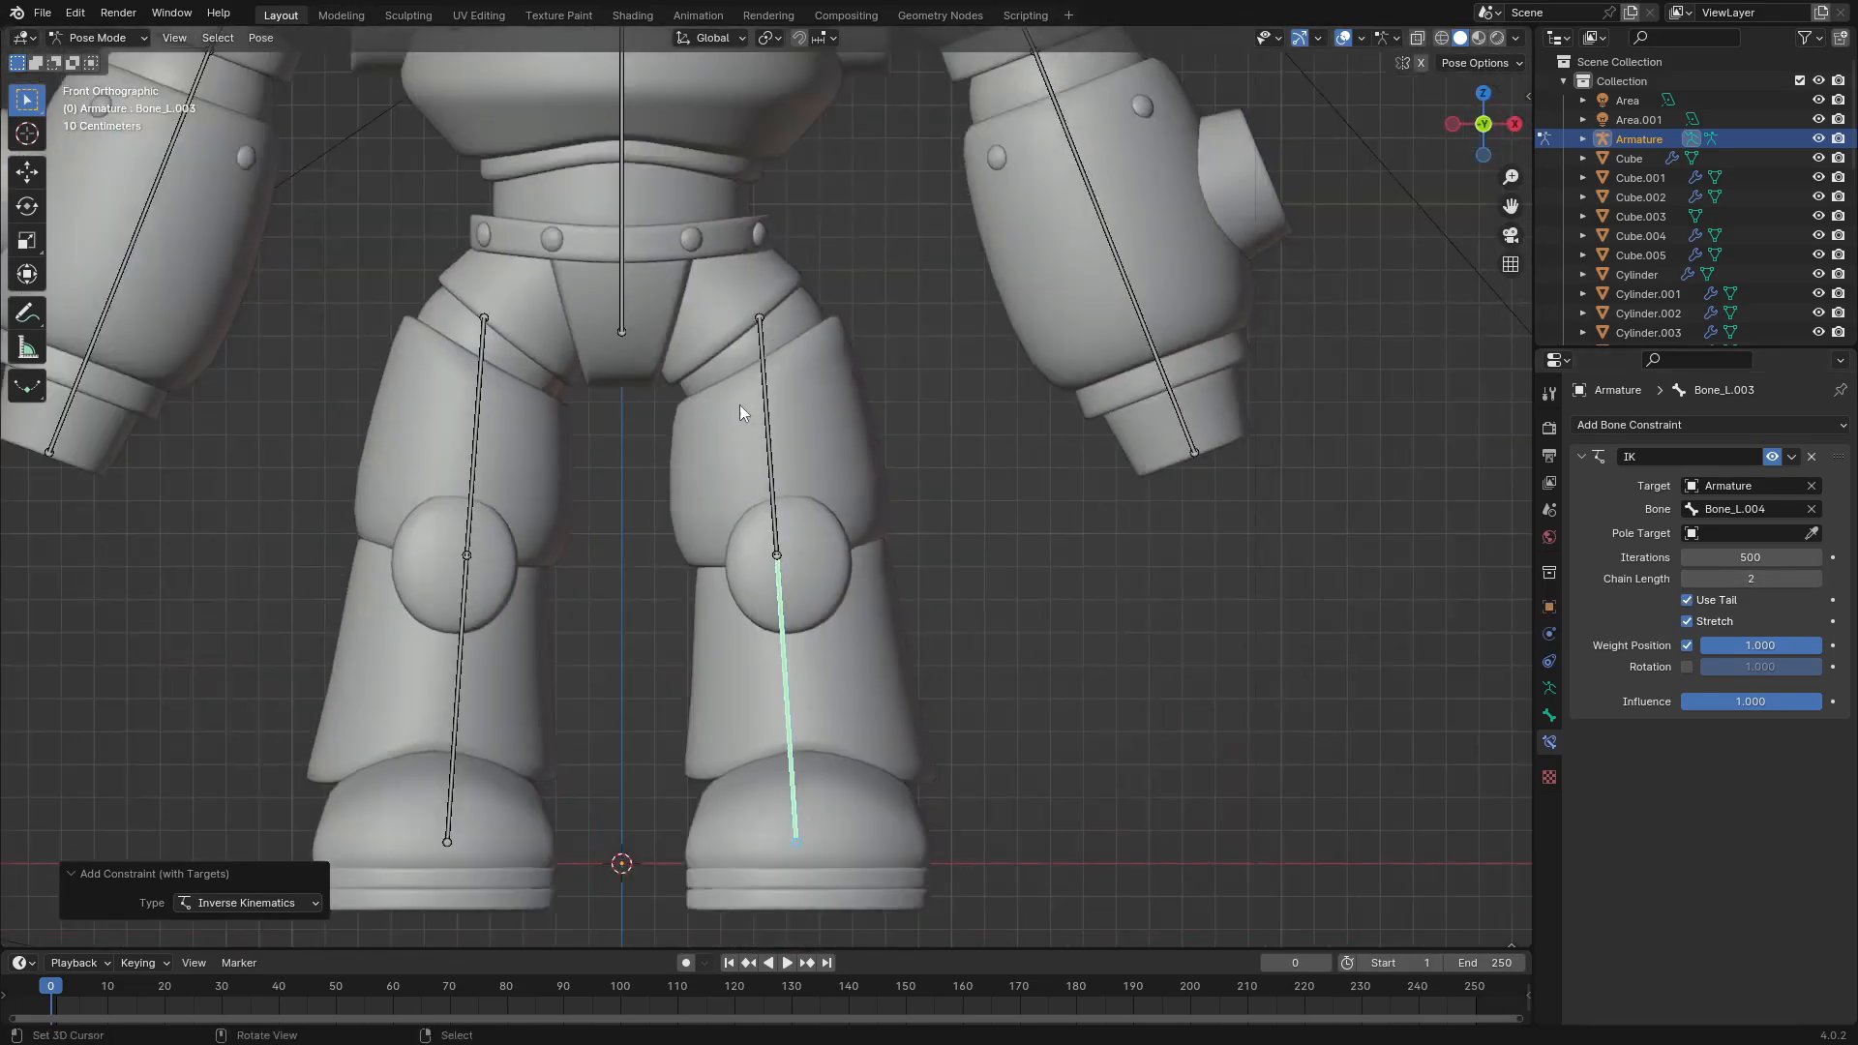
pyautogui.click(758, 362)
pyautogui.scroll(2, 718, 370)
pyautogui.scroll(-2, 792, 484)
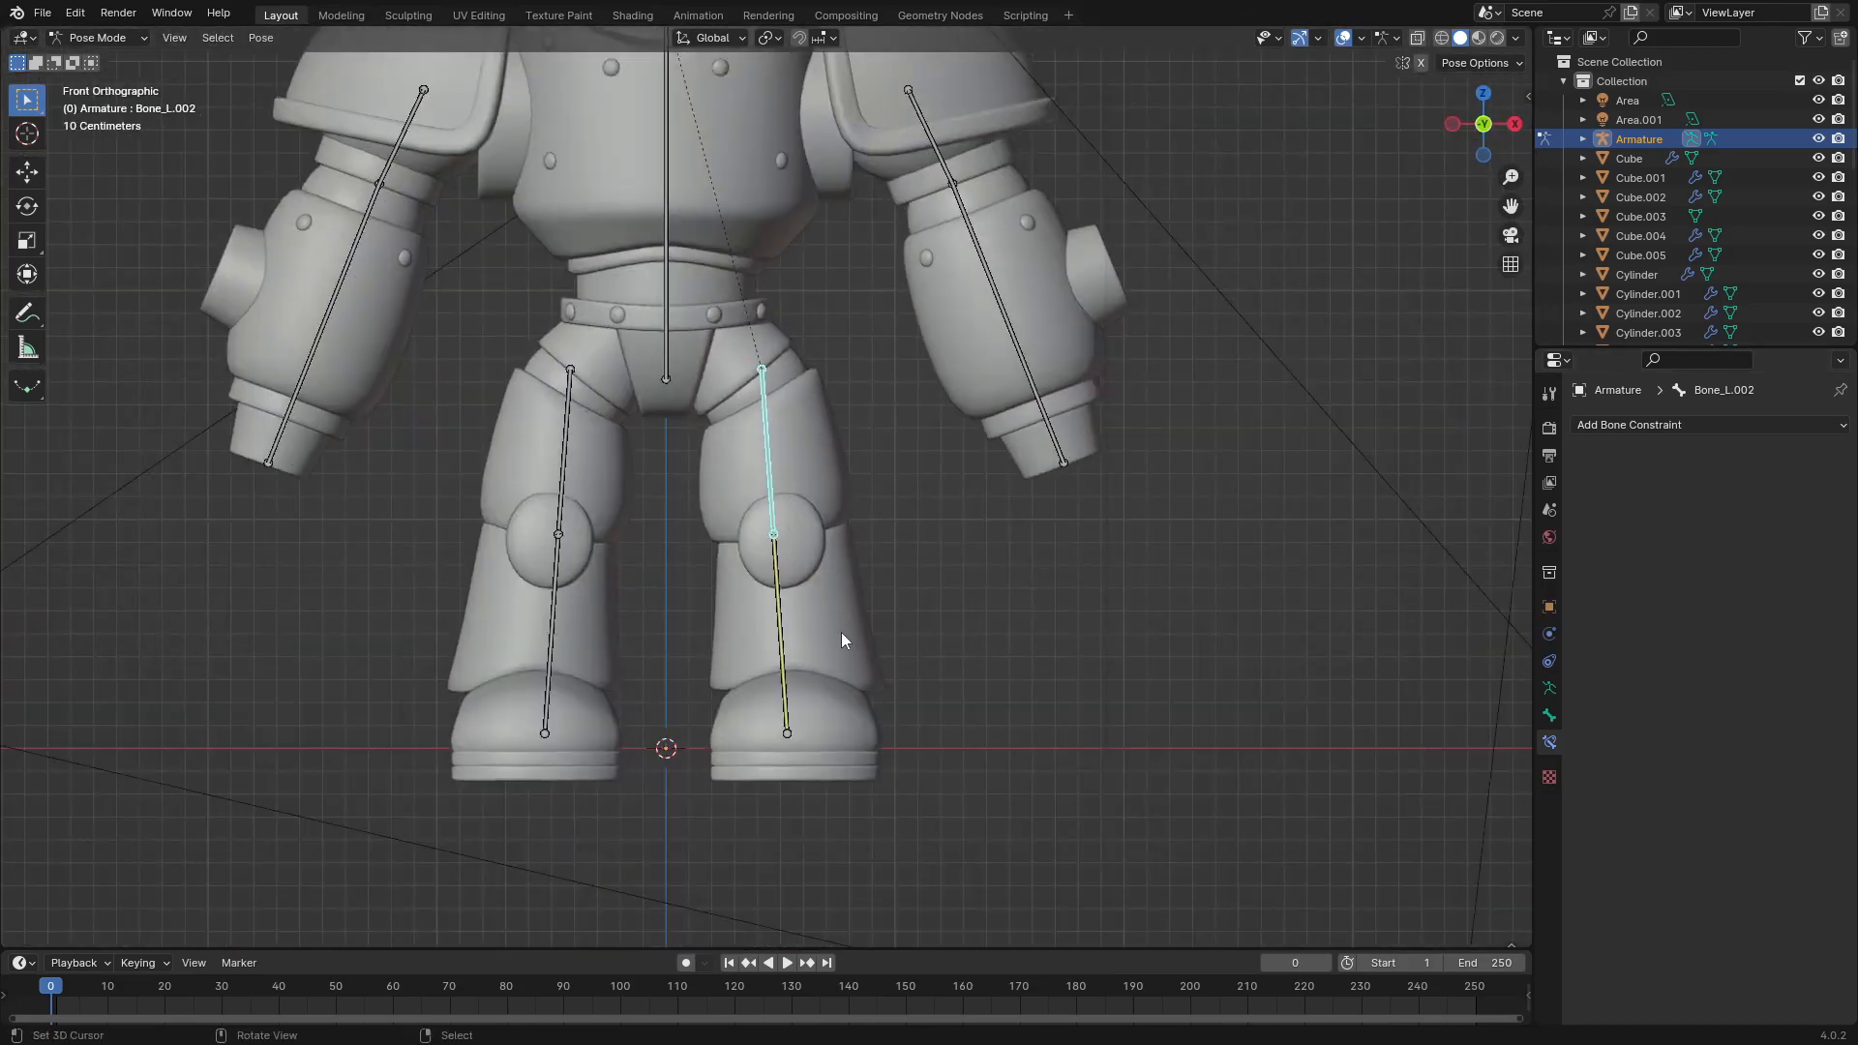
pyautogui.moveTo(838, 629); pyautogui.dragTo(798, 667, button='middle')
pyautogui.rightClick(787, 740)
pyautogui.press('g')
pyautogui.click(803, 642)
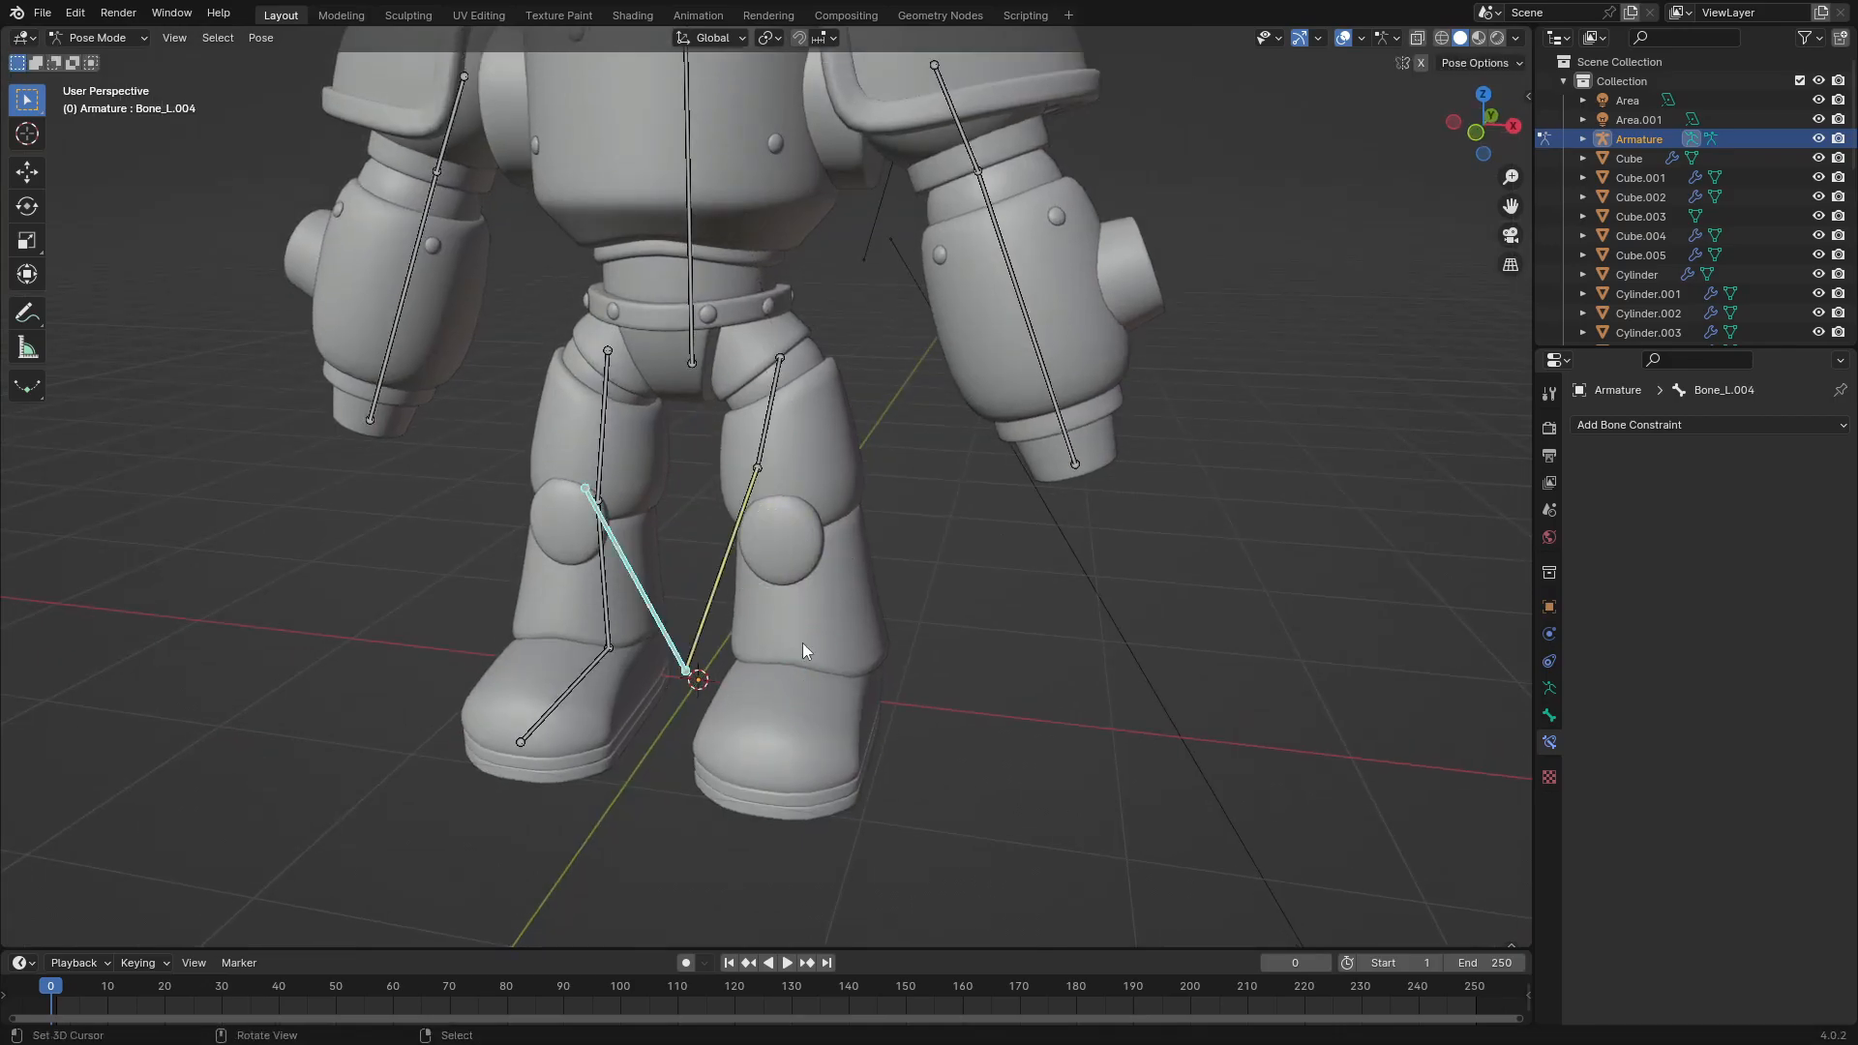
pyautogui.hotkey('ctrl', 'z')
pyautogui.hotkey('ctrl', 'z')
pyautogui.moveTo(815, 659); pyautogui.dragTo(844, 677, button='middle')
pyautogui.rightClick(787, 659)
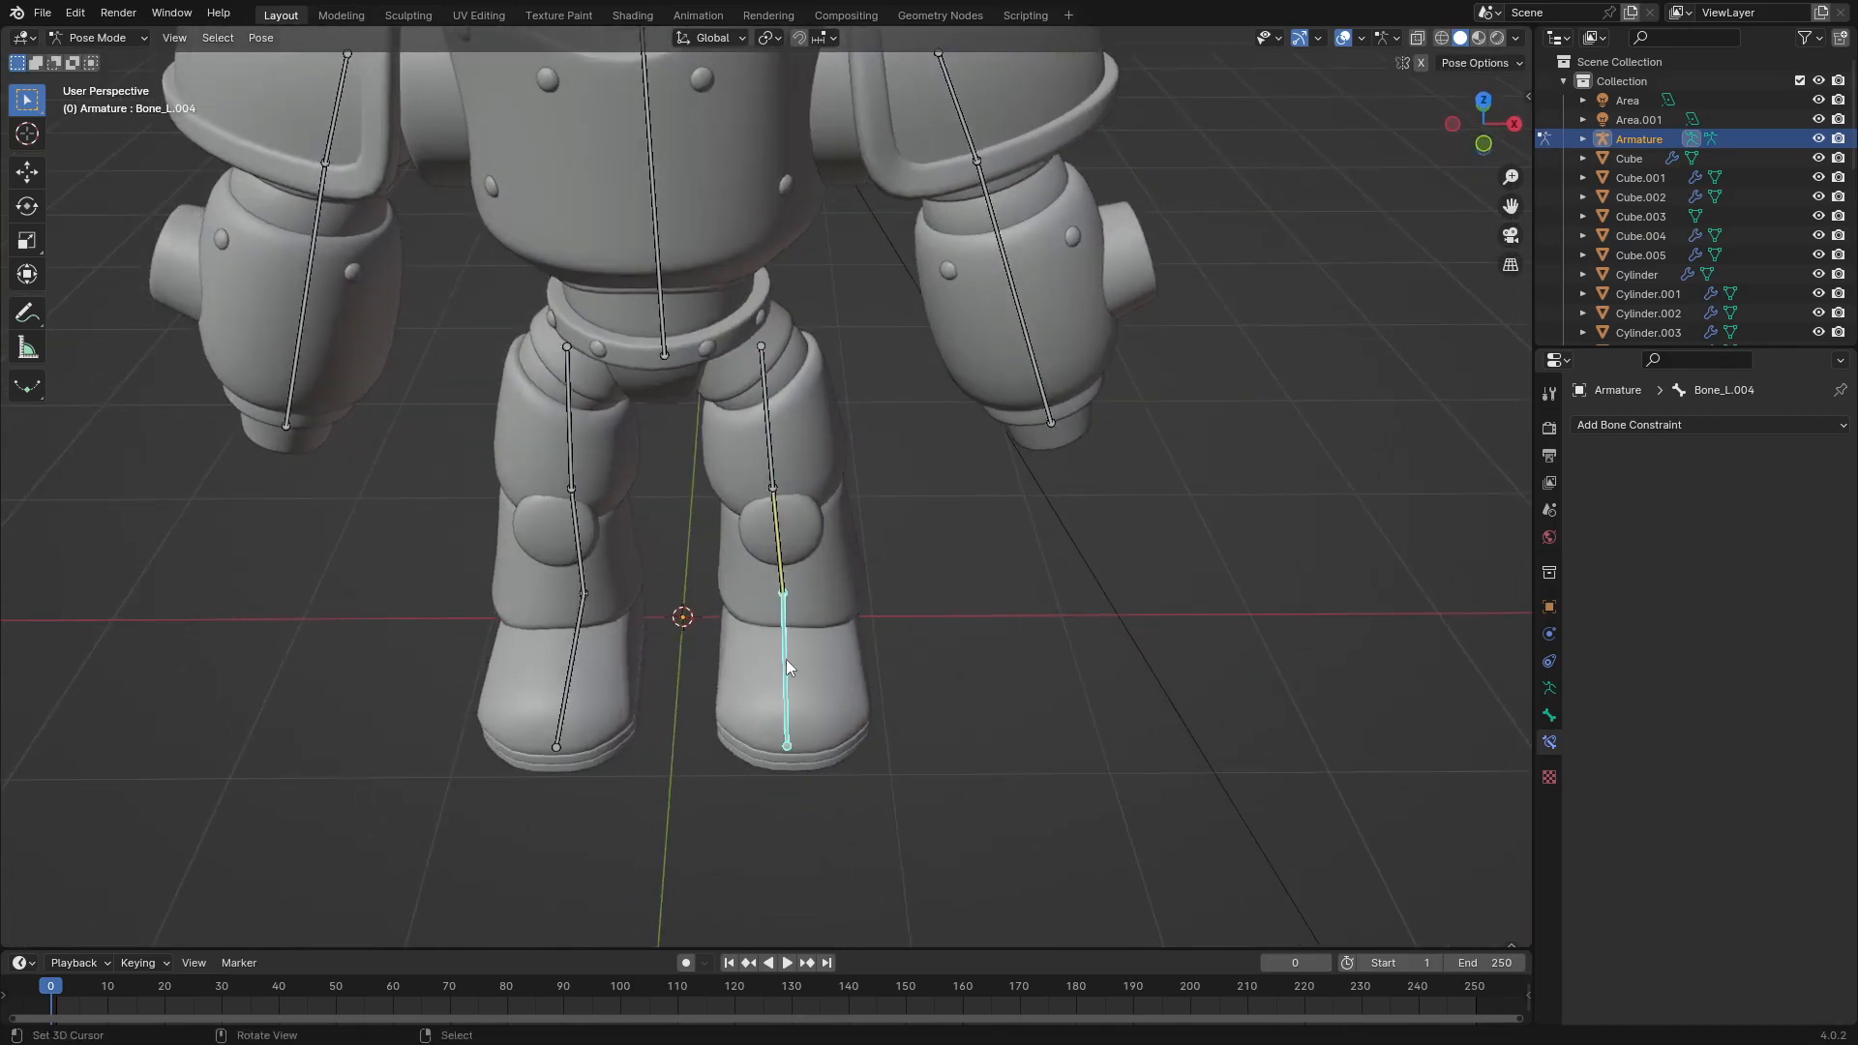
# Step: Clear the left foot bone's parent in Edit Mode
pyautogui.press('Tab')
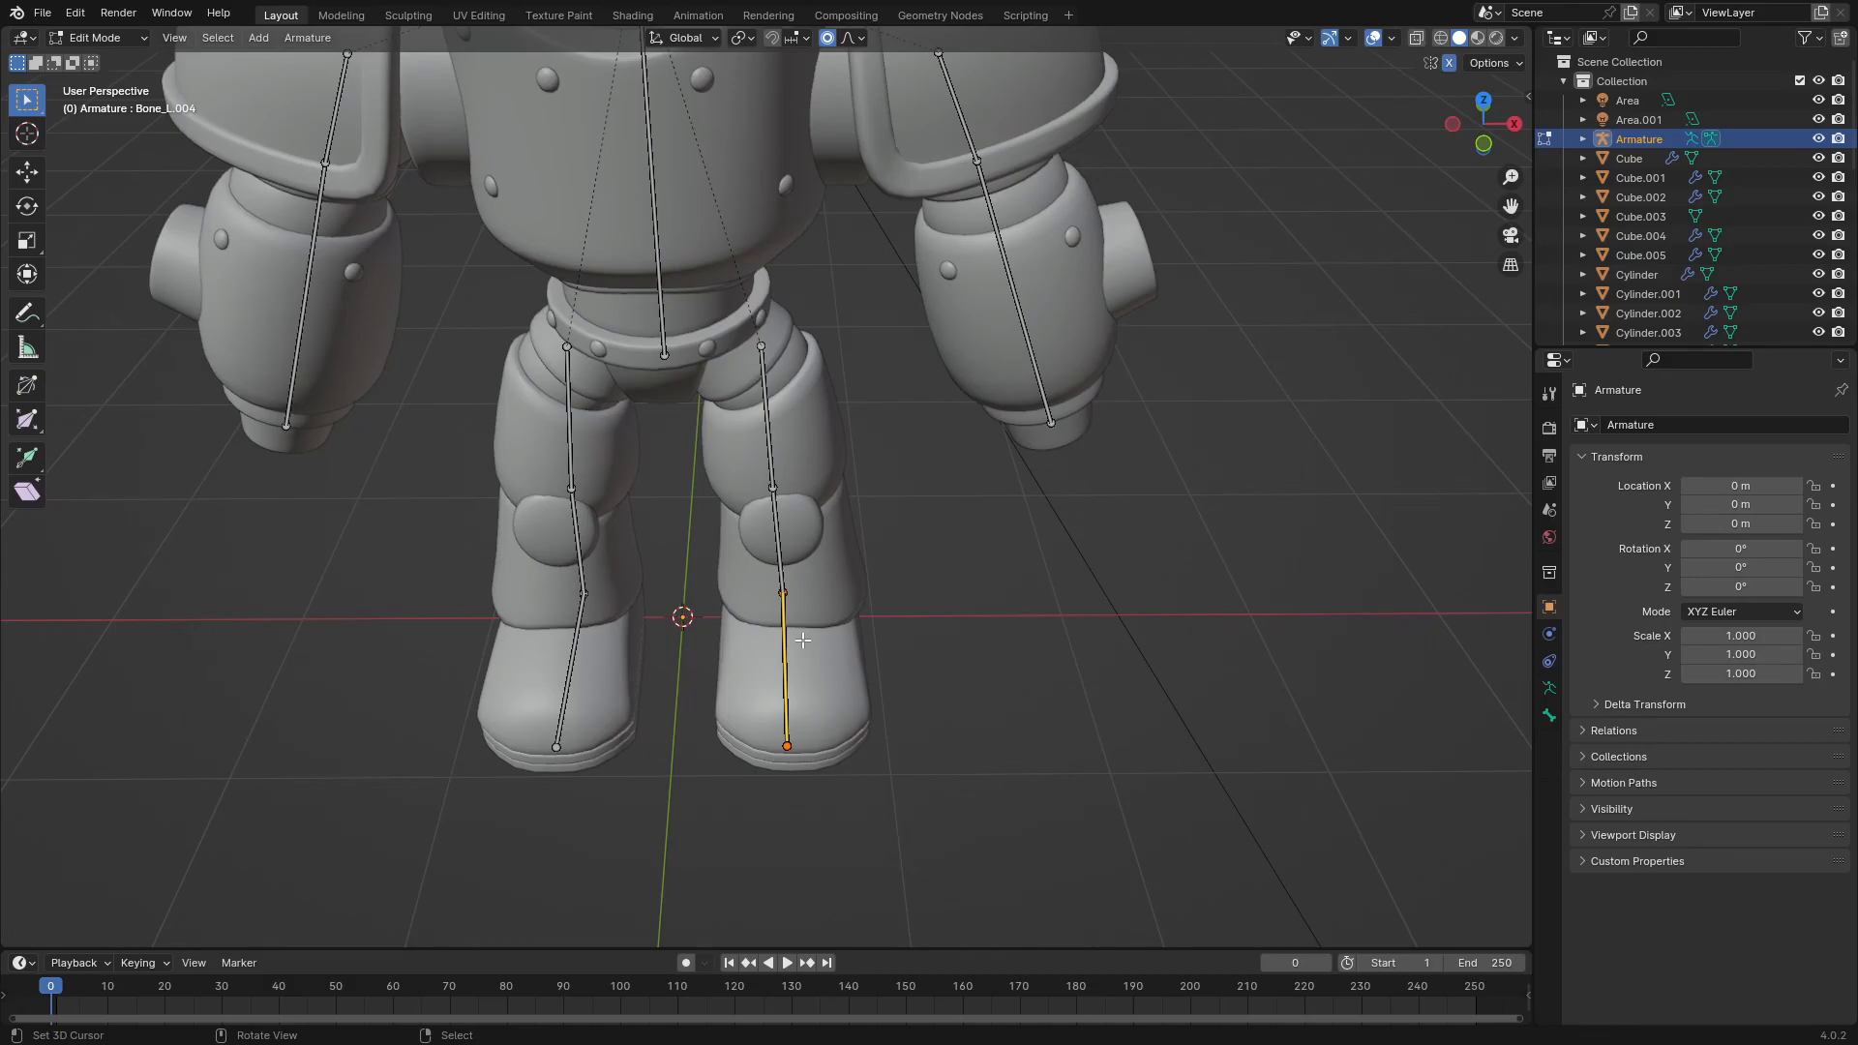
pyautogui.hotkey('alt', 'p')
pyautogui.press('Tab')
pyautogui.moveTo(914, 619); pyautogui.dragTo(770, 602, button='middle')
pyautogui.scroll(2, 774, 620)
pyautogui.press('Tab')
pyautogui.keyDown('shift'); pyautogui.moveTo(849, 735); pyautogui.dragTo(832, 564, button='middle'); pyautogui.keyUp('shift')
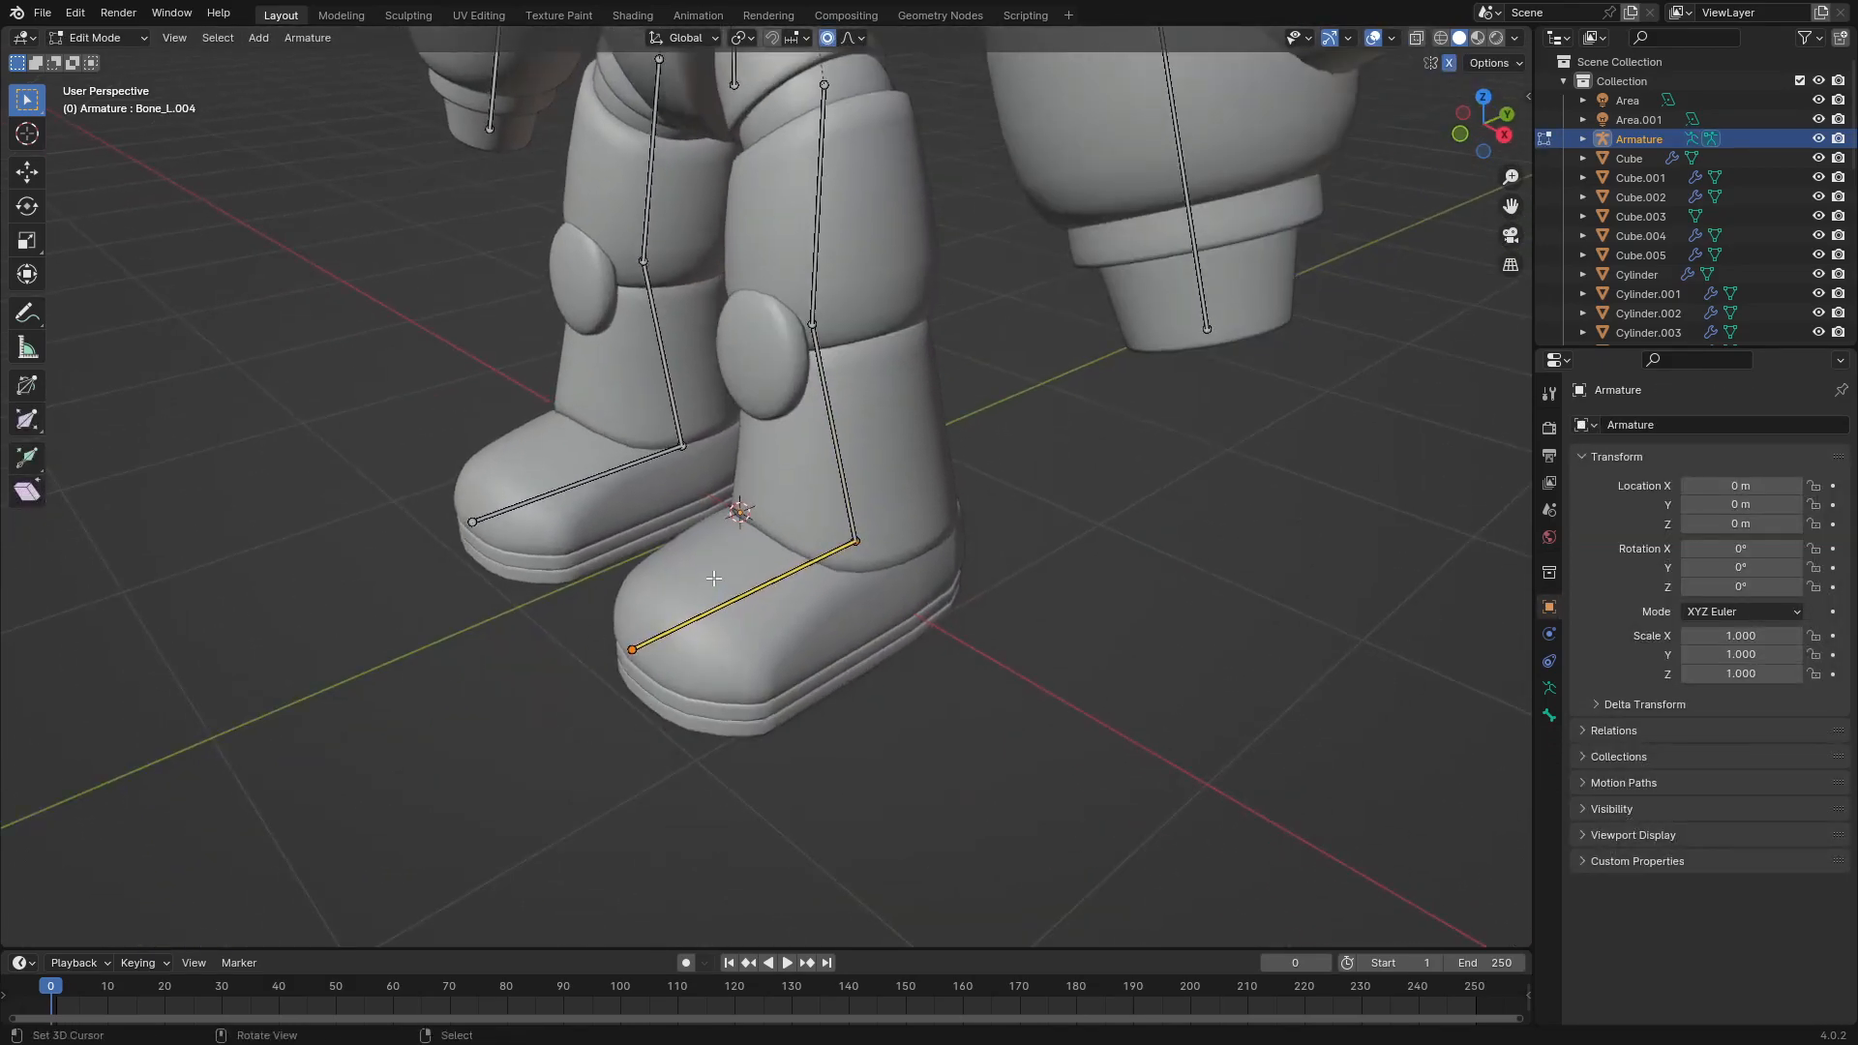
pyautogui.moveTo(712, 578); pyautogui.dragTo(795, 633, button='middle')
pyautogui.hotkey('alt', 'p')
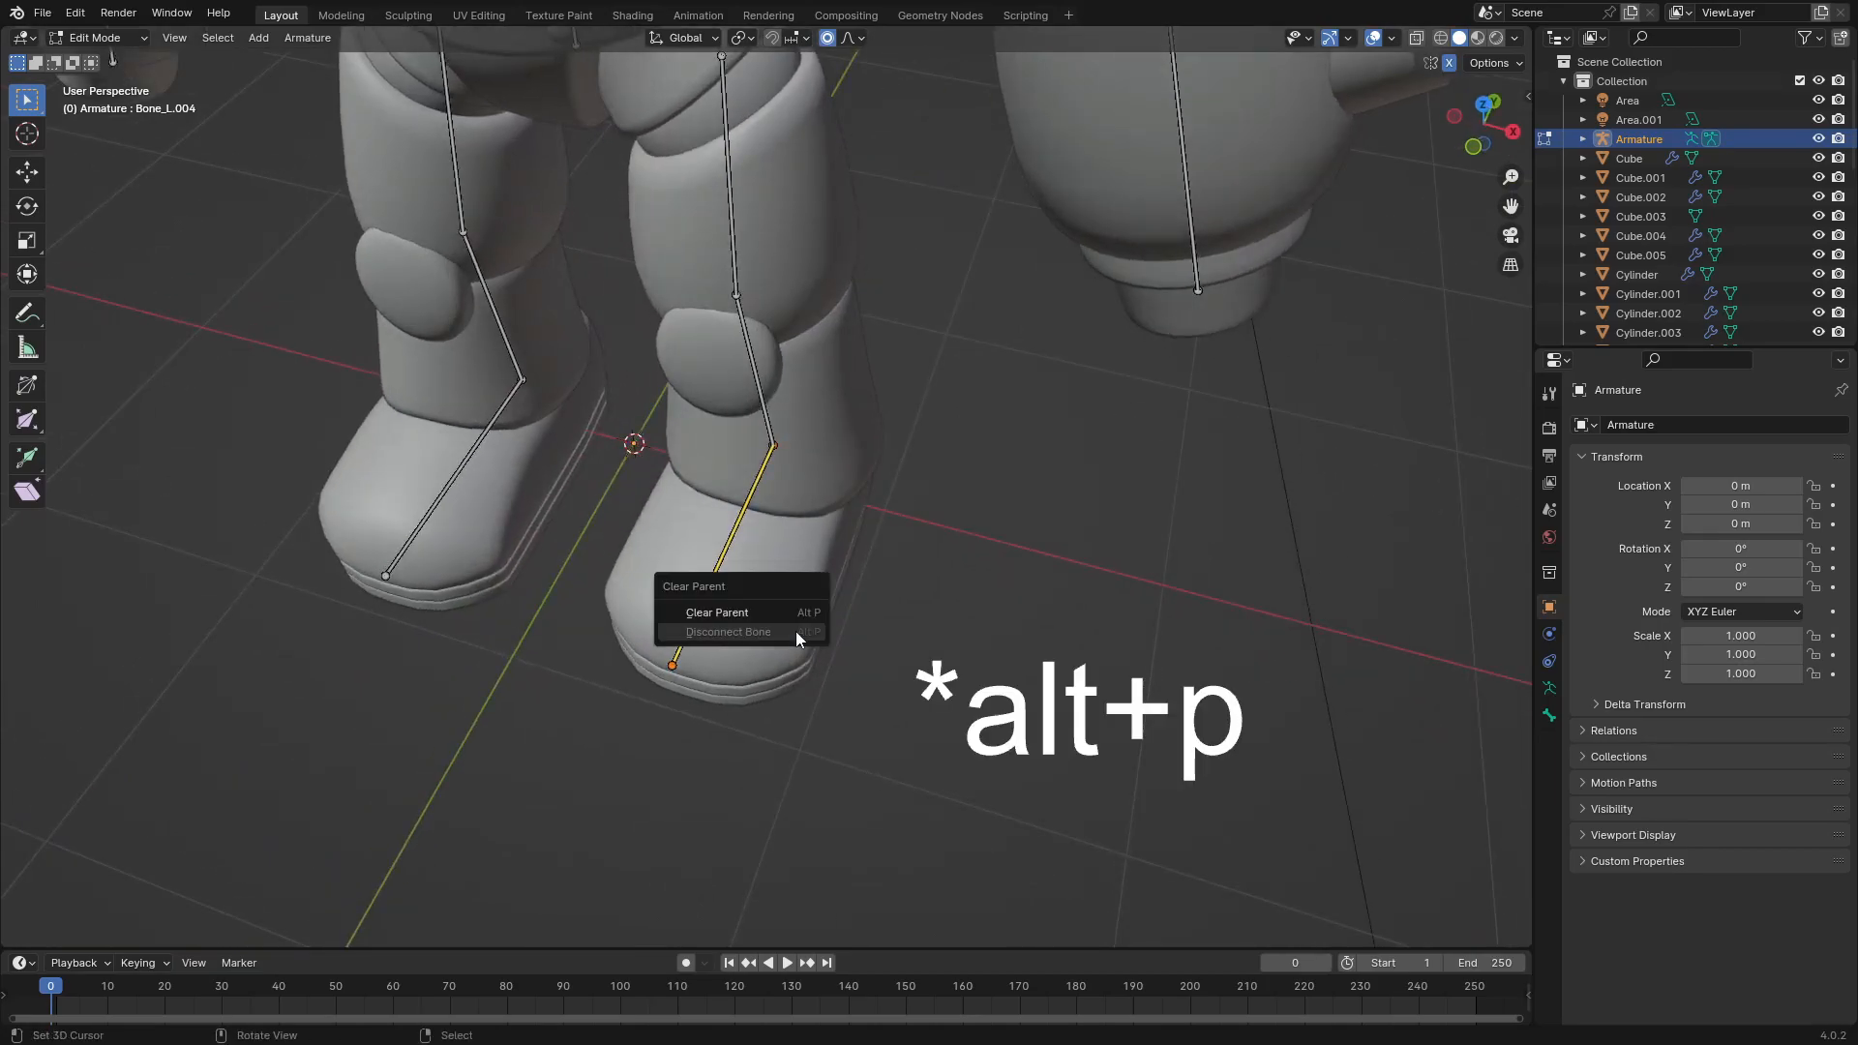
pyautogui.click(780, 618)
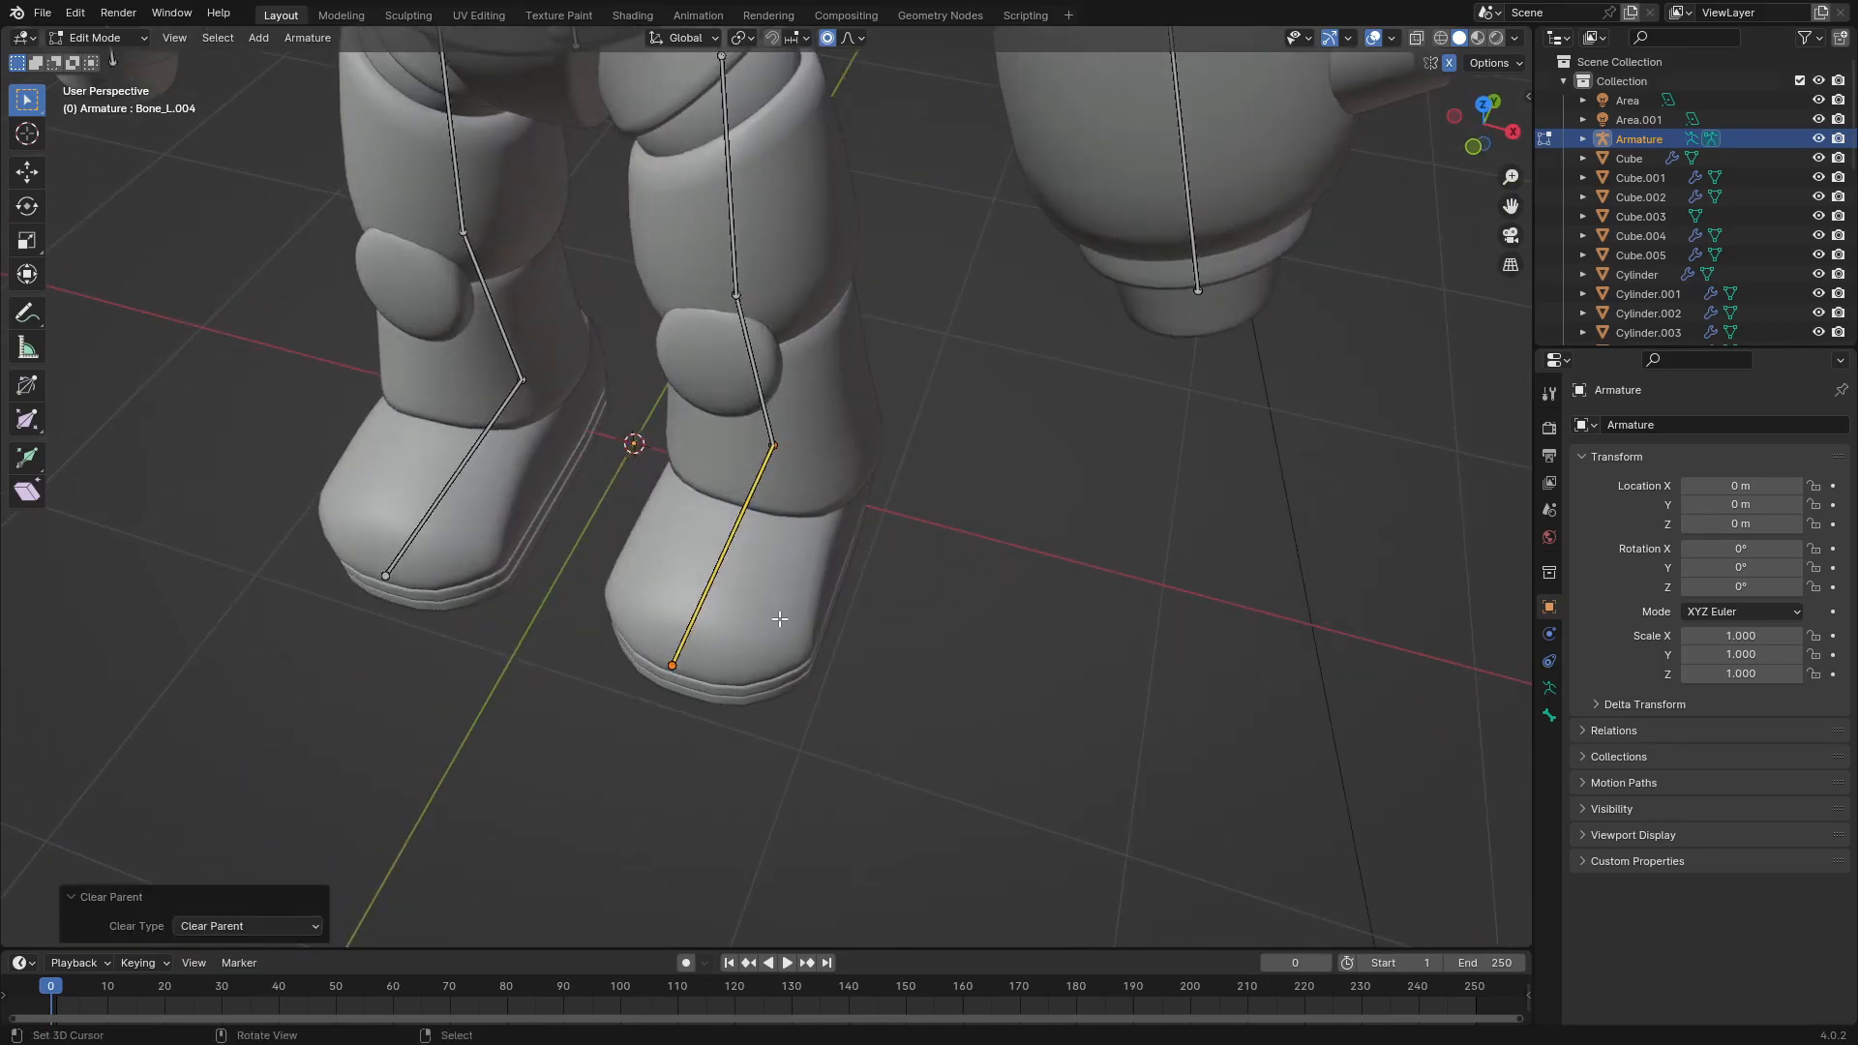
# Step: Return the armature to Pose Mode and try moving the left foot bone from the side to test the leg's IK
pyautogui.scroll(-2, 871, 485)
pyautogui.hotkey('ctrl', 'Tab')
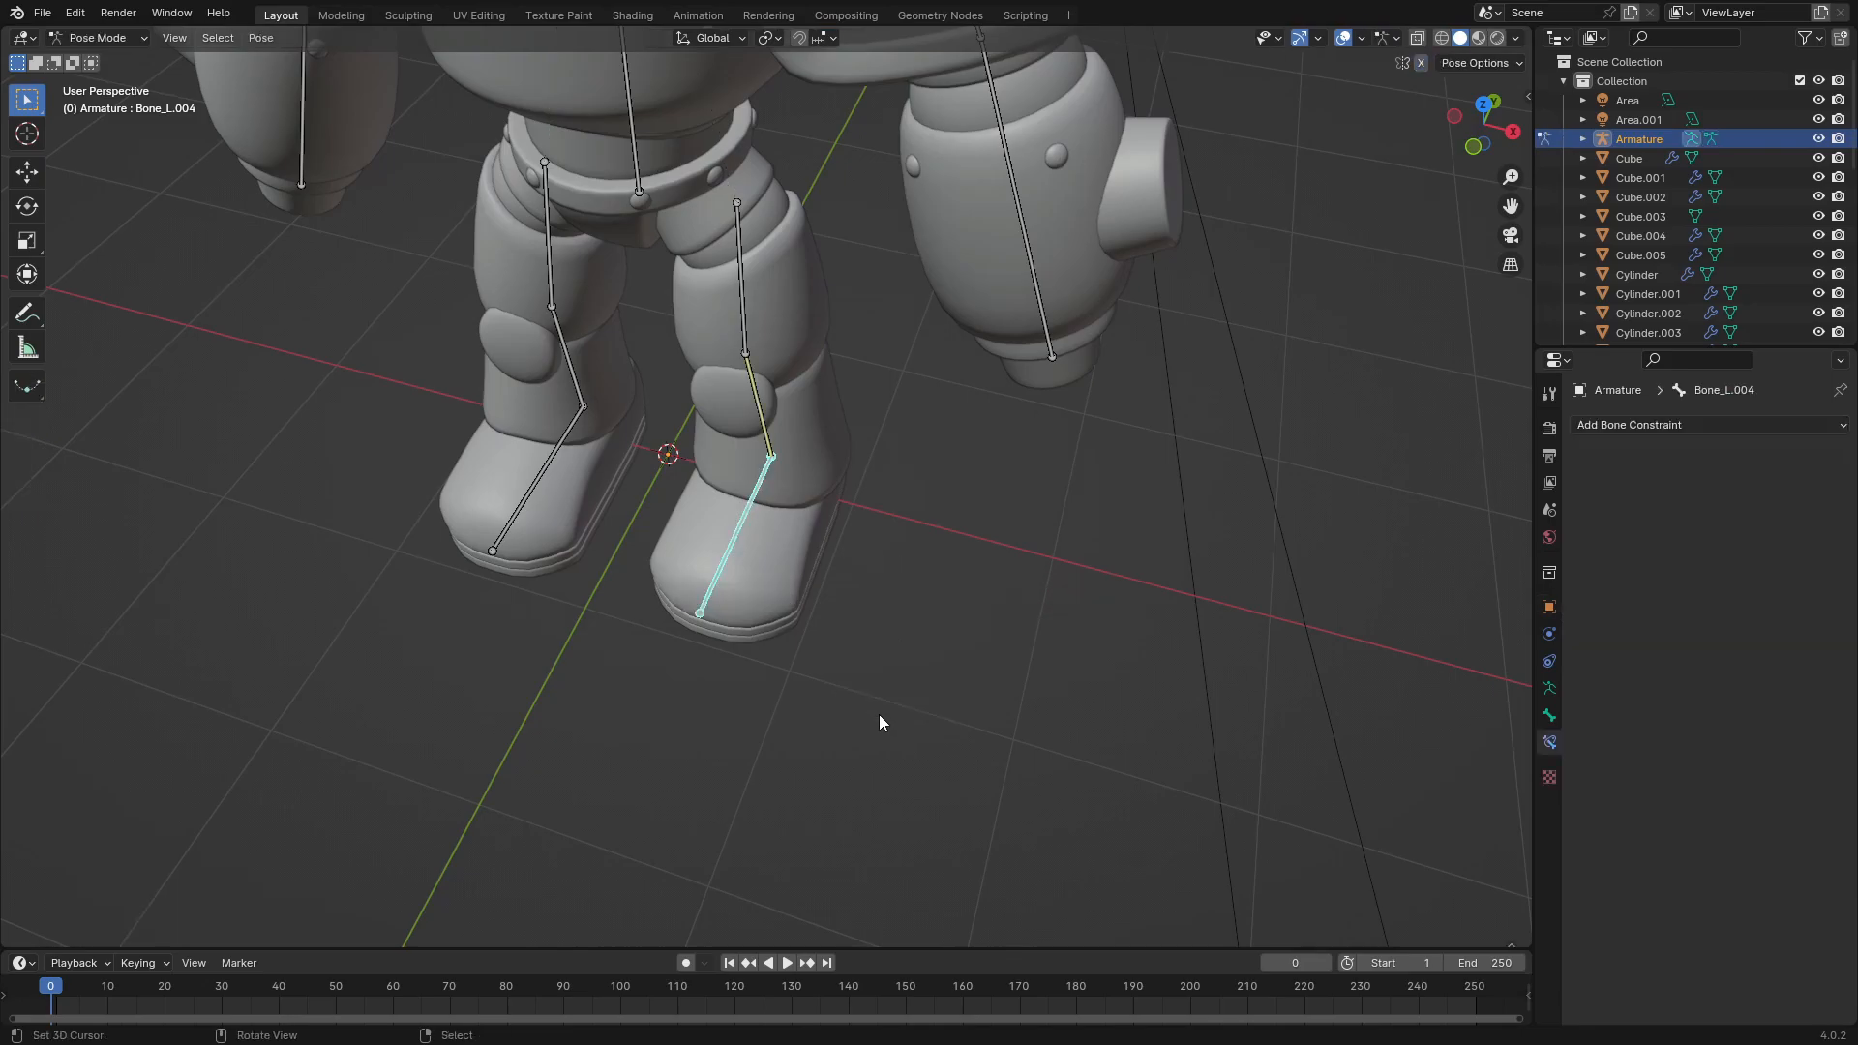
pyautogui.rightClick(724, 526)
pyautogui.press('g')
pyautogui.rightClick(827, 434)
pyautogui.press('KP_3')
pyautogui.press('g')
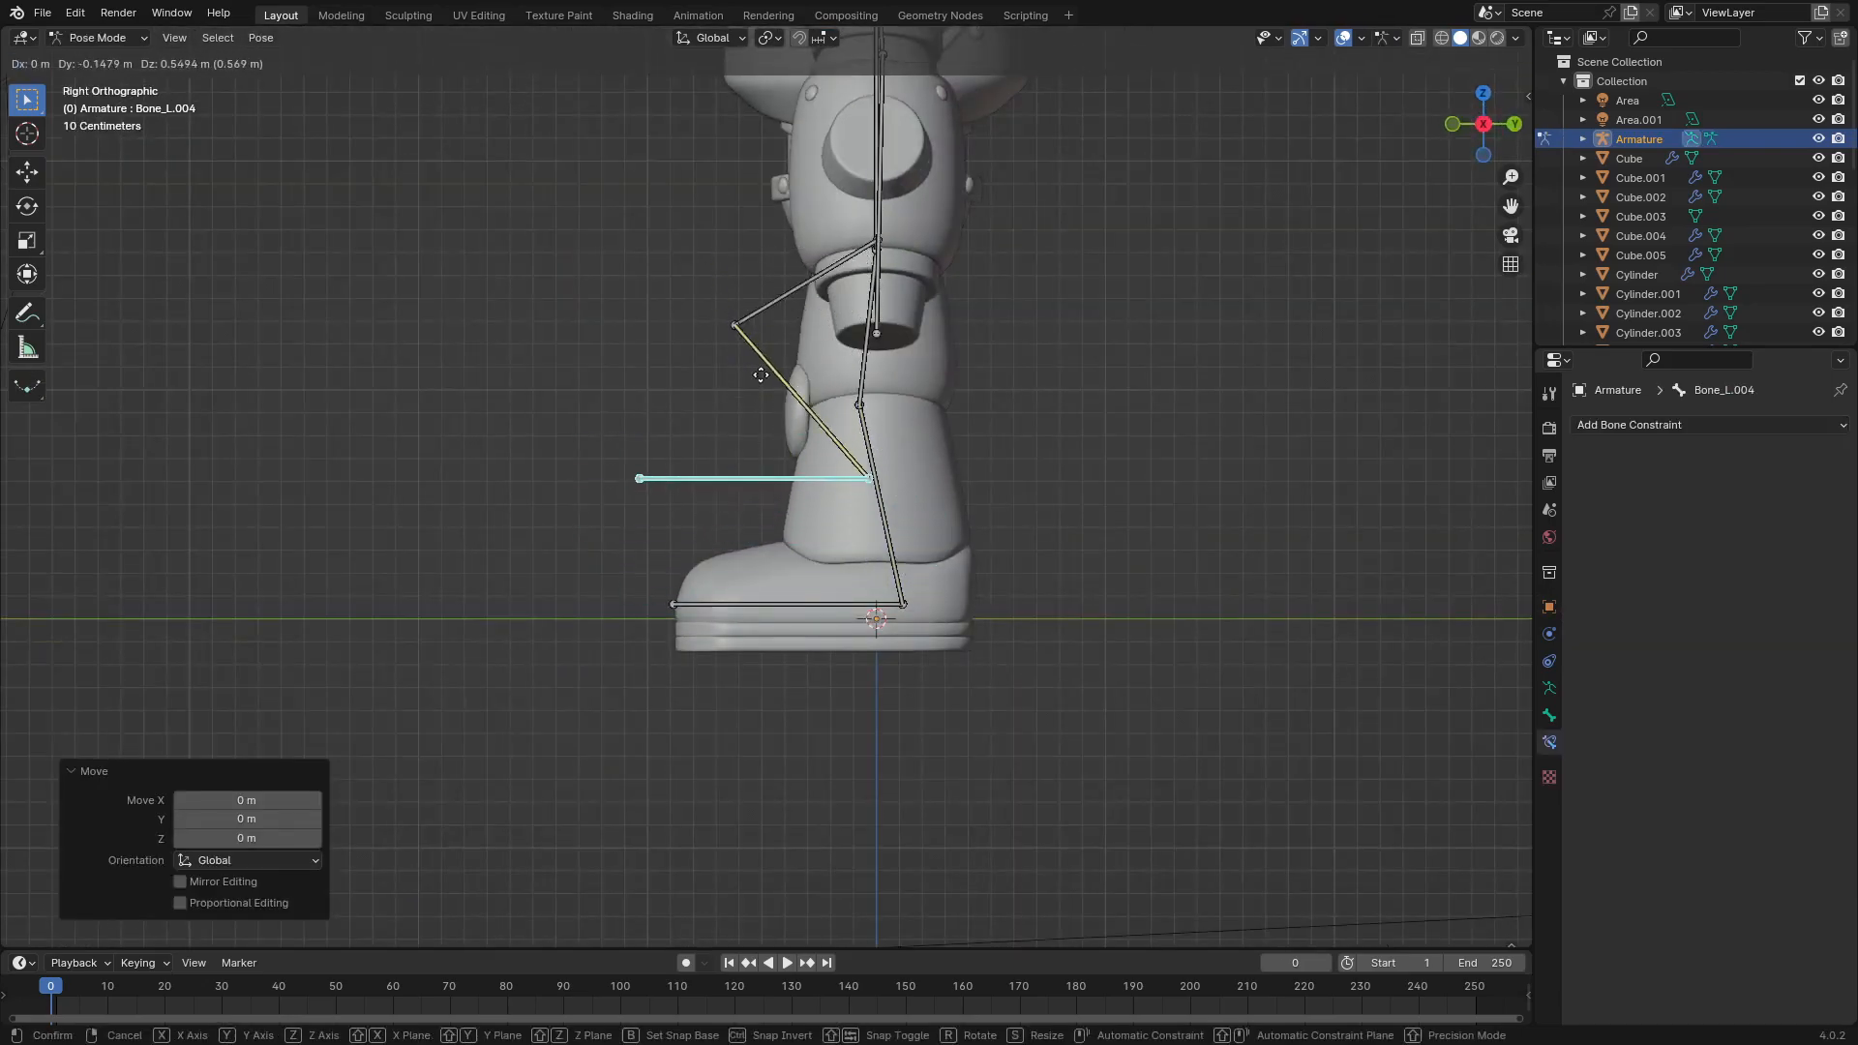
pyautogui.rightClick(658, 478)
pyautogui.moveTo(658, 478); pyautogui.dragTo(681, 577, button='middle')
# Step: Add an Inverse Kinematics constraint with chain length 2 to the right shin bone, targeting the right foot bone
pyautogui.rightClick(596, 530)
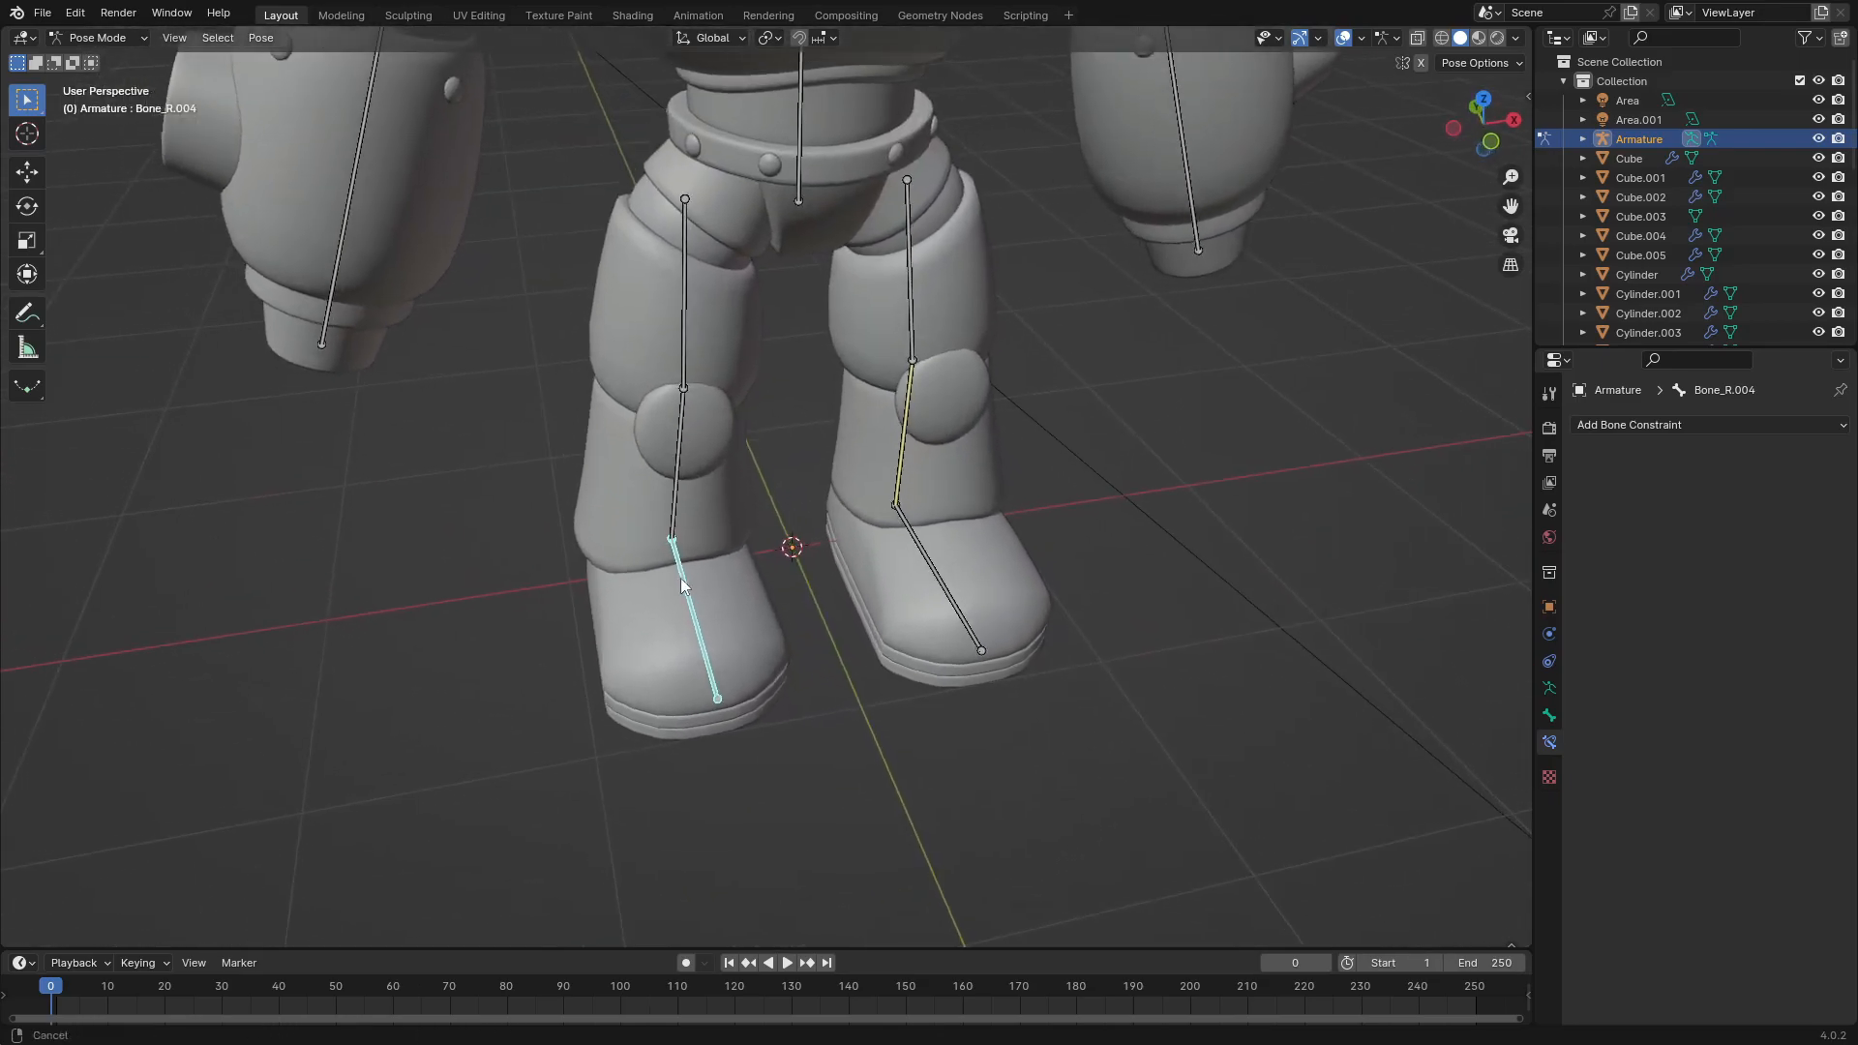
pyautogui.keyDown('shift'); pyautogui.click(683, 473); pyautogui.keyUp('shift')
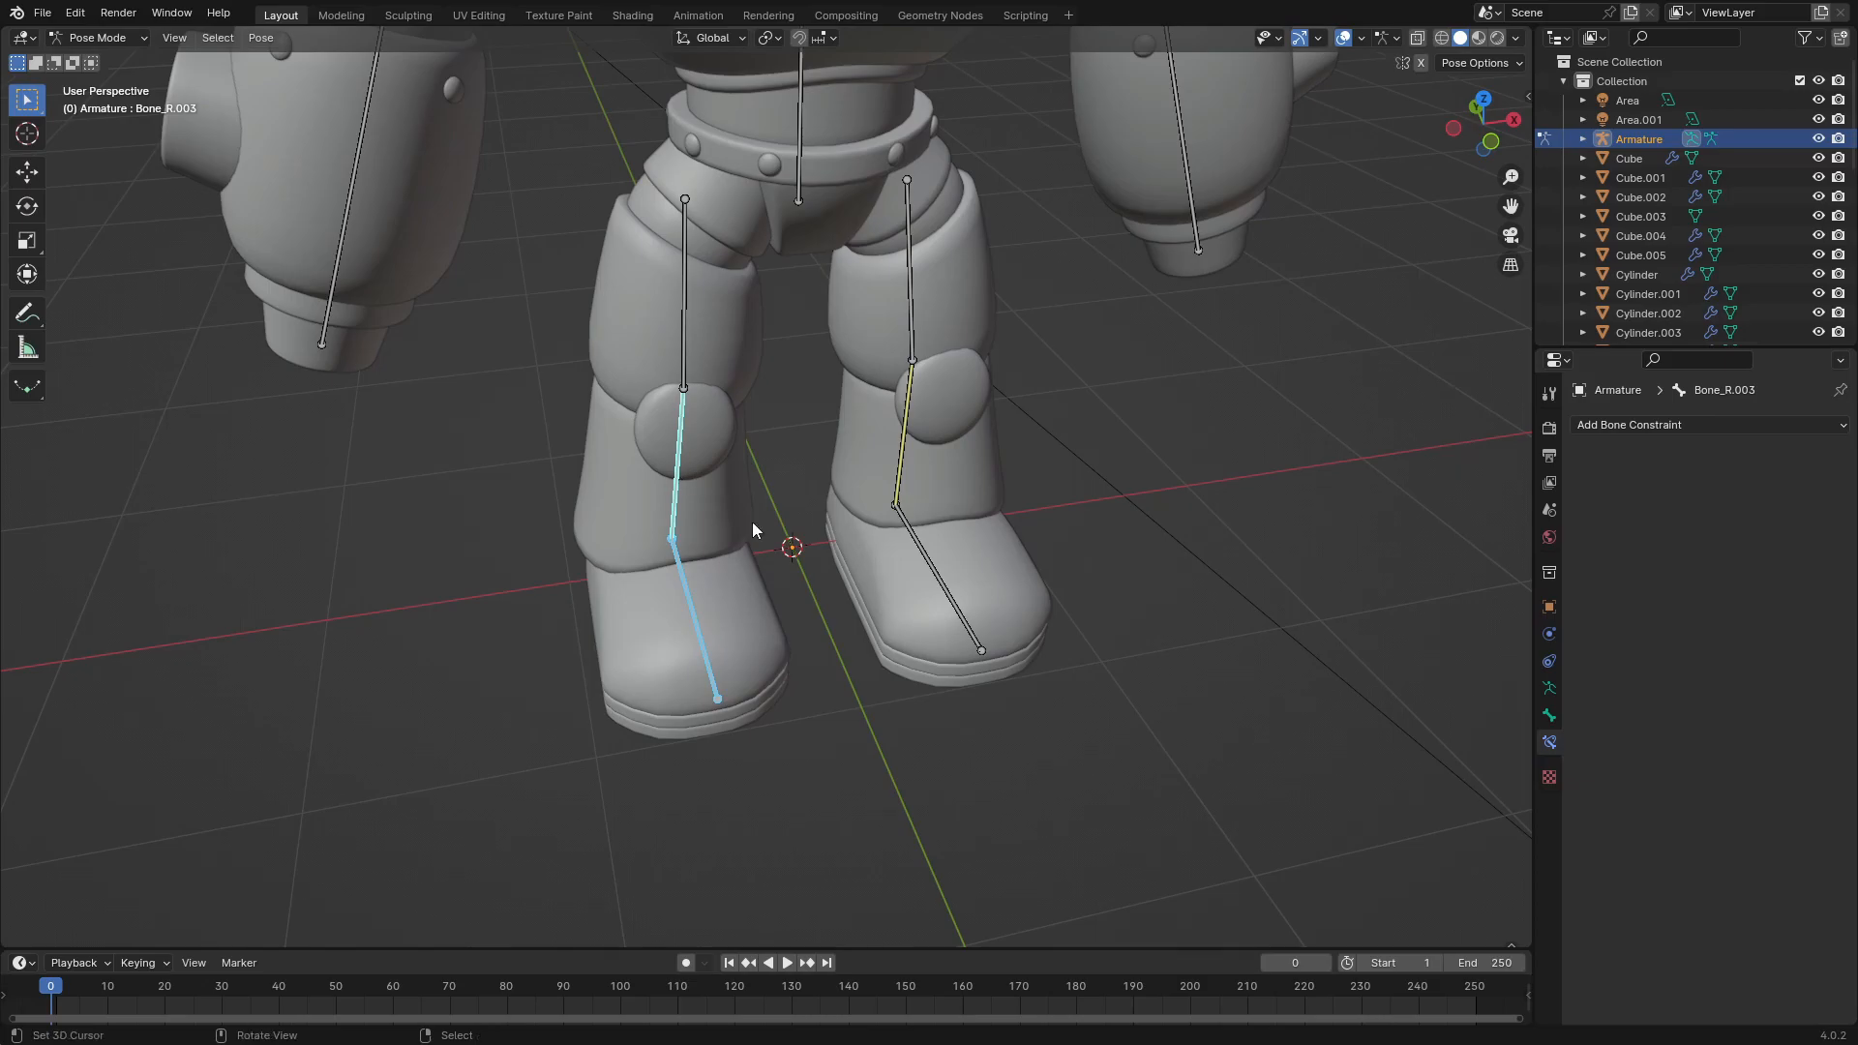
pyautogui.hotkey('ctrl', 'shift', 'c')
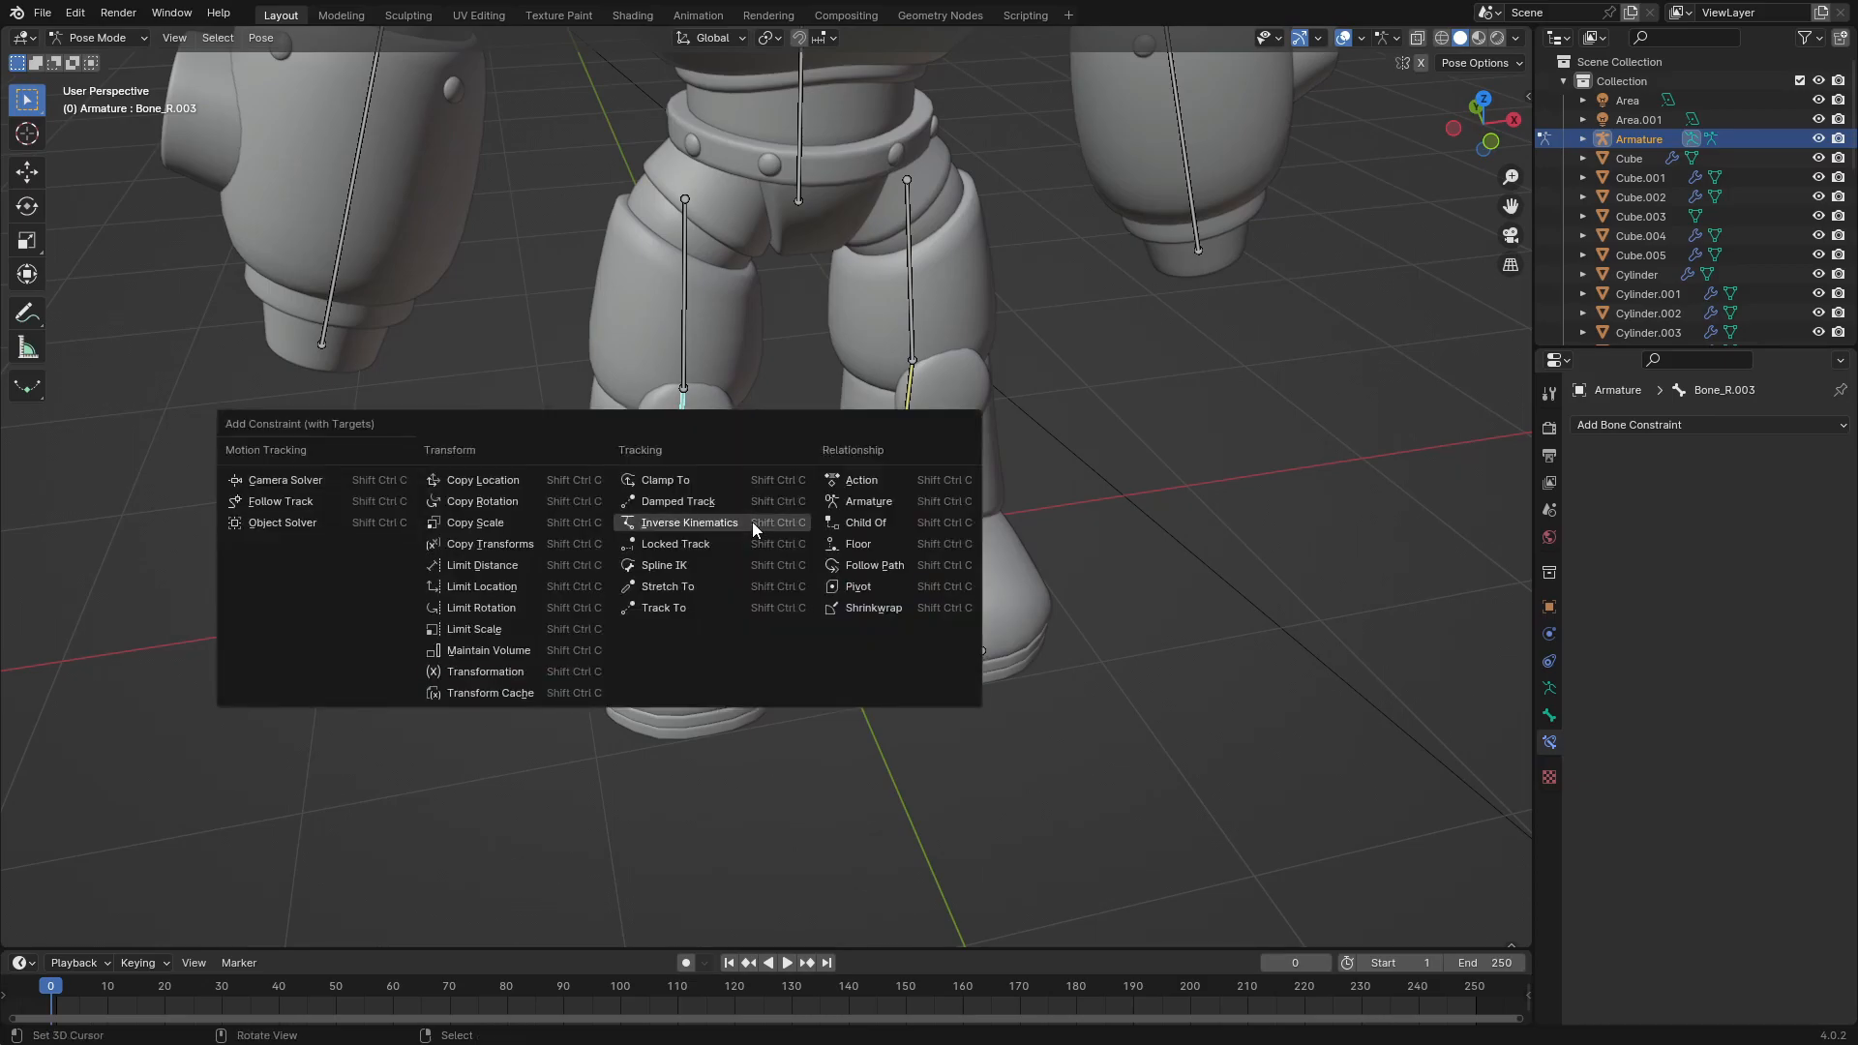
pyautogui.click(752, 521)
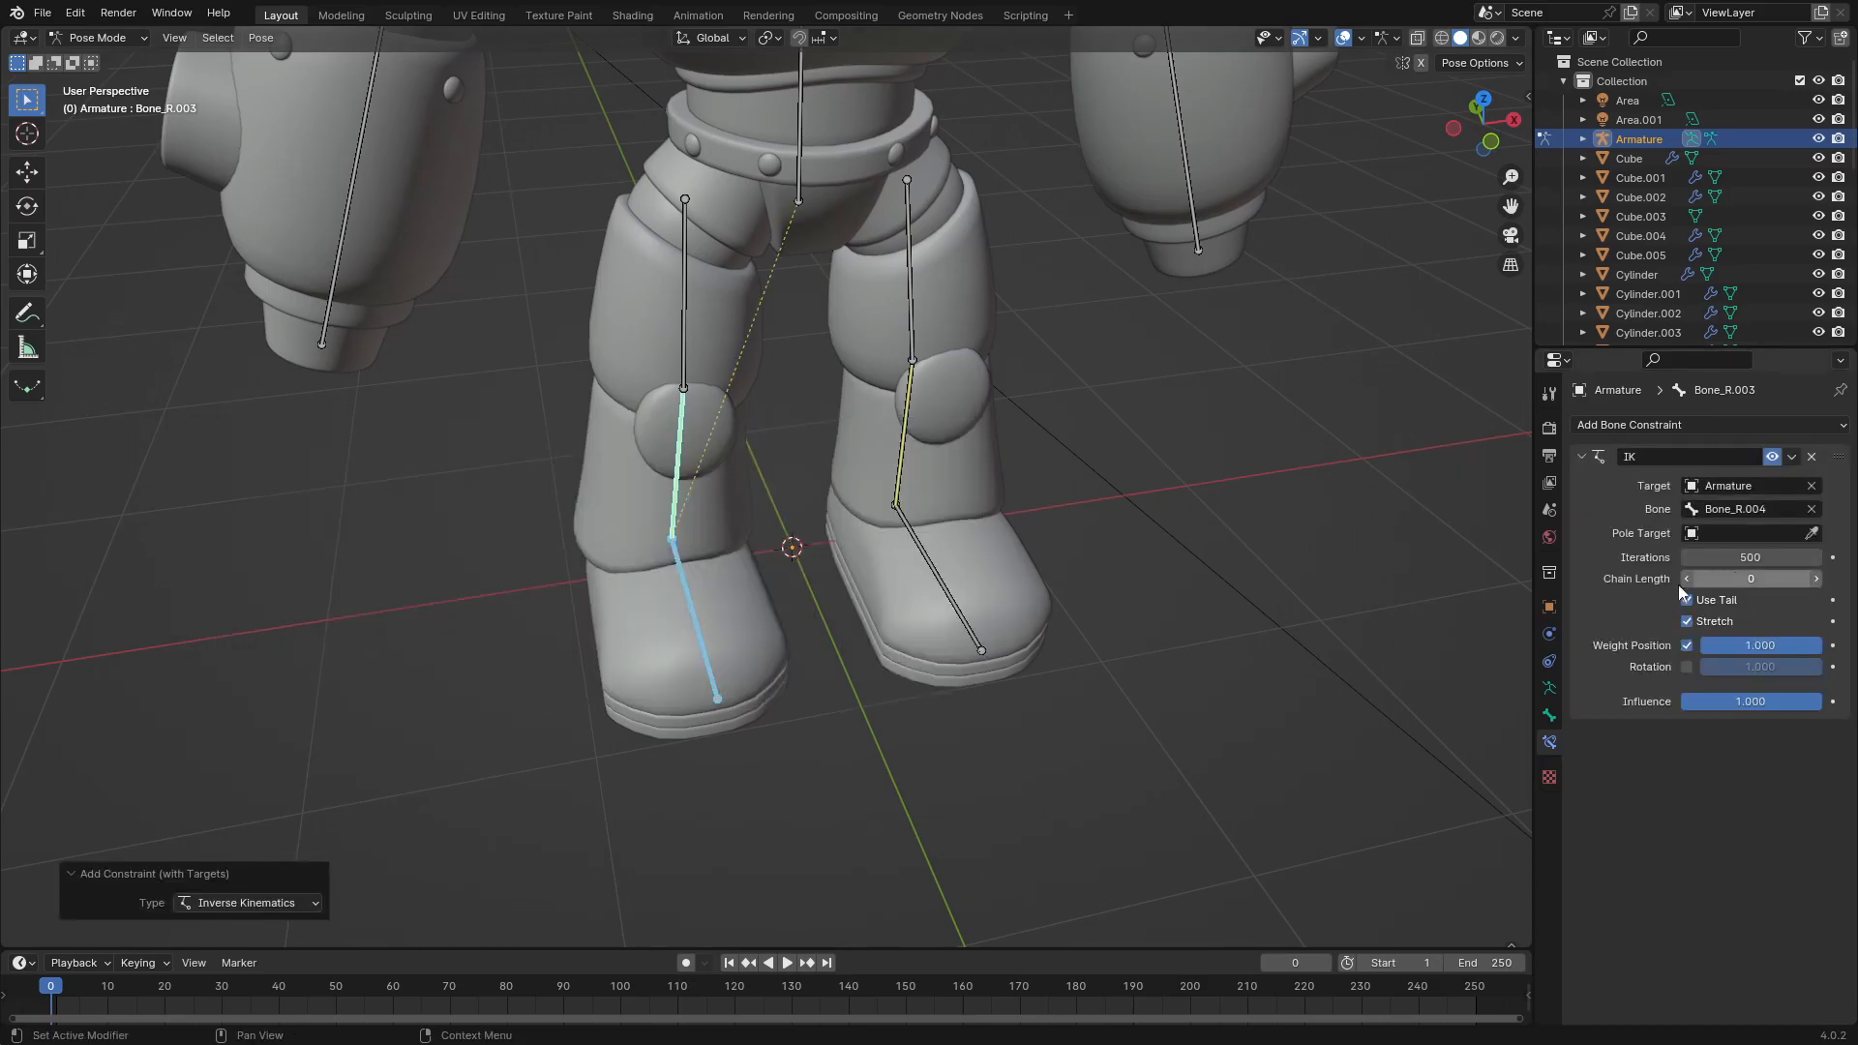
pyautogui.click(1816, 578)
pyautogui.click(1816, 578)
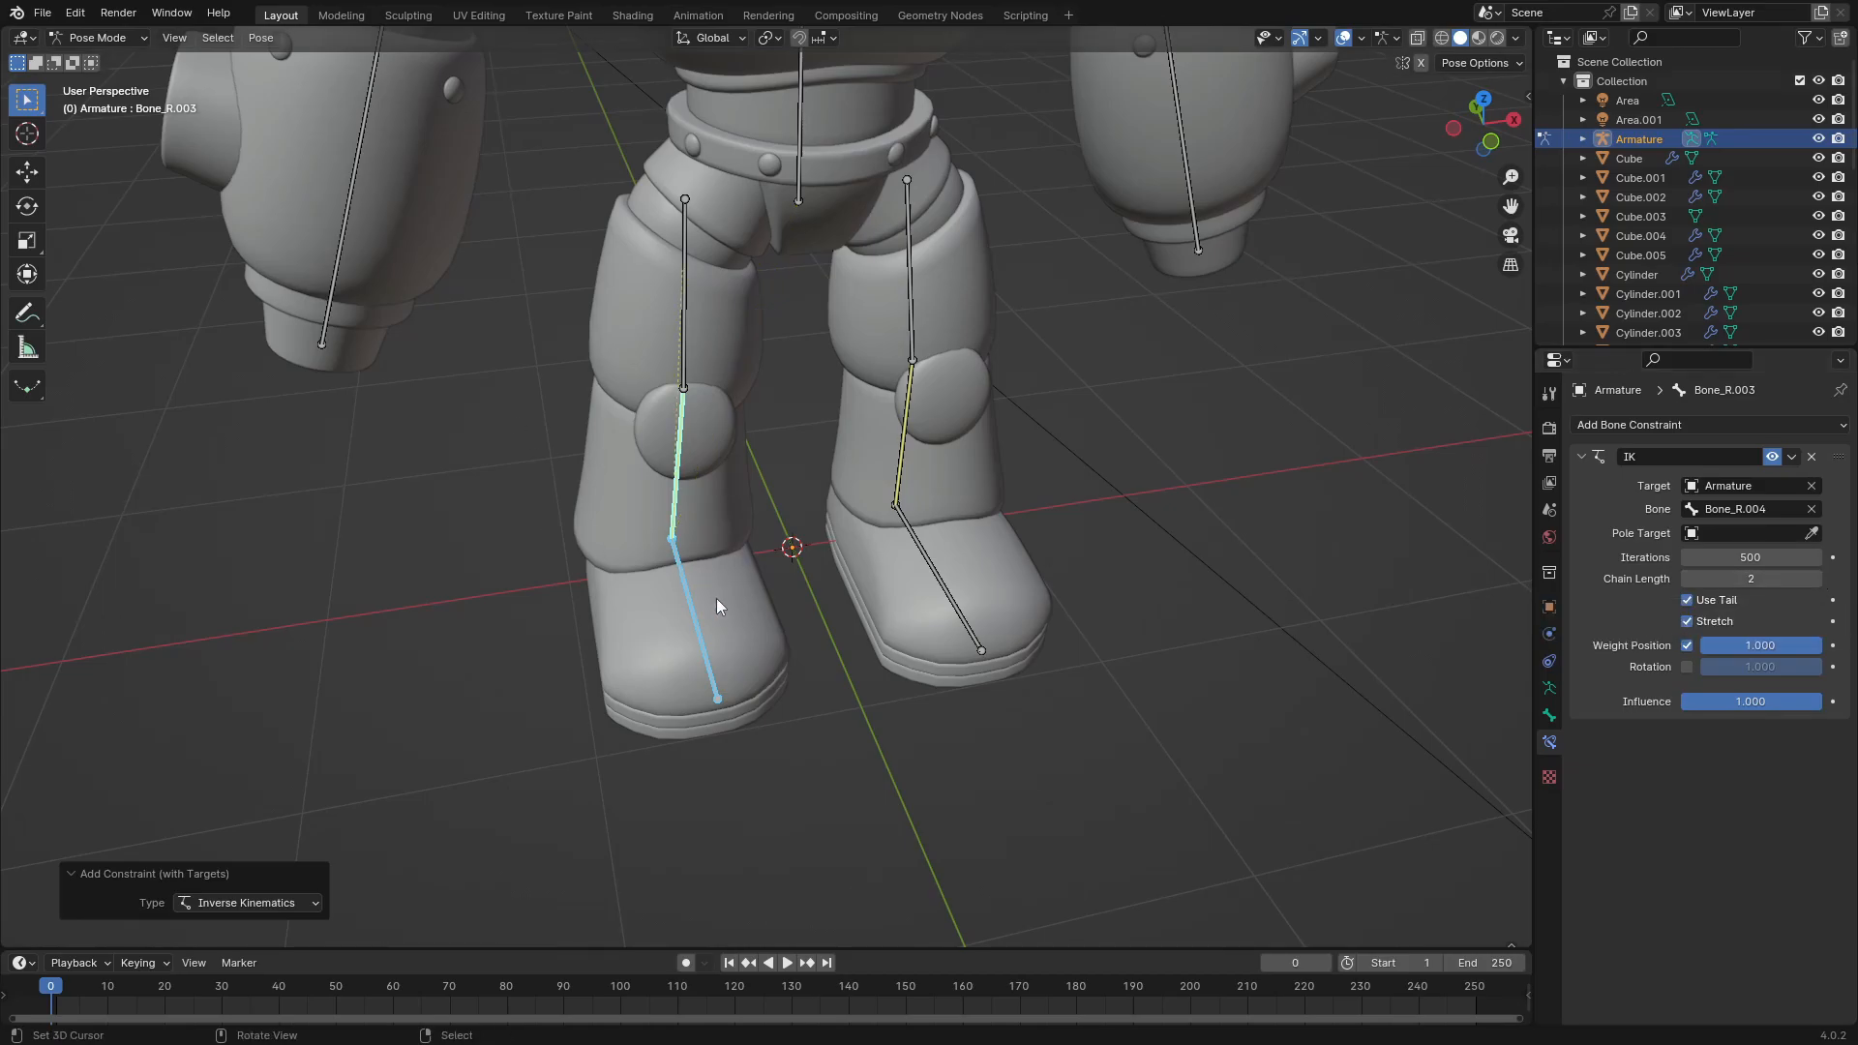
# Step: Try moving the right foot bone in perspective and front view to test the right leg's IK
pyautogui.hotkey('alt', 'a')
pyautogui.moveTo(639, 627); pyautogui.dragTo(708, 592, button='middle')
pyautogui.rightClick(681, 671)
pyautogui.press('g')
pyautogui.rightClick(689, 468)
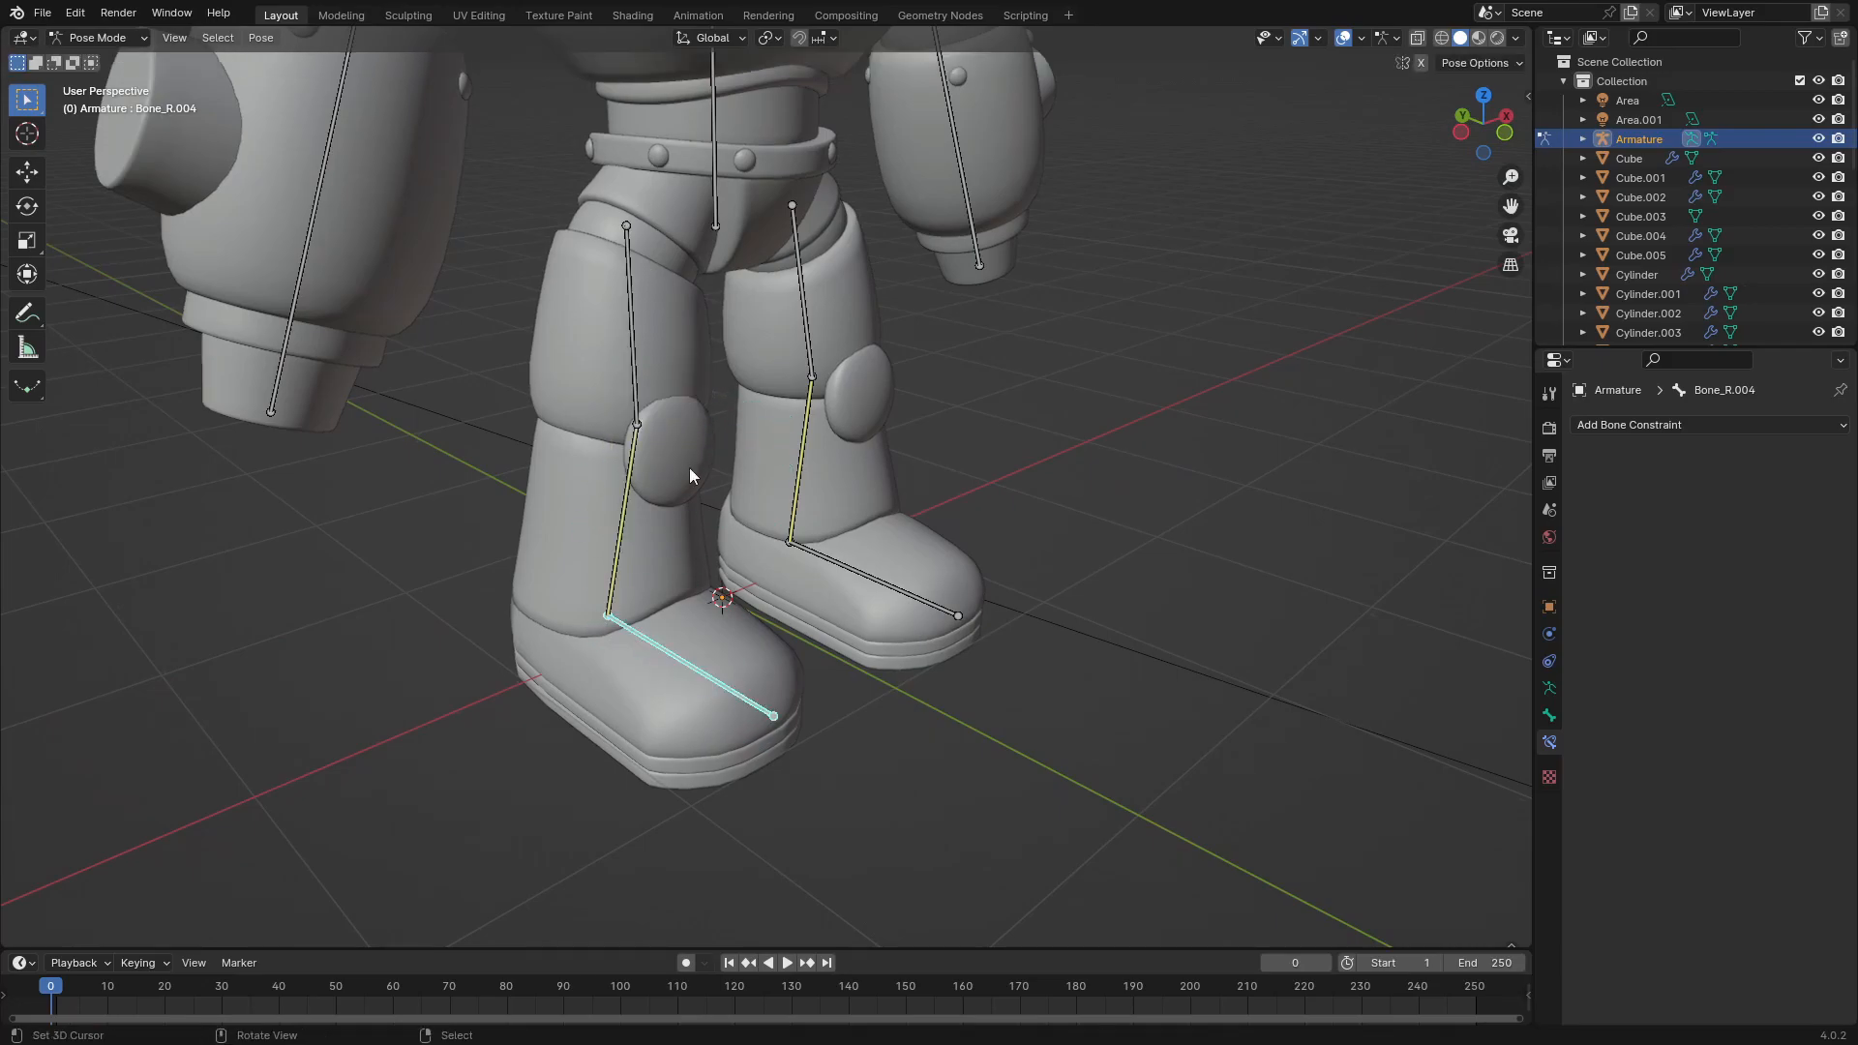
pyautogui.press('KP_1')
pyautogui.press('g')
pyautogui.rightClick(651, 400)
# Step: Try rotating the left upper arm bone and the left forearm bone in front view
pyautogui.scroll(-3, 1019, 294)
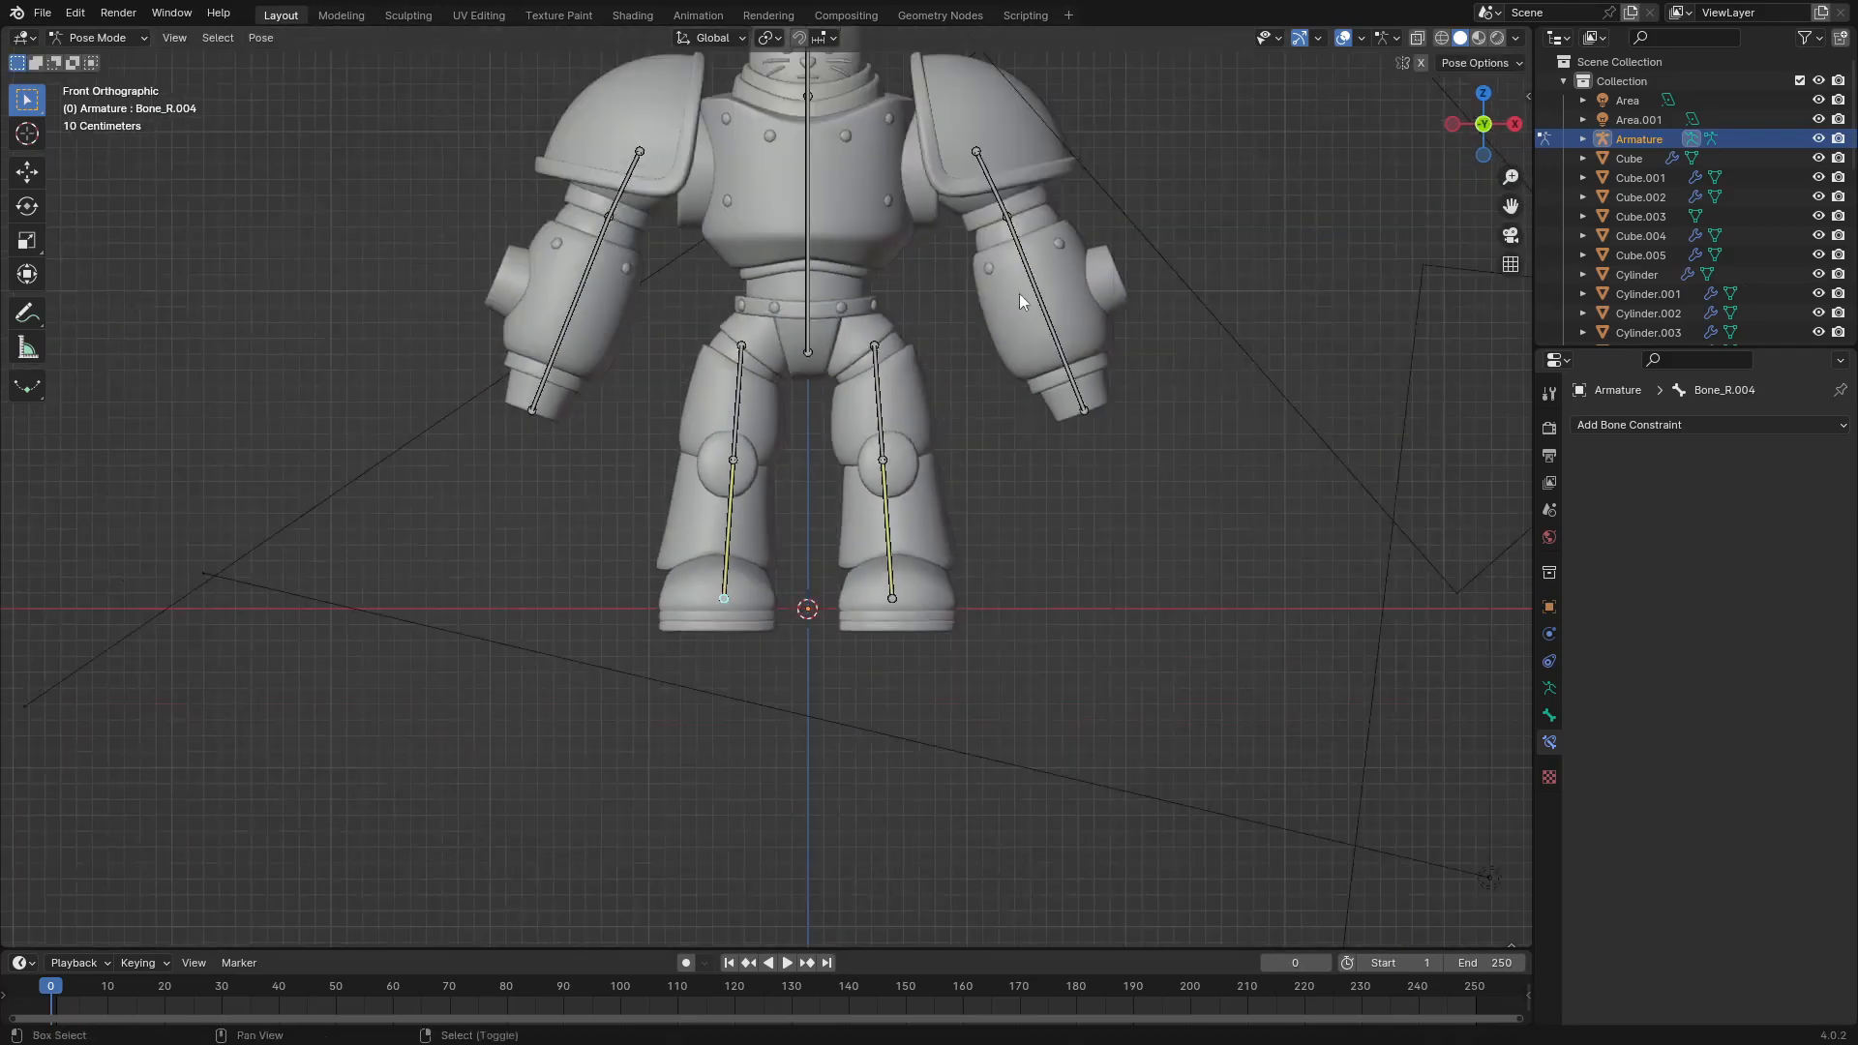
pyautogui.keyDown('shift'); pyautogui.scroll(3, 1019, 303); pyautogui.keyUp('shift')
pyautogui.rightClick(989, 332)
pyautogui.press('r')
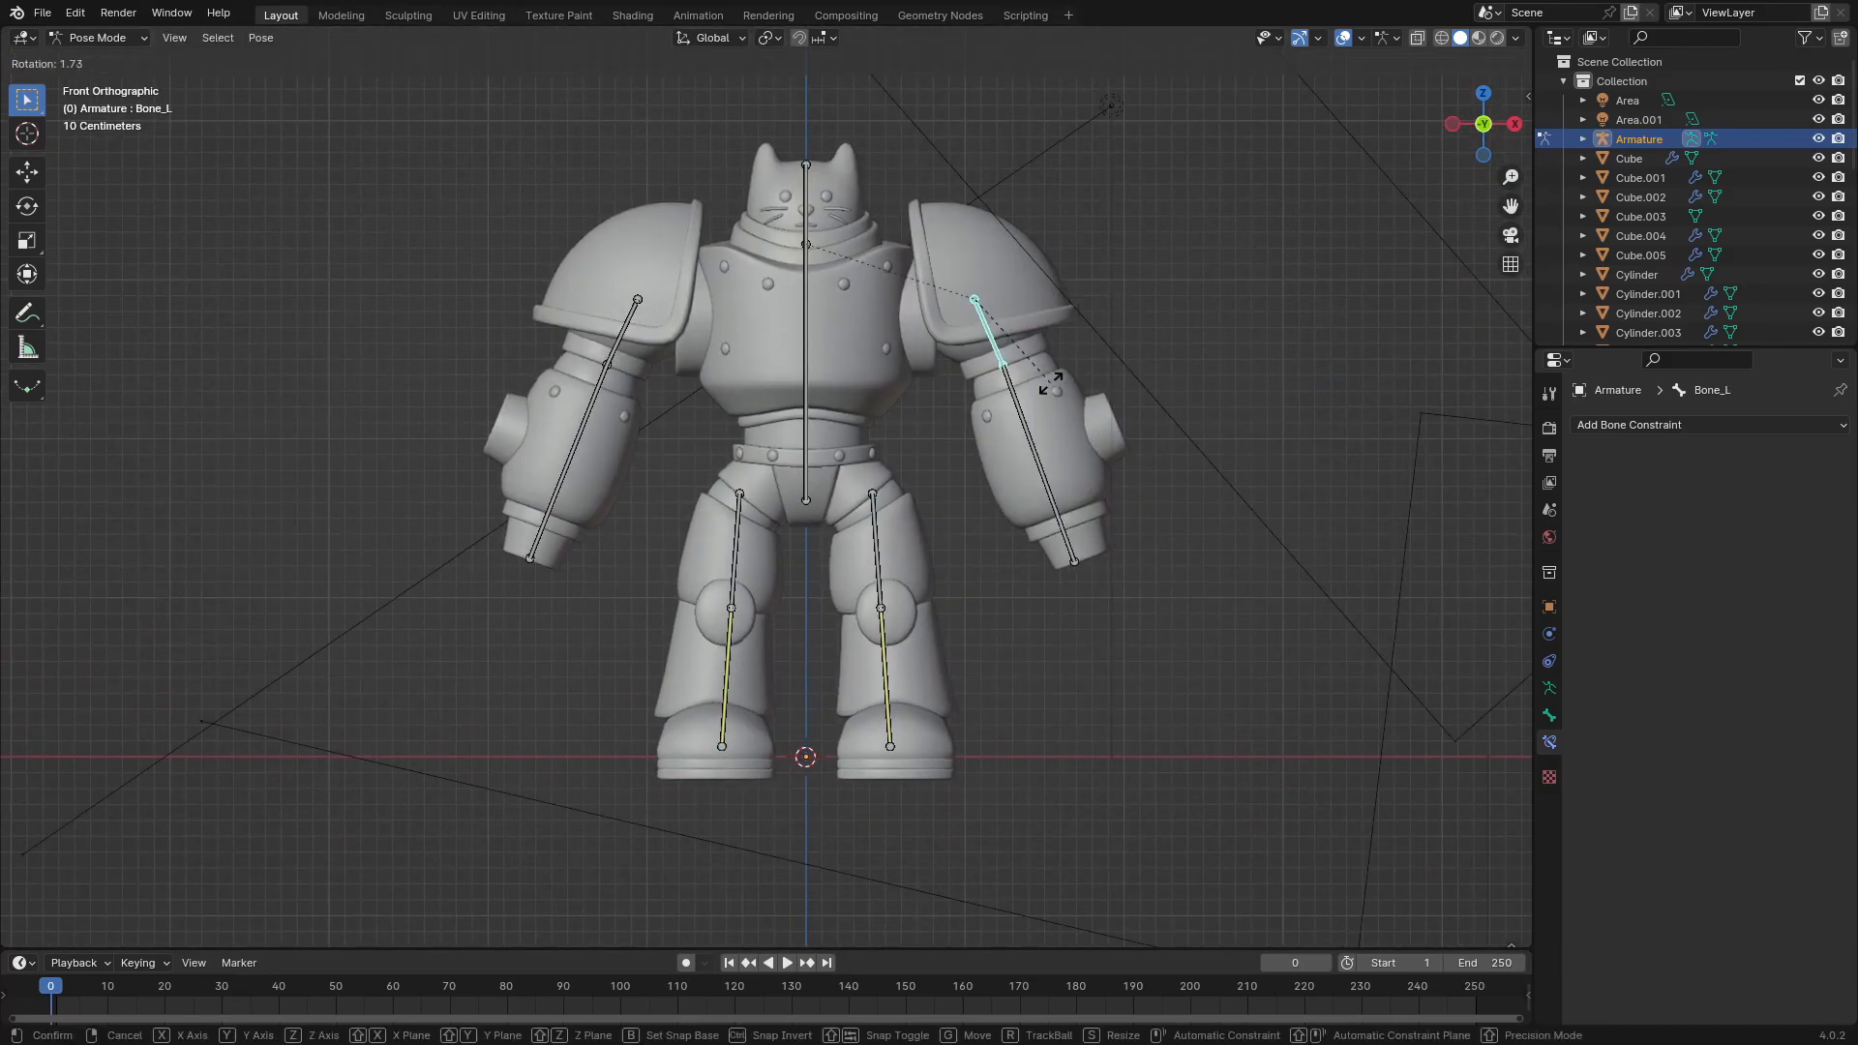
pyautogui.click(1039, 485)
pyautogui.rightClick(1039, 486)
pyautogui.press('r')
pyautogui.rightClick(1127, 413)
pyautogui.scroll(-2, 967, 363)
pyautogui.keyDown('shift'); pyautogui.moveTo(832, 323); pyautogui.dragTo(856, 420, button='middle'); pyautogui.keyUp('shift')
pyautogui.scroll(2, 824, 391)
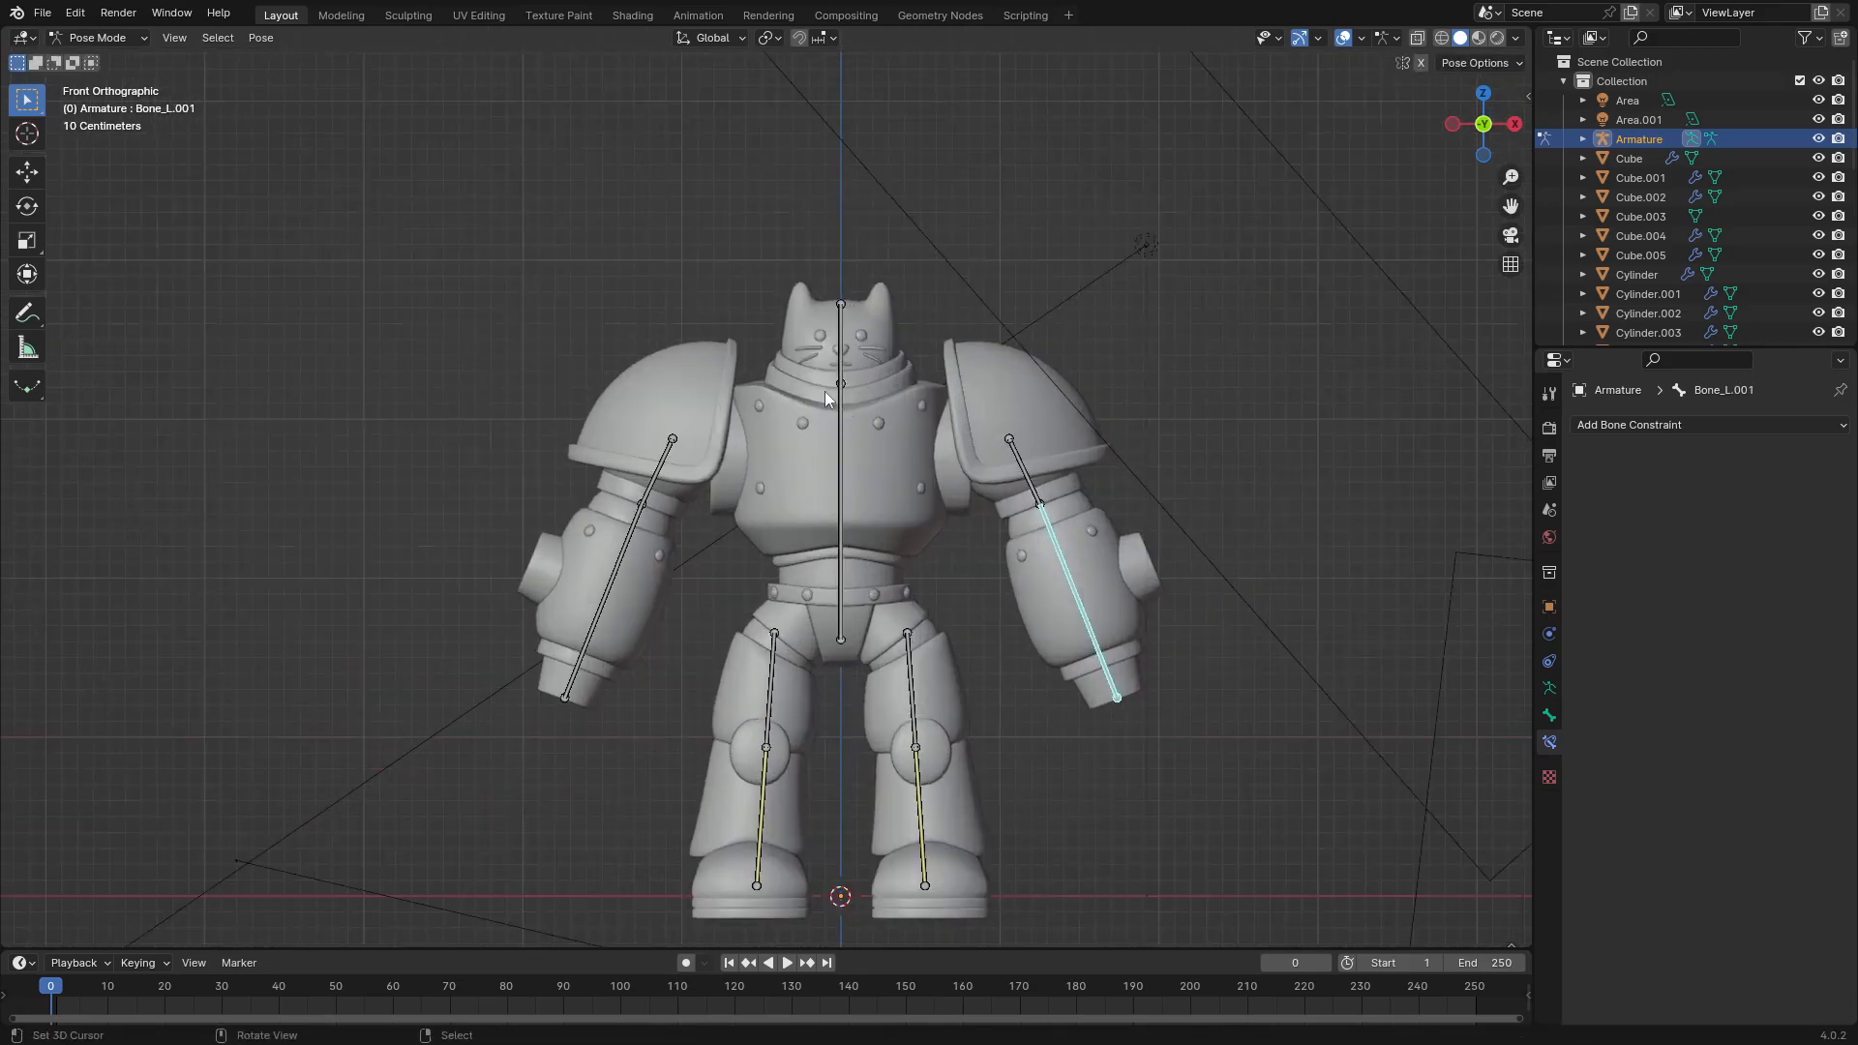
# Step: In Object Mode, select the chest rivets, the chest armour and the cylindrical shoulder joints
pyautogui.hotkey('ctrl', 'Tab')
pyautogui.scroll(-1, 827, 379)
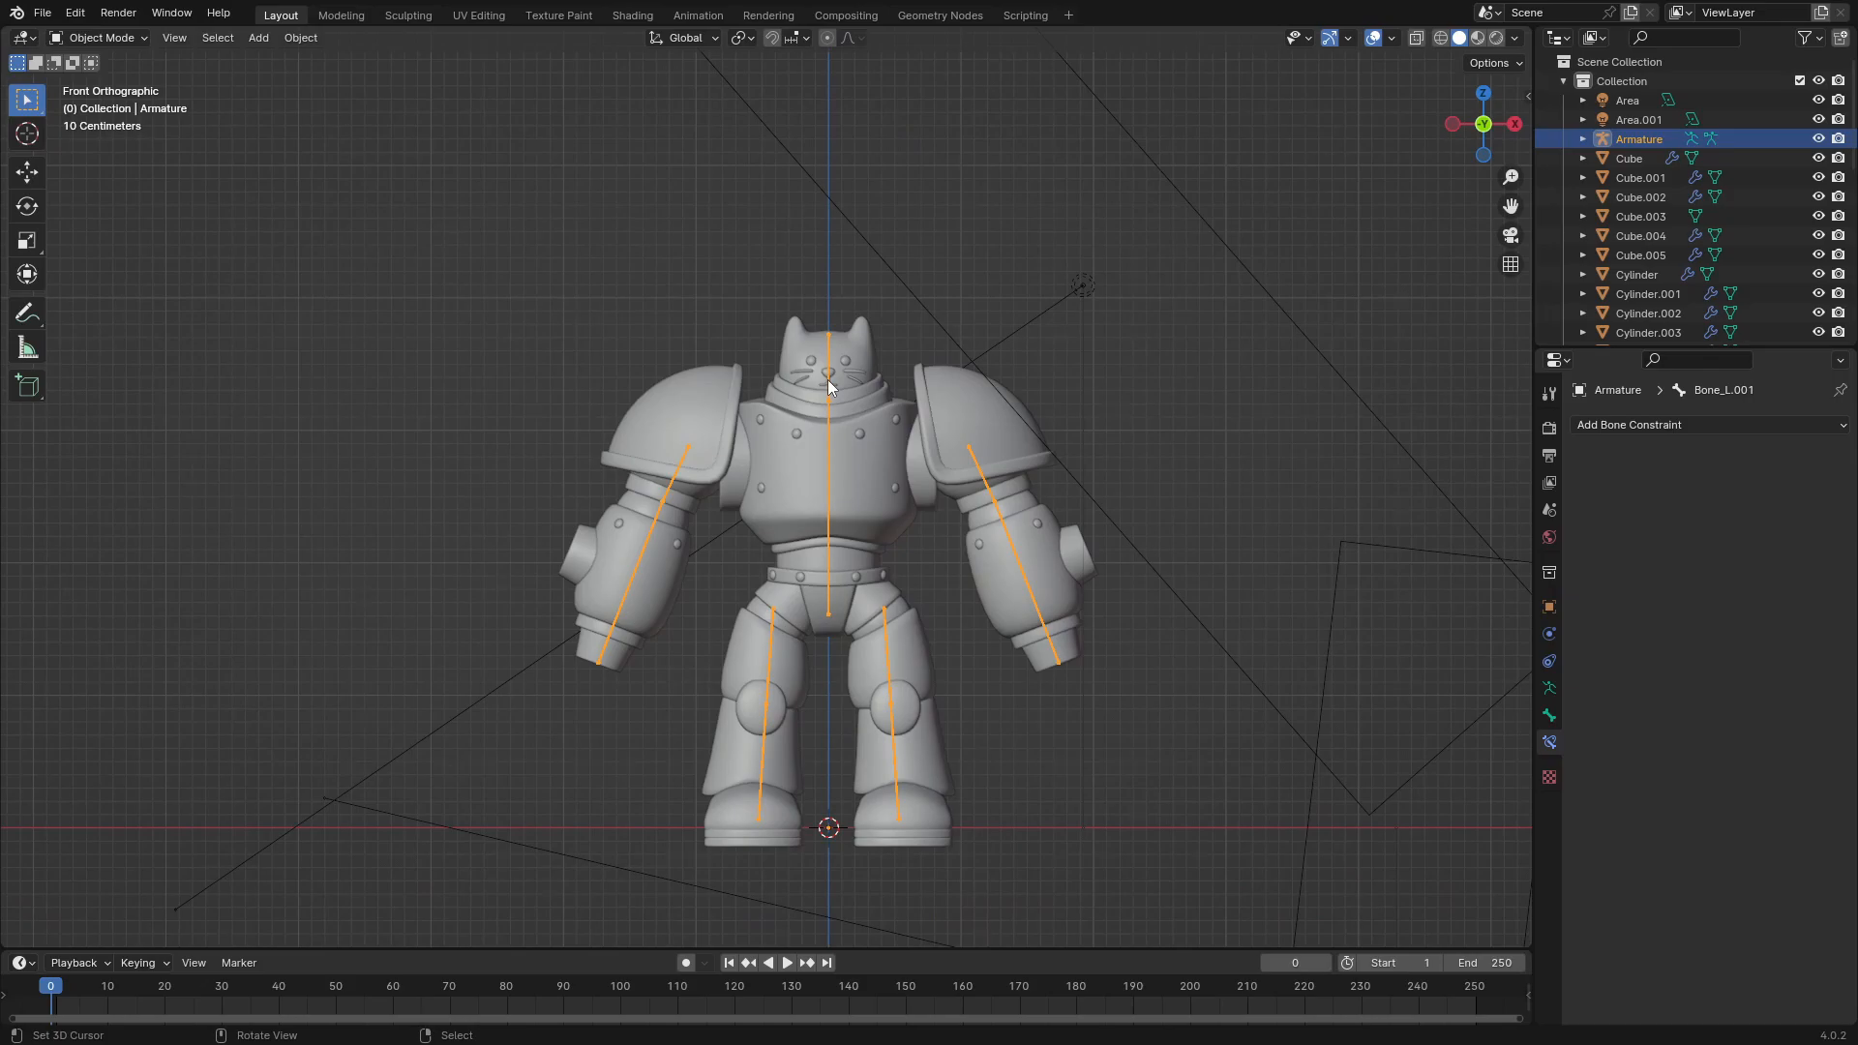
pyautogui.scroll(3, 827, 384)
pyautogui.click(821, 393)
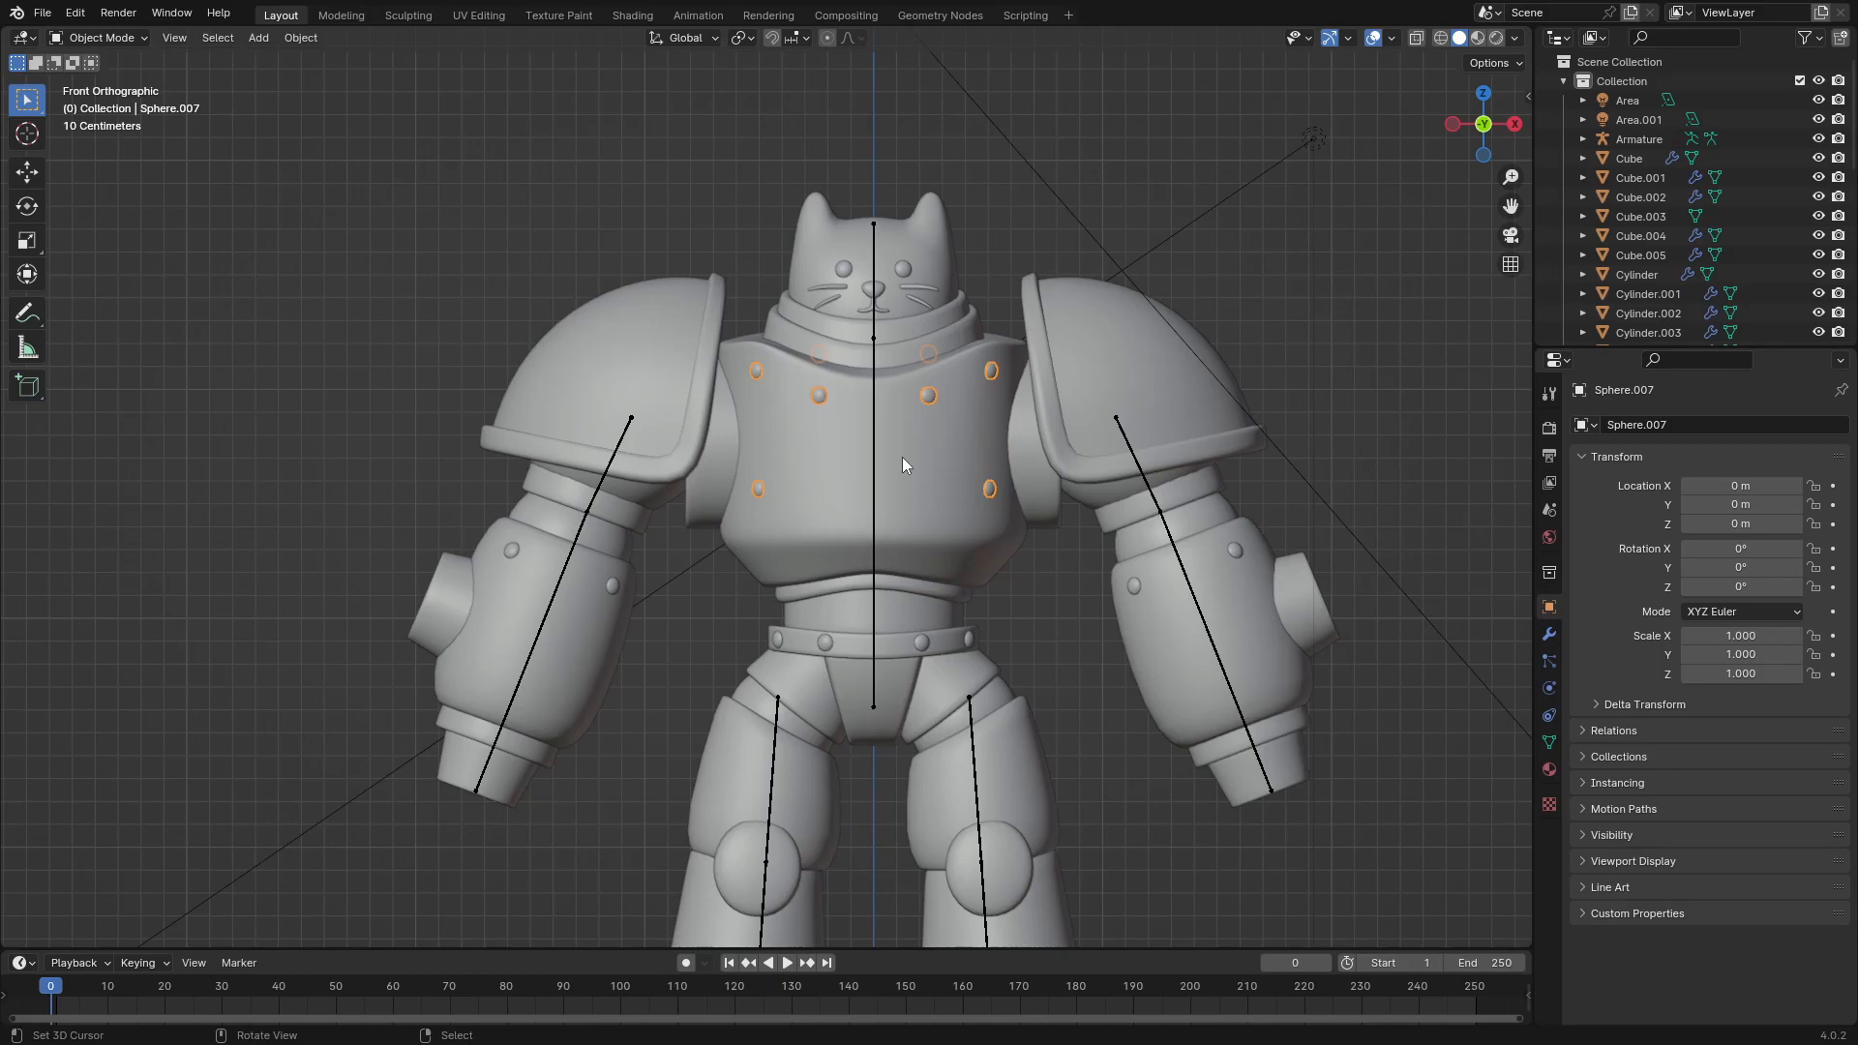
pyautogui.keyDown('shift'); pyautogui.moveTo(919, 556); pyautogui.dragTo(966, 490, button='middle'); pyautogui.keyUp('shift')
pyautogui.scroll(1, 972, 474)
pyautogui.rightClick(1018, 355)
pyautogui.keyDown('shift'); pyautogui.moveTo(1096, 358); pyautogui.dragTo(1056, 434, button='middle'); pyautogui.keyUp('shift')
pyautogui.scroll(2, 1079, 450)
pyautogui.keyDown('shift'); pyautogui.click(1173, 472); pyautogui.keyUp('shift')
pyautogui.keyDown('shift'); pyautogui.click(1081, 469); pyautogui.keyUp('shift')
pyautogui.keyDown('shift'); pyautogui.click(1251, 468); pyautogui.keyUp('shift')
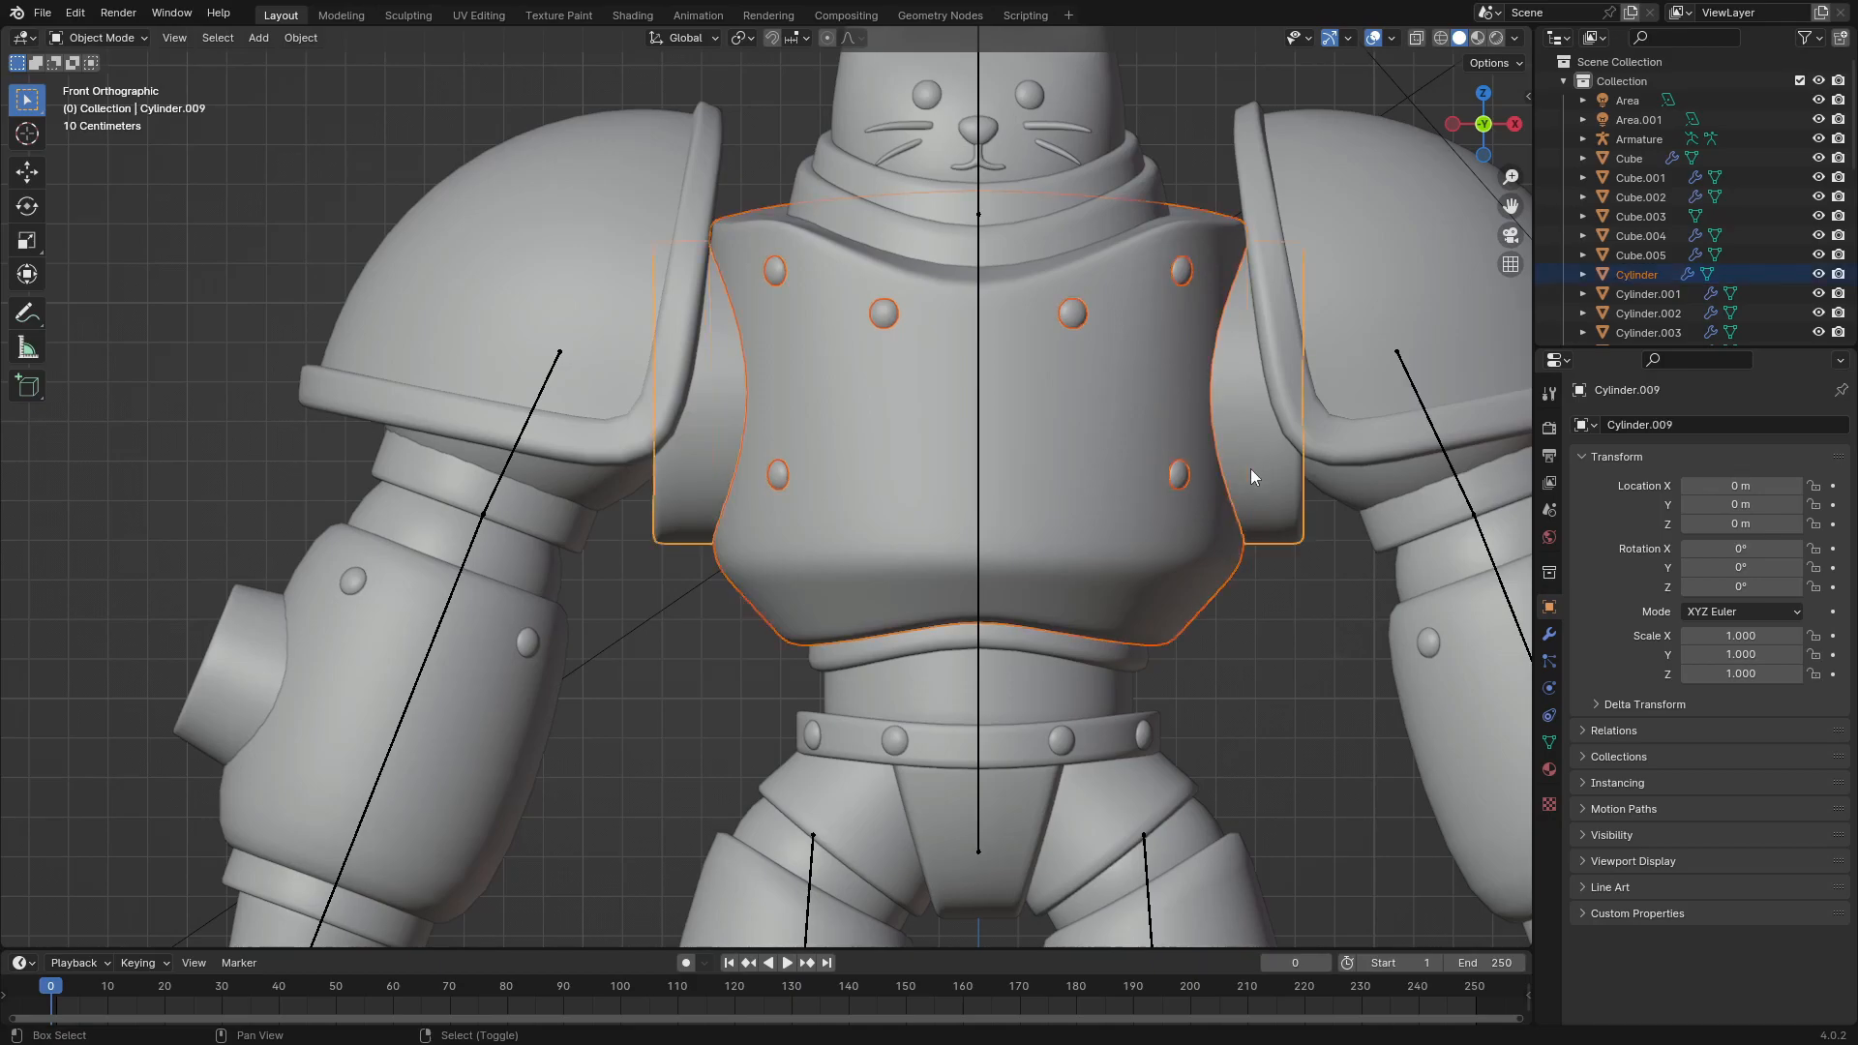
# Step: Add the waist, belt, groin plate, hip pieces and both neck collar rings to the torso selection
pyautogui.keyDown('shift'); pyautogui.click(1055, 687); pyautogui.keyUp('shift')
pyautogui.keyDown('shift'); pyautogui.moveTo(1065, 661); pyautogui.dragTo(1022, 515, button='middle'); pyautogui.keyUp('shift')
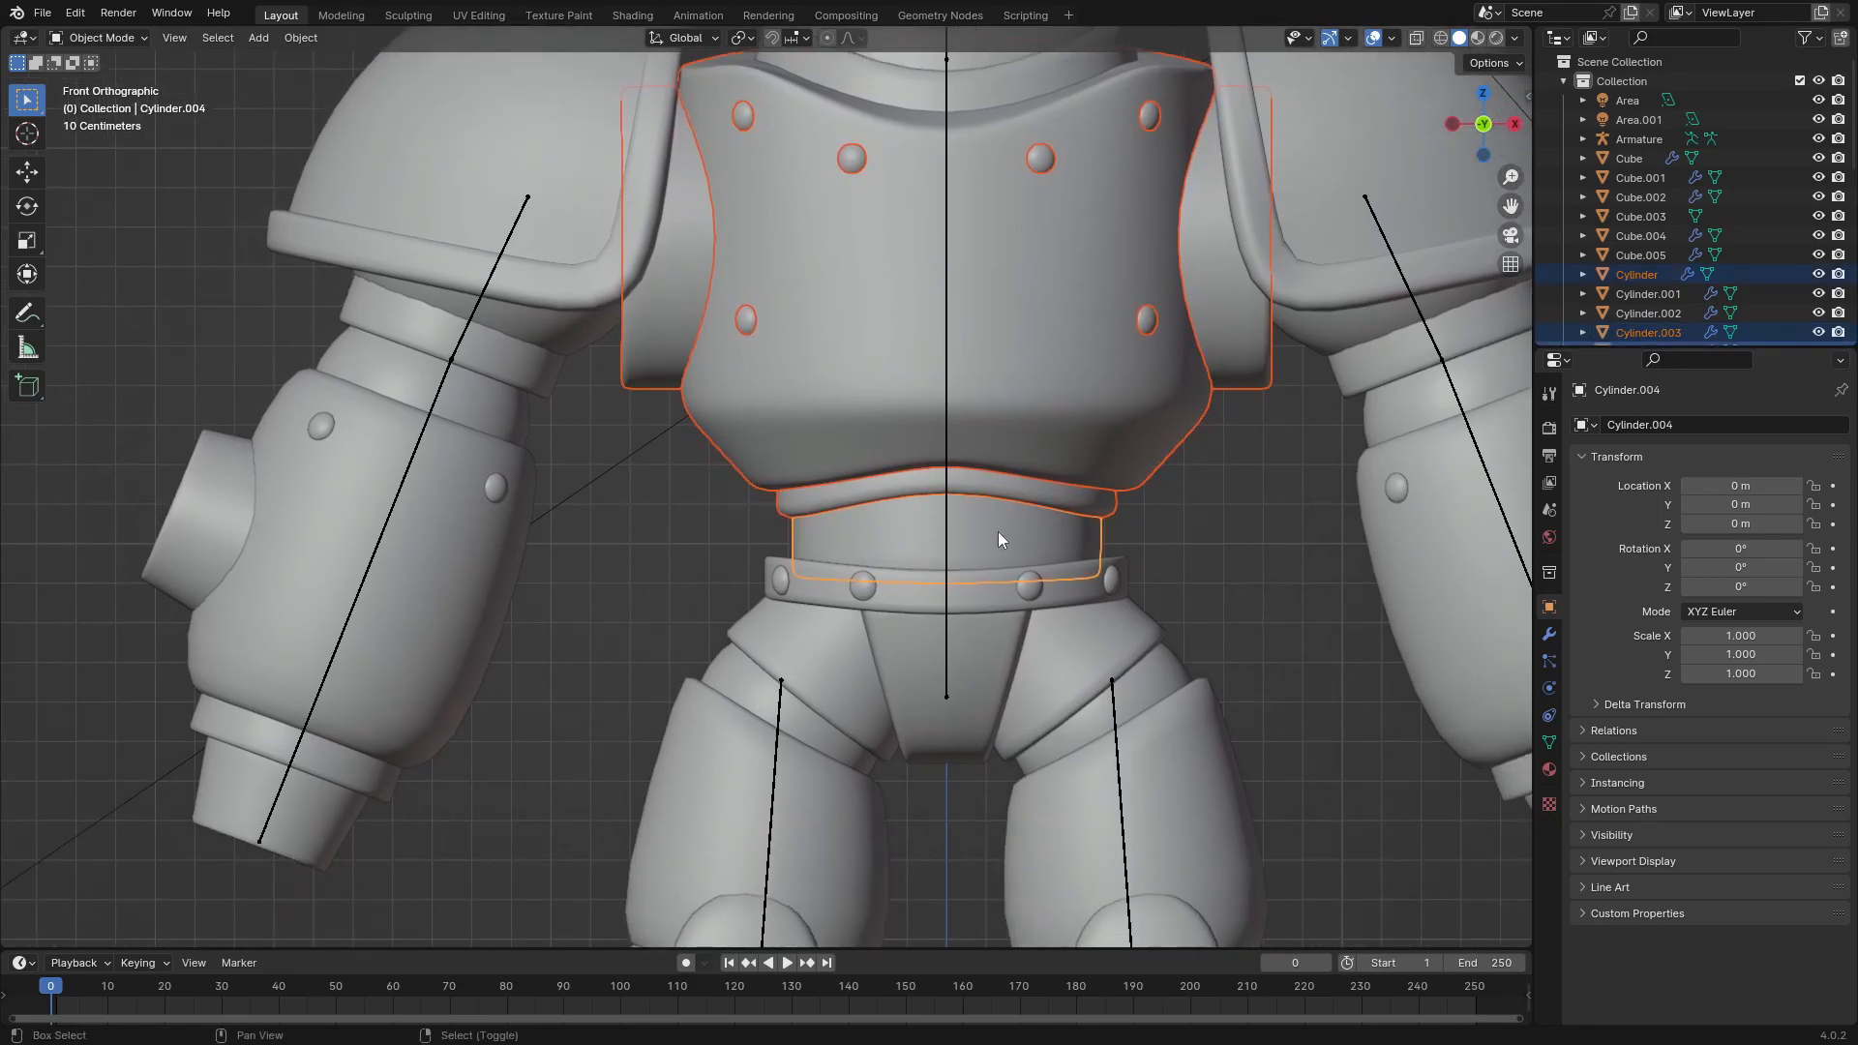
pyautogui.keyDown('shift'); pyautogui.click(981, 580); pyautogui.keyUp('shift')
pyautogui.keyDown('shift'); pyautogui.click(955, 673); pyautogui.keyUp('shift')
pyautogui.keyDown('shift'); pyautogui.click(1060, 658); pyautogui.keyUp('shift')
pyautogui.scroll(-5, 968, 540)
pyautogui.press('g')
pyautogui.rightClick(973, 527)
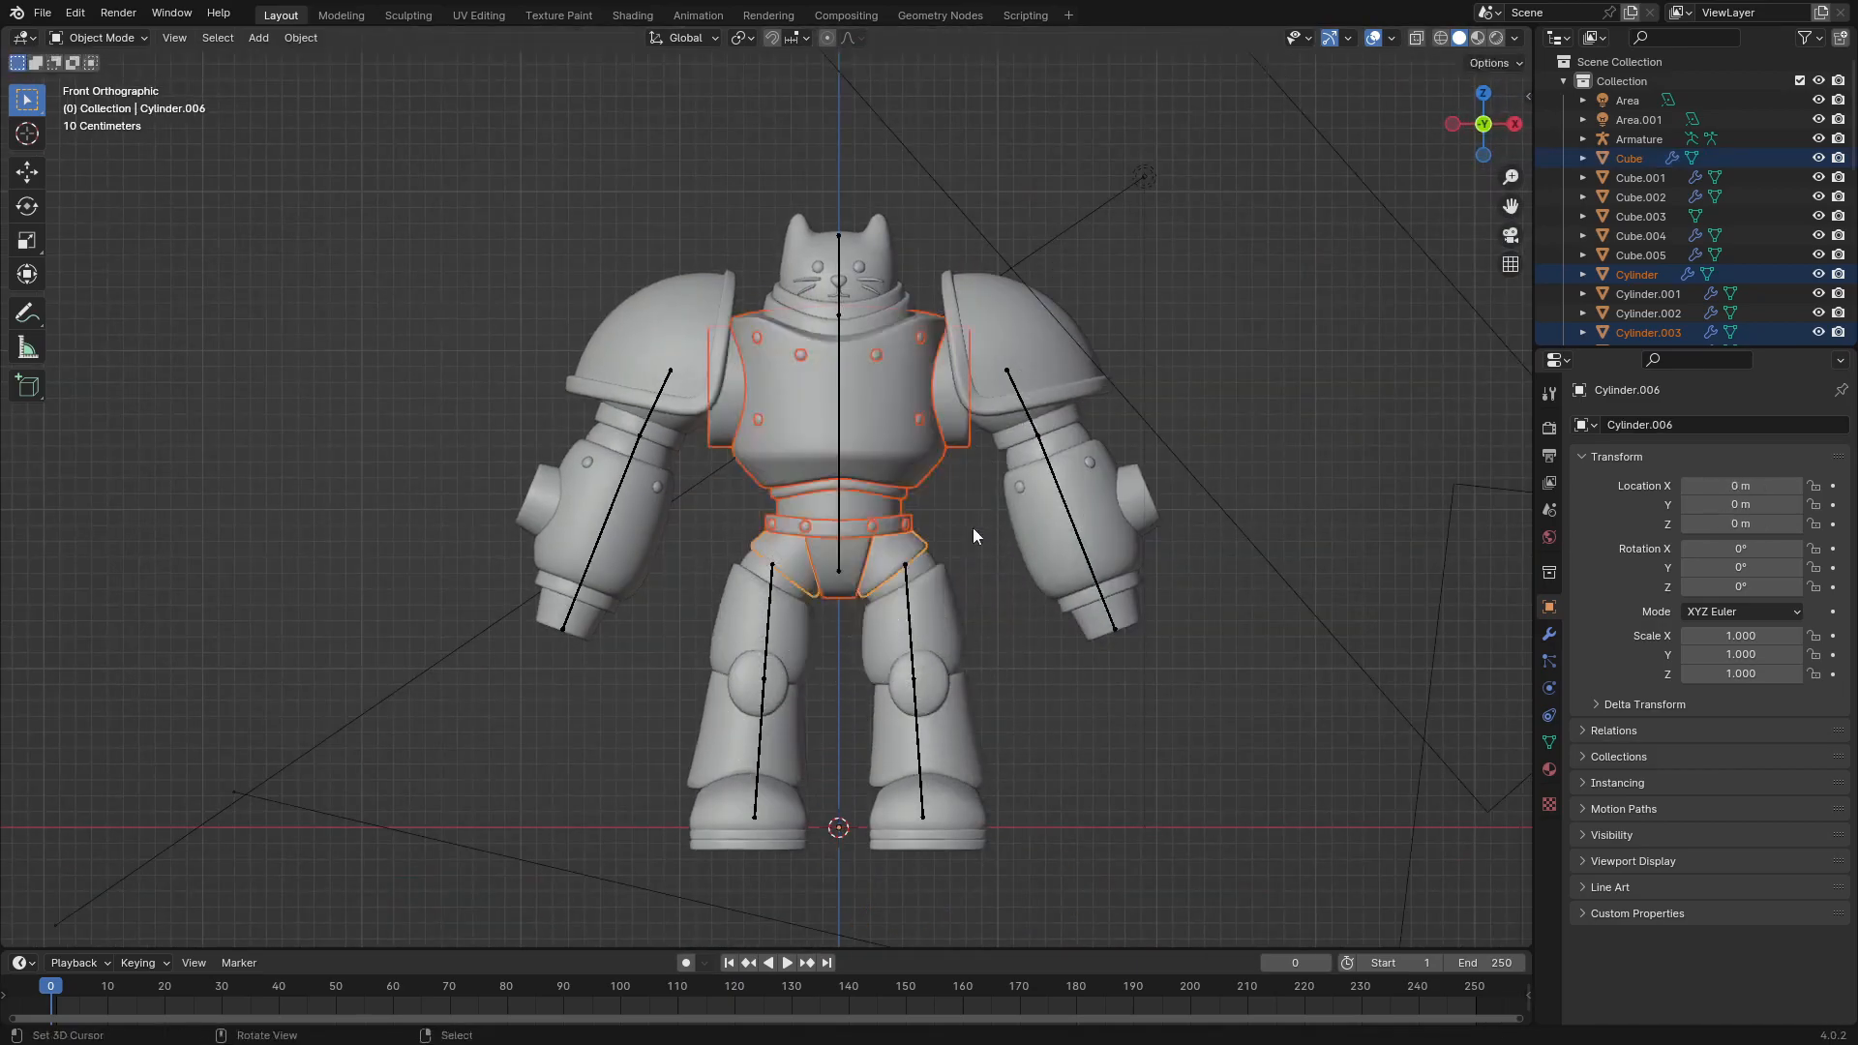
pyautogui.scroll(2, 896, 314)
pyautogui.keyDown('shift'); pyautogui.click(934, 234); pyautogui.keyUp('shift')
pyautogui.keyDown('shift'); pyautogui.click(931, 213); pyautogui.keyUp('shift')
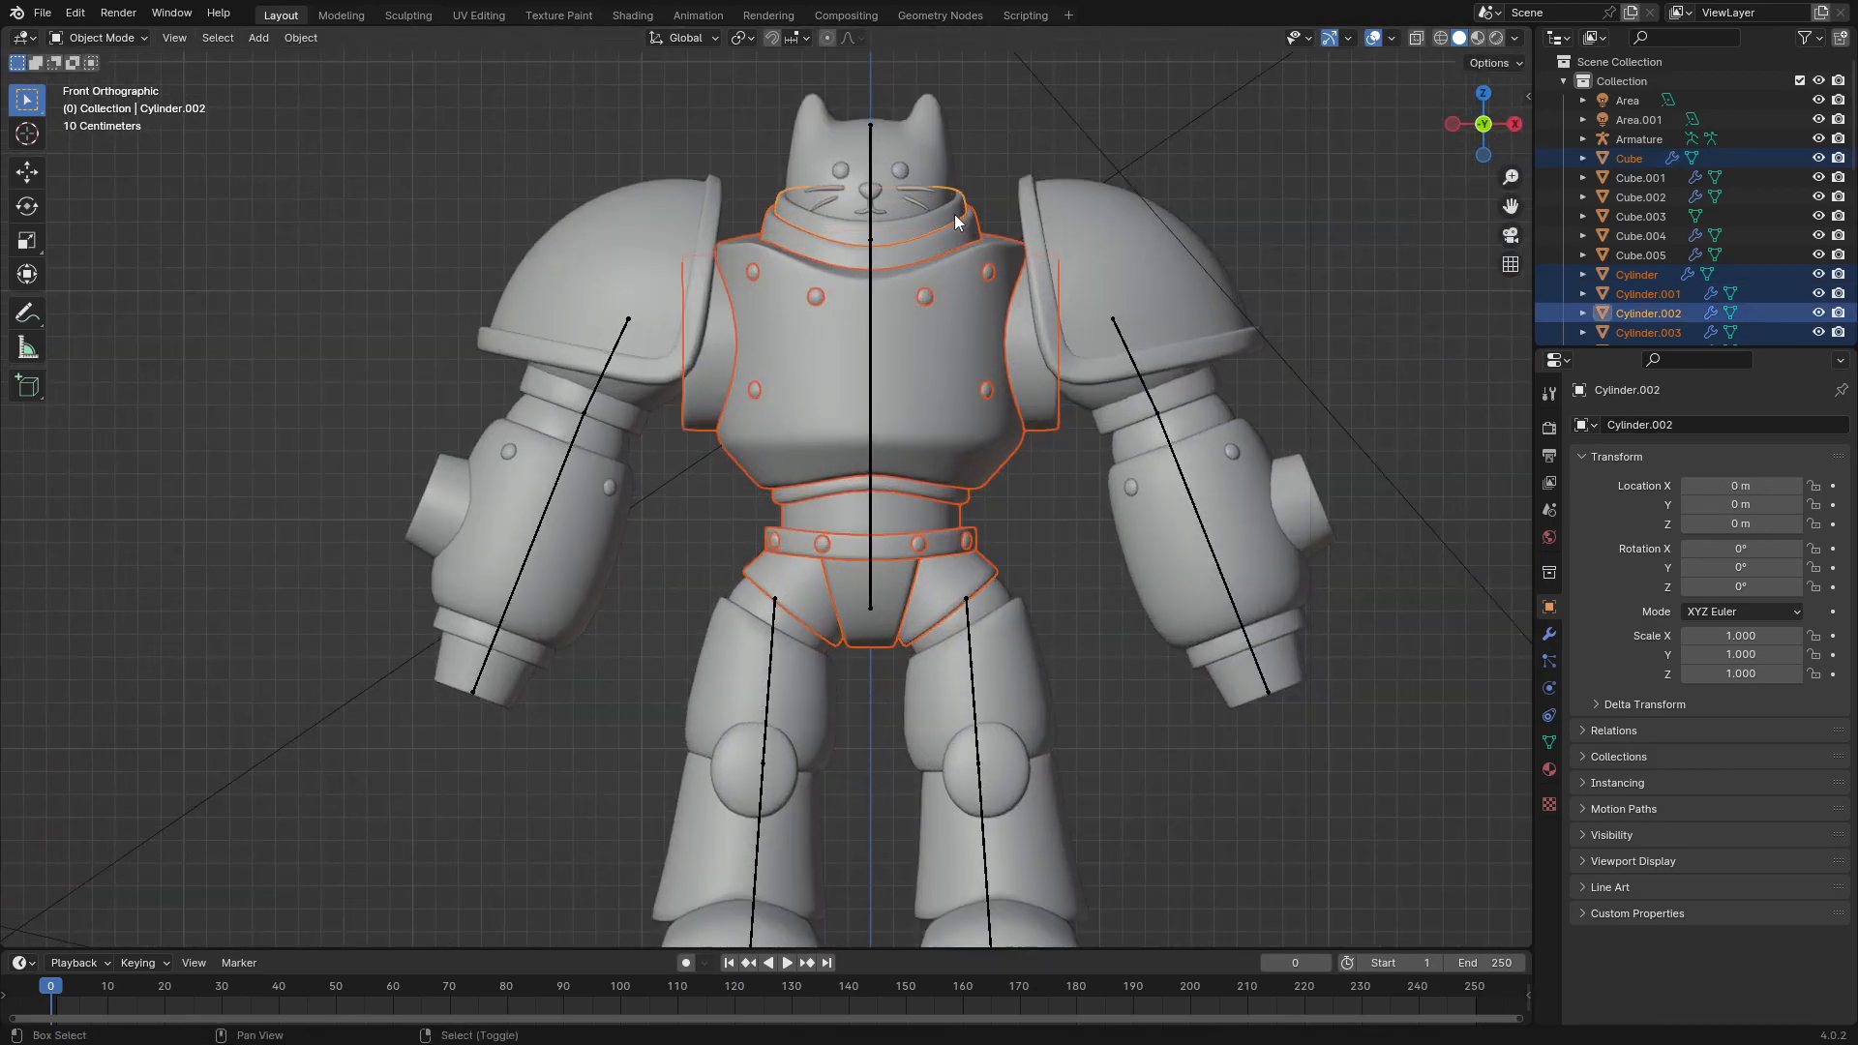
# Step: Add the armature to the selection and parent the torso pieces to the spine bone in Pose Mode with the Bone option
pyautogui.scroll(4, 962, 382)
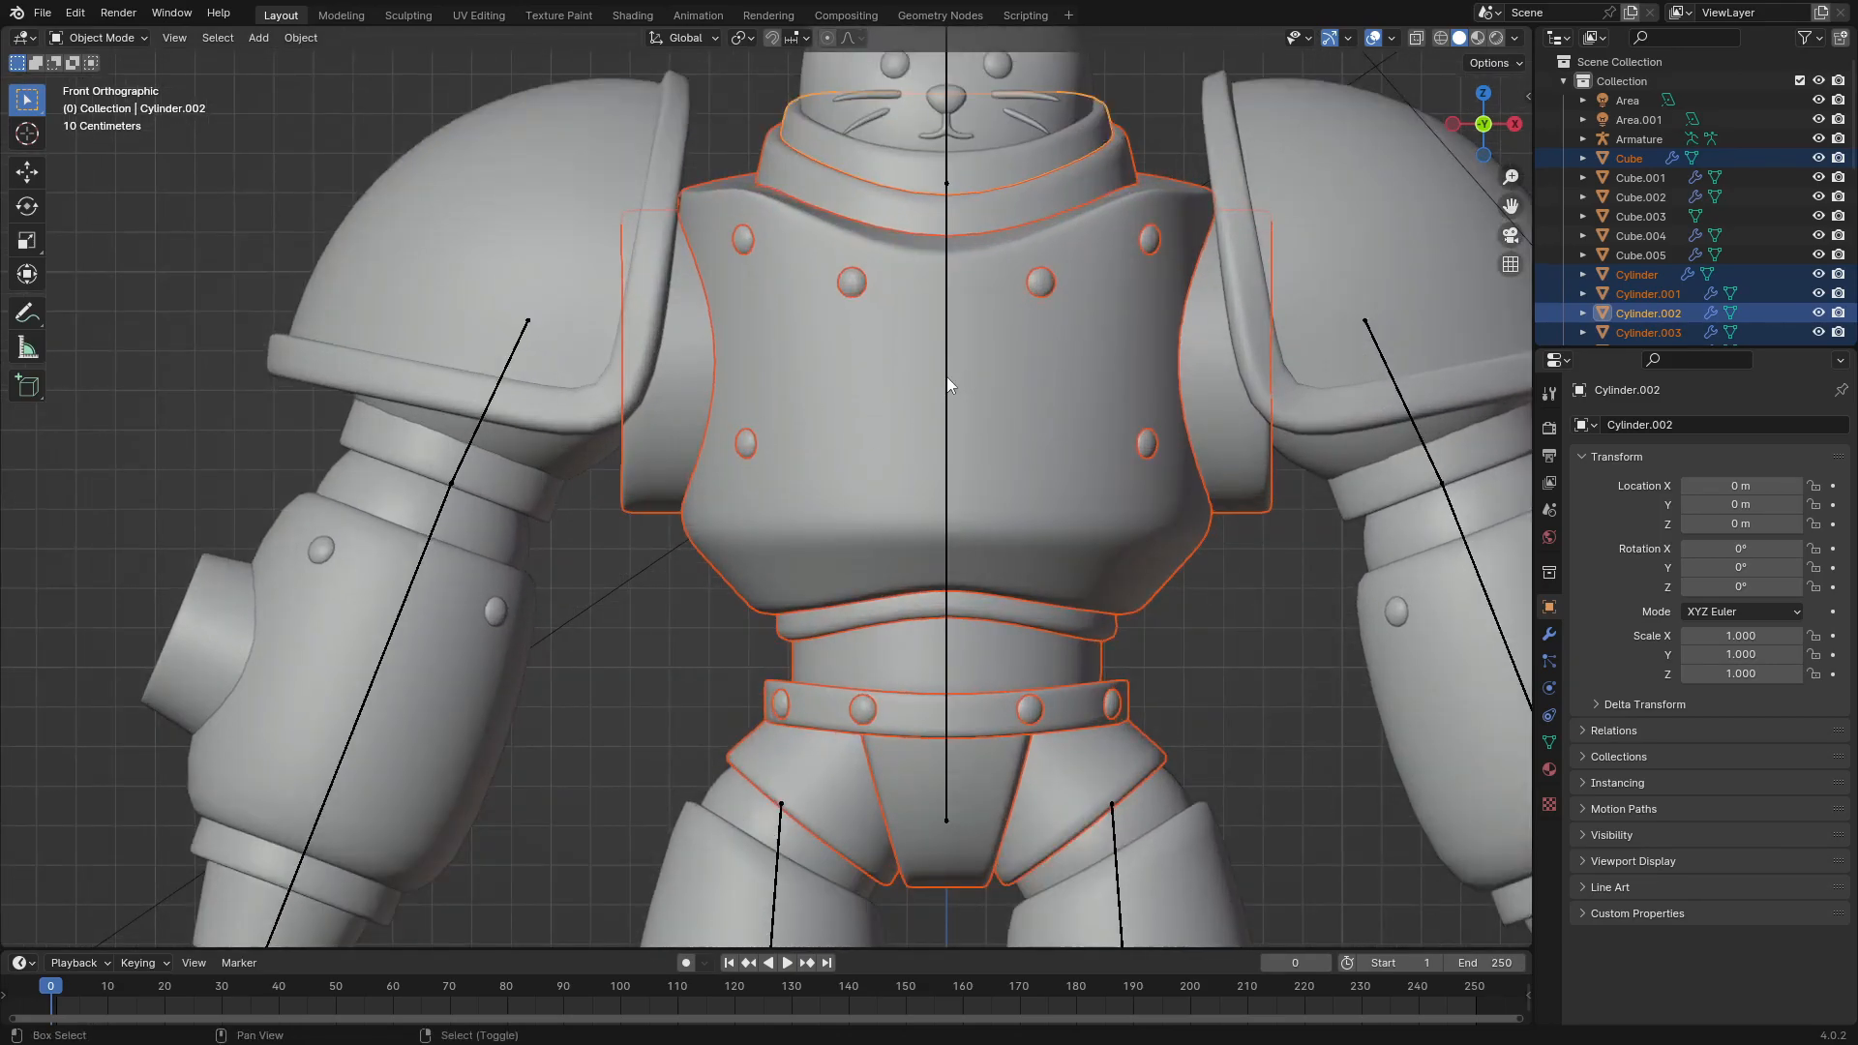
pyautogui.keyDown('shift'); pyautogui.click(947, 367); pyautogui.keyUp('shift')
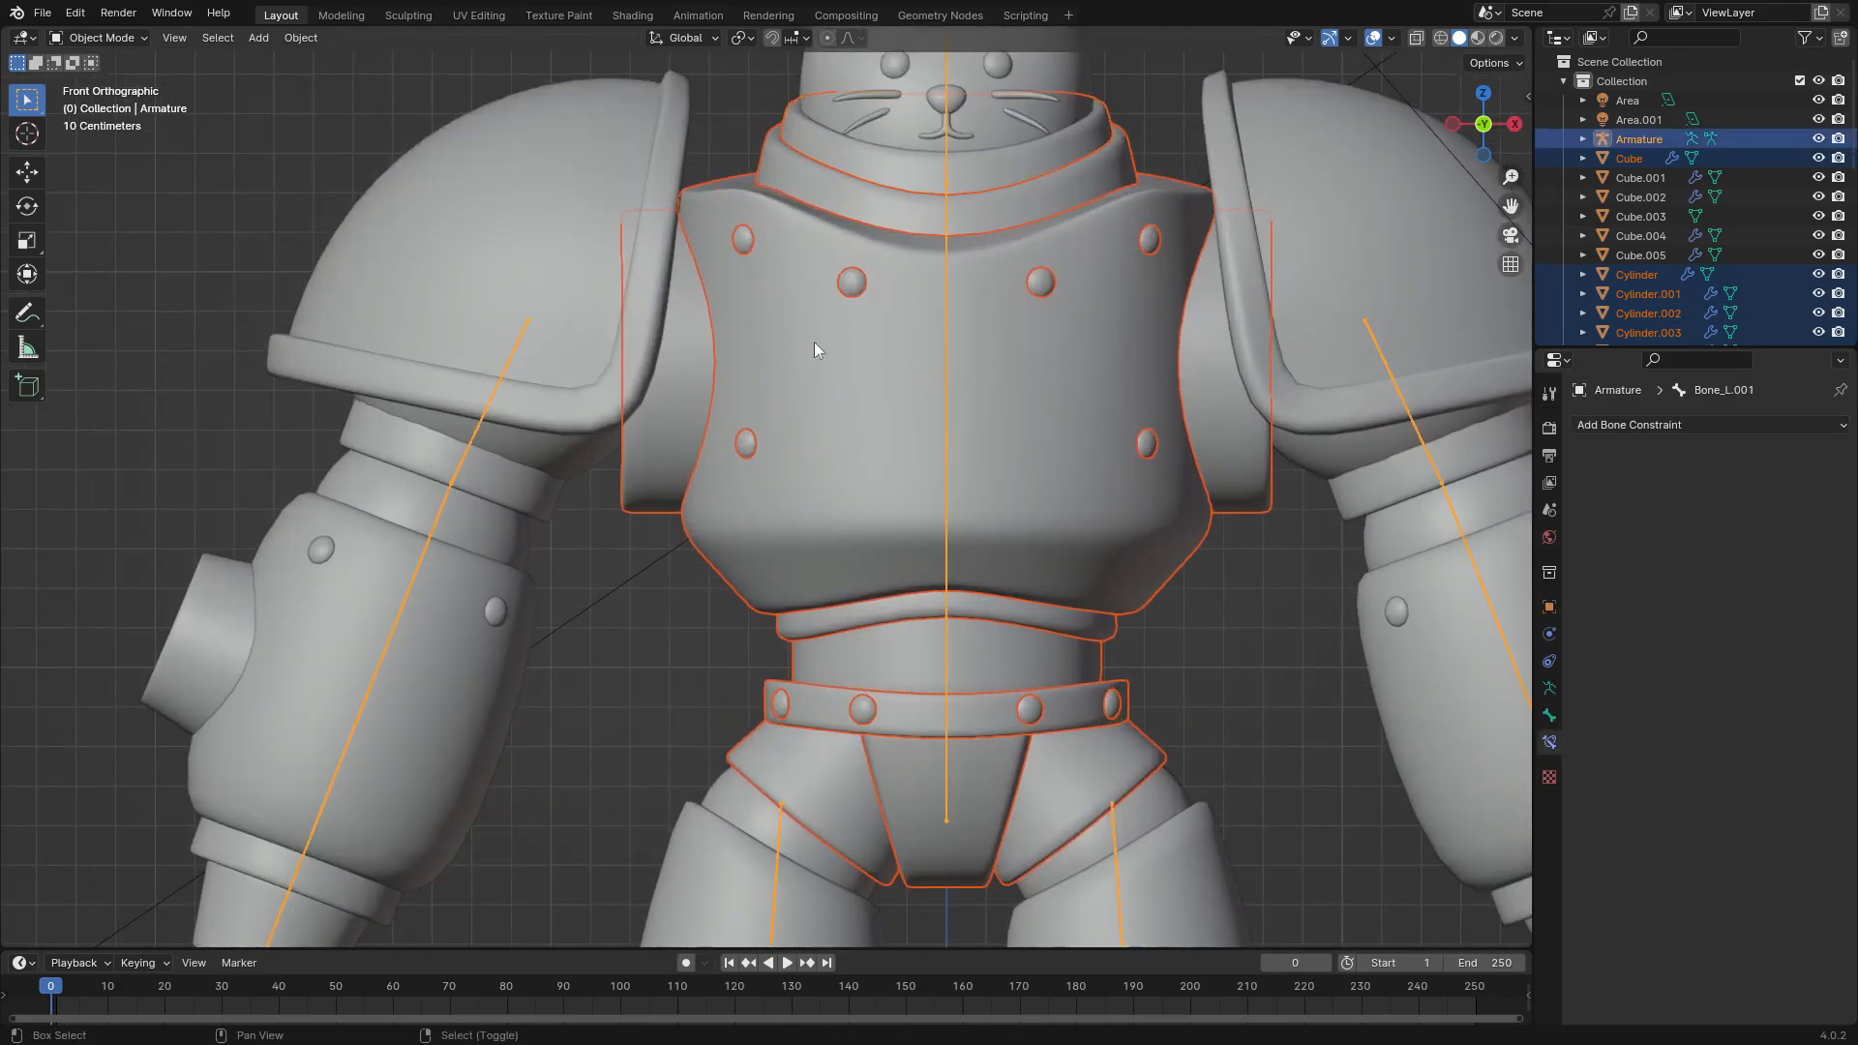
pyautogui.hotkey('ctrl', 'Tab')
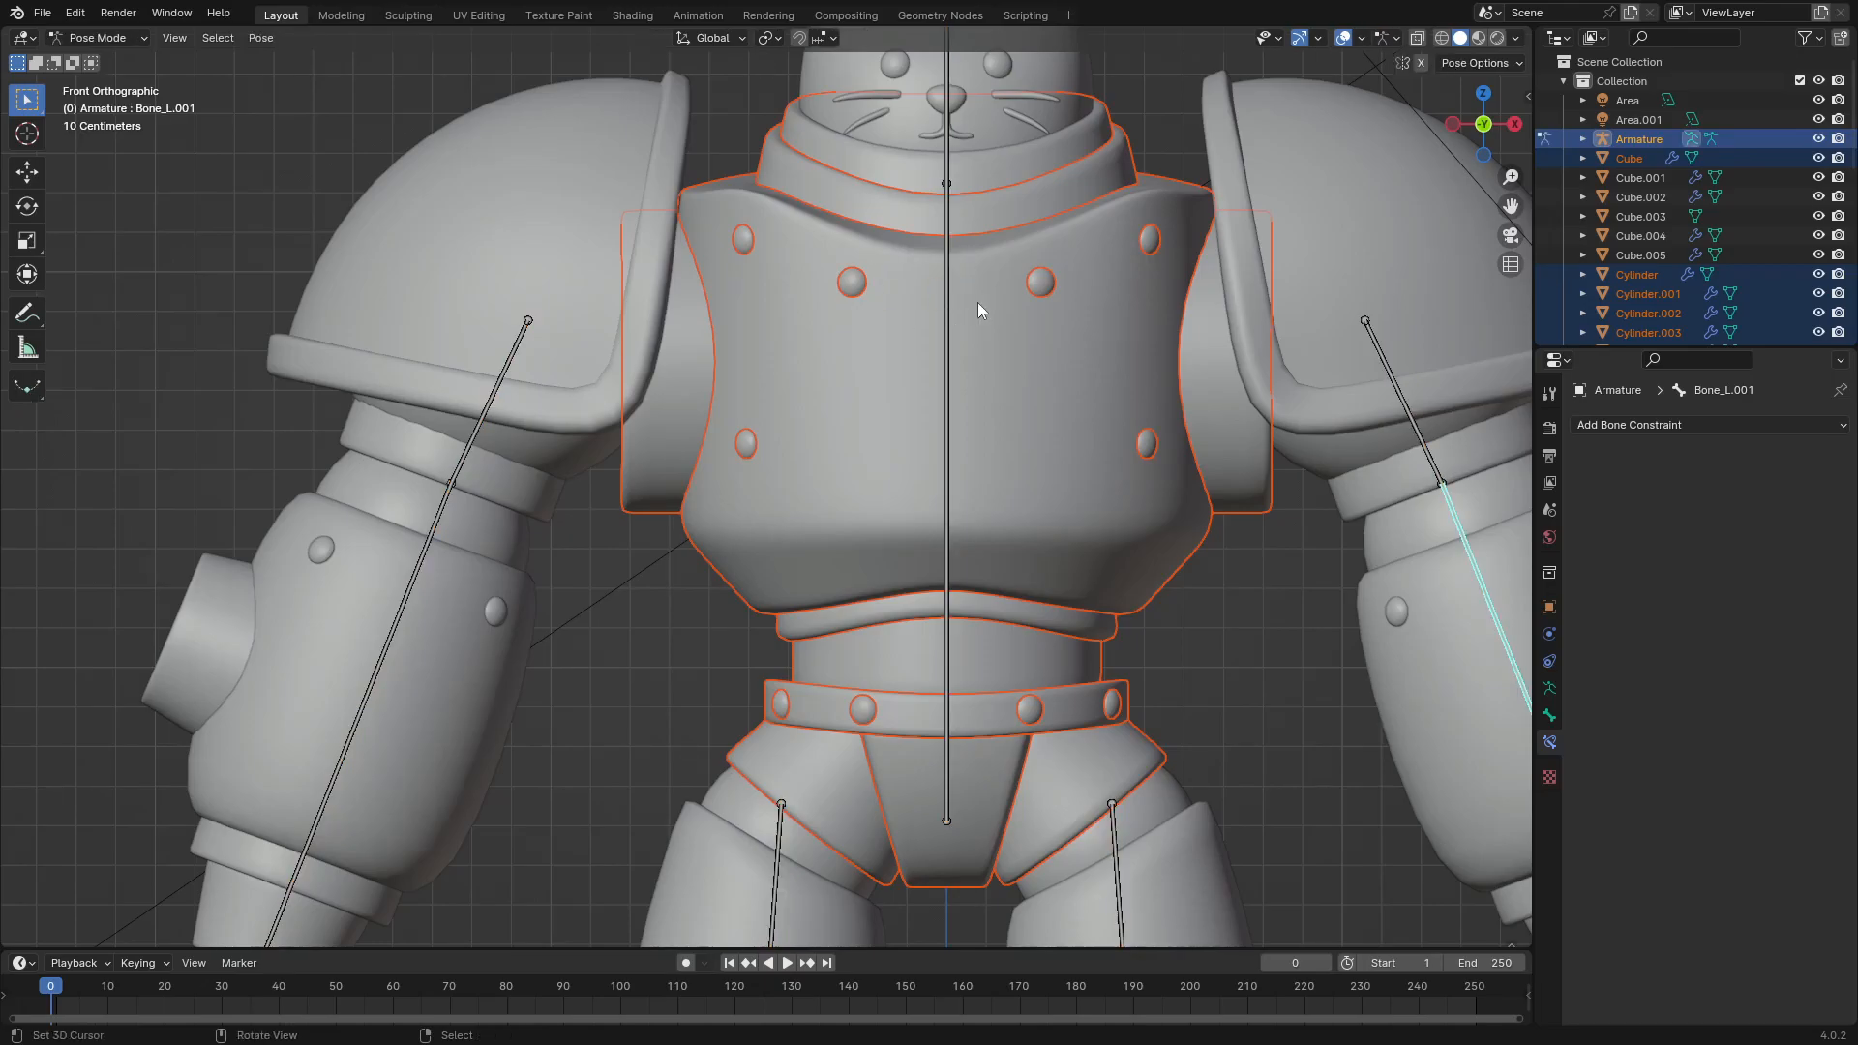
pyautogui.hotkey('ctrl', 'Tab')
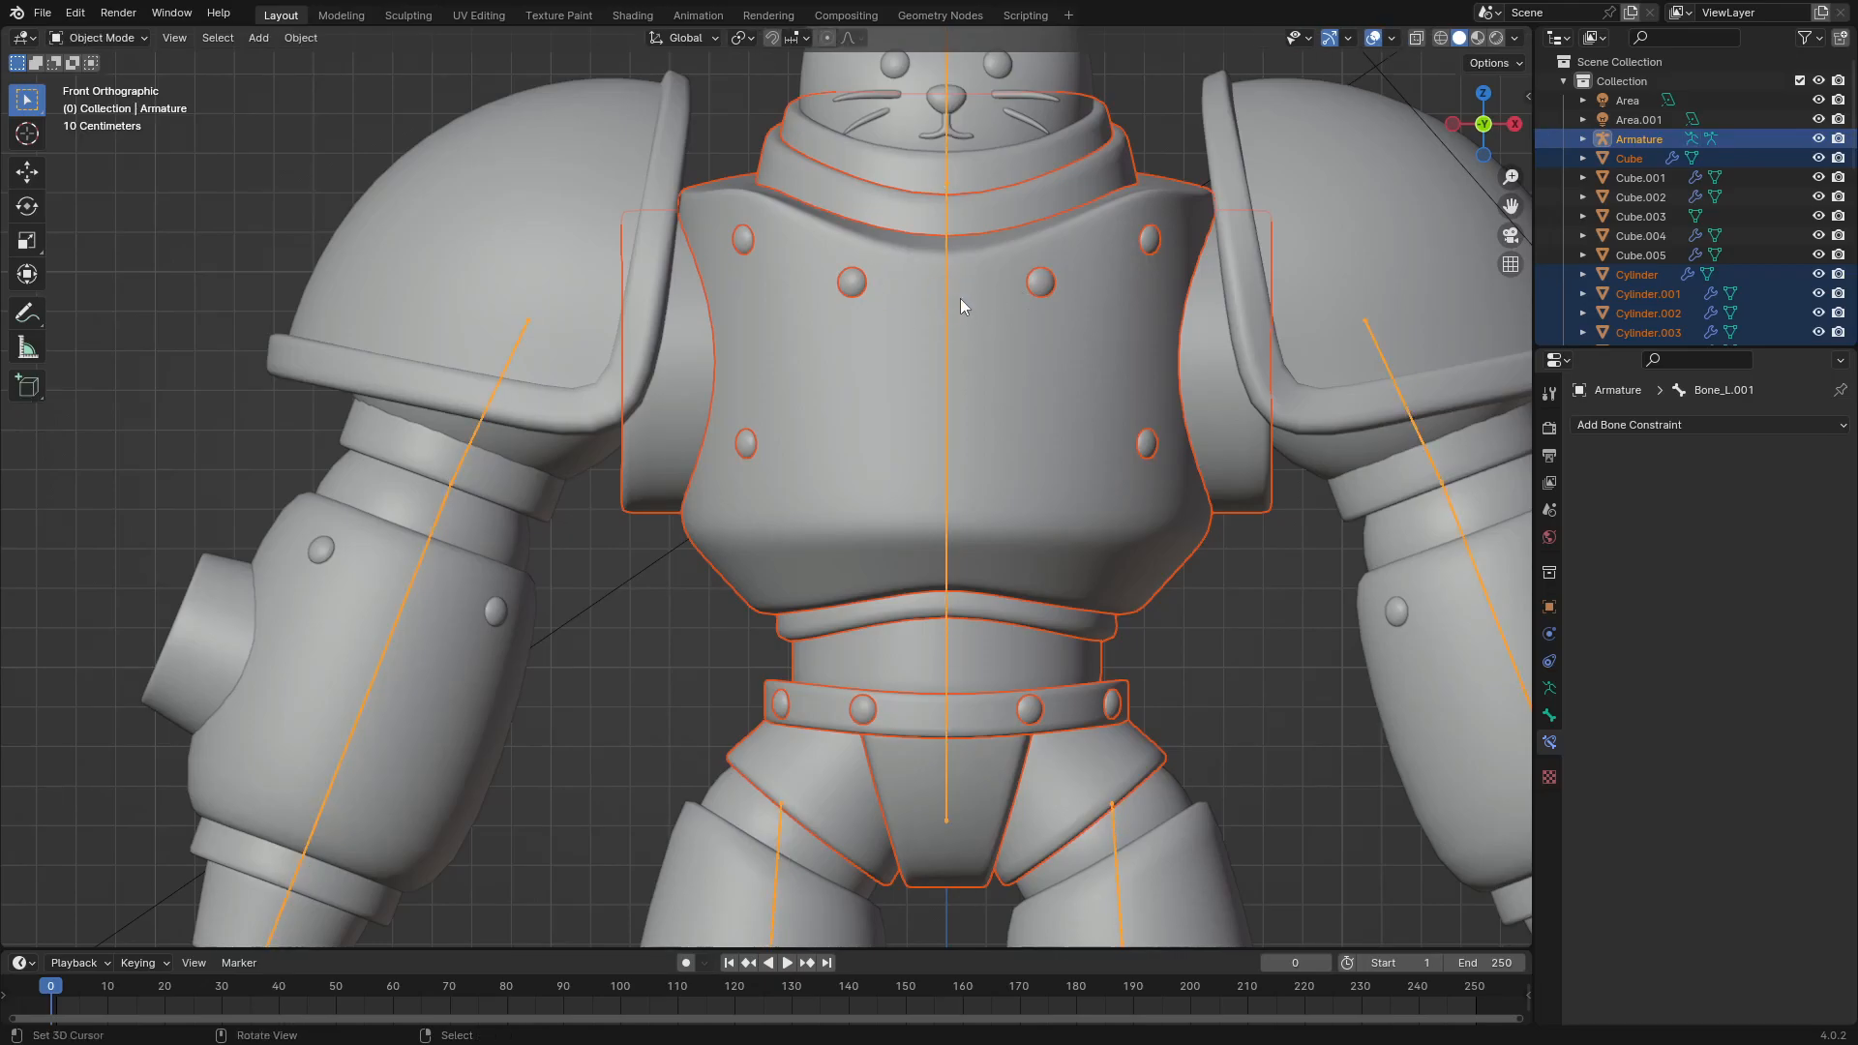
pyautogui.hotkey('ctrl', 'Tab')
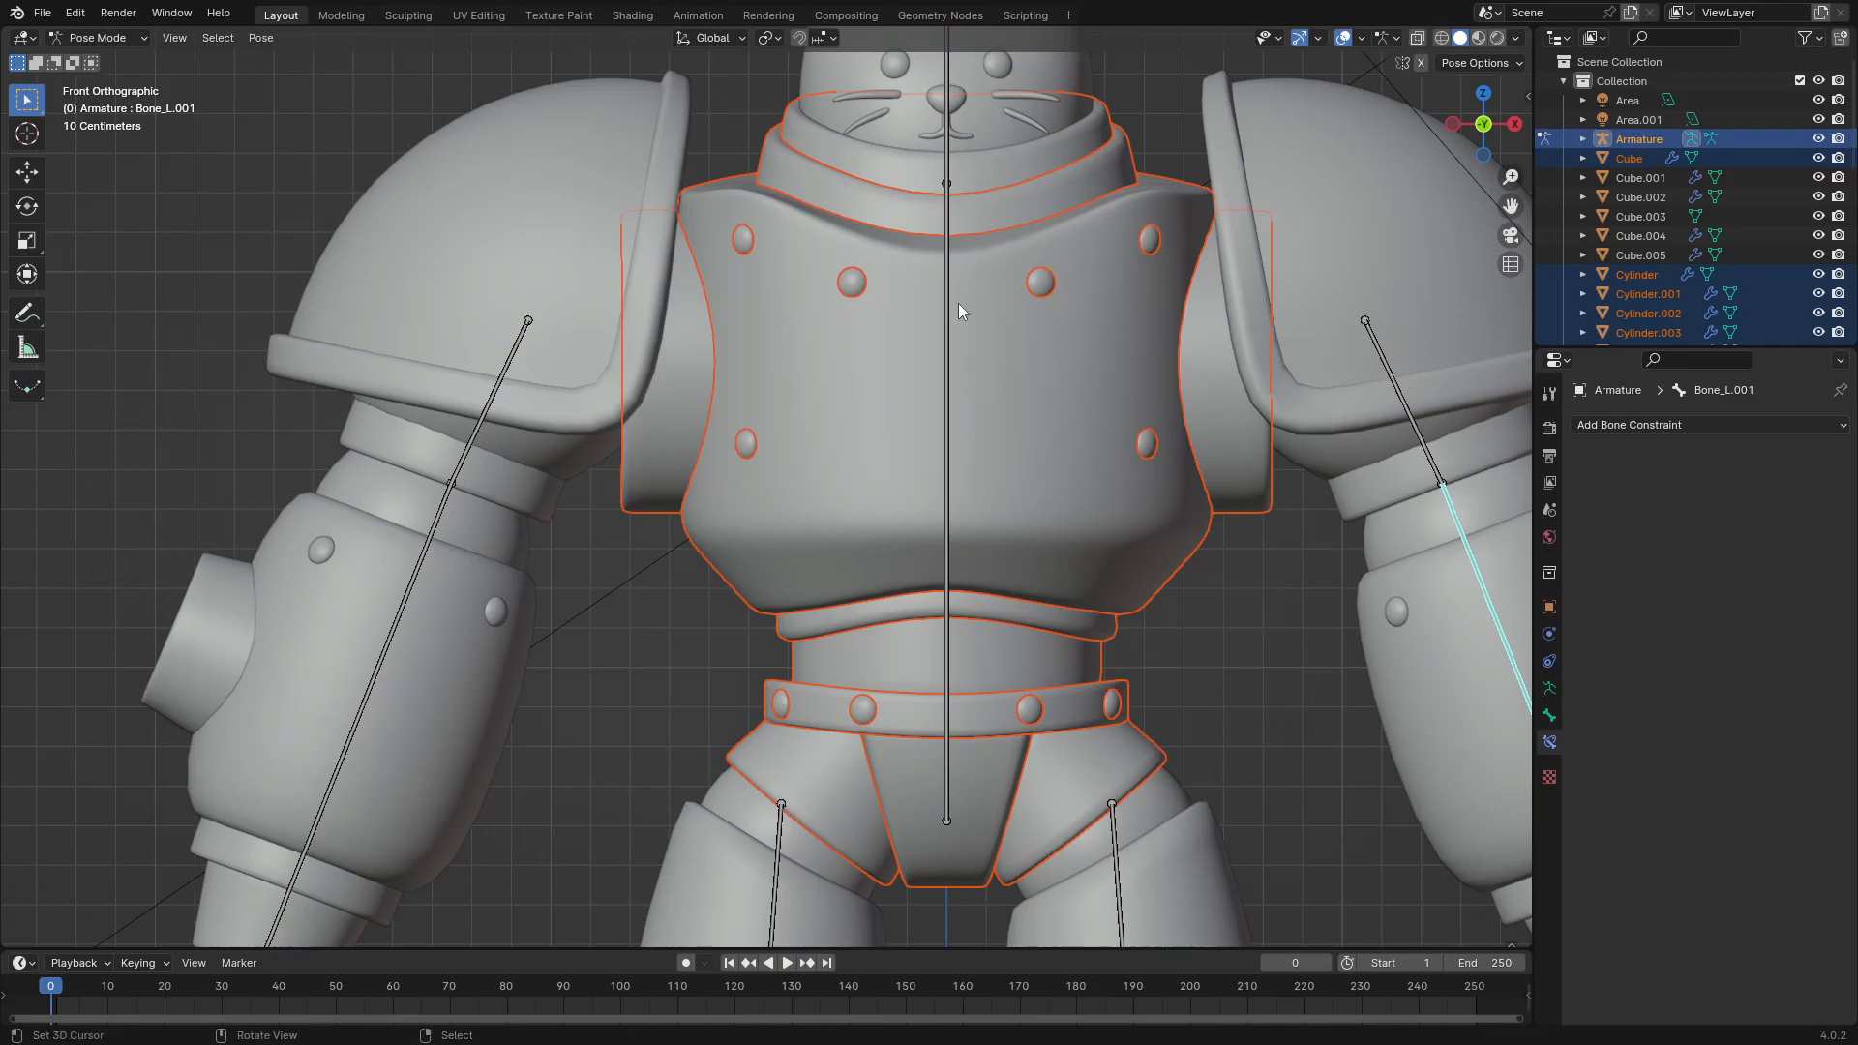
pyautogui.click(953, 331)
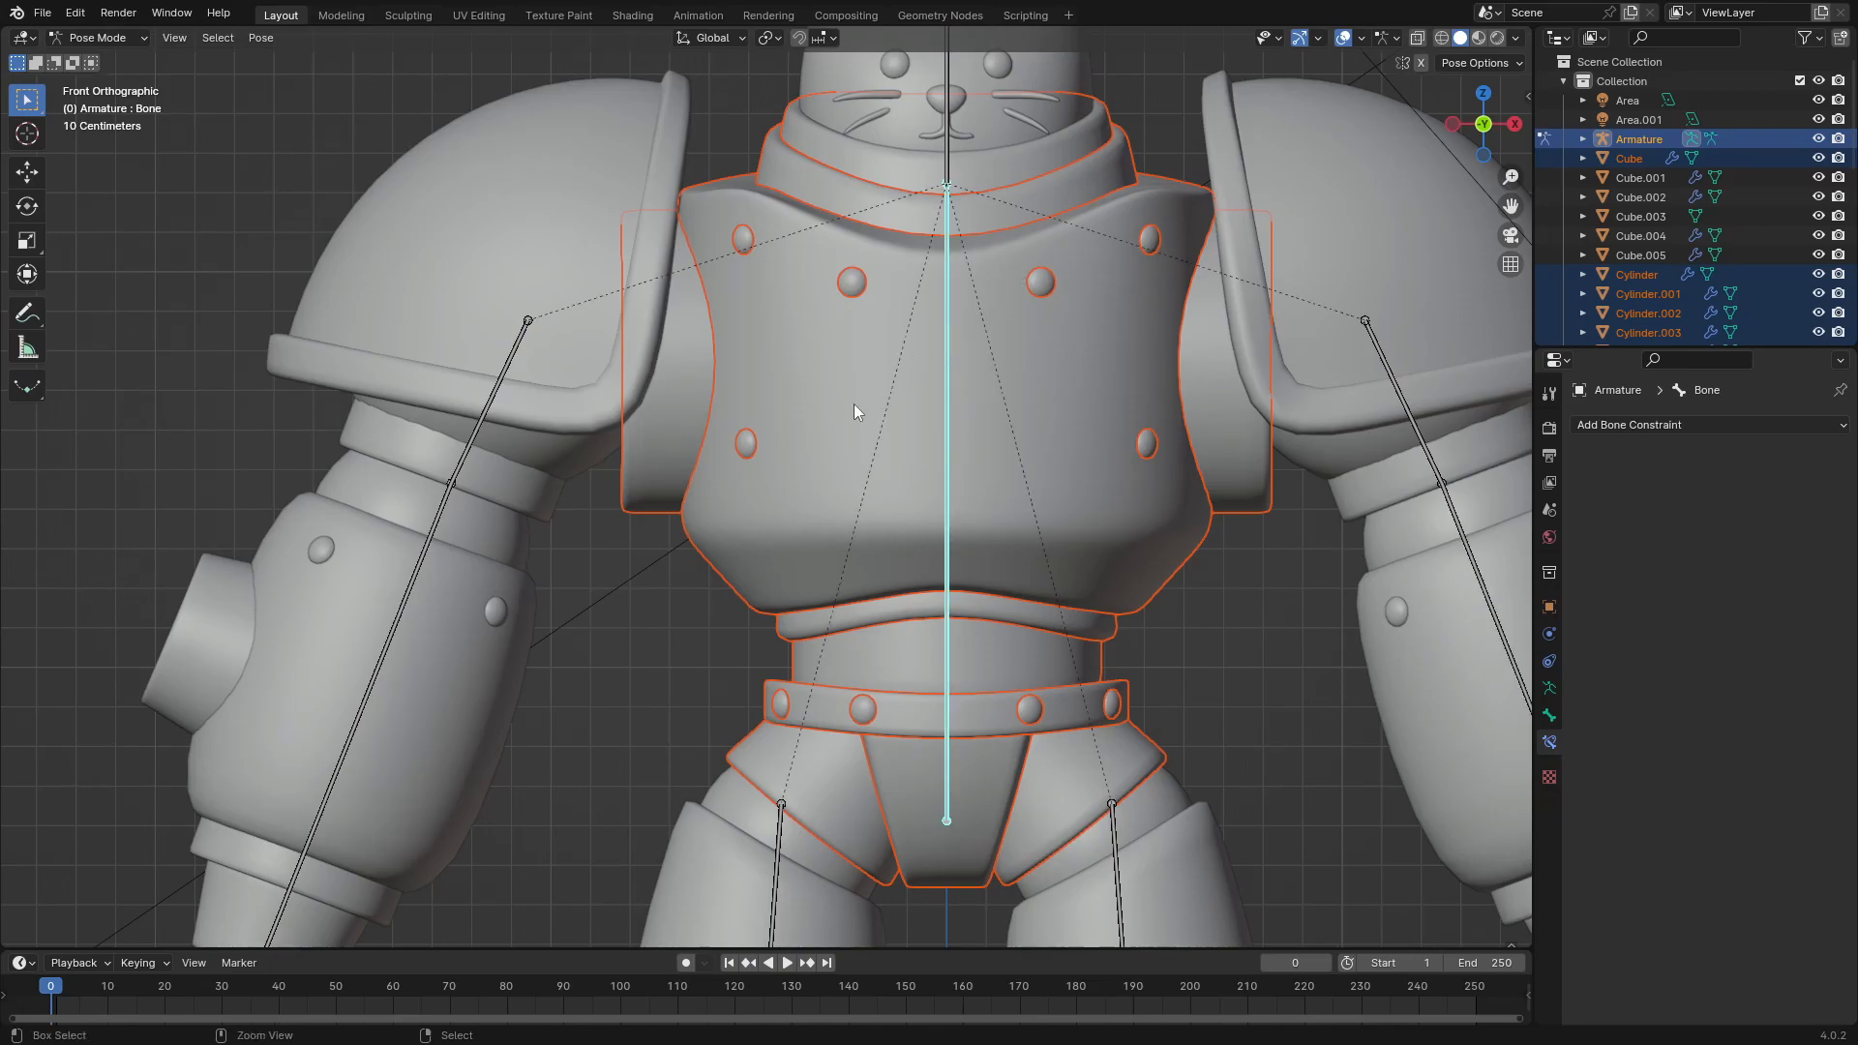
pyautogui.hotkey('ctrl', 'p')
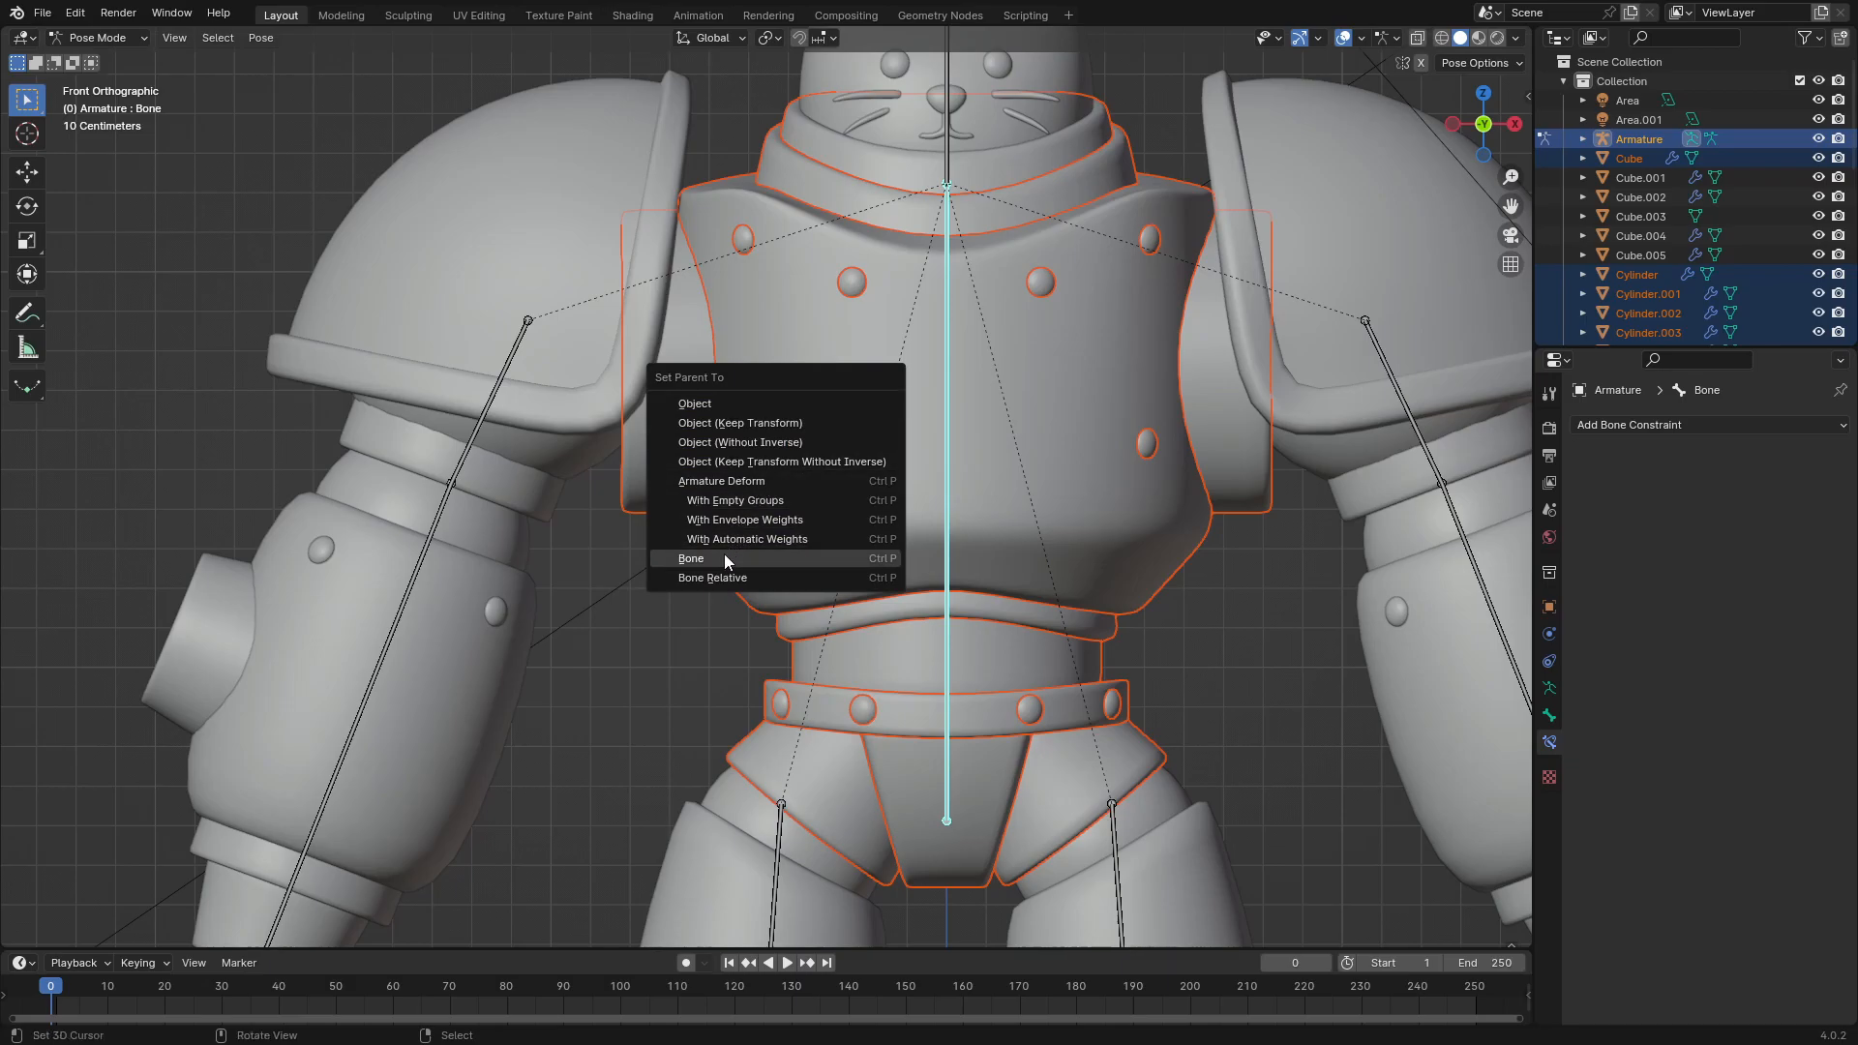
pyautogui.click(724, 553)
# Step: Try moving the spine bone to test that the torso pieces follow it
pyautogui.scroll(-3, 1000, 499)
pyautogui.hotkey('alt', 'a')
pyautogui.click(865, 420)
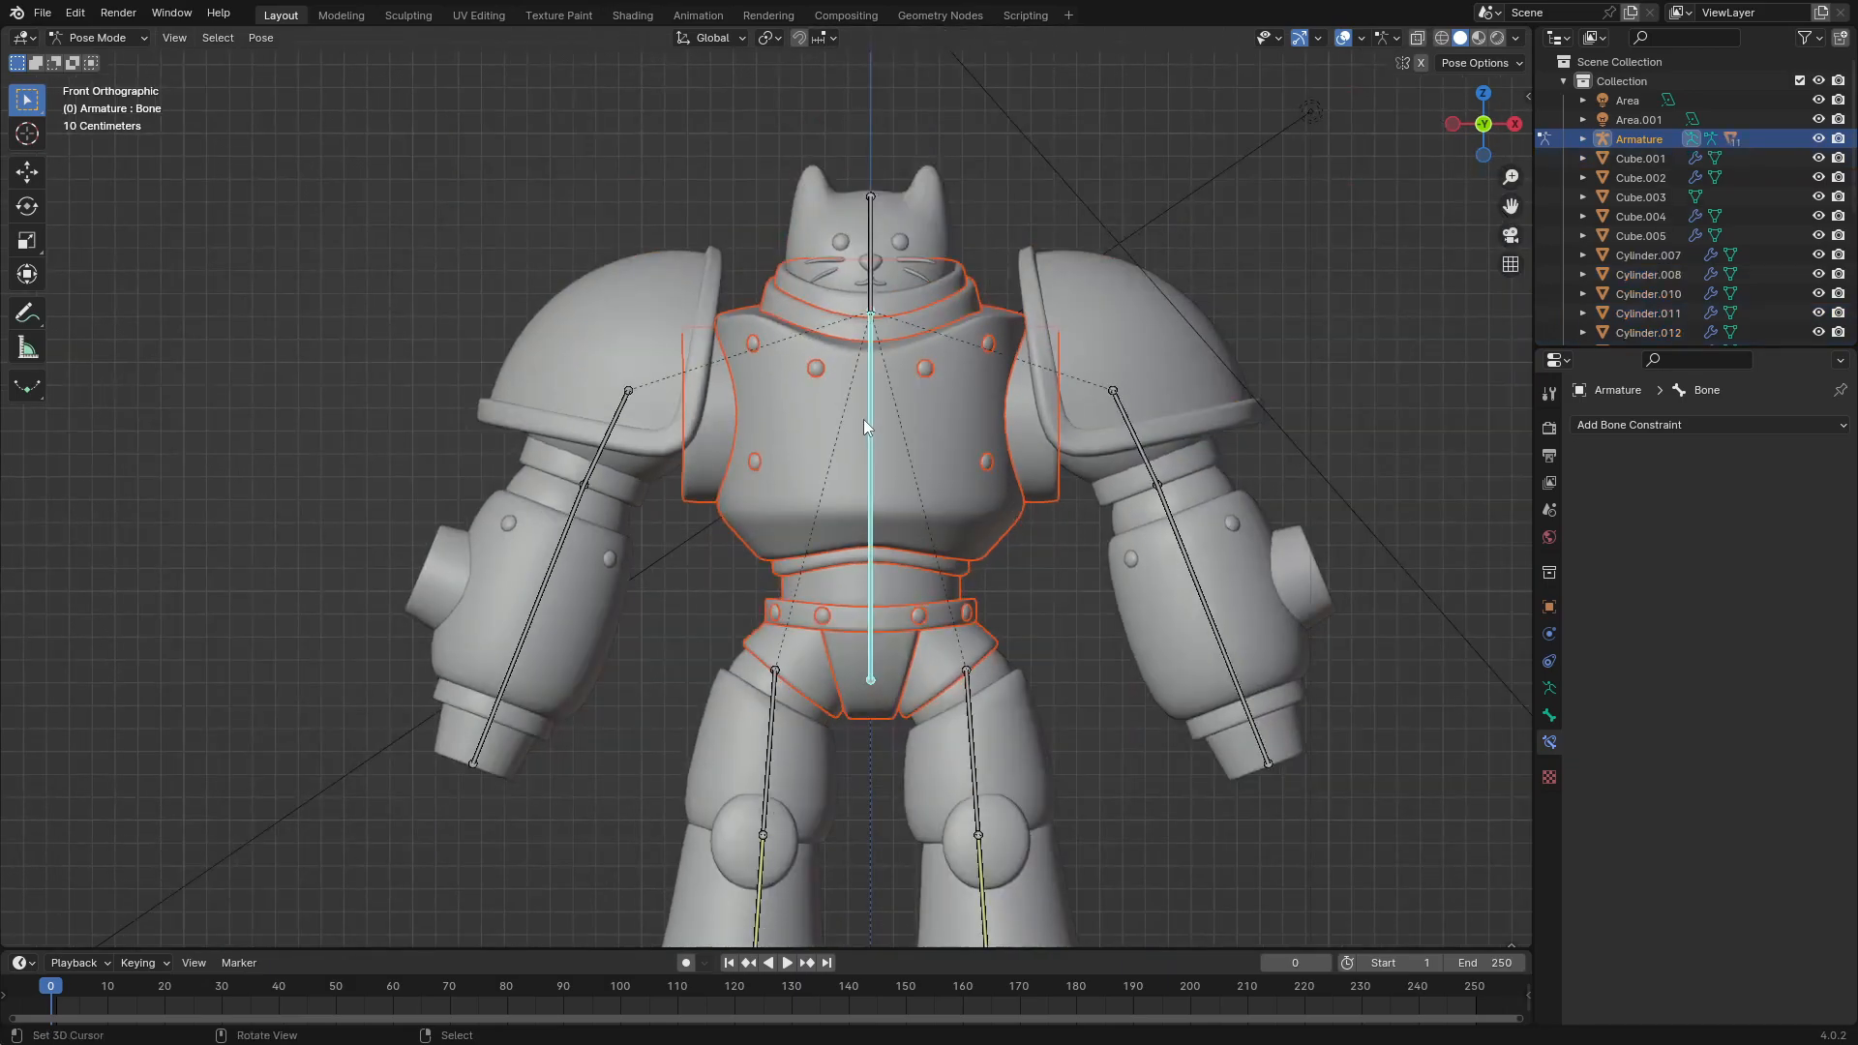
pyautogui.press('g')
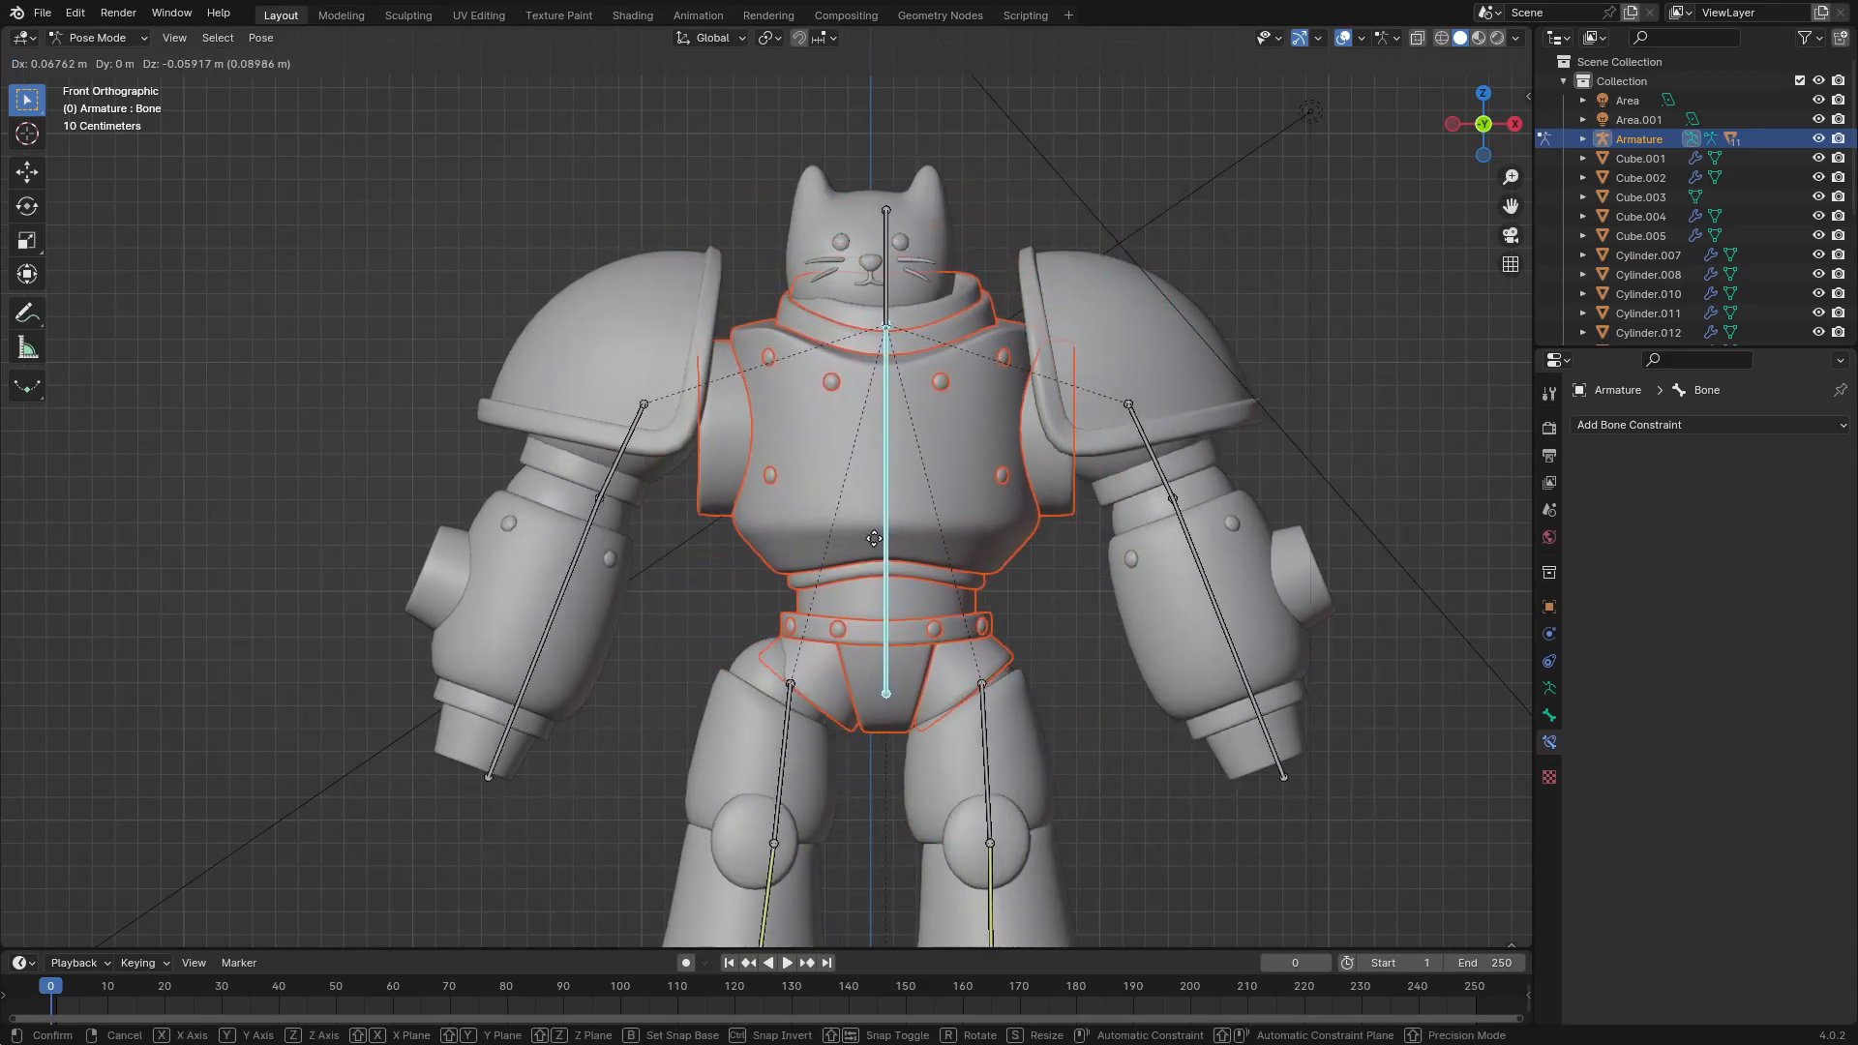
pyautogui.rightClick(892, 537)
pyautogui.keyDown('shift'); pyautogui.moveTo(913, 481); pyautogui.dragTo(978, 517, button='middle'); pyautogui.keyUp('shift')
pyautogui.press('KP_1')
# Step: Return to Object Mode and apply the Mirror modifier on the shoulder pads
pyautogui.scroll(2, 958, 473)
pyautogui.hotkey('ctrl', 'Tab')
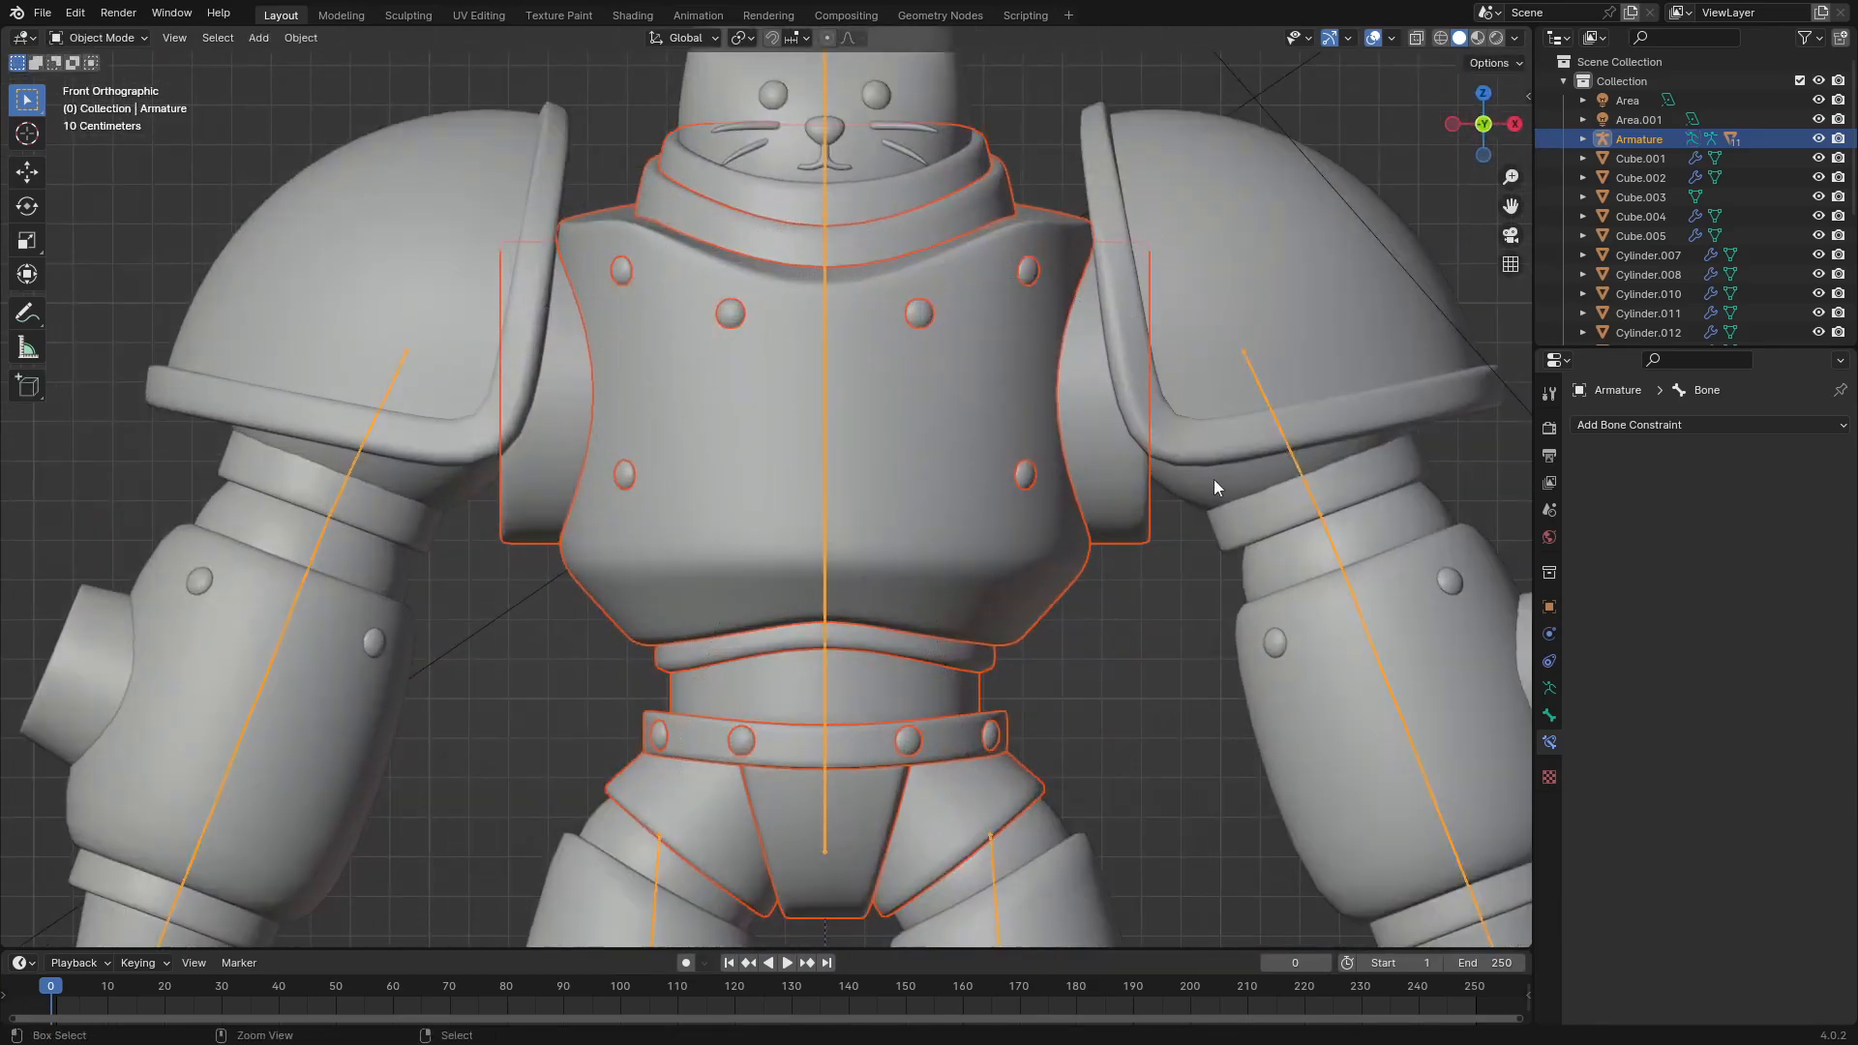
pyautogui.rightClick(1171, 321)
pyautogui.keyDown('shift'); pyautogui.moveTo(1249, 352); pyautogui.dragTo(1117, 352, button='middle'); pyautogui.keyUp('shift')
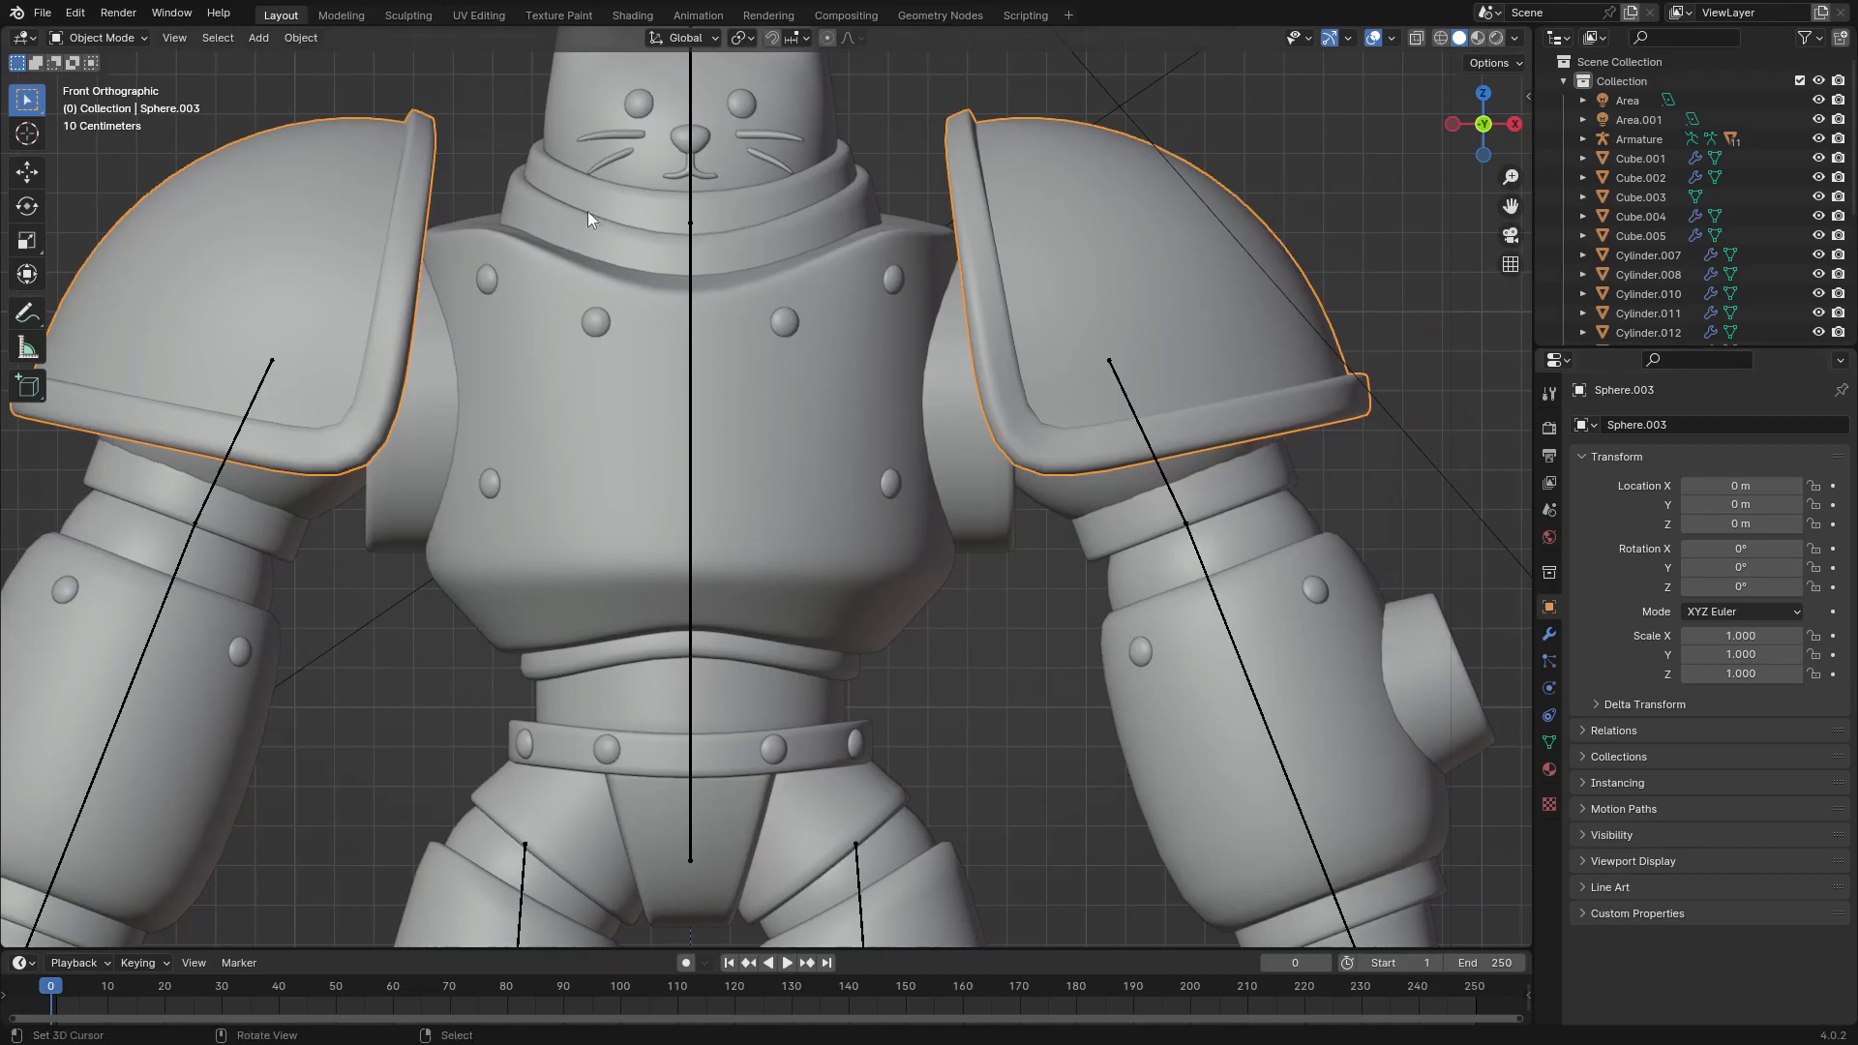
pyautogui.click(1549, 634)
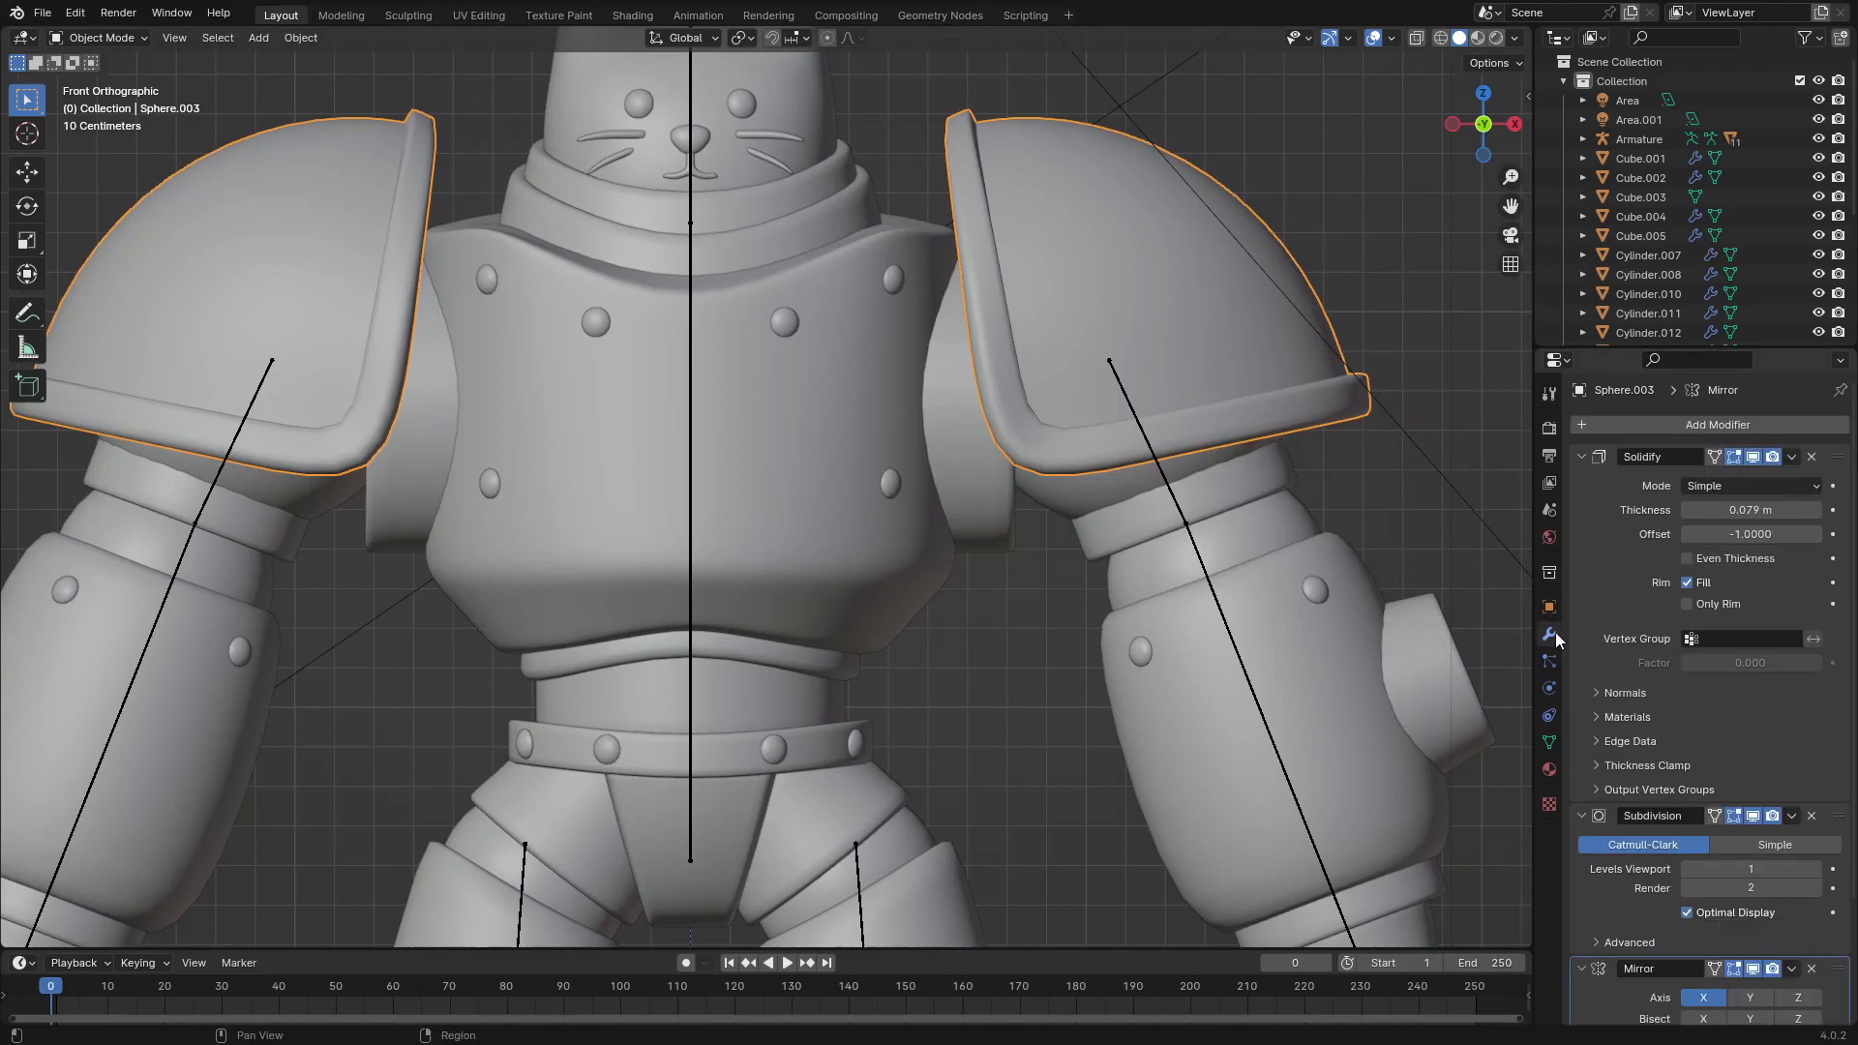
pyautogui.click(1581, 457)
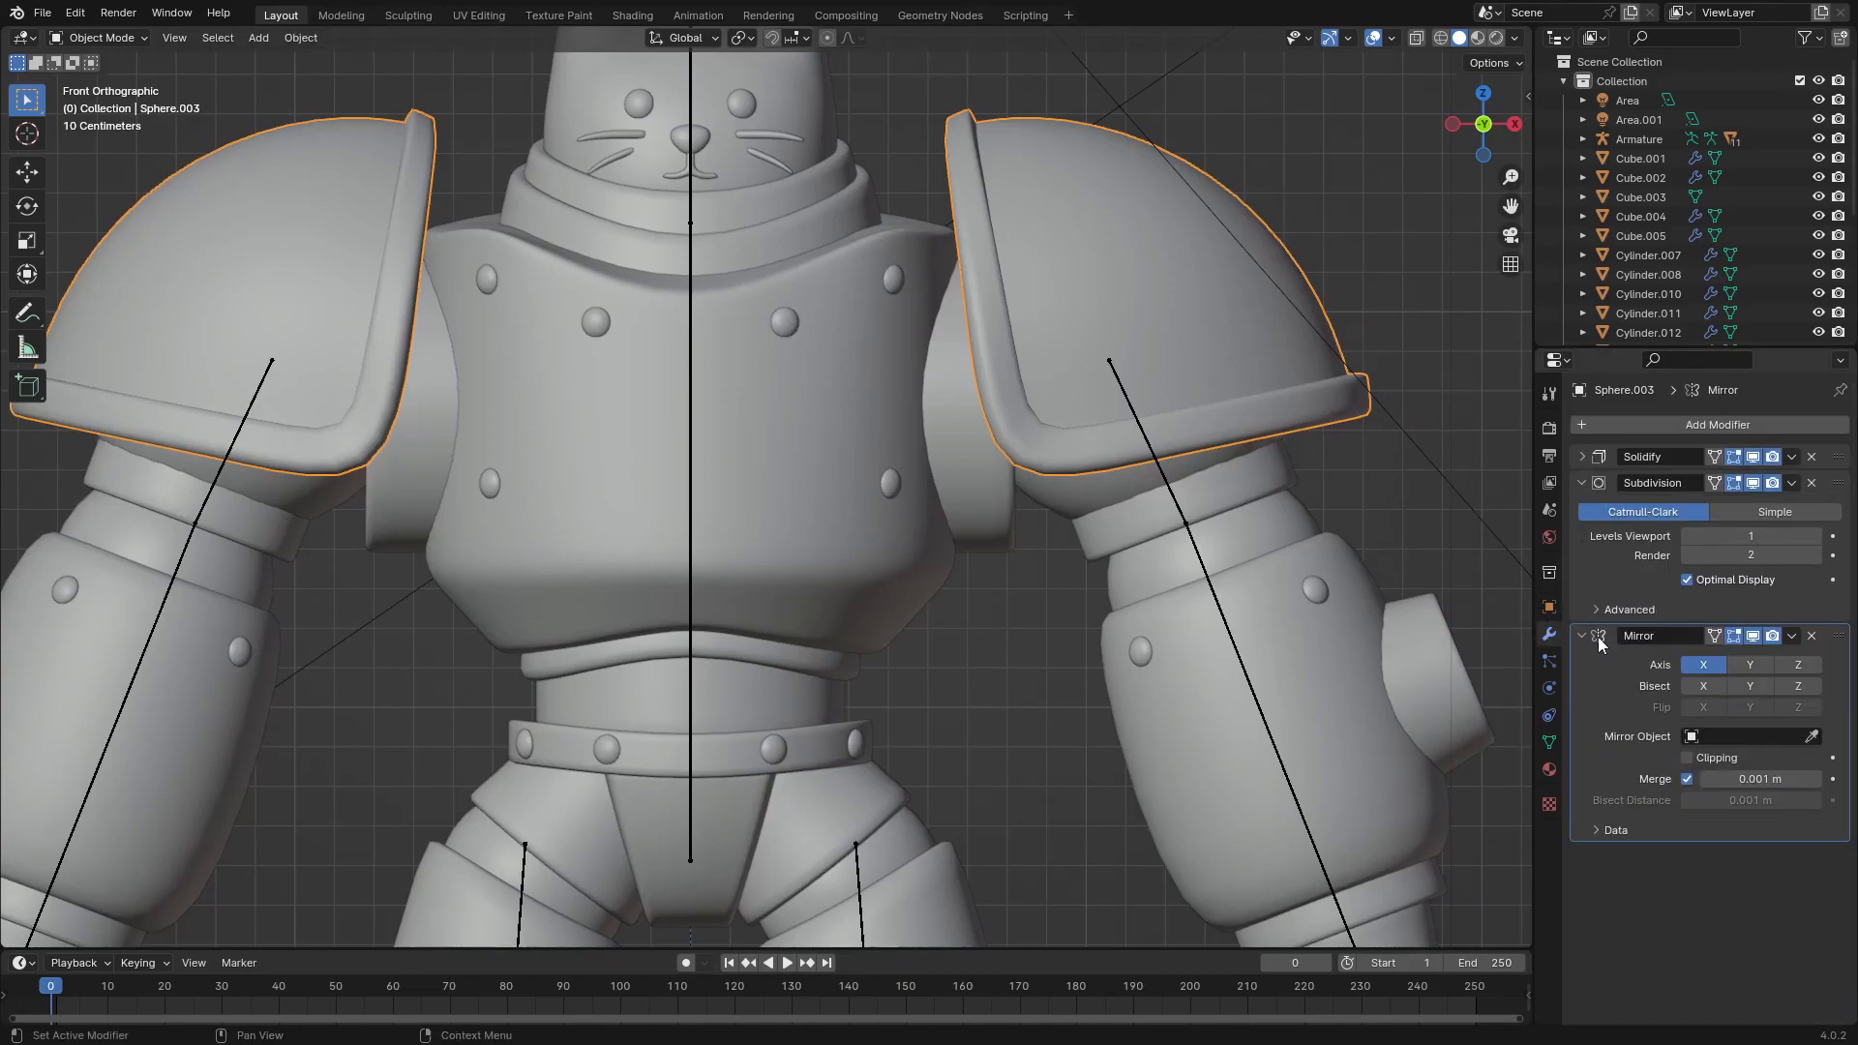
pyautogui.hotkey('ctrl', 'a')
# Step: Separate the left shoulder pad's mesh into its own object by selection in Edit Mode, and return to Object Mode
pyautogui.scroll(-3, 1131, 442)
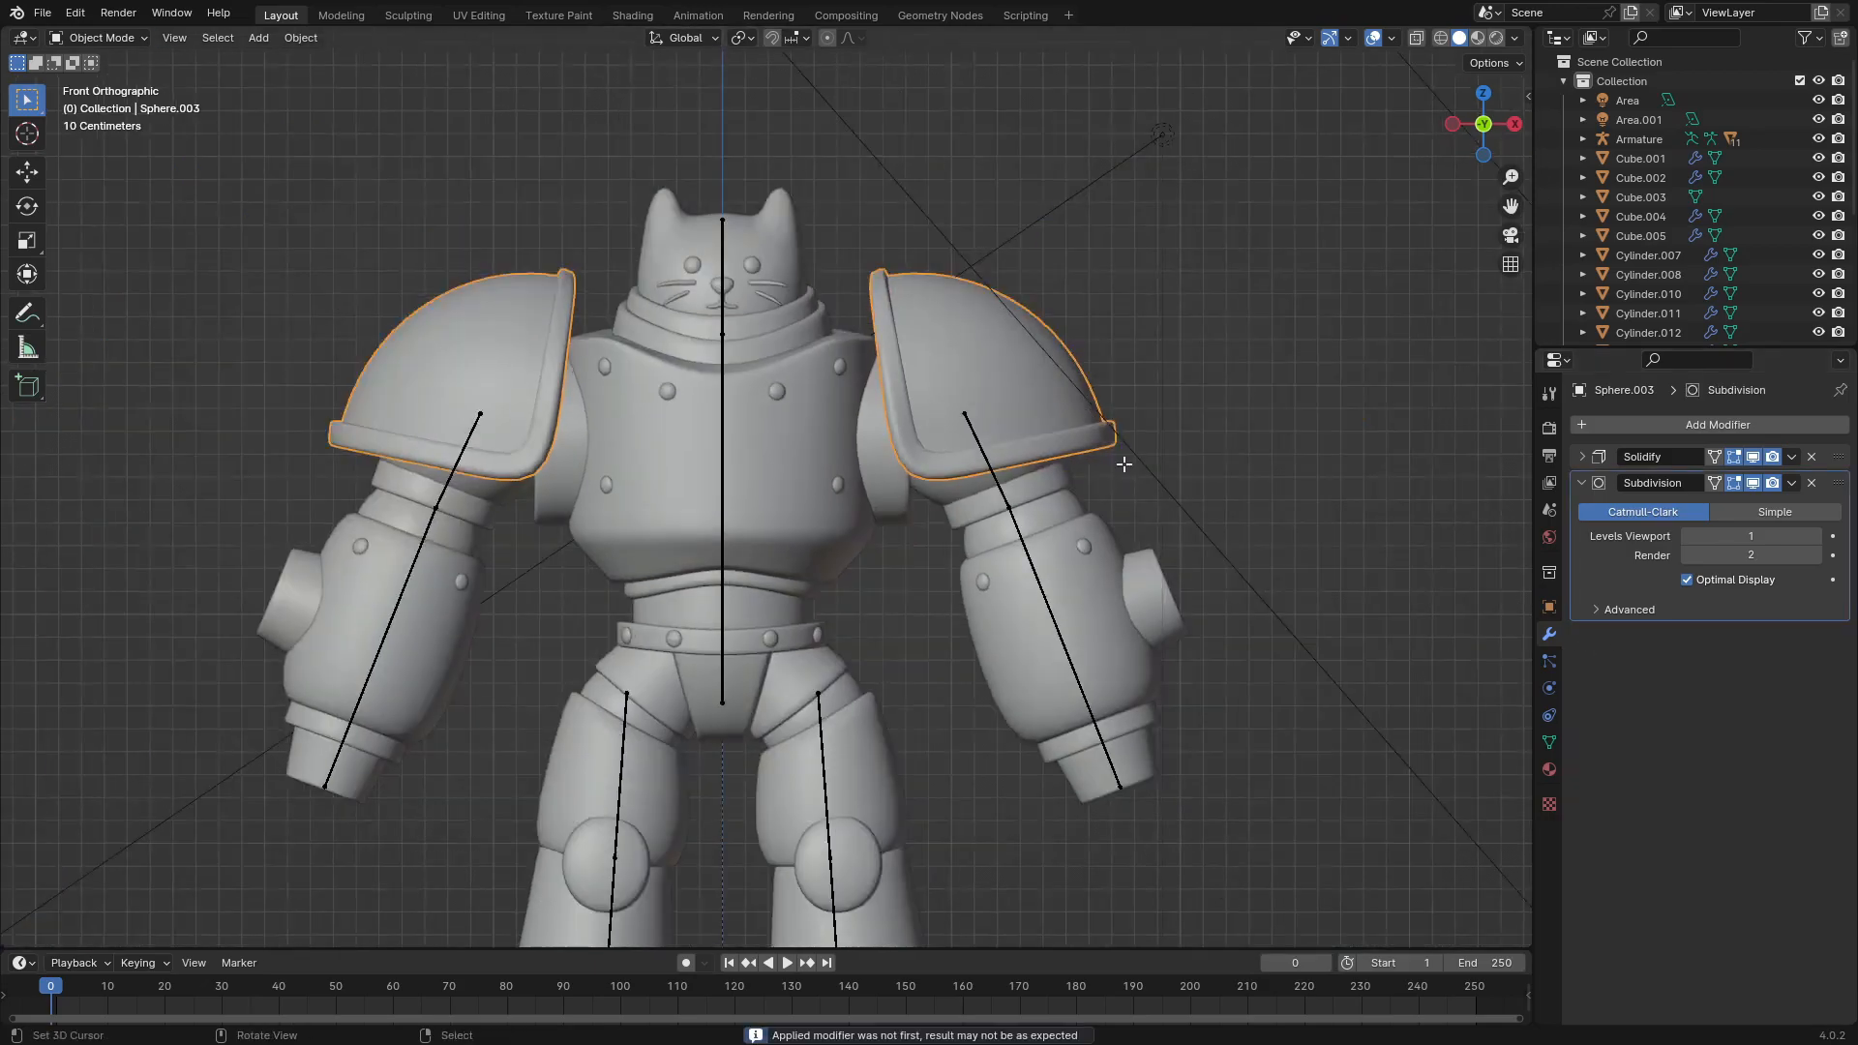
pyautogui.press('Tab')
pyautogui.moveTo(1259, 146); pyautogui.dragTo(790, 619)
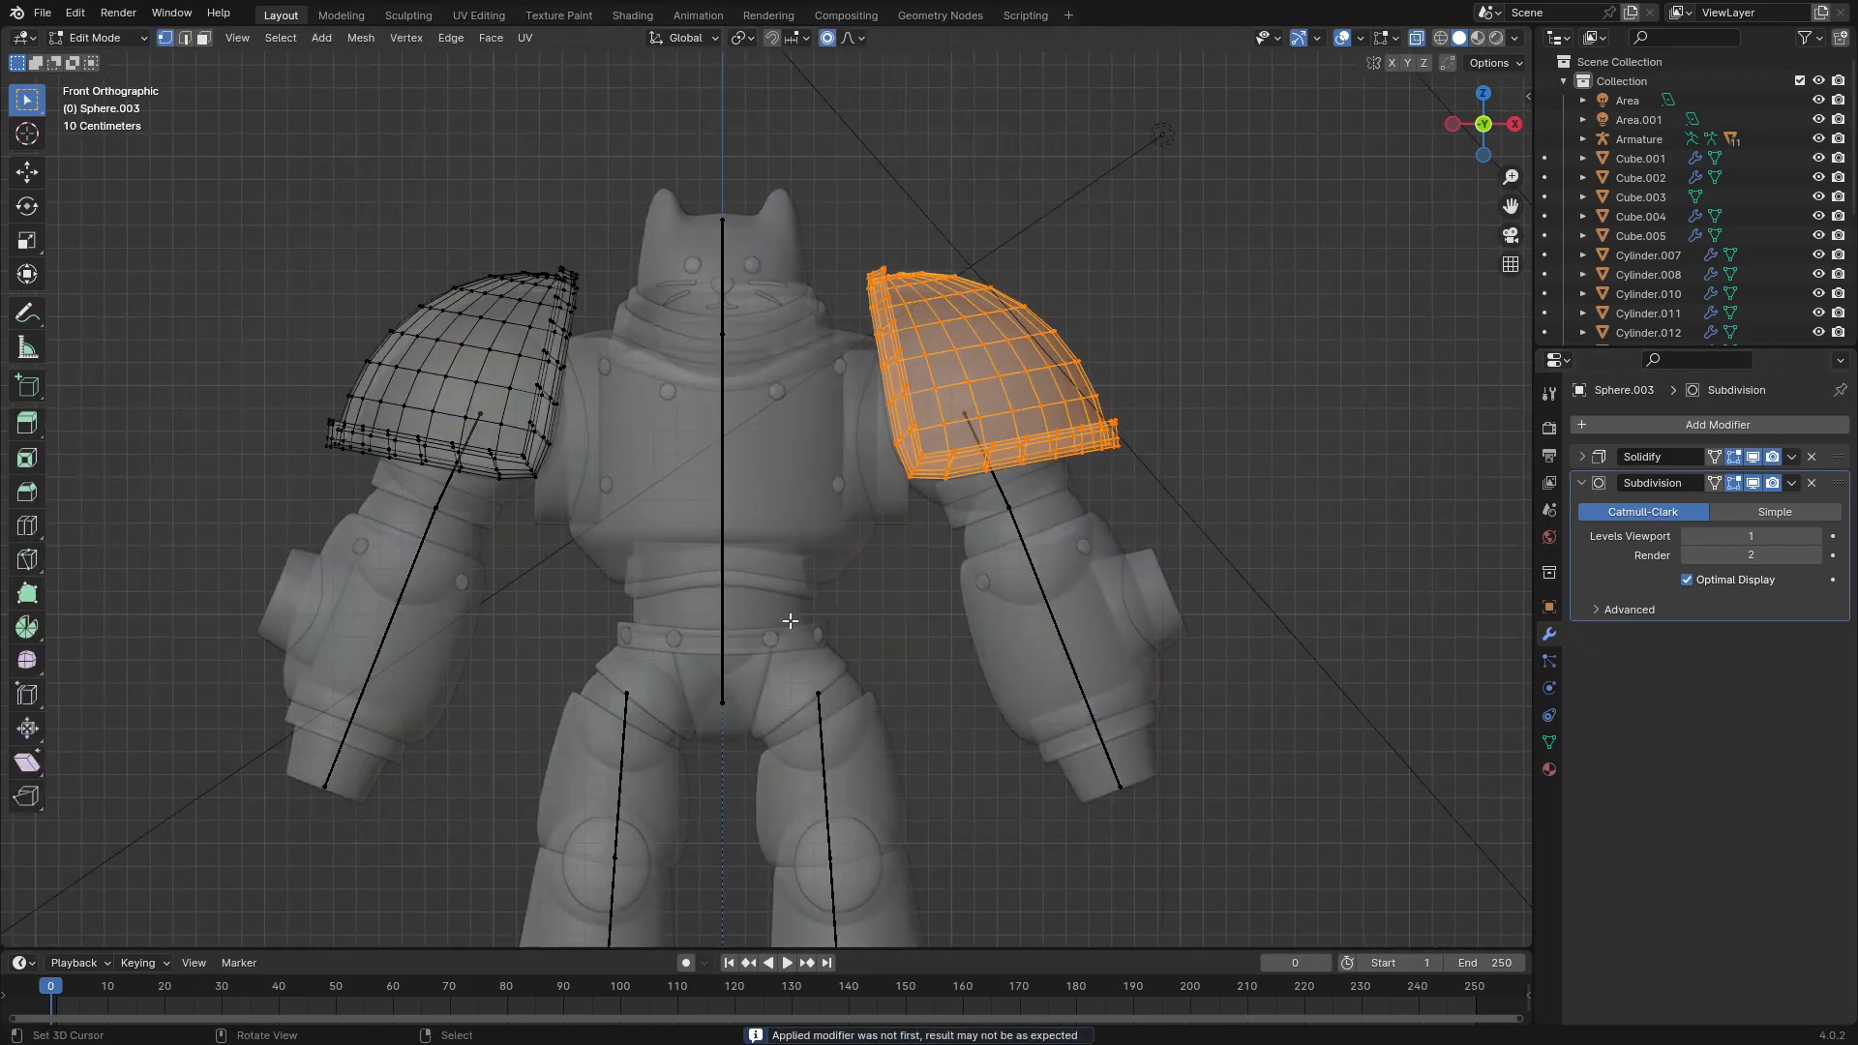
pyautogui.press('p')
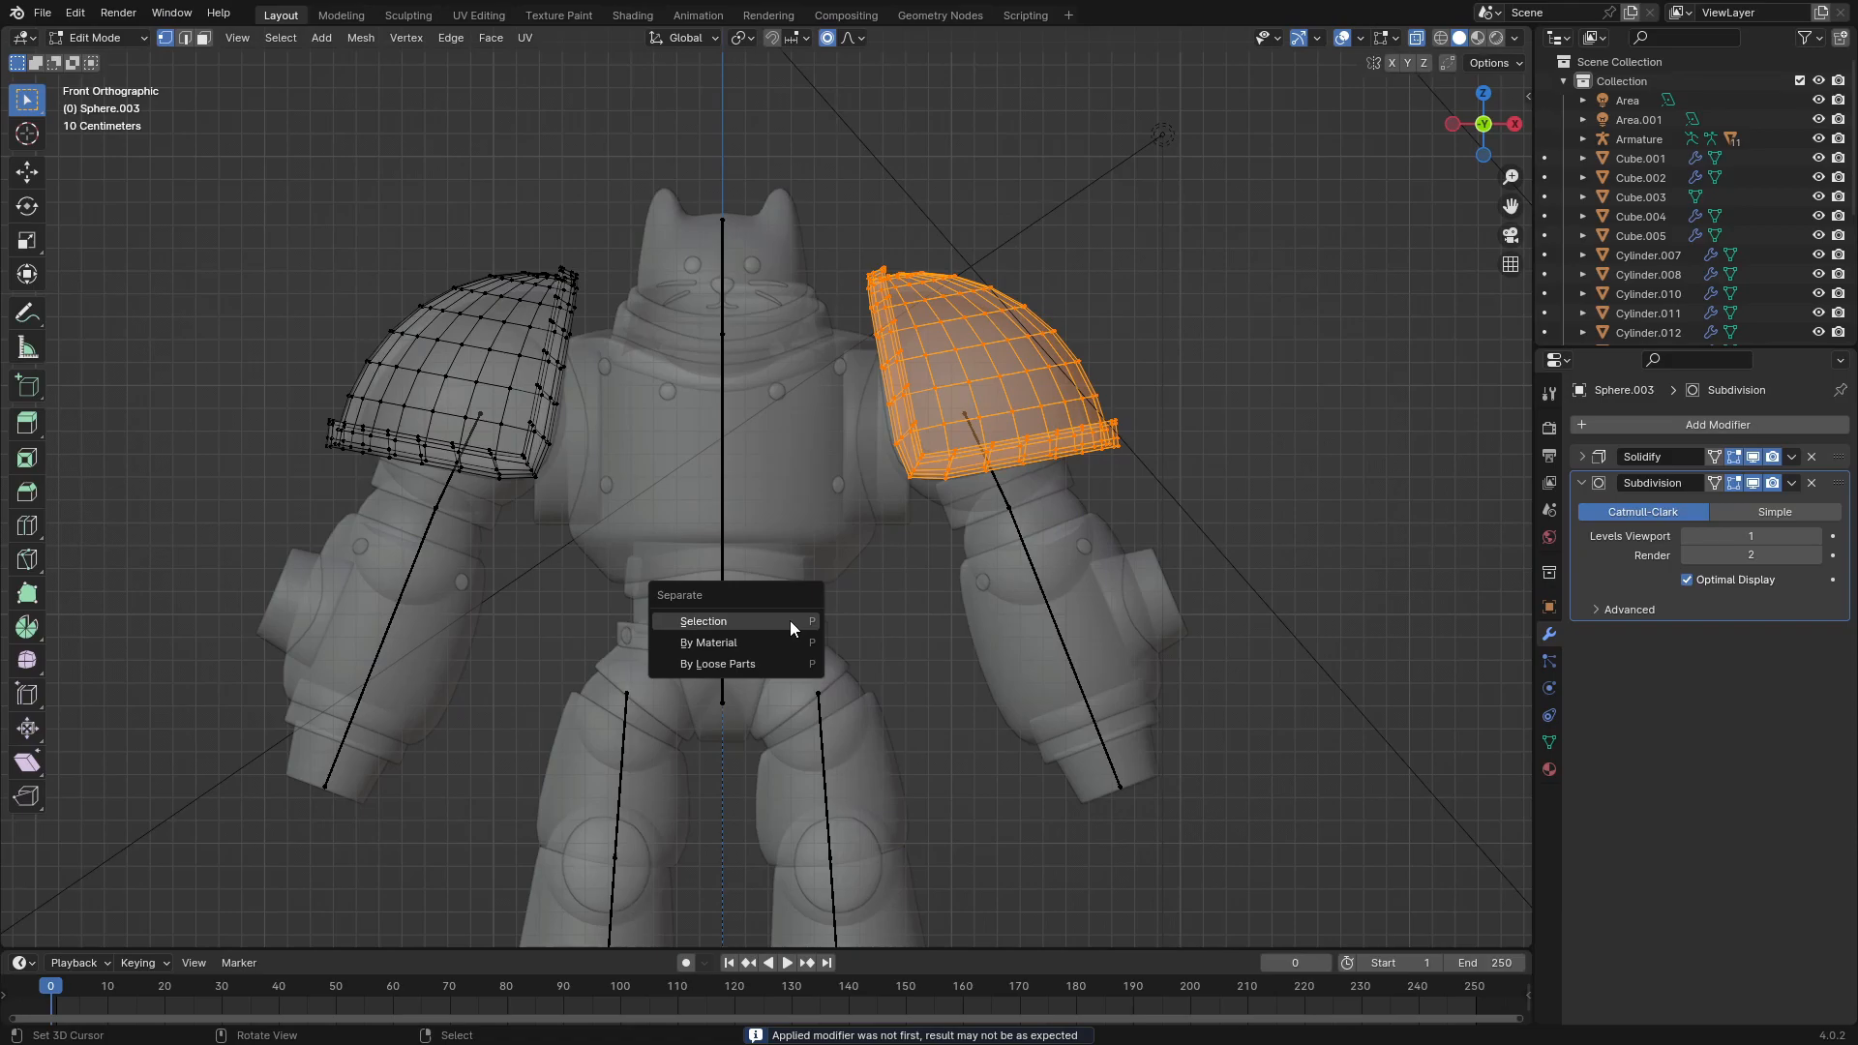
pyautogui.click(789, 621)
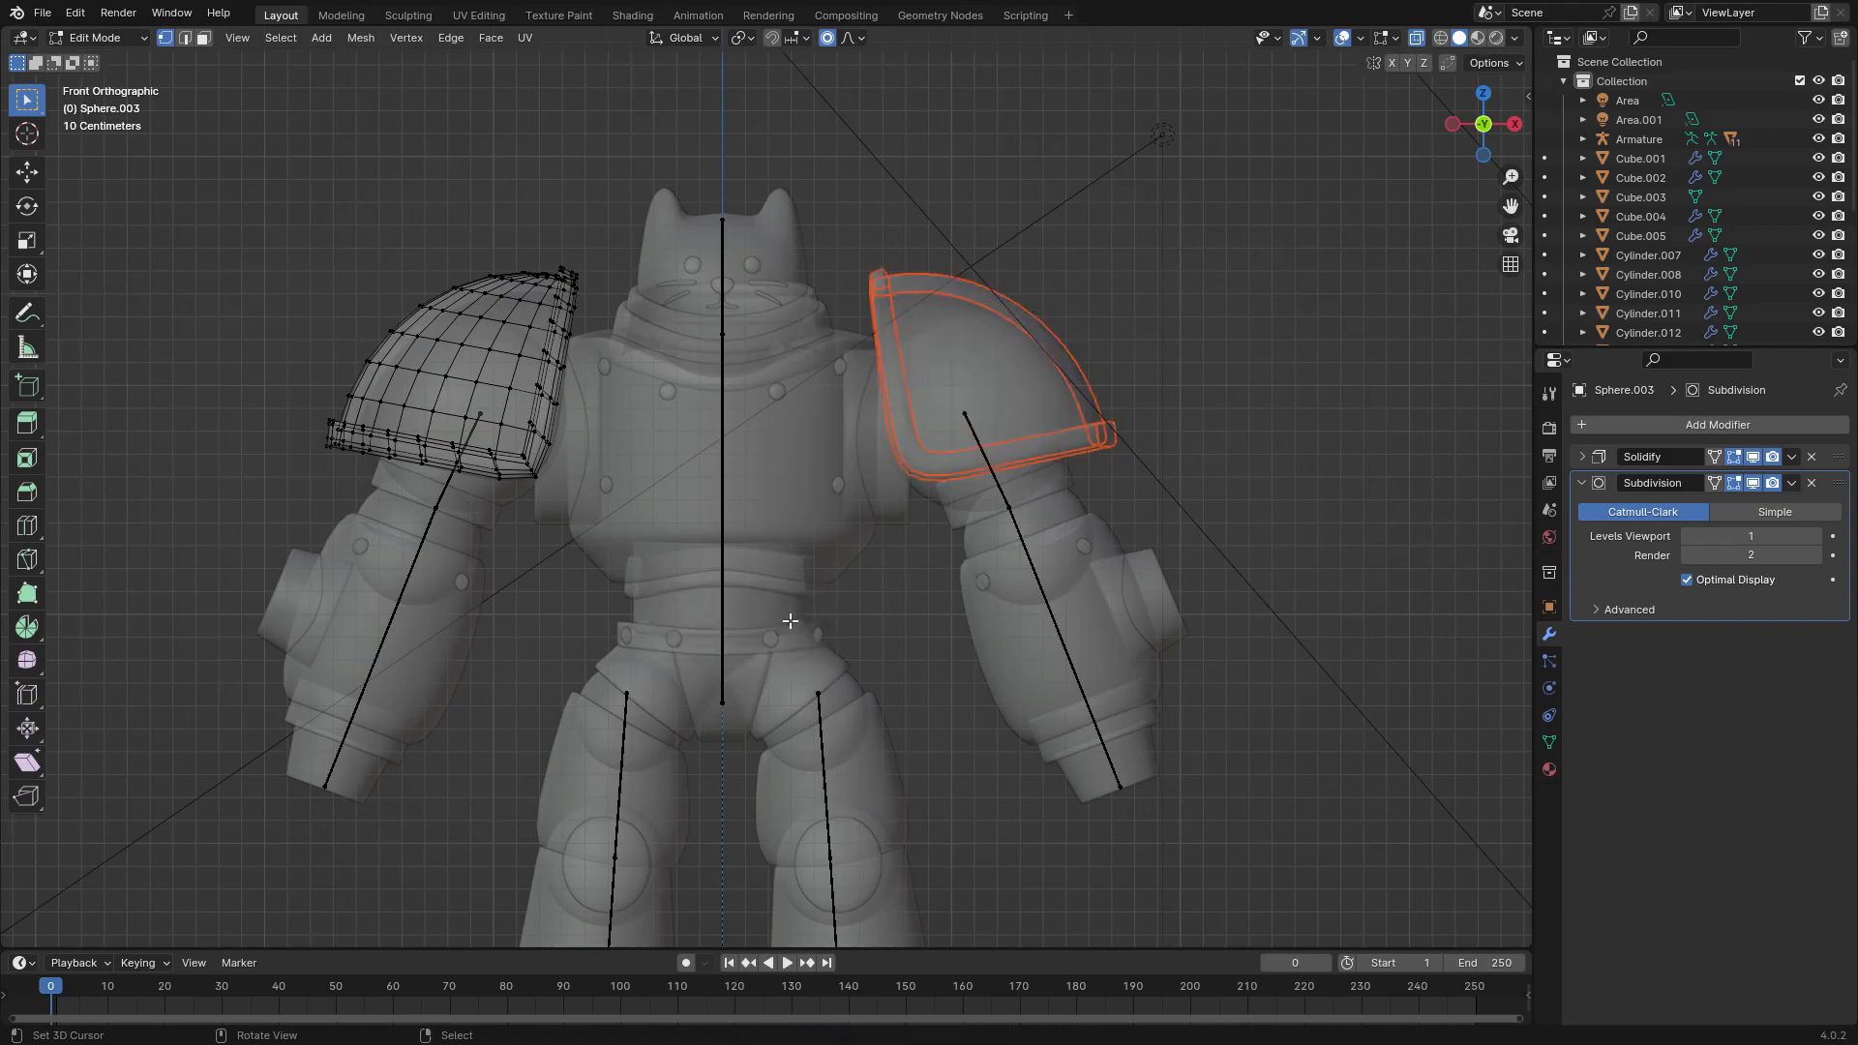
pyautogui.press('Tab')
# Step: Try moving each shoulder pad individually to test that the two are separate objects
pyautogui.click(976, 312)
pyautogui.click(428, 330)
pyautogui.press('g')
pyautogui.rightClick(488, 315)
pyautogui.rightClick(950, 321)
pyautogui.press('g')
pyautogui.rightClick(969, 329)
# Step: Apply the Mirror modifier on the ball joints inside the shoulder pads
pyautogui.scroll(2, 908, 449)
pyautogui.keyDown('shift'); pyautogui.moveTo(944, 457); pyautogui.dragTo(1084, 445, button='middle'); pyautogui.keyUp('shift')
pyautogui.click(899, 491)
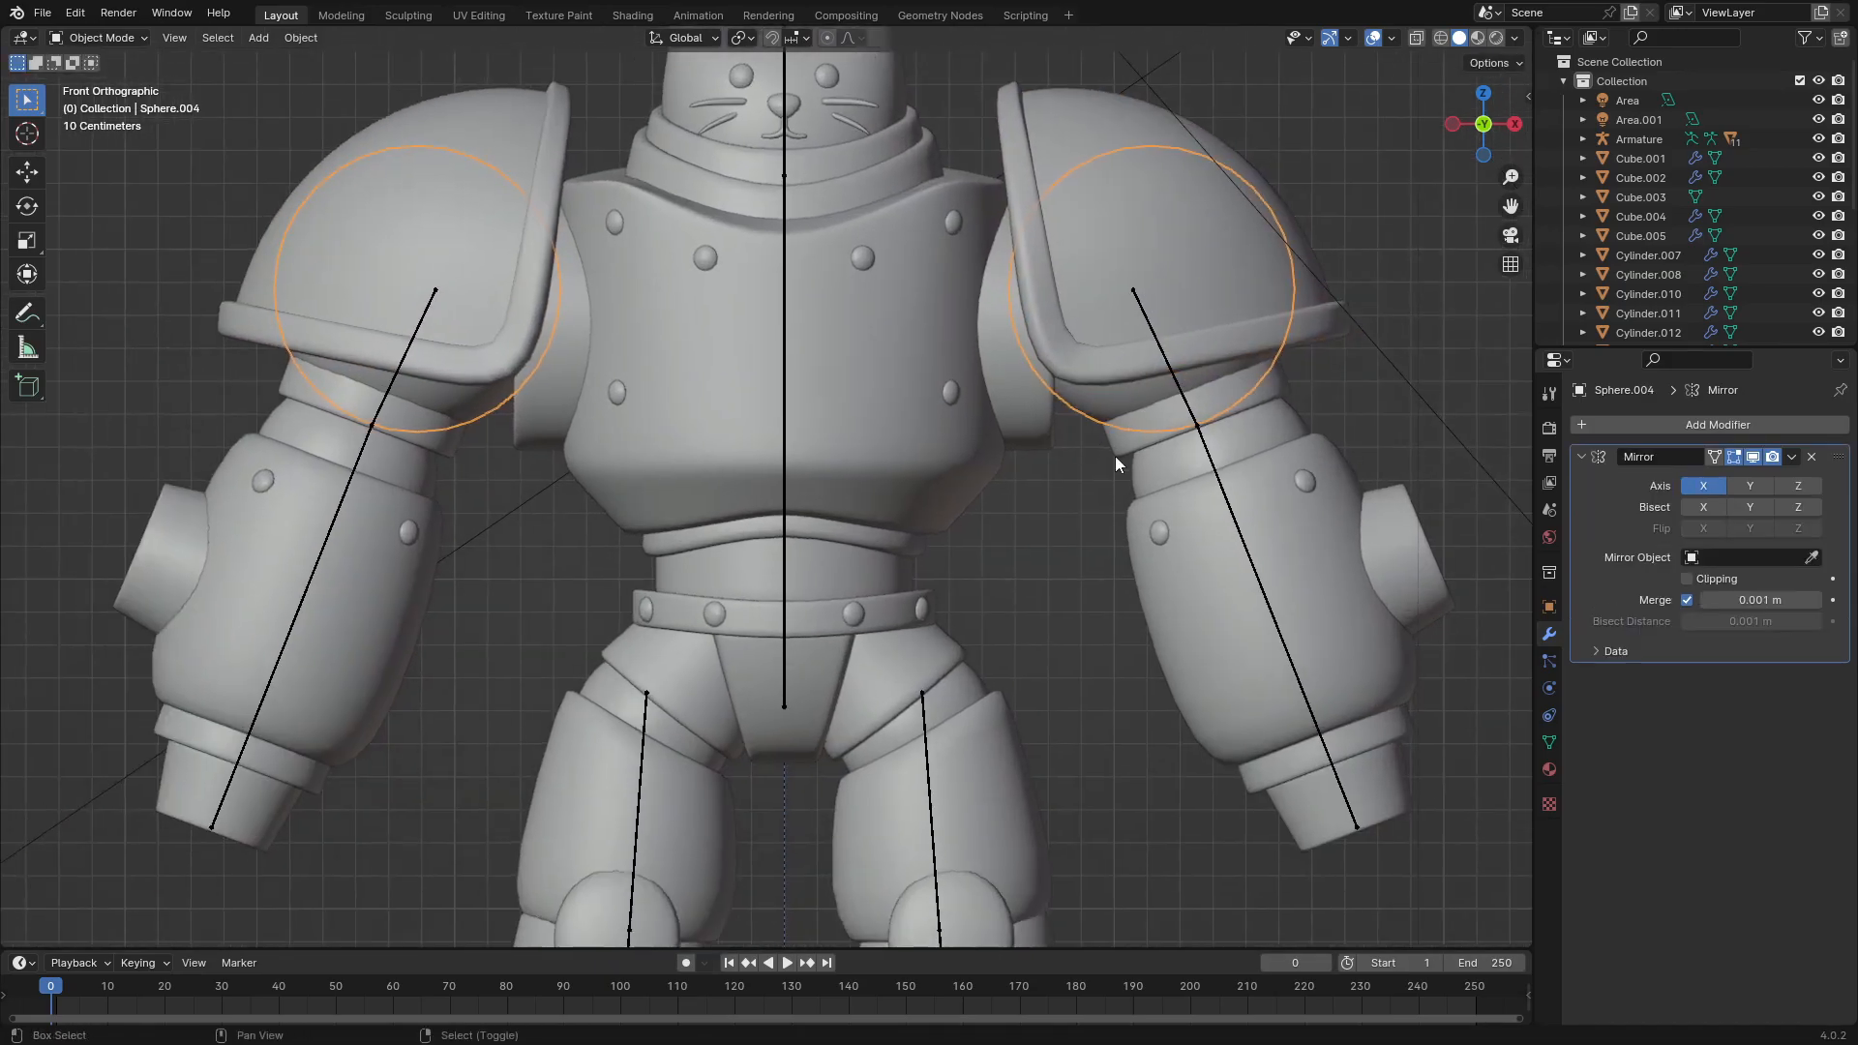
pyautogui.hotkey('ctrl', 'a')
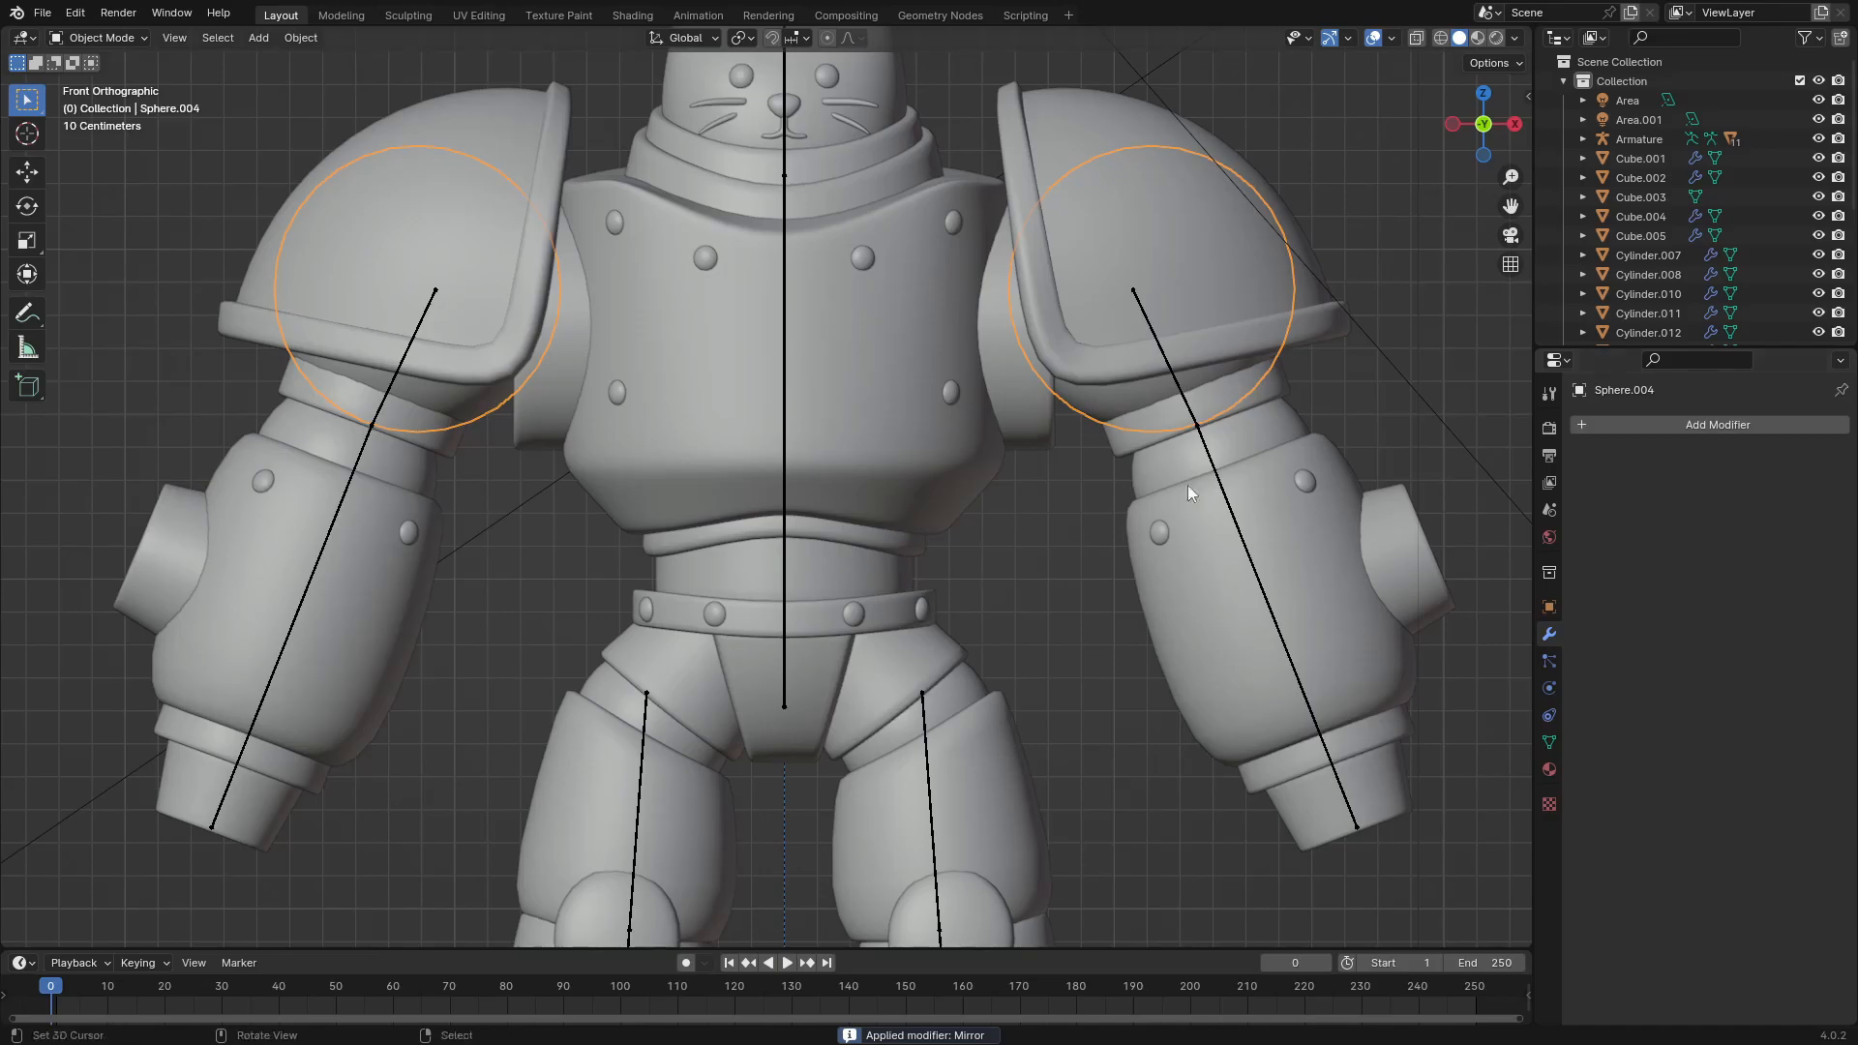
# Step: Separate the left shoulder ball's mesh into its own object by selection in Edit Mode, and return to Object Mode
pyautogui.moveTo(1264, 485); pyautogui.dragTo(1080, 374, button='middle')
pyautogui.press('Tab')
pyautogui.press('KP_1')
pyautogui.hotkey('alt', 'z')
pyautogui.moveTo(1364, 87); pyautogui.dragTo(923, 520)
pyautogui.press('p')
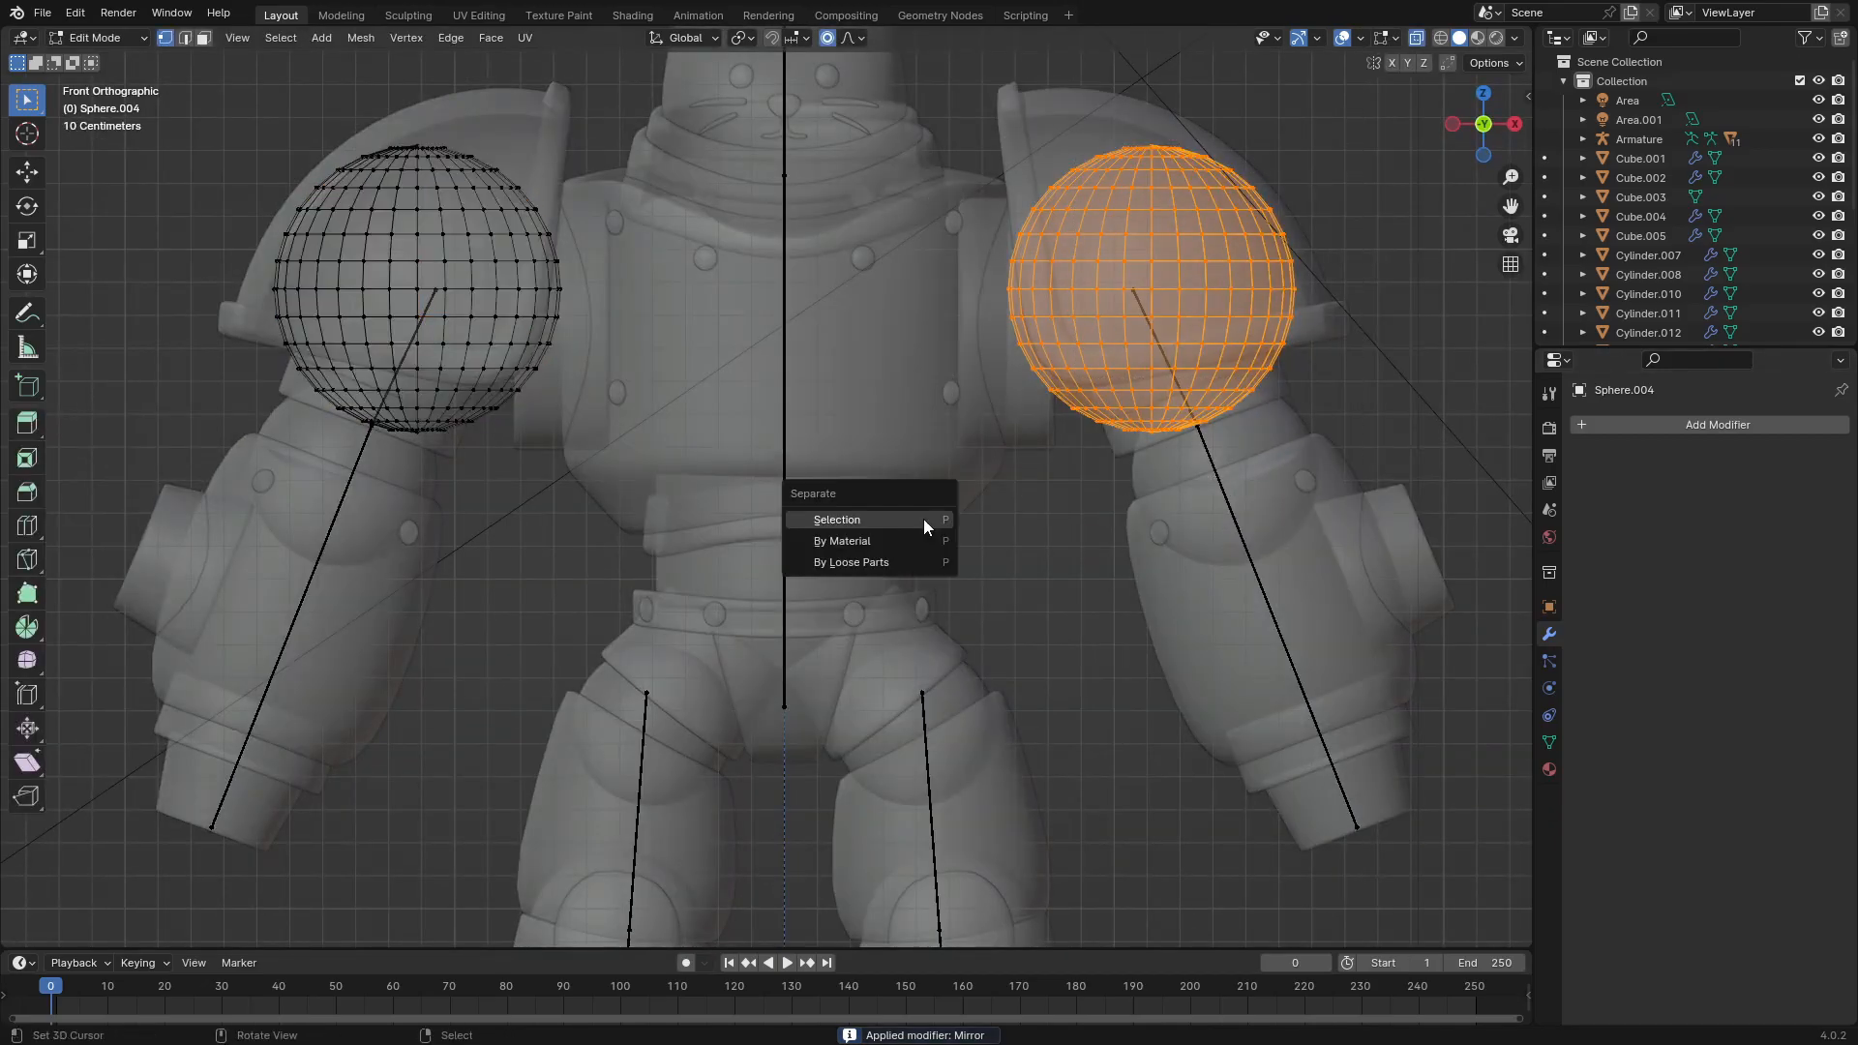
pyautogui.click(924, 518)
pyautogui.press('Tab')
pyautogui.hotkey('alt', 'z')
# Step: Apply the Mirror modifier on the upper-arm rings and separate the left ring into its own object
pyautogui.click(1124, 451)
pyautogui.keyDown('shift'); pyautogui.moveTo(1124, 451); pyautogui.dragTo(1072, 461, button='middle'); pyautogui.keyUp('shift')
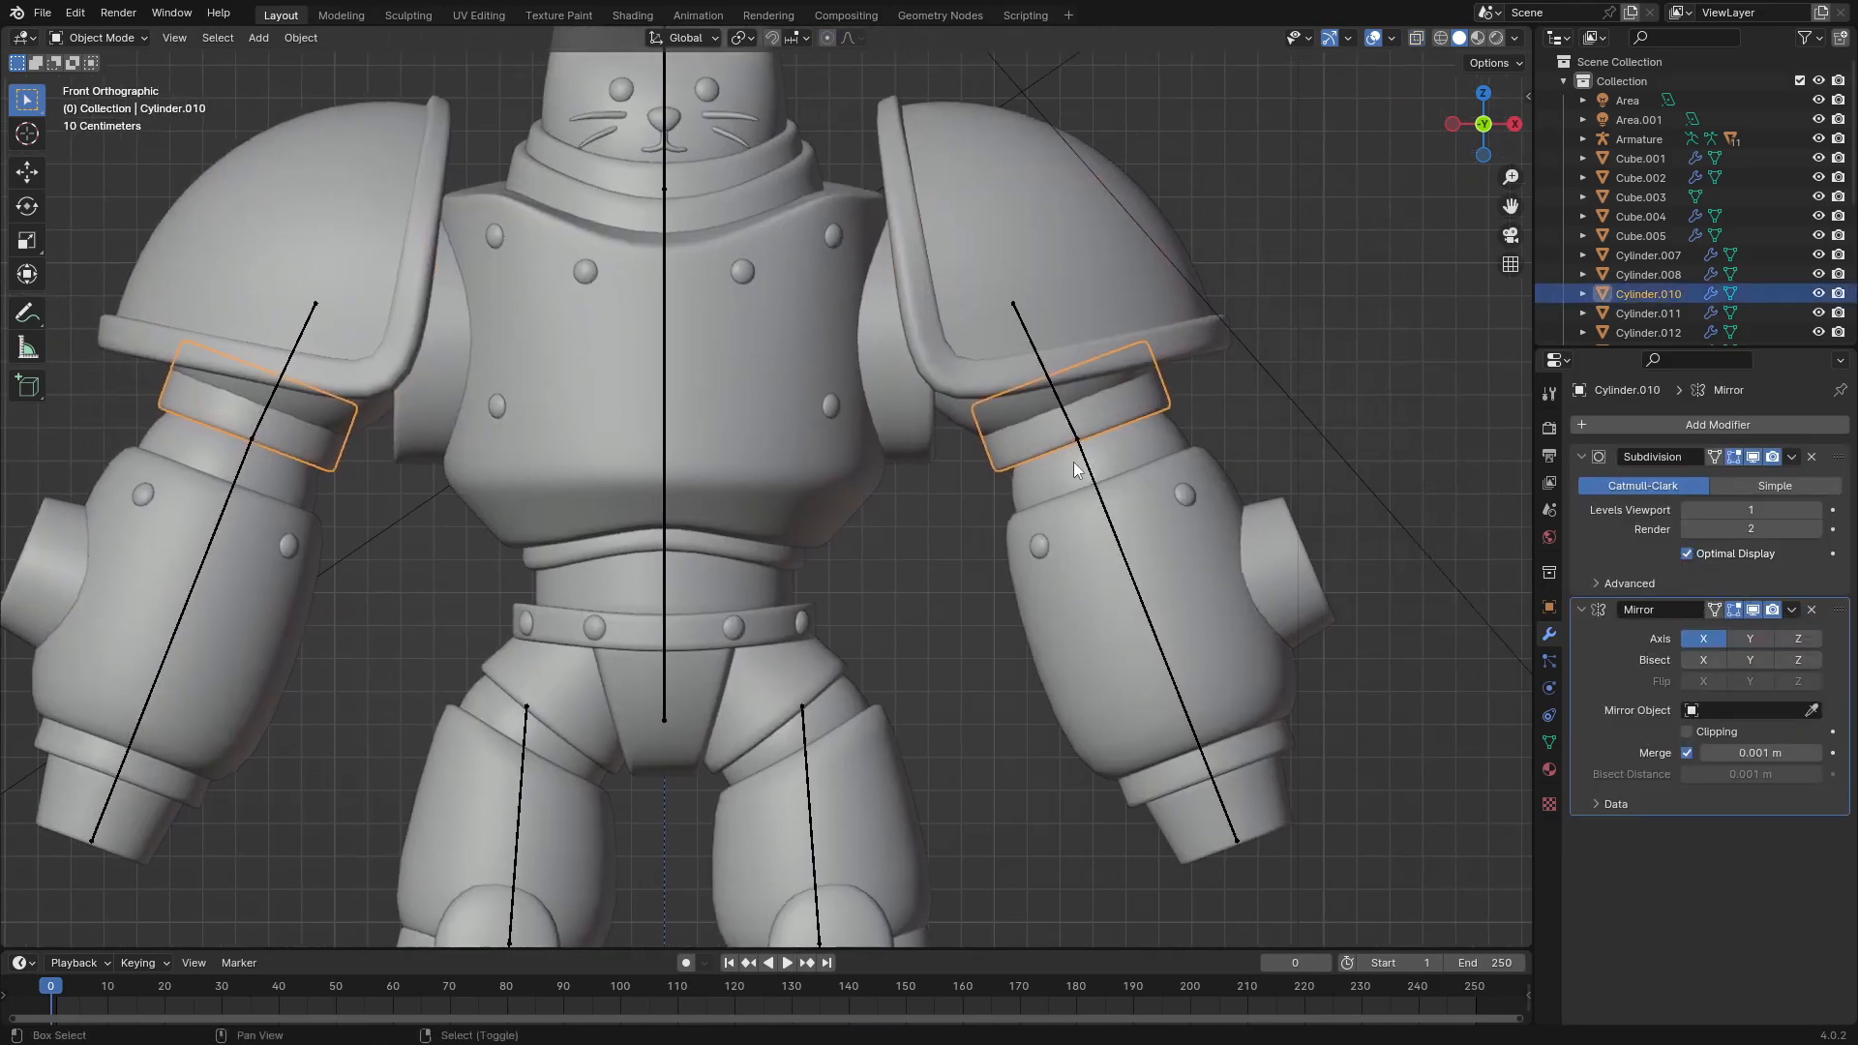
pyautogui.hotkey('ctrl', 'a')
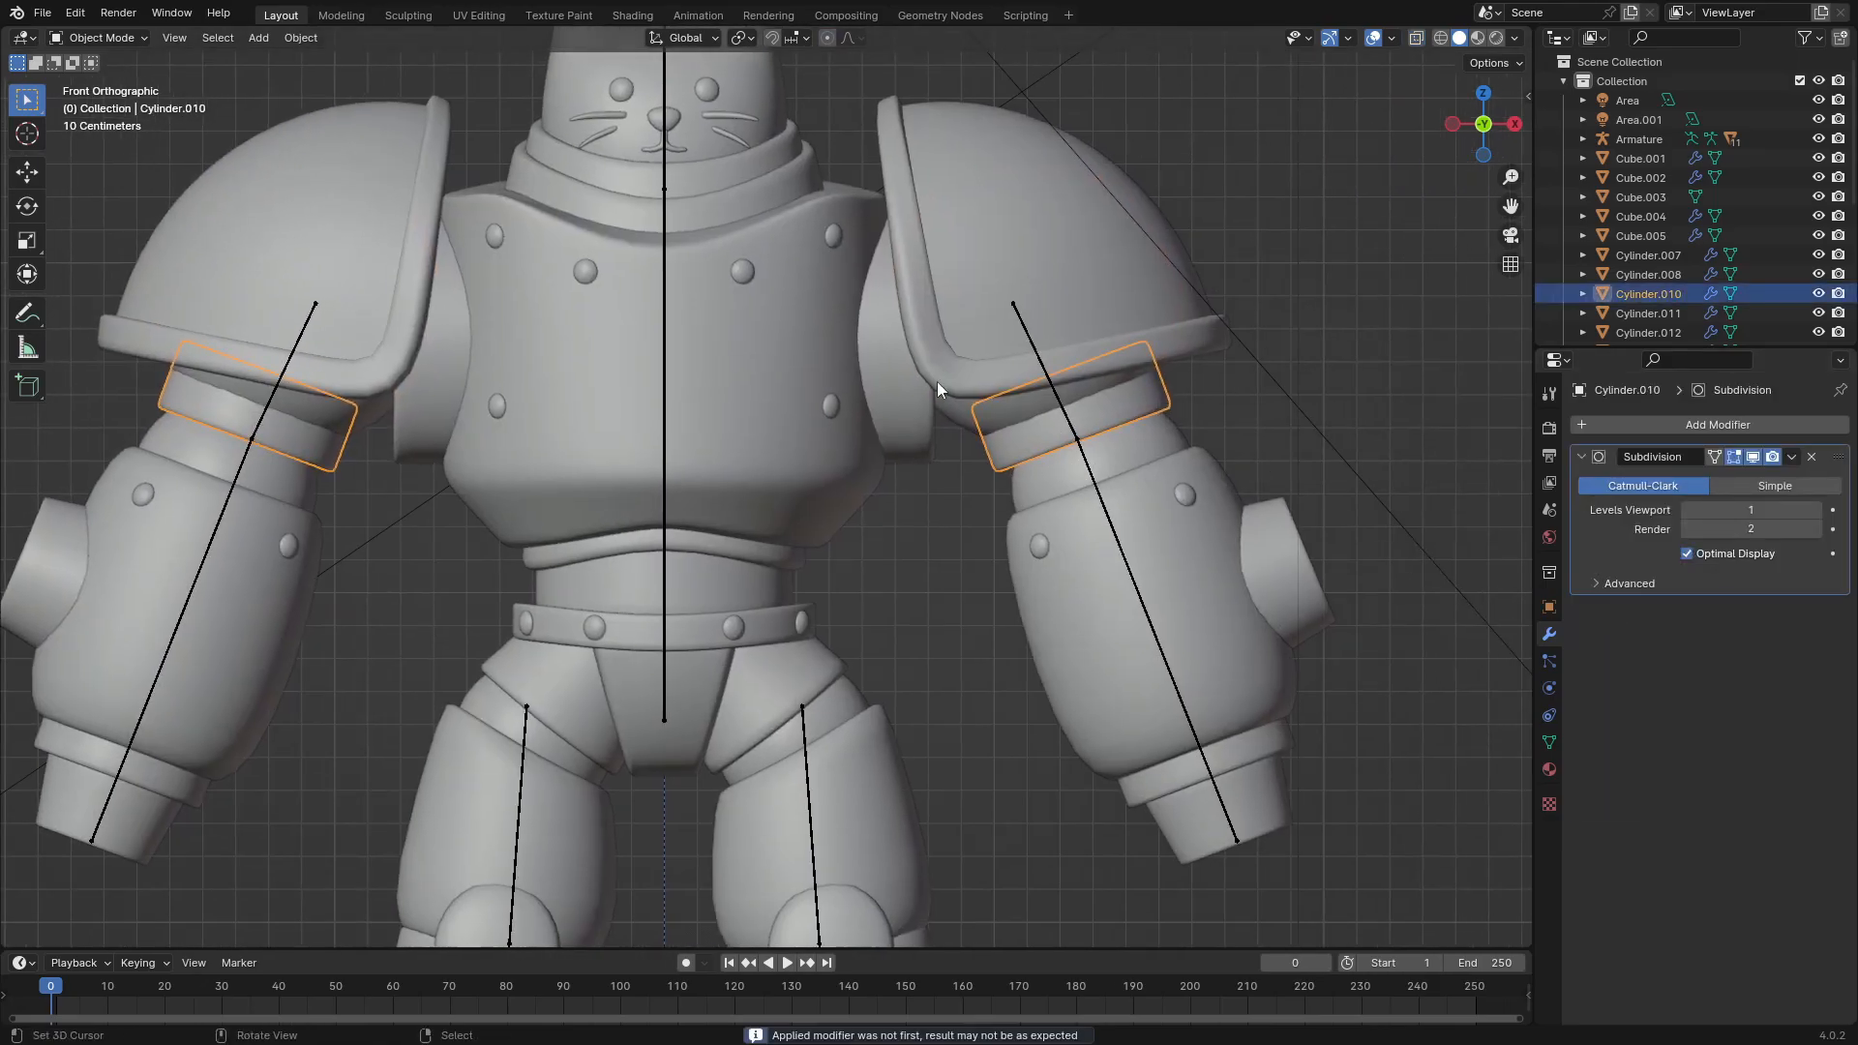
pyautogui.press('Tab')
pyautogui.hotkey('alt', 'z')
pyautogui.moveTo(1239, 308); pyautogui.dragTo(794, 642)
pyautogui.press('p')
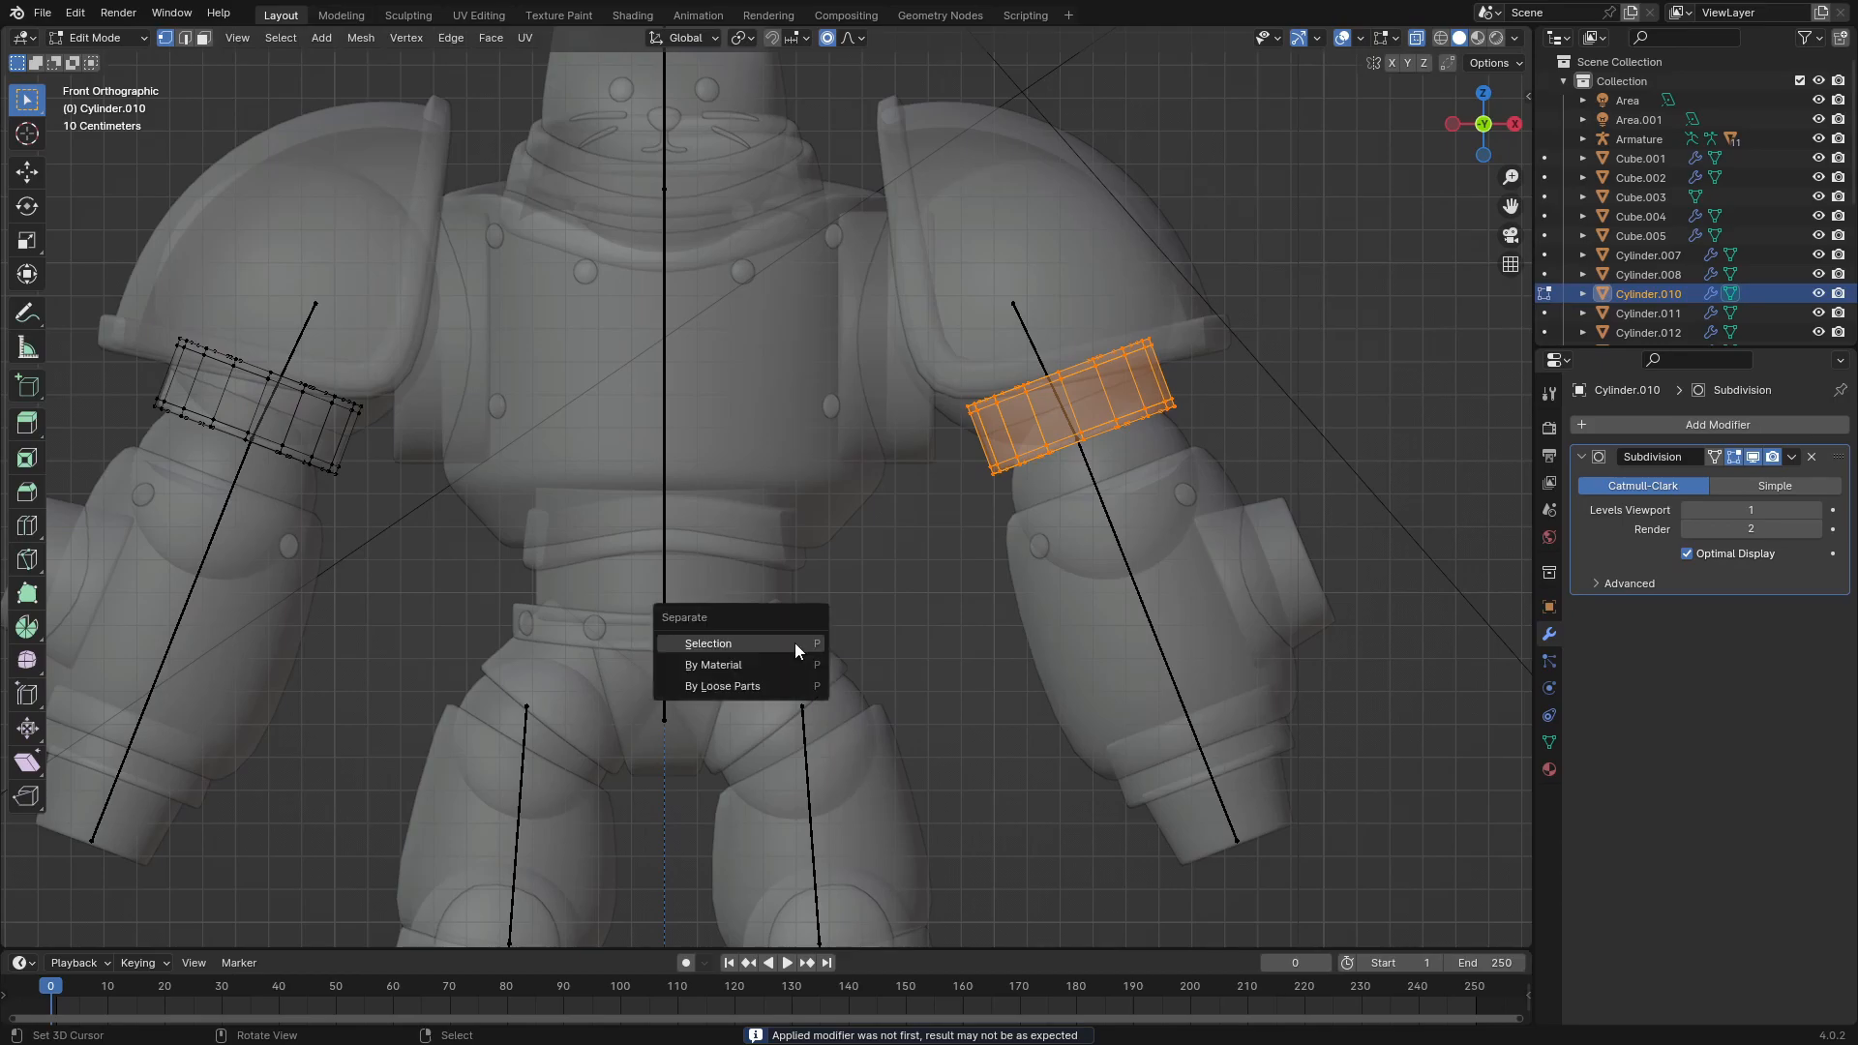
pyautogui.click(793, 643)
pyautogui.press('Tab')
# Step: Apply the Mirror modifier on the elbow balls and separate the left elbow ball into its own object
pyautogui.click(1043, 472)
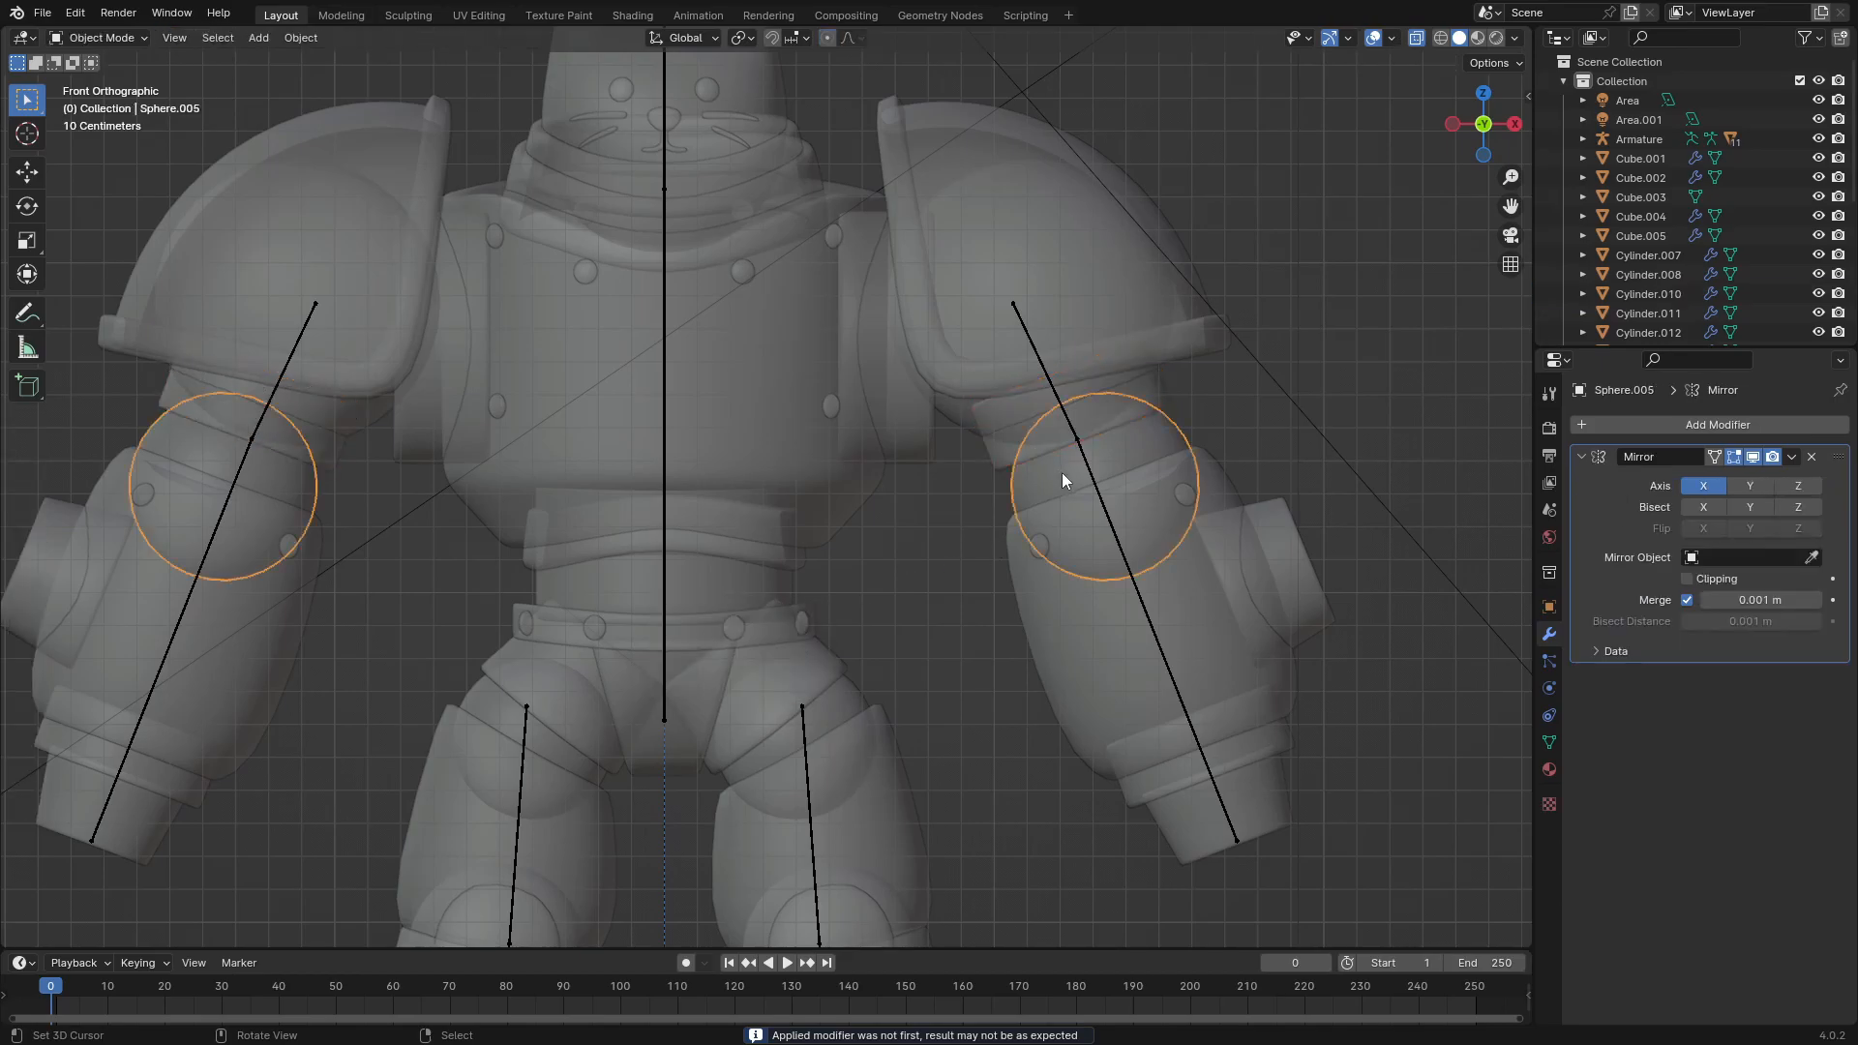
pyautogui.press('Tab')
pyautogui.press('Tab')
pyautogui.hotkey('ctrl', 'a')
pyautogui.press('Tab')
pyautogui.moveTo(1257, 319); pyautogui.dragTo(839, 701)
pyautogui.press('p')
pyautogui.click(839, 701)
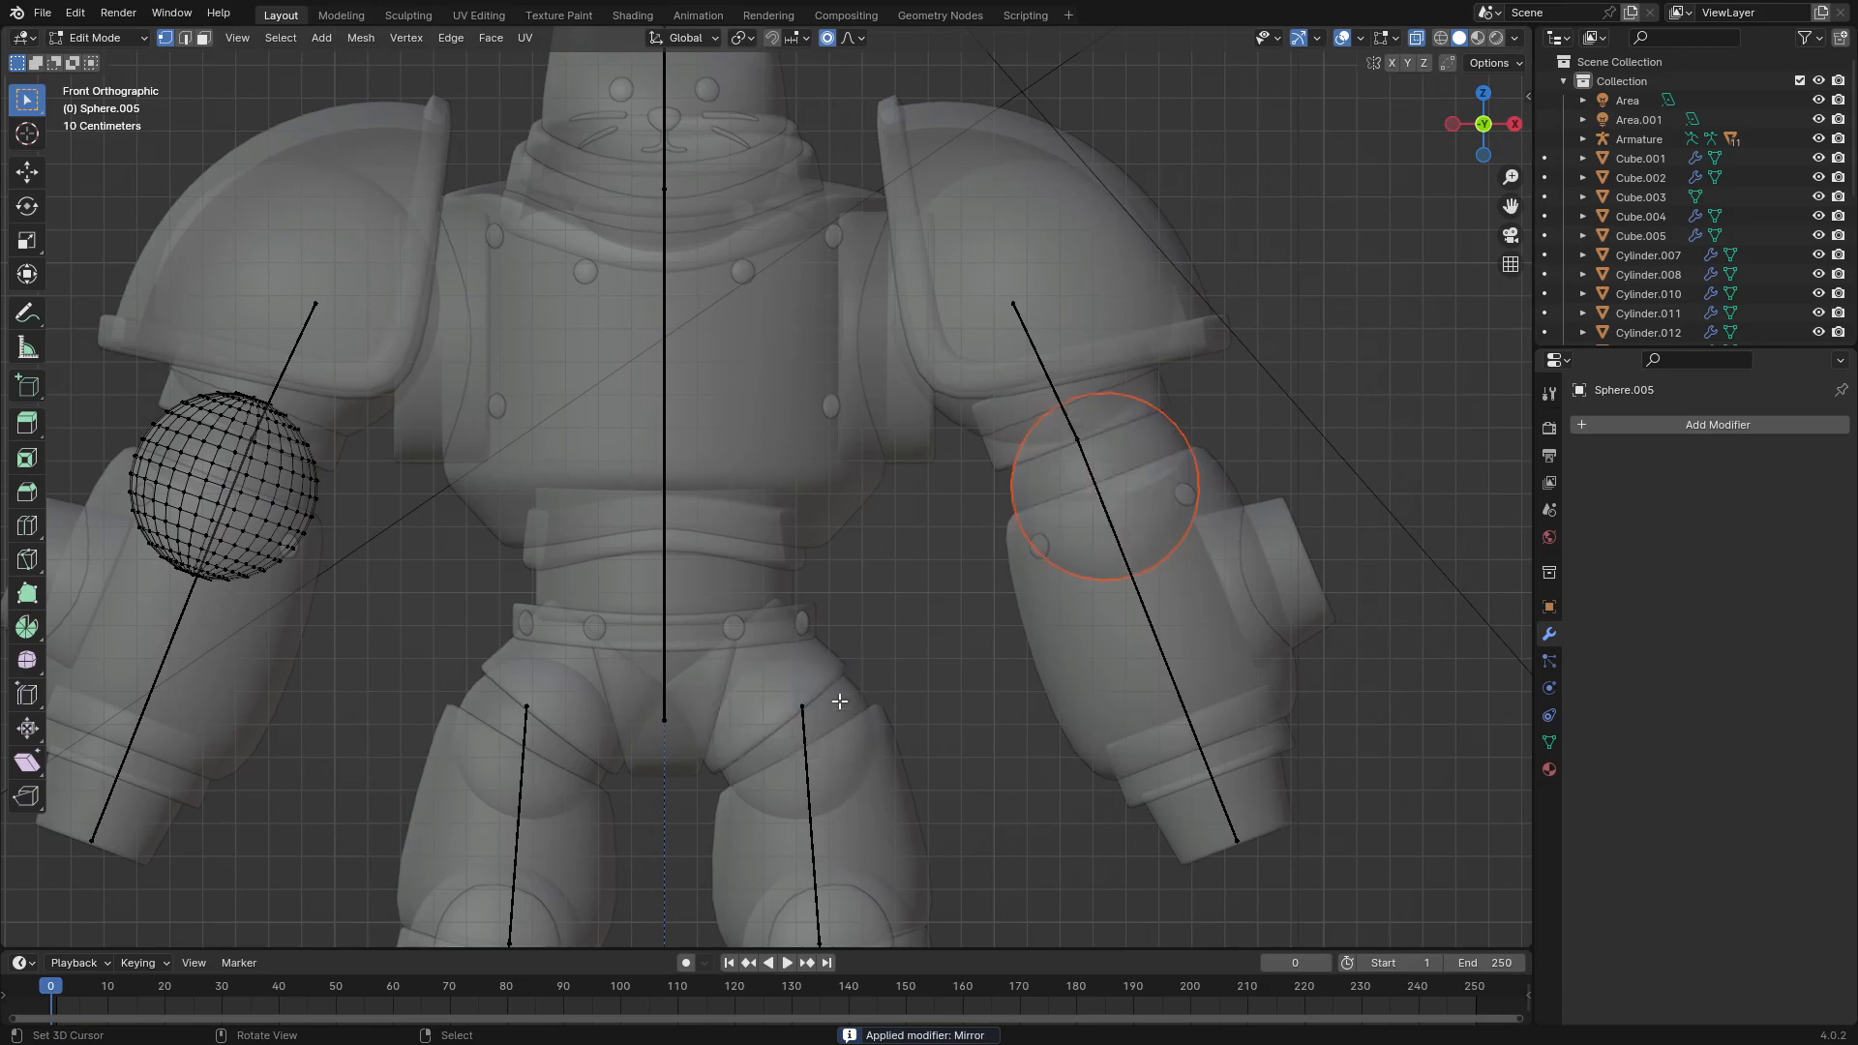
pyautogui.press('Tab')
pyautogui.hotkey('alt', 'z')
# Step: Apply the Mirror modifier on the forearm rivets and separate the left arm's two rivets into their own object
pyautogui.scroll(2, 1119, 595)
pyautogui.click(1074, 595)
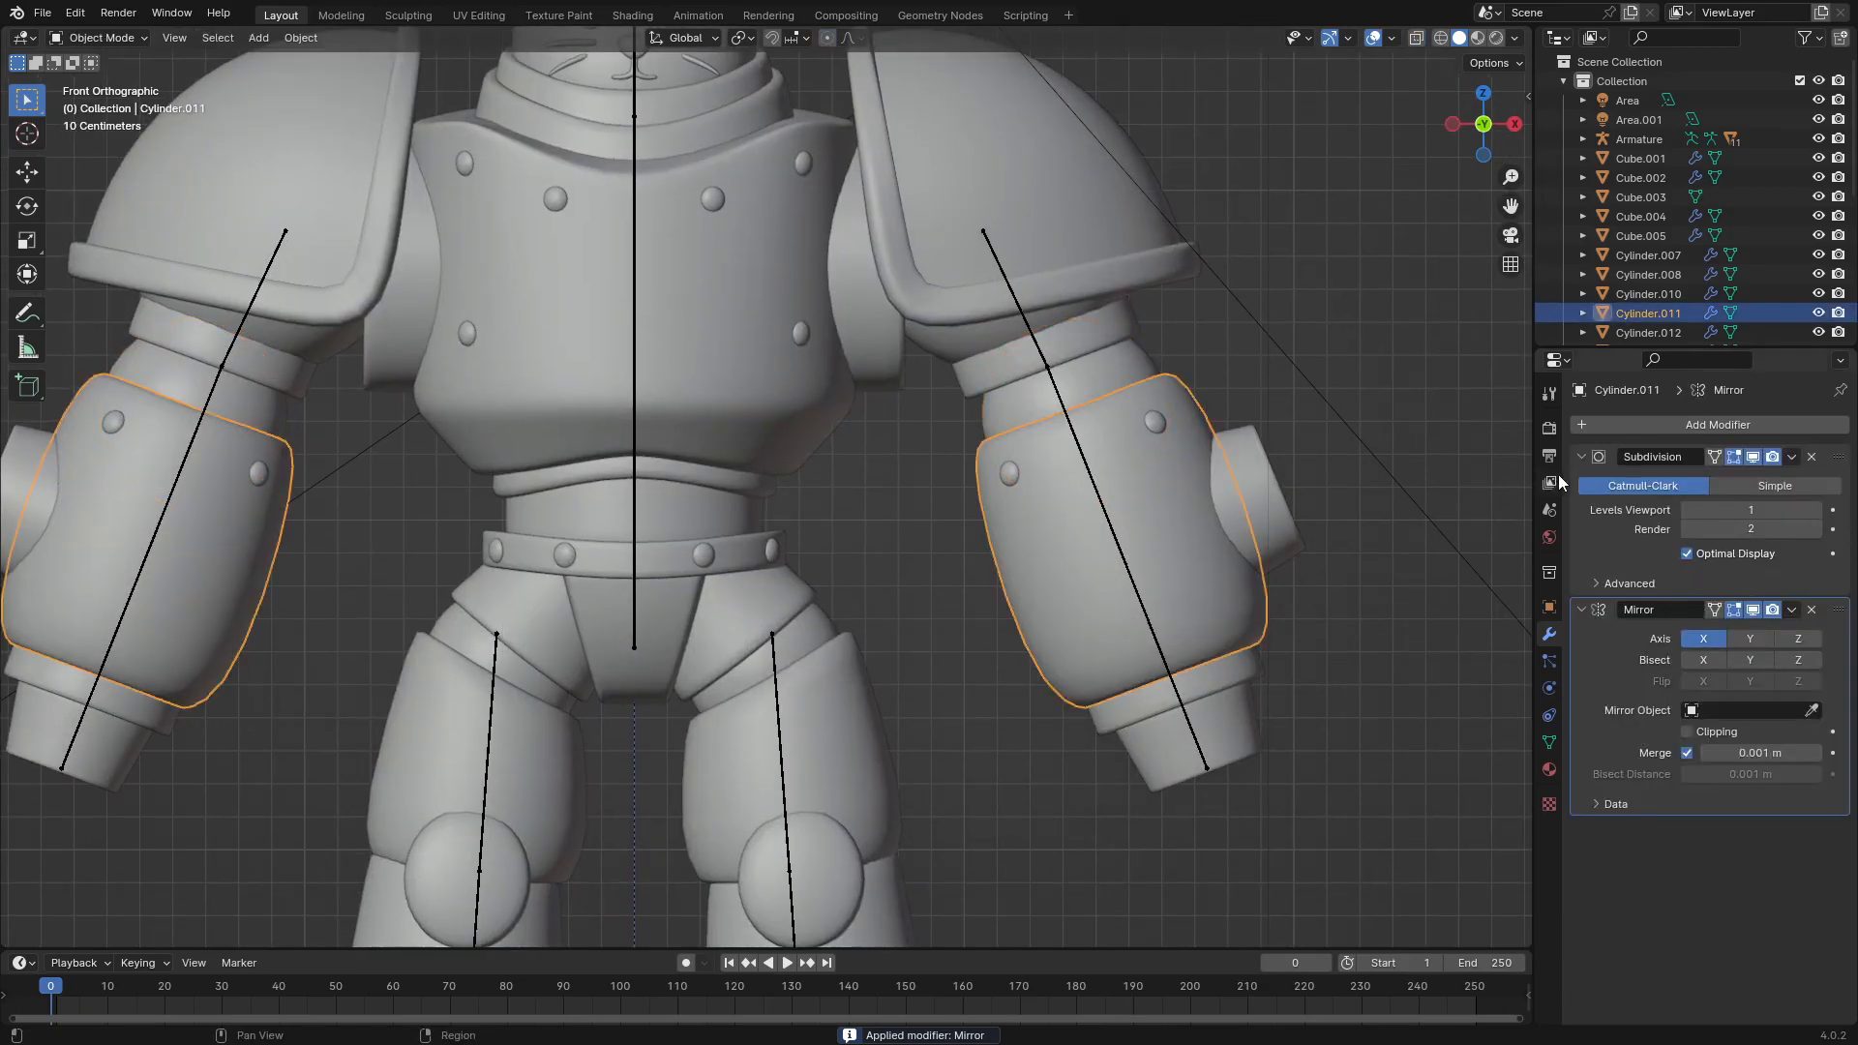
pyautogui.click(1043, 473)
pyautogui.press('Tab')
pyautogui.press('Tab')
pyautogui.hotkey('ctrl', 'a')
pyautogui.press('Tab')
pyautogui.hotkey('alt', 'z')
pyautogui.moveTo(1228, 332); pyautogui.dragTo(849, 656)
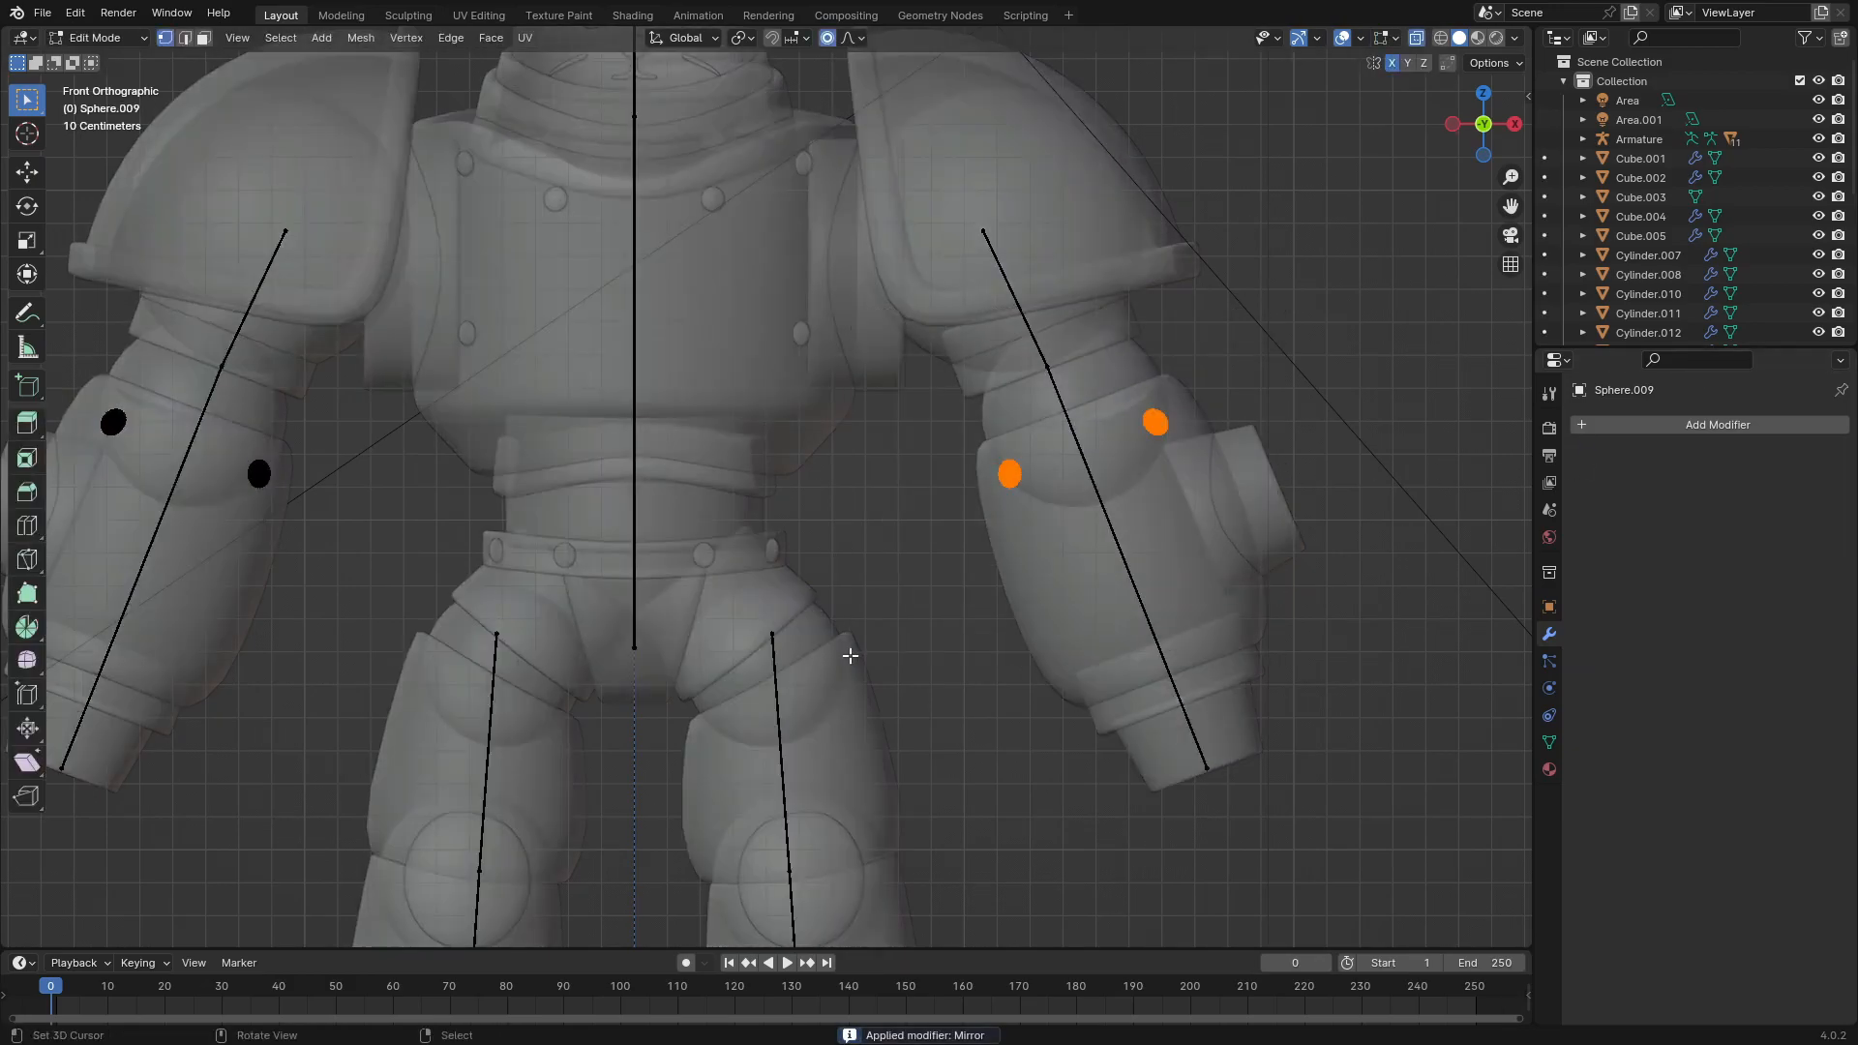
pyautogui.press('Tab')
# Step: Apply the Mirror modifier on the large forearm shells and separate the left shell into its own object
pyautogui.click(995, 571)
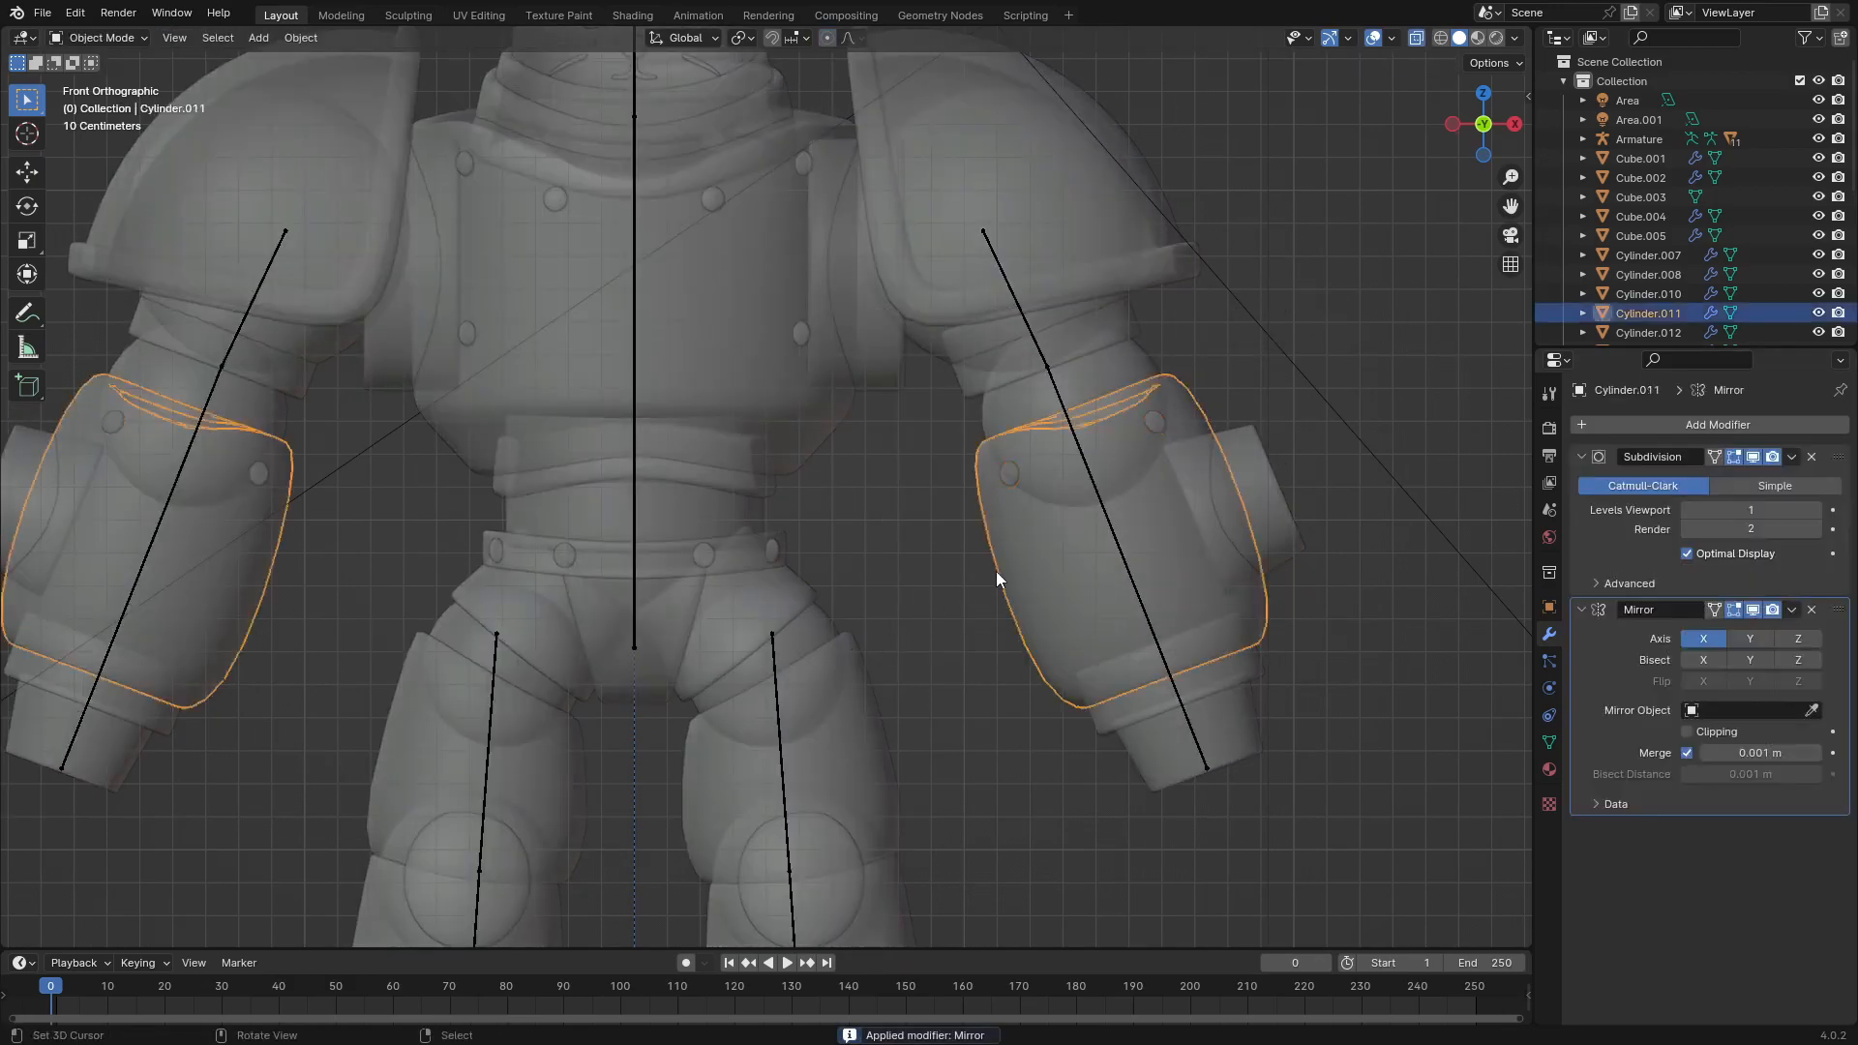
pyautogui.hotkey('ctrl', 'a')
pyautogui.press('Tab')
pyautogui.moveTo(1379, 314); pyautogui.dragTo(786, 898)
pyautogui.press('p')
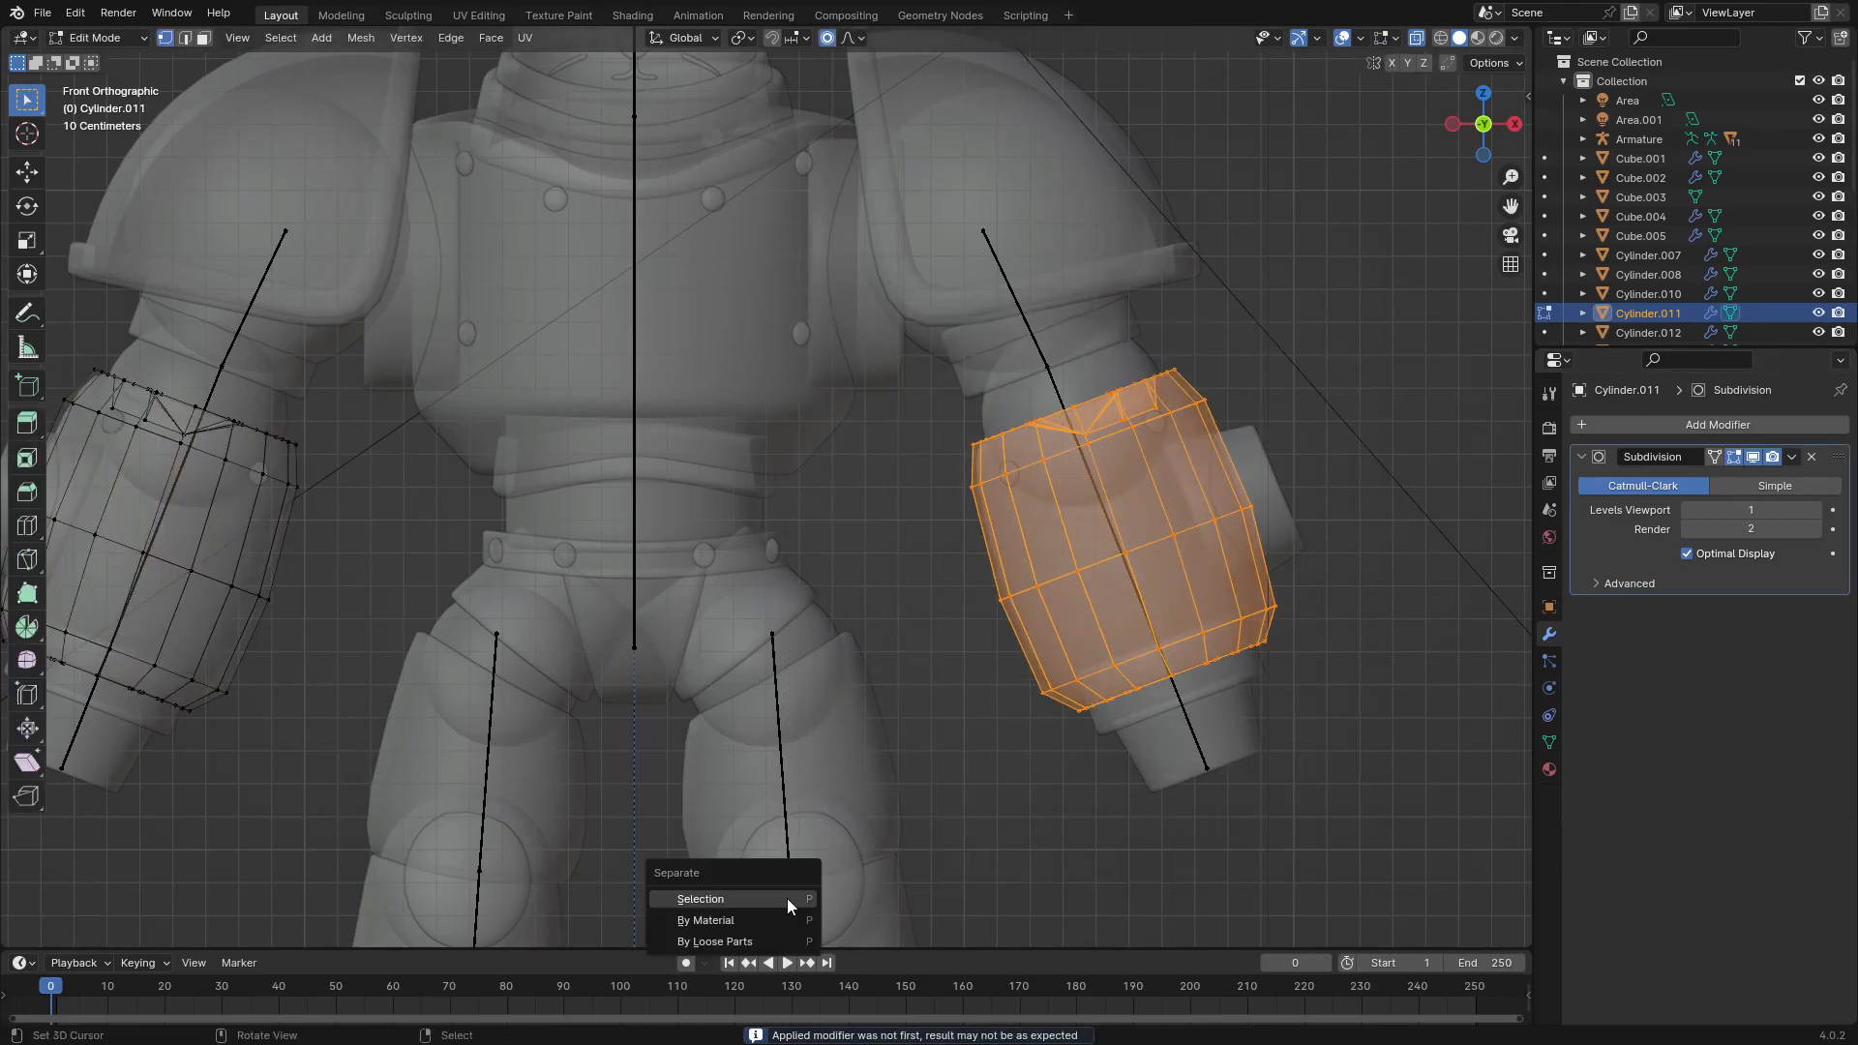
pyautogui.click(786, 888)
pyautogui.press('Tab')
# Step: Apply the Mirror modifier on the wrist cuffs and separate the left cuff into its own object
pyautogui.click(1140, 700)
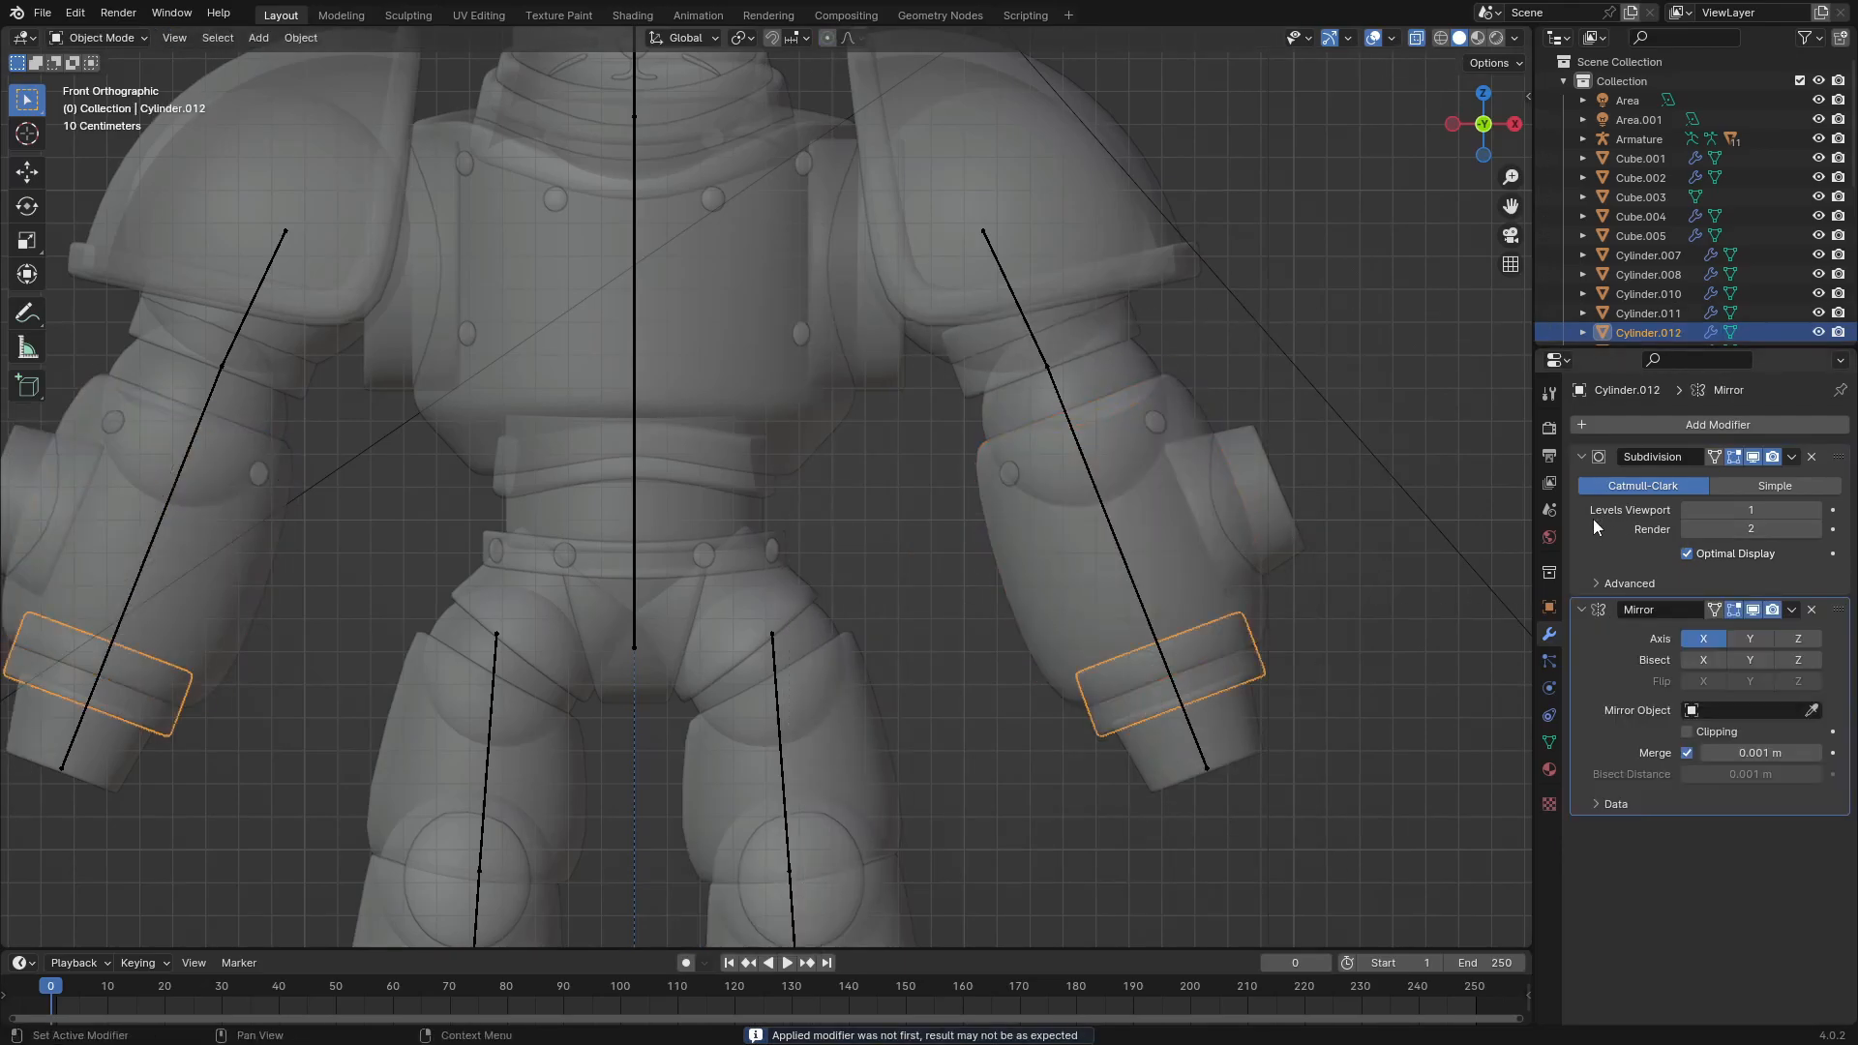
pyautogui.hotkey('ctrl', 'a')
pyautogui.press('Tab')
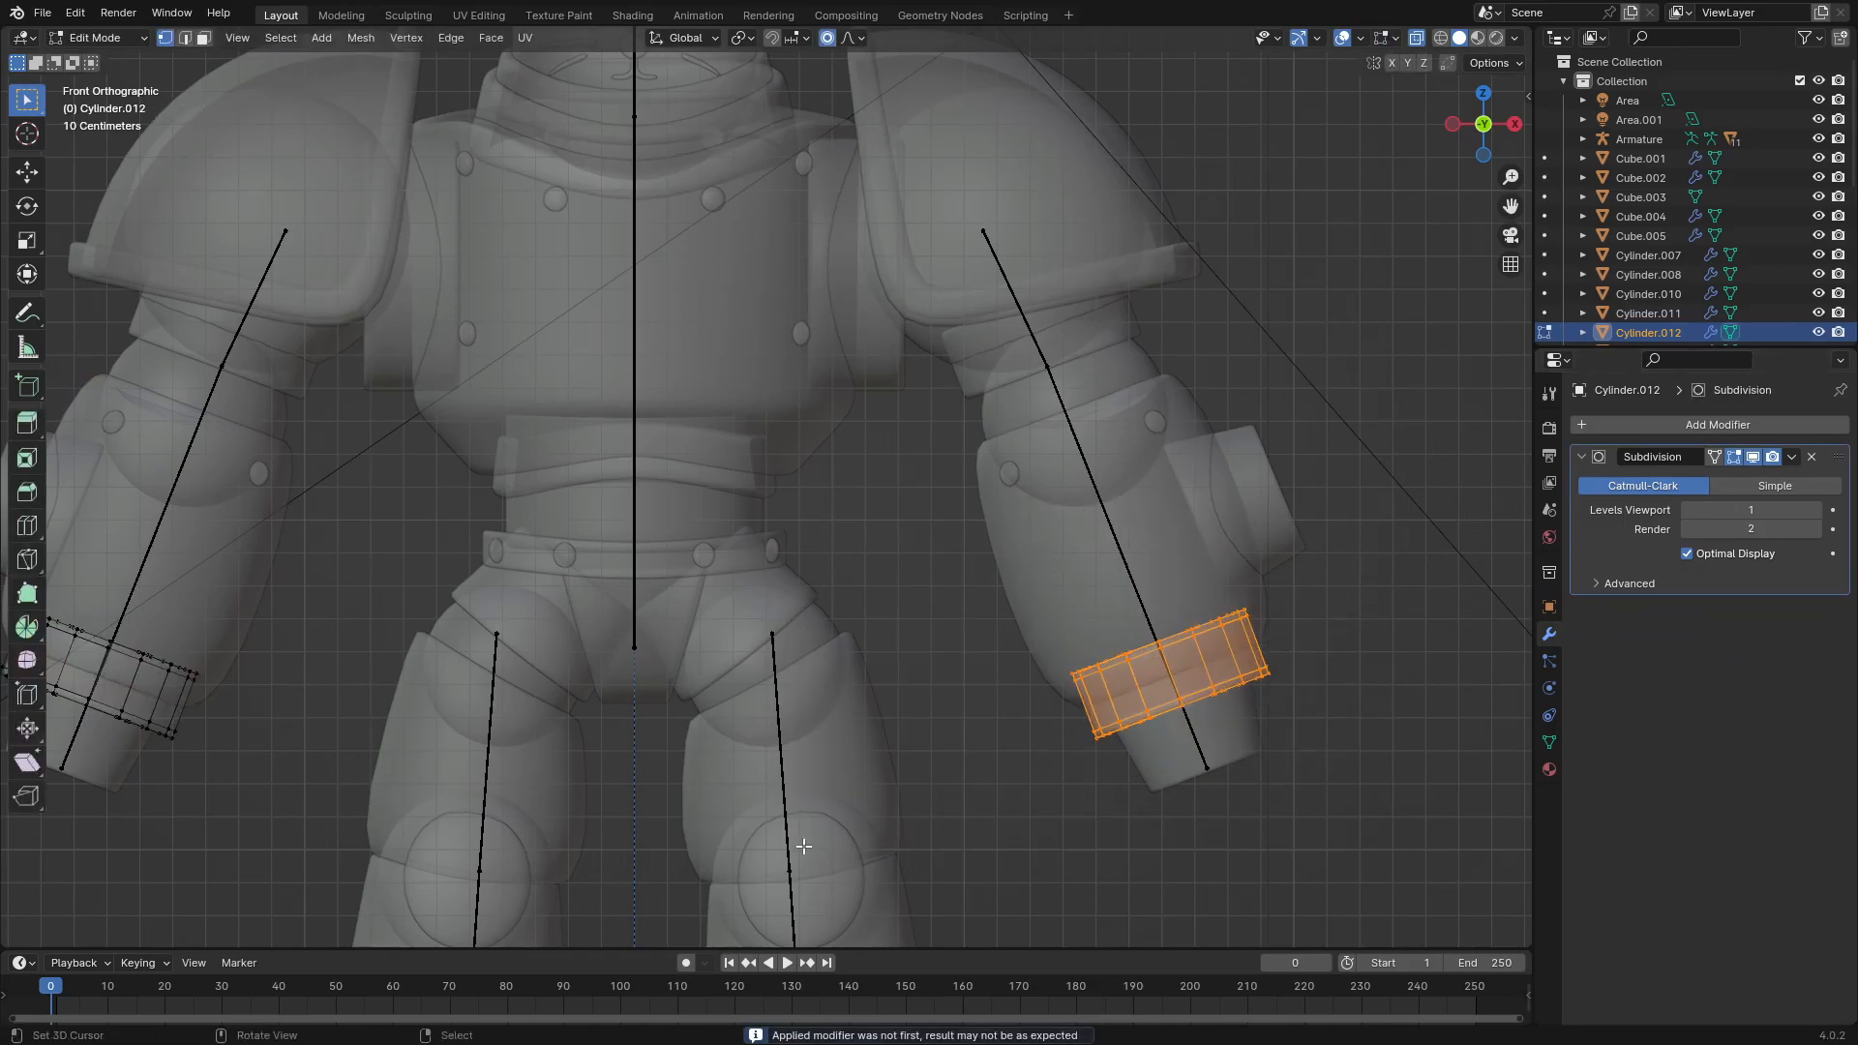
pyautogui.press('p')
pyautogui.click(804, 846)
pyautogui.press('Tab')
# Step: Apply the Mirror modifier on the tapered cylinders at the arm ends and separate the left one into its own object
pyautogui.rightClick(1165, 777)
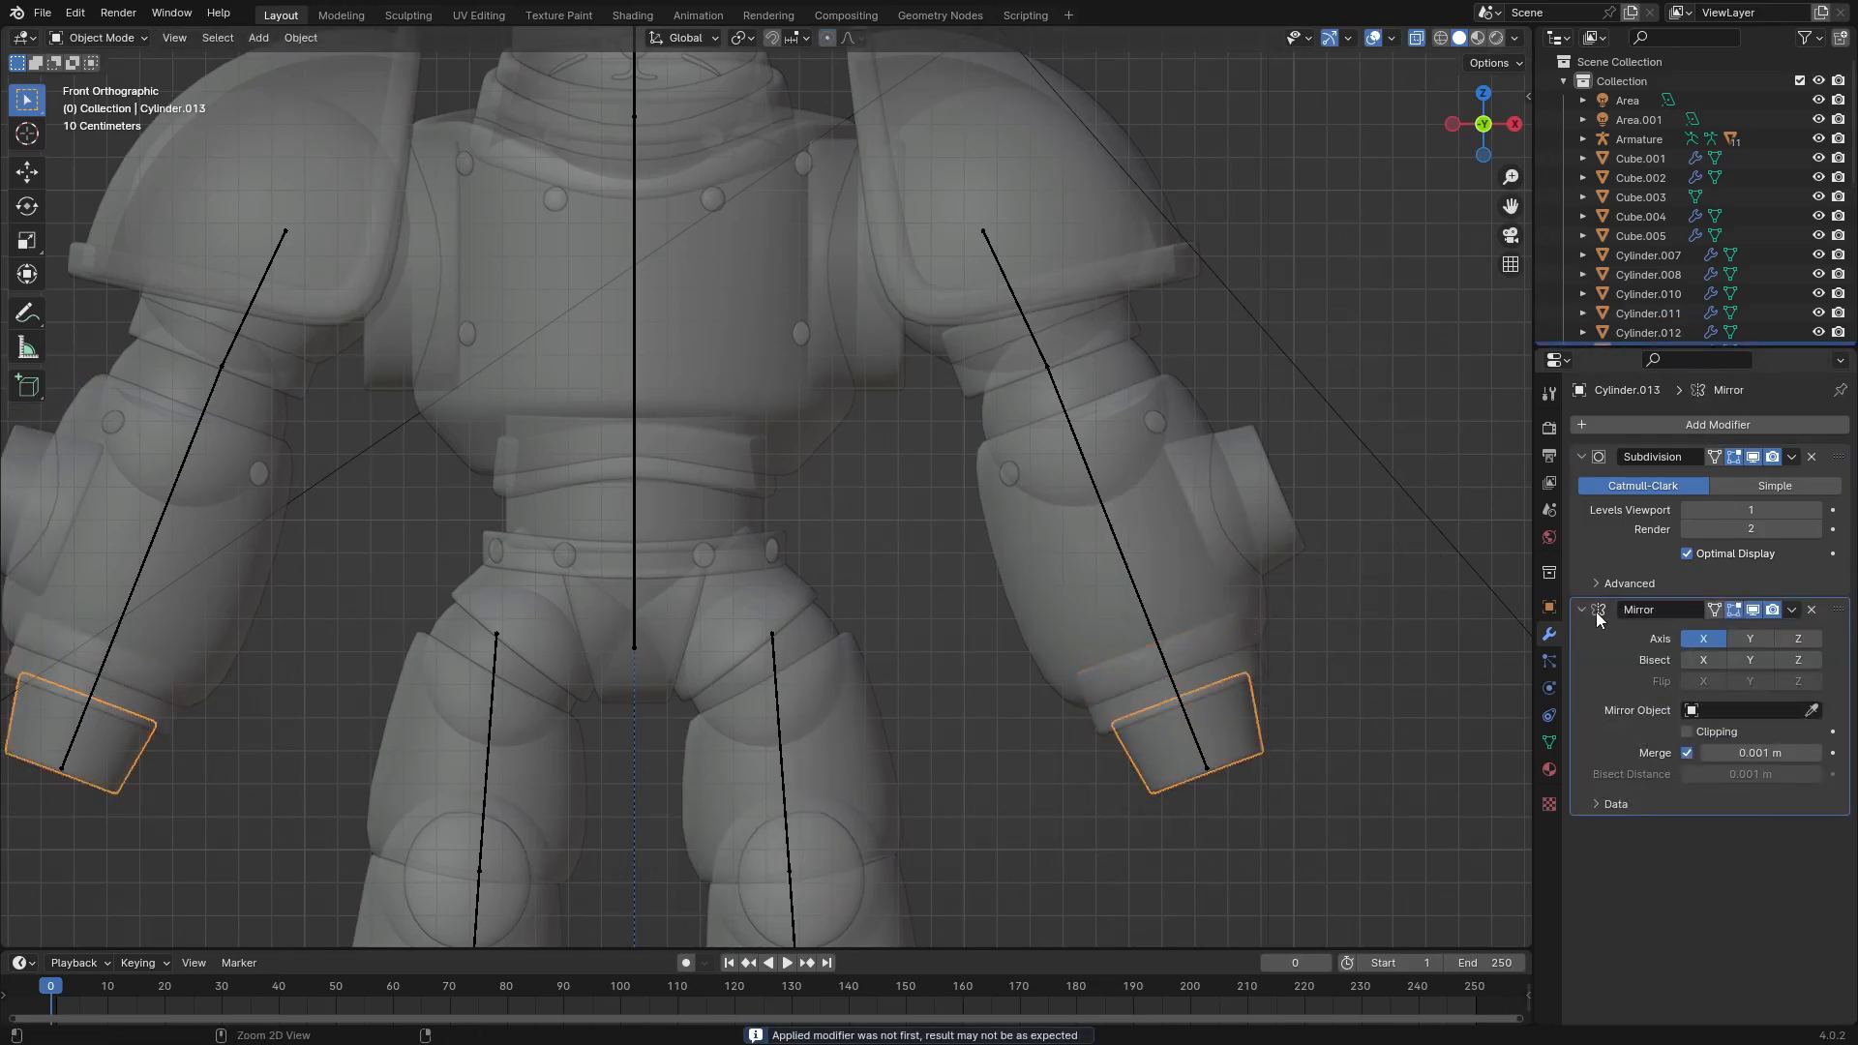
pyautogui.hotkey('ctrl', 'a')
pyautogui.press('Tab')
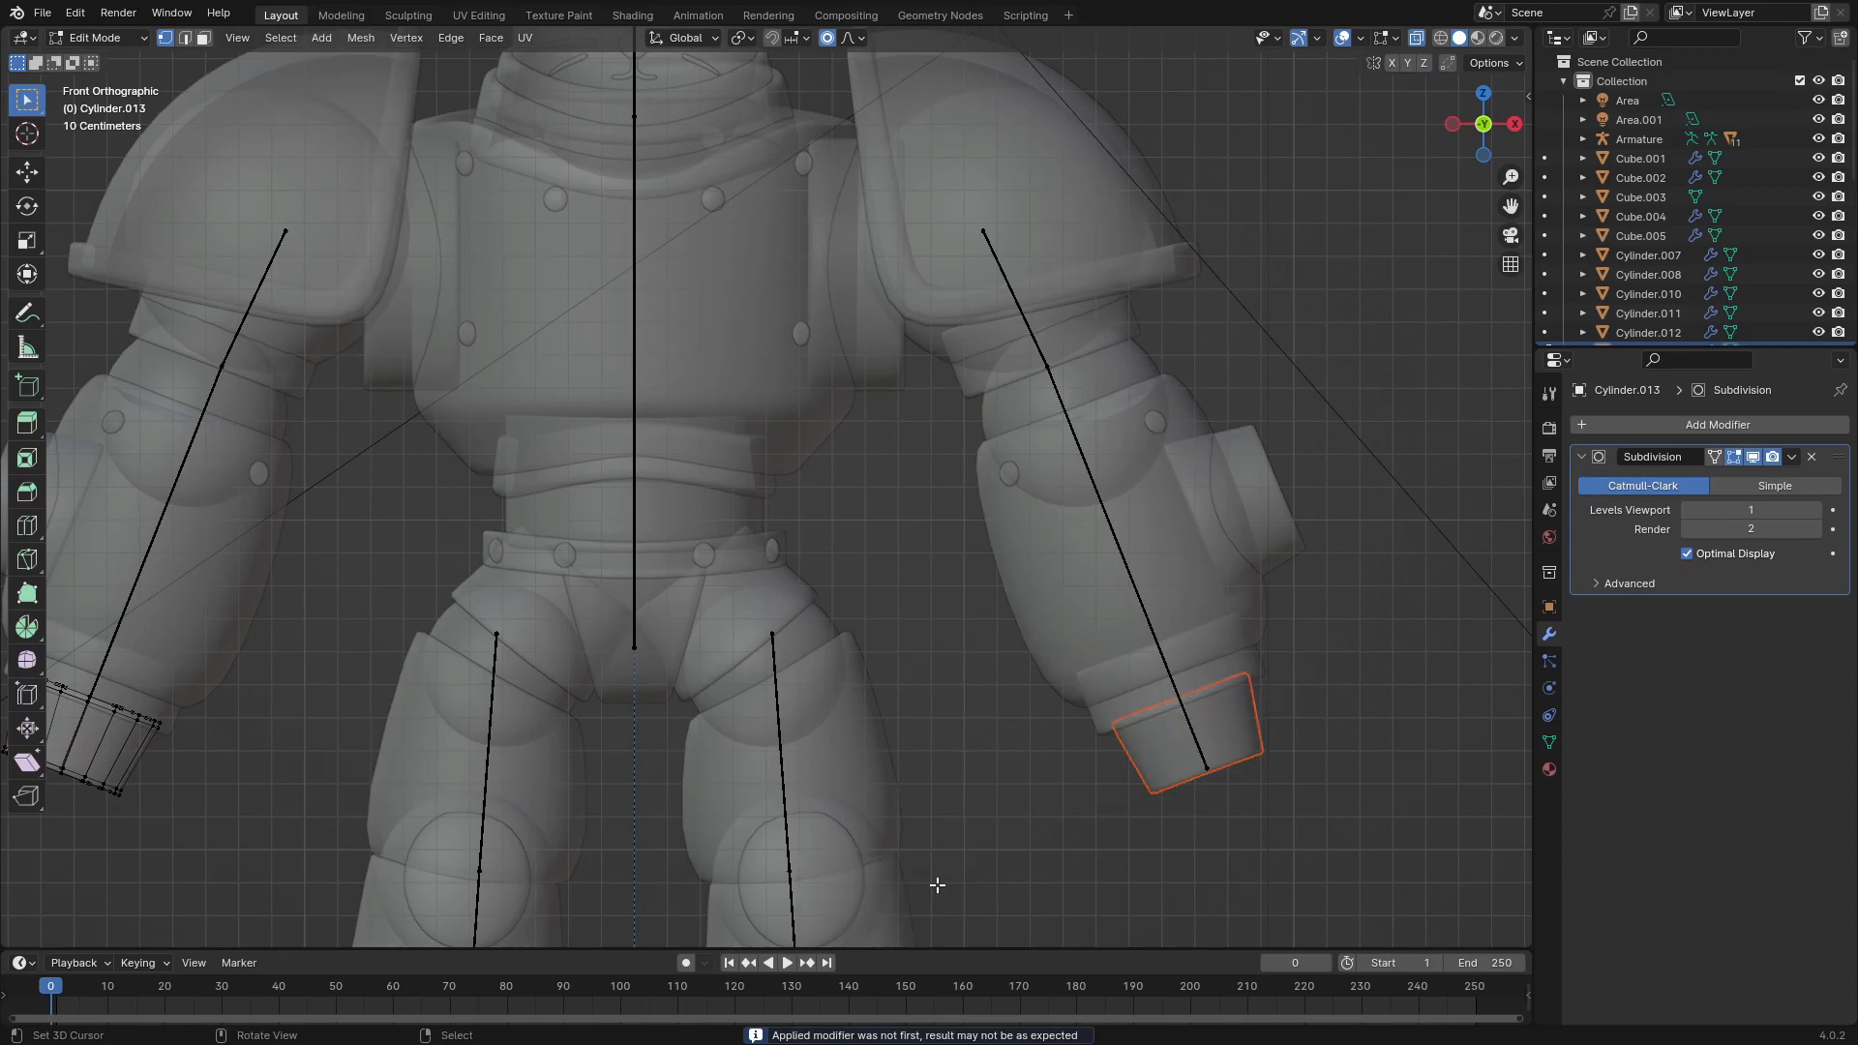
pyautogui.press('Tab')
# Step: Apply the Mirror modifier on the cylinders protruding from the forearms' outer sides and separate the left one into its own object
pyautogui.click(1260, 491)
pyautogui.hotkey('ctrl', 'a')
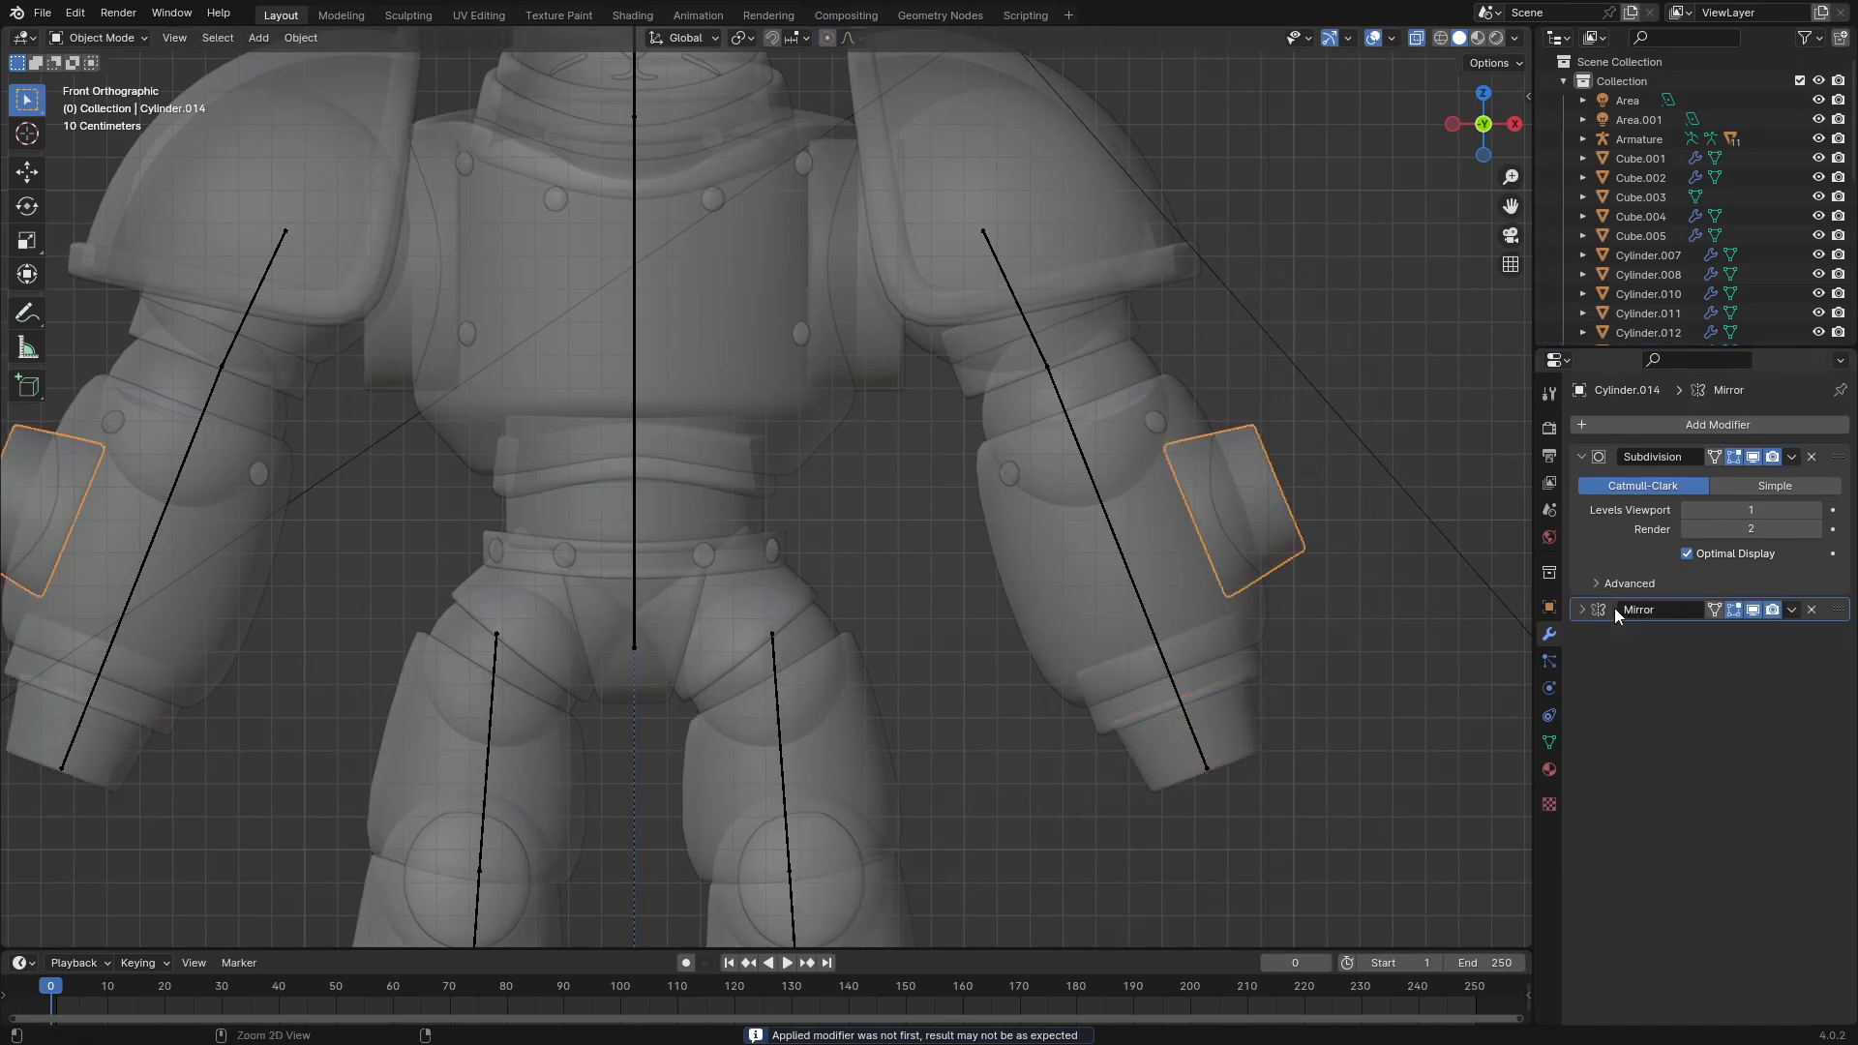
pyautogui.press('Tab')
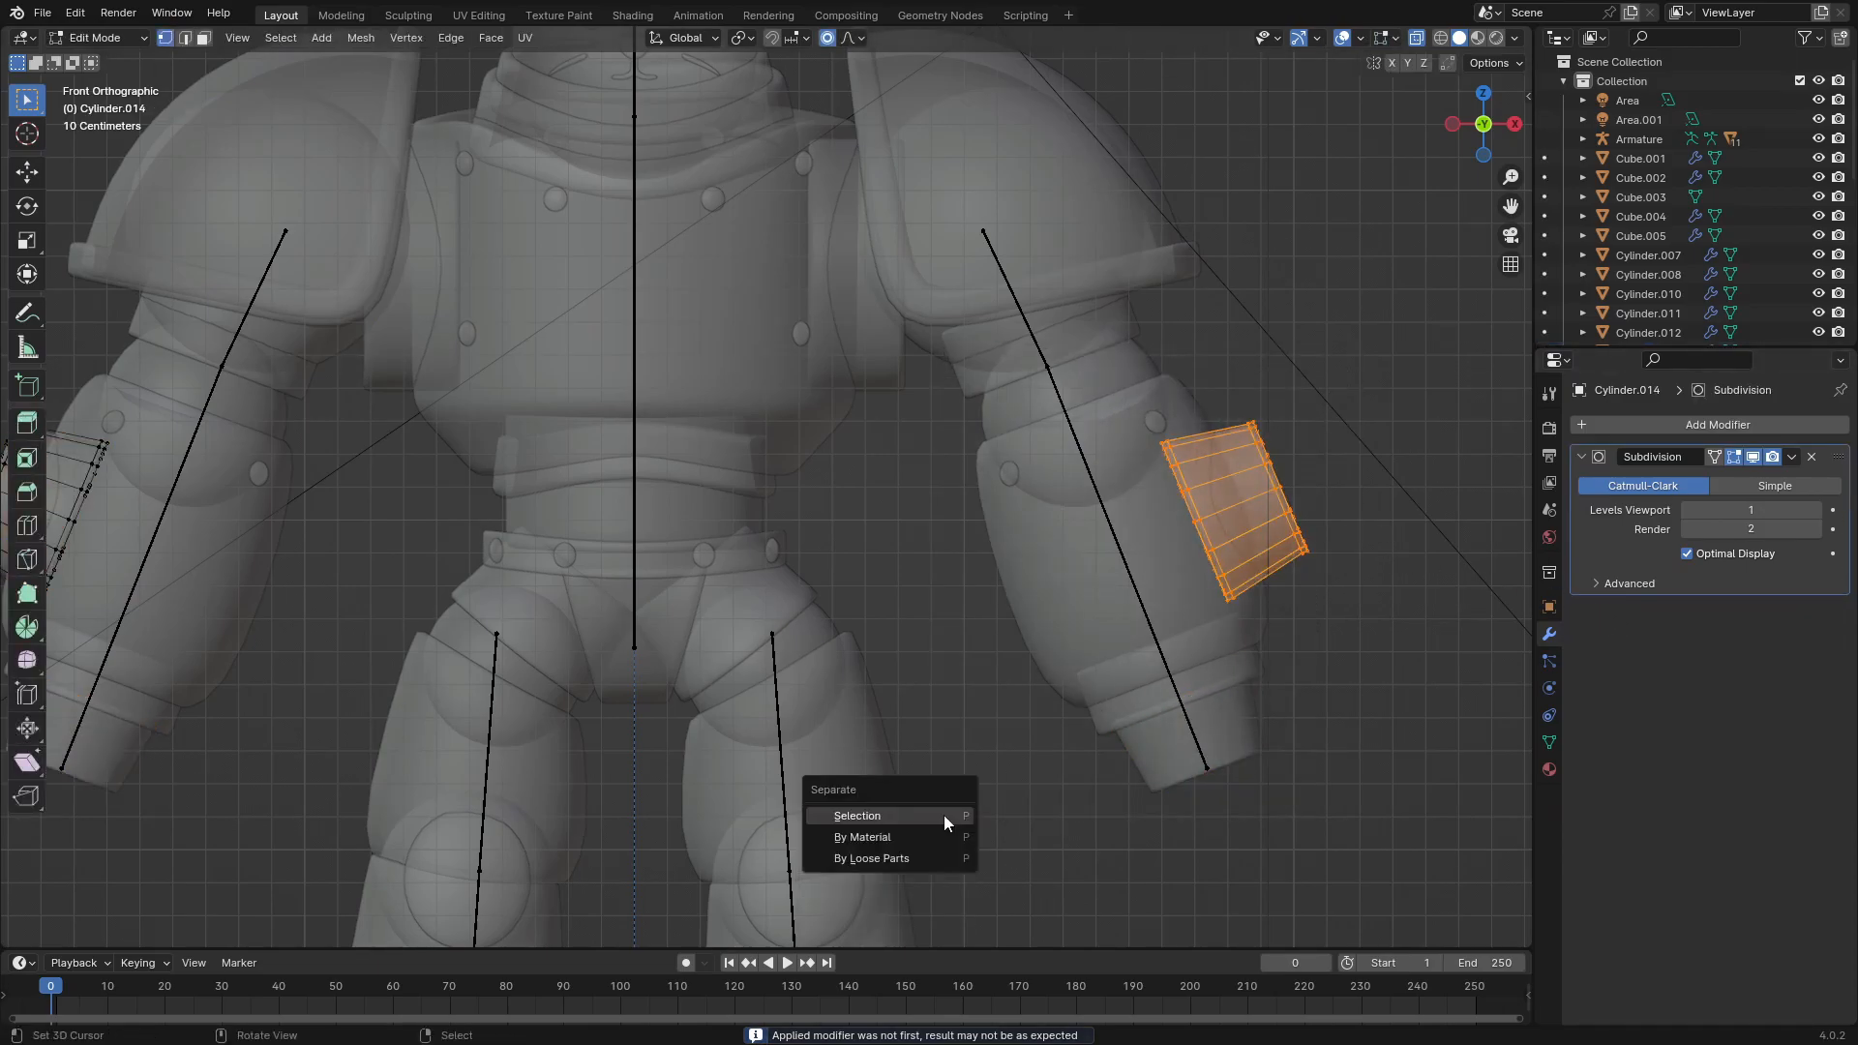
pyautogui.press('Tab')
pyautogui.hotkey('alt', 'z')
# Step: Parent the left shoulder pad, shoulder ball and upper-arm ring to the armature's left upper-arm bone with the Bone option
pyautogui.keyDown('shift'); pyautogui.moveTo(1101, 536); pyautogui.dragTo(1088, 689, button='middle'); pyautogui.keyUp('shift')
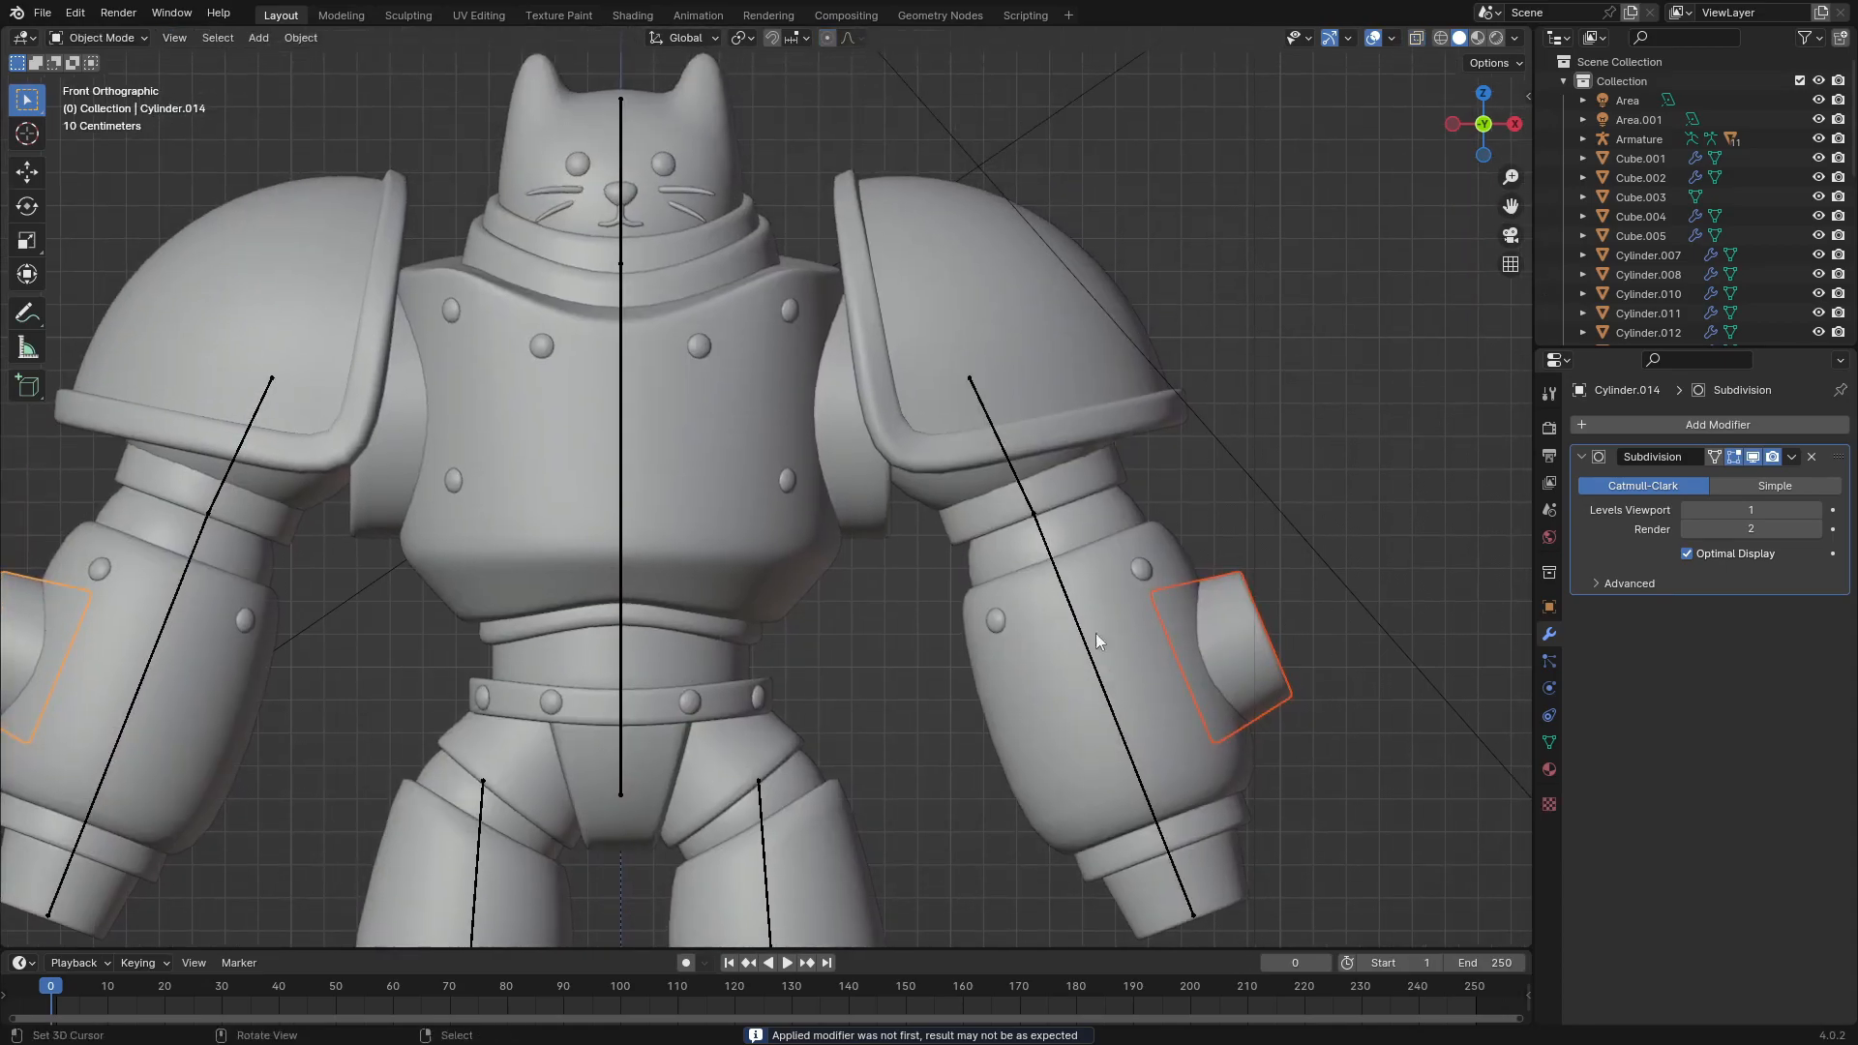
pyautogui.click(906, 274)
pyautogui.moveTo(906, 274); pyautogui.dragTo(973, 456, button='middle')
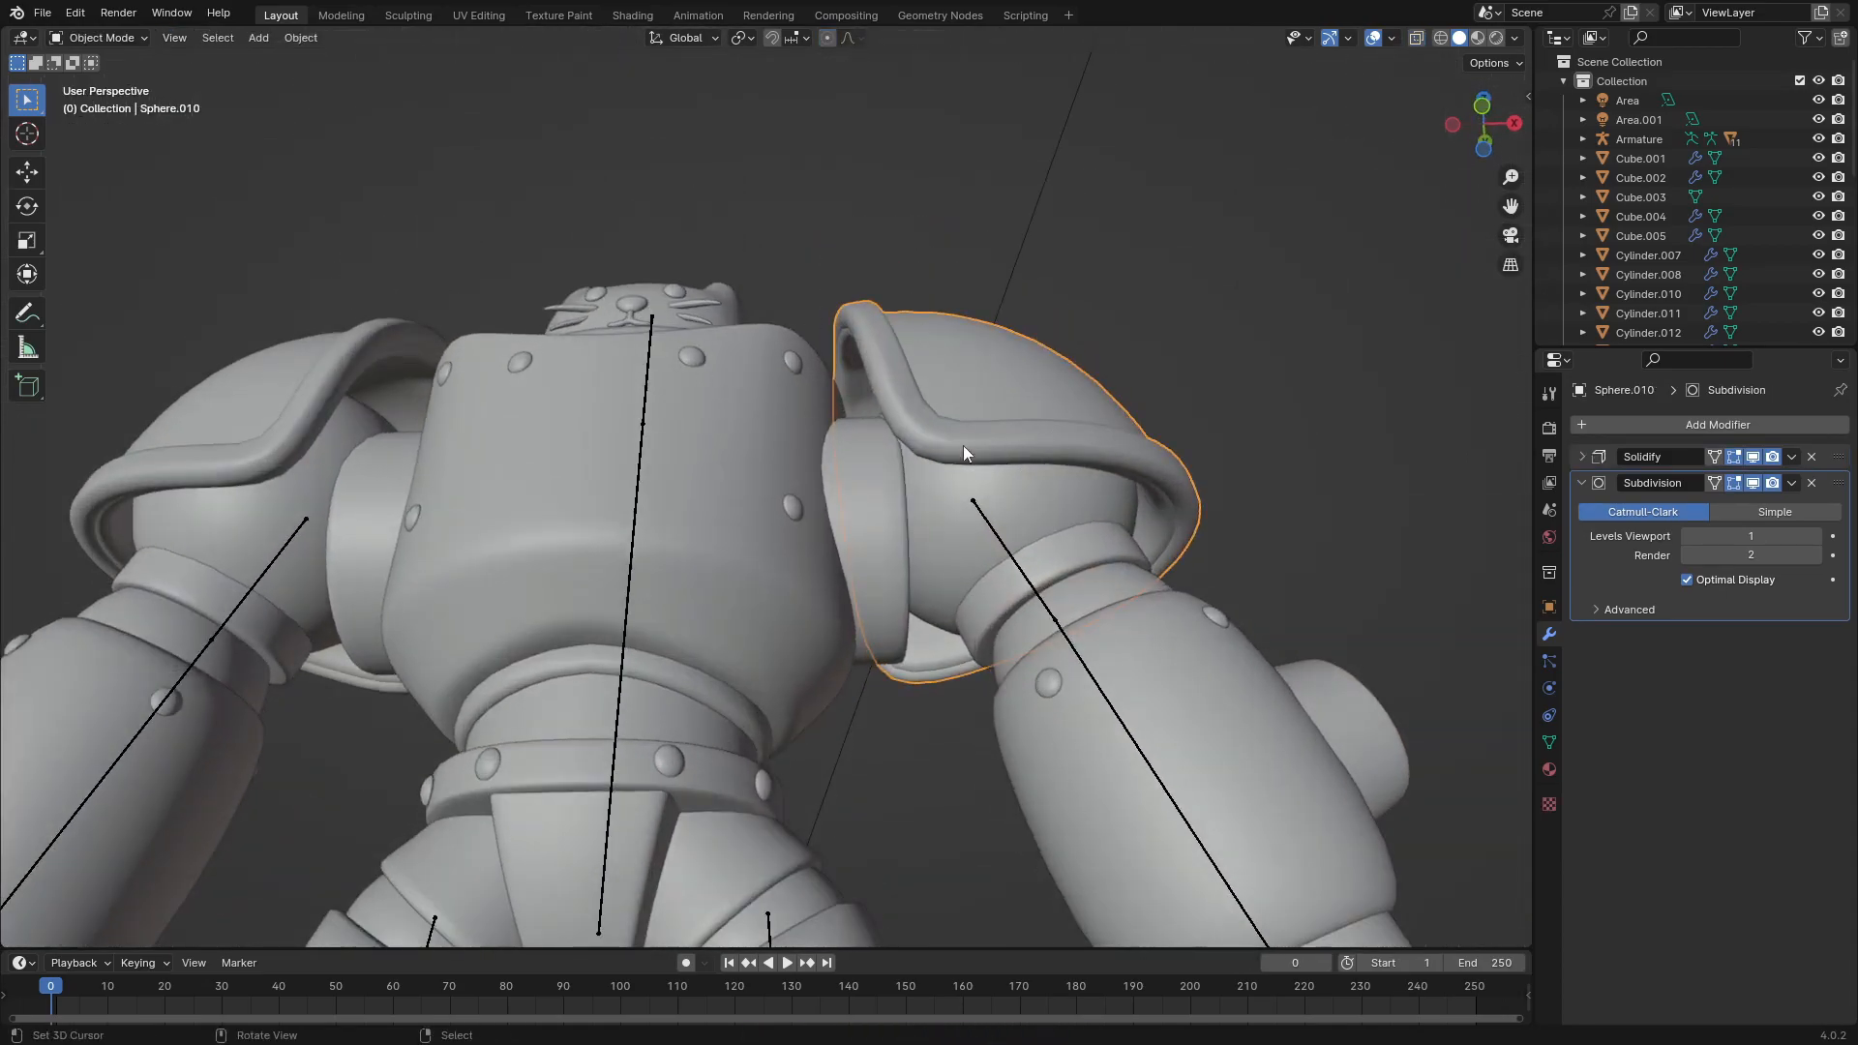
pyautogui.keyDown('shift'); pyautogui.click(1041, 489); pyautogui.keyUp('shift')
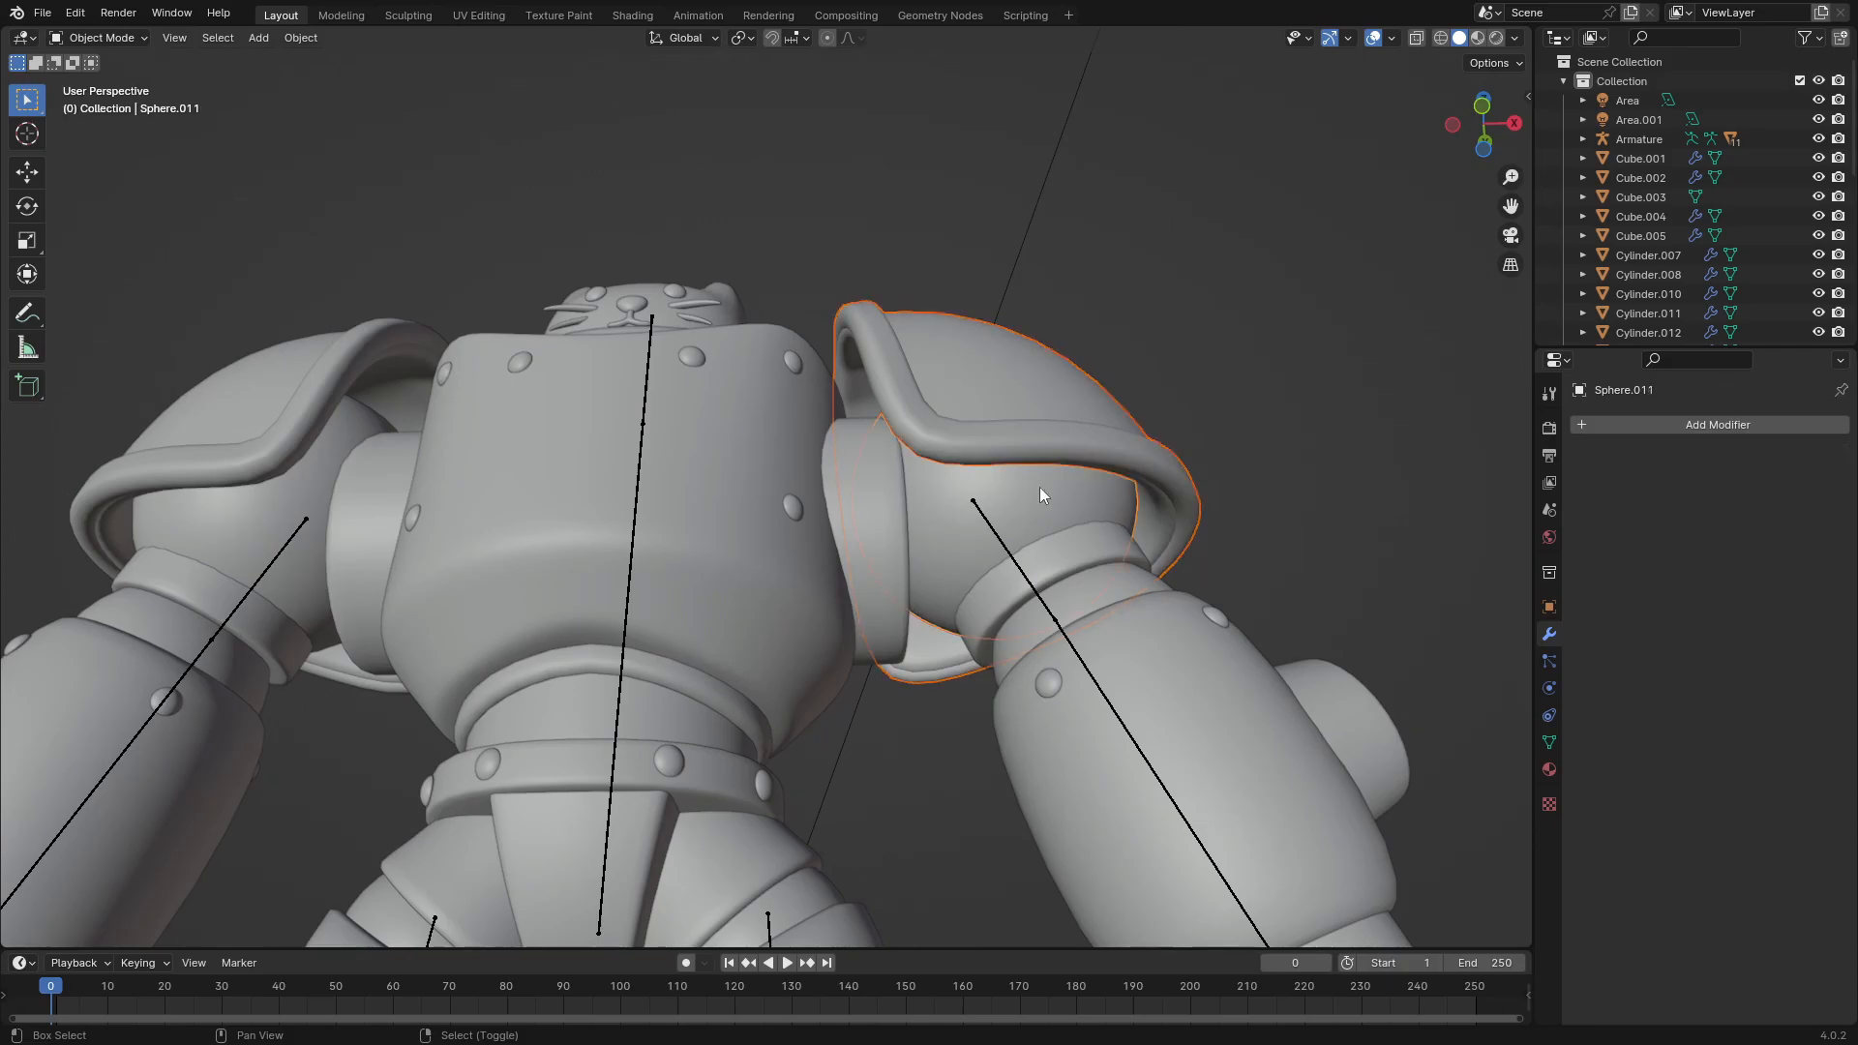
pyautogui.keyDown('shift'); pyautogui.moveTo(1004, 503); pyautogui.dragTo(995, 403, button='middle'); pyautogui.keyUp('shift')
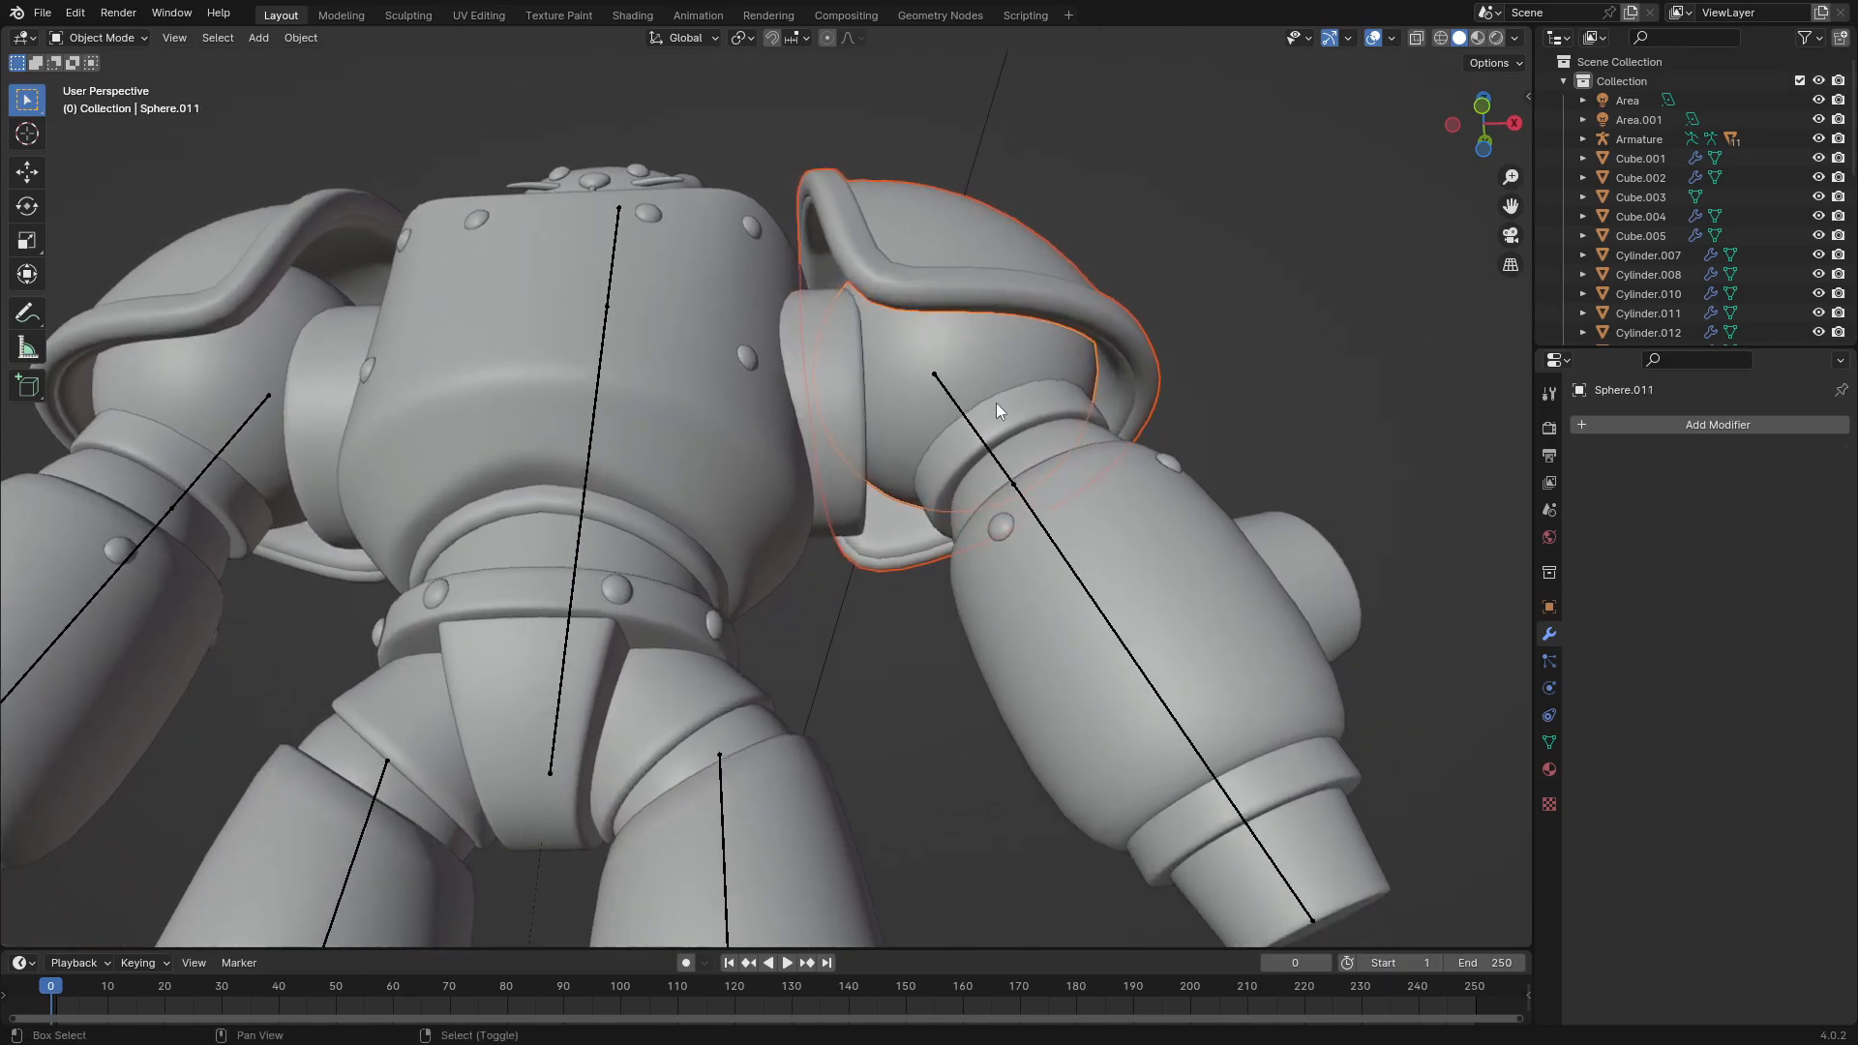
pyautogui.keyDown('shift'); pyautogui.click(1018, 416); pyautogui.keyUp('shift')
pyautogui.keyDown('shift'); pyautogui.click(1041, 437); pyautogui.keyUp('shift')
pyautogui.press('KP_1')
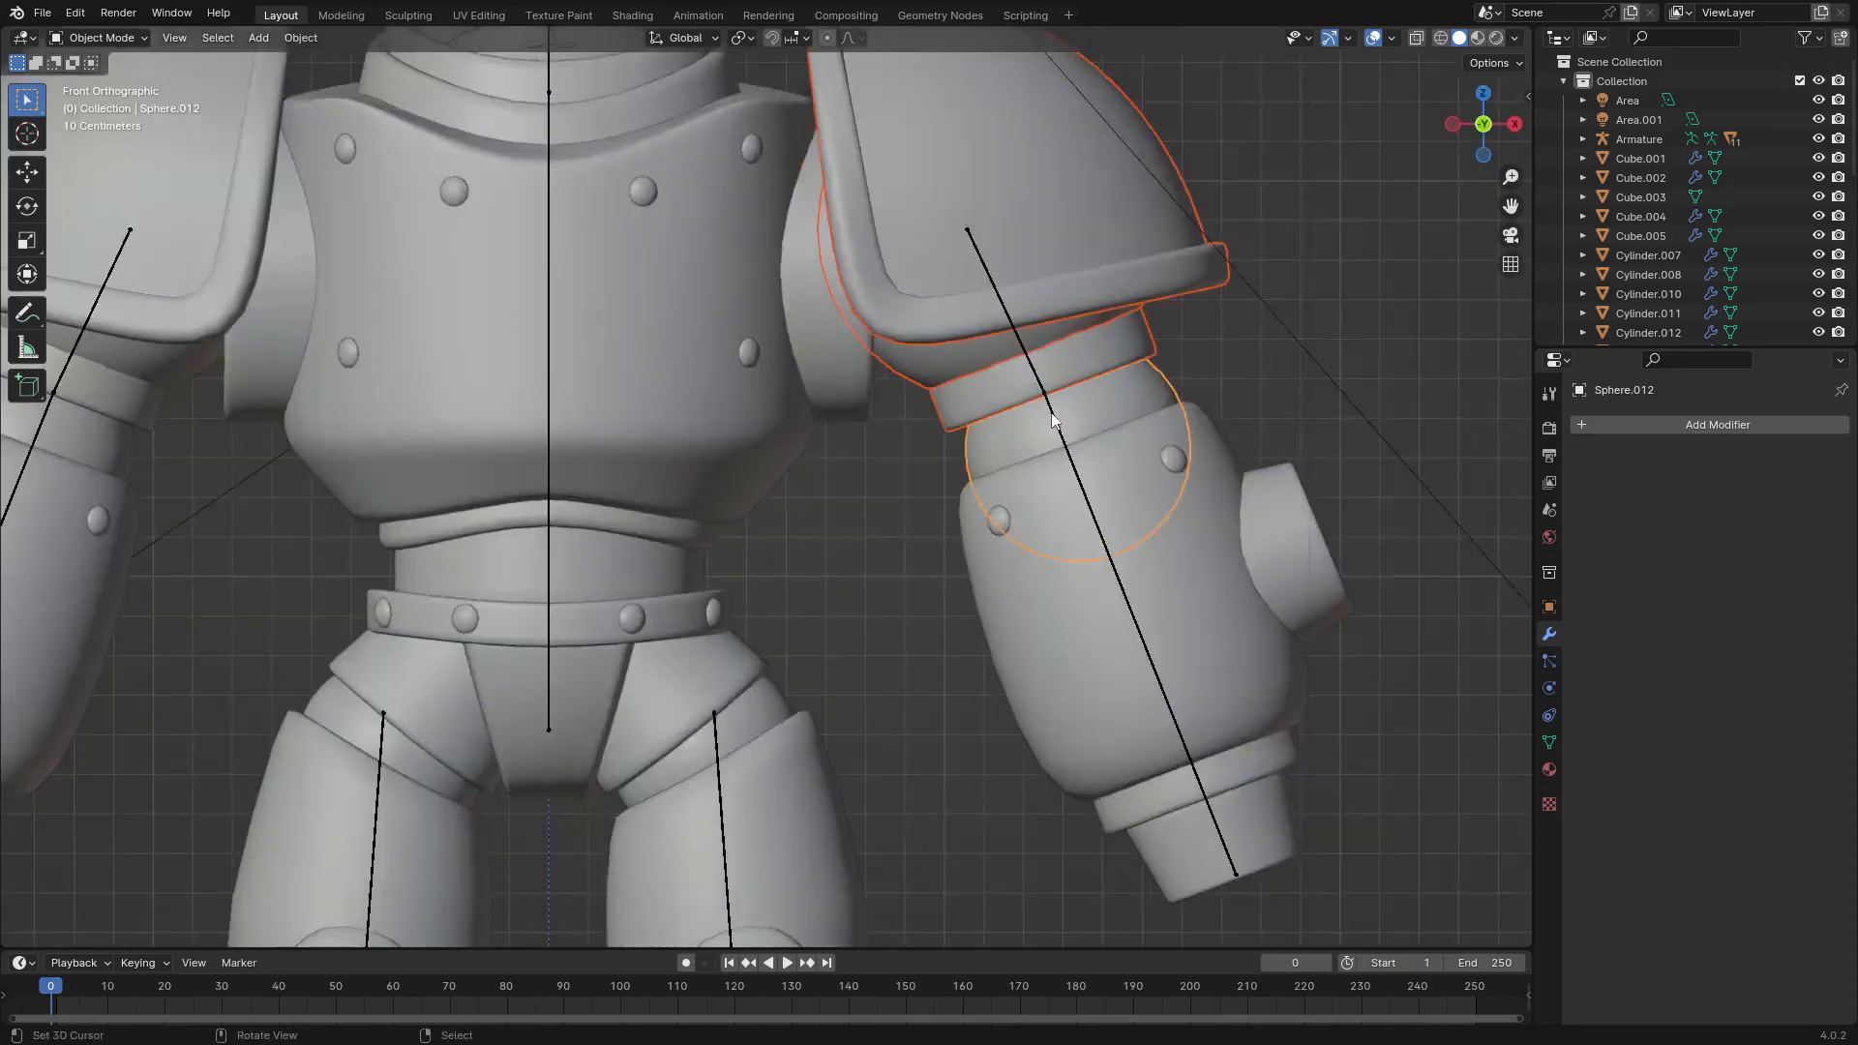
pyautogui.keyDown('shift'); pyautogui.click(1049, 365); pyautogui.keyUp('shift')
pyautogui.moveTo(1048, 366); pyautogui.dragTo(856, 395, button='middle')
pyautogui.press('KP_1')
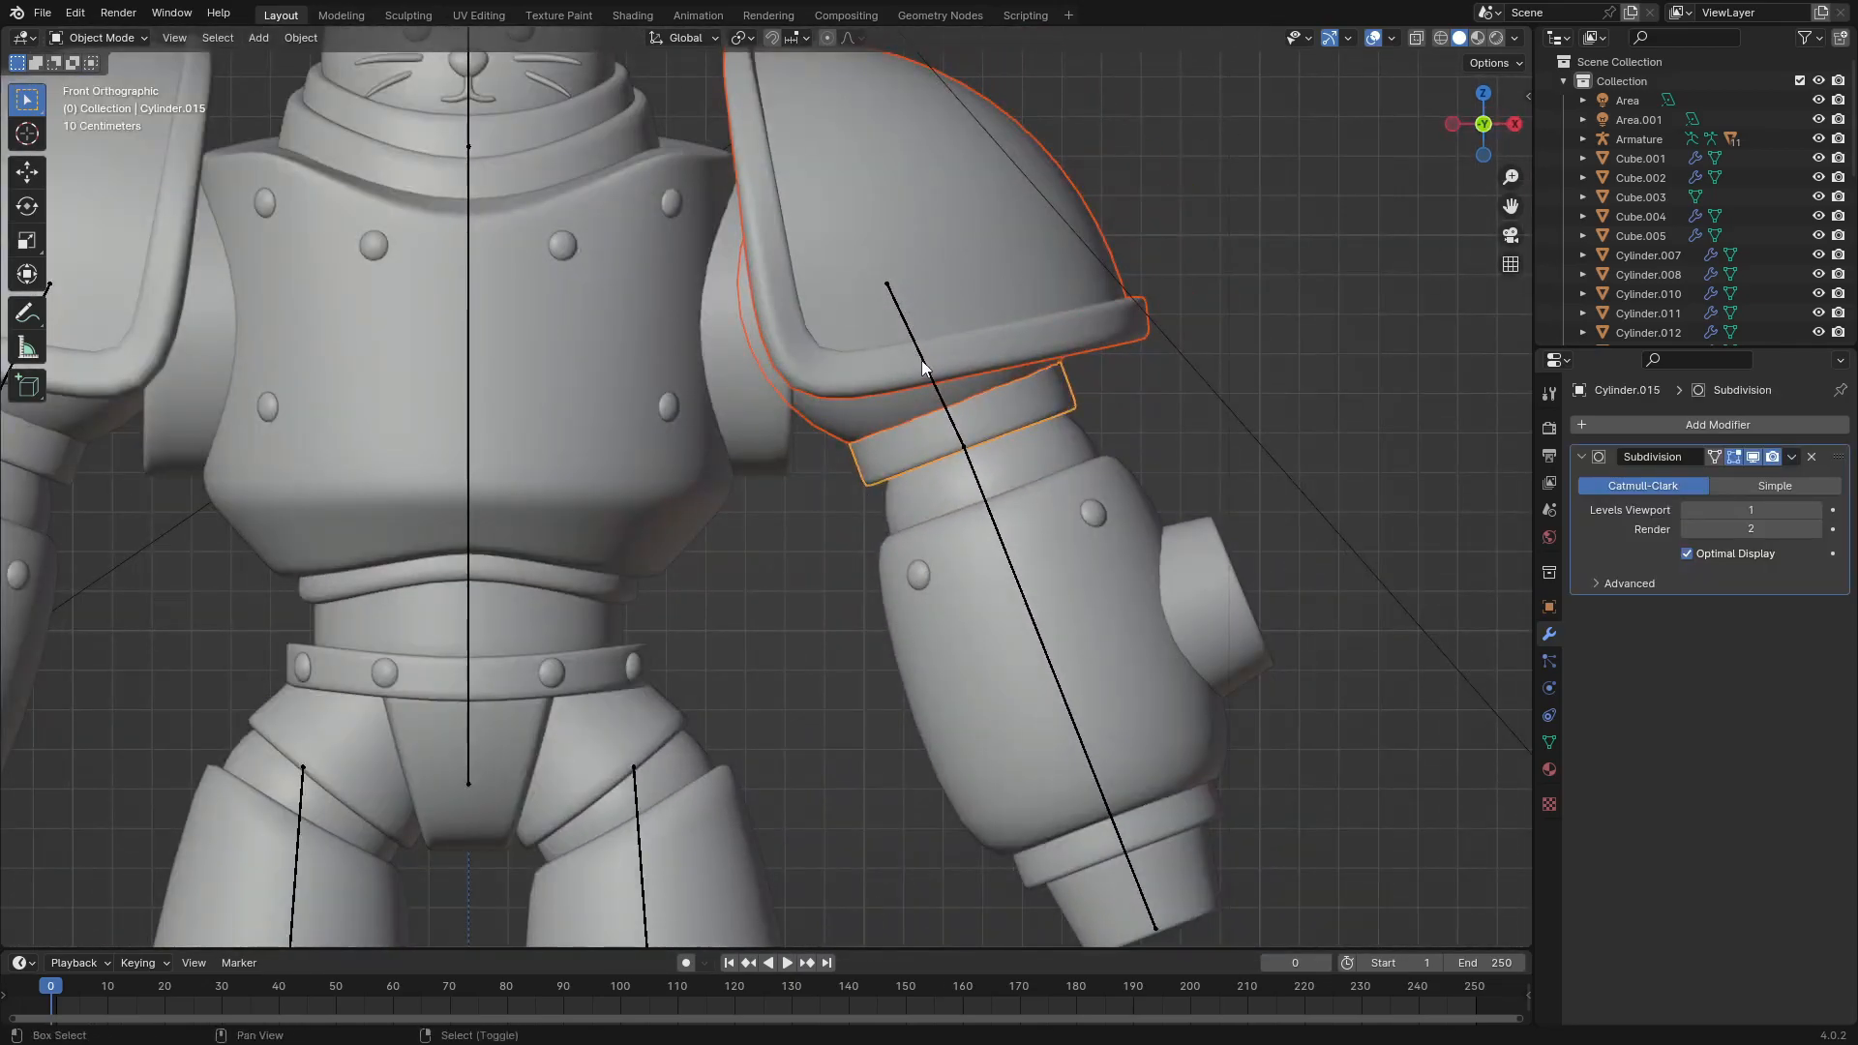
pyautogui.keyDown('shift'); pyautogui.click(923, 358); pyautogui.keyUp('shift')
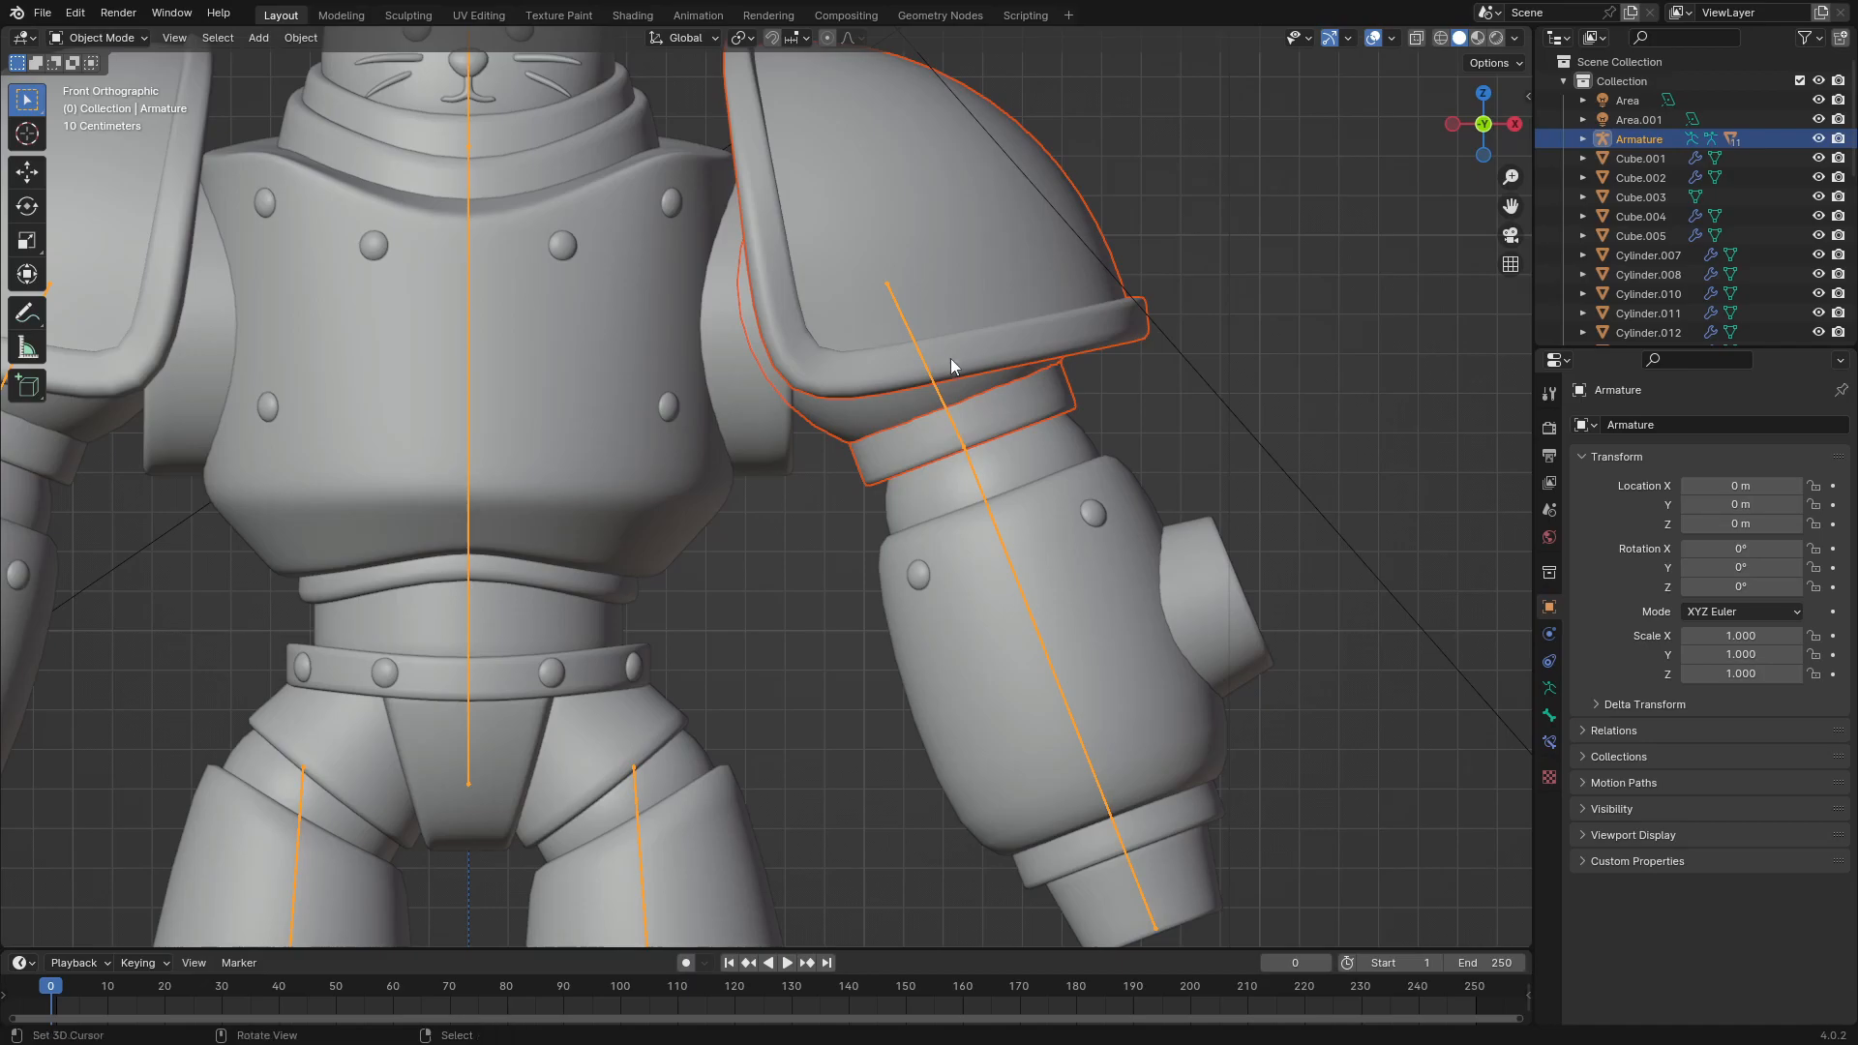
pyautogui.hotkey('ctrl', 'Tab')
pyautogui.click(924, 358)
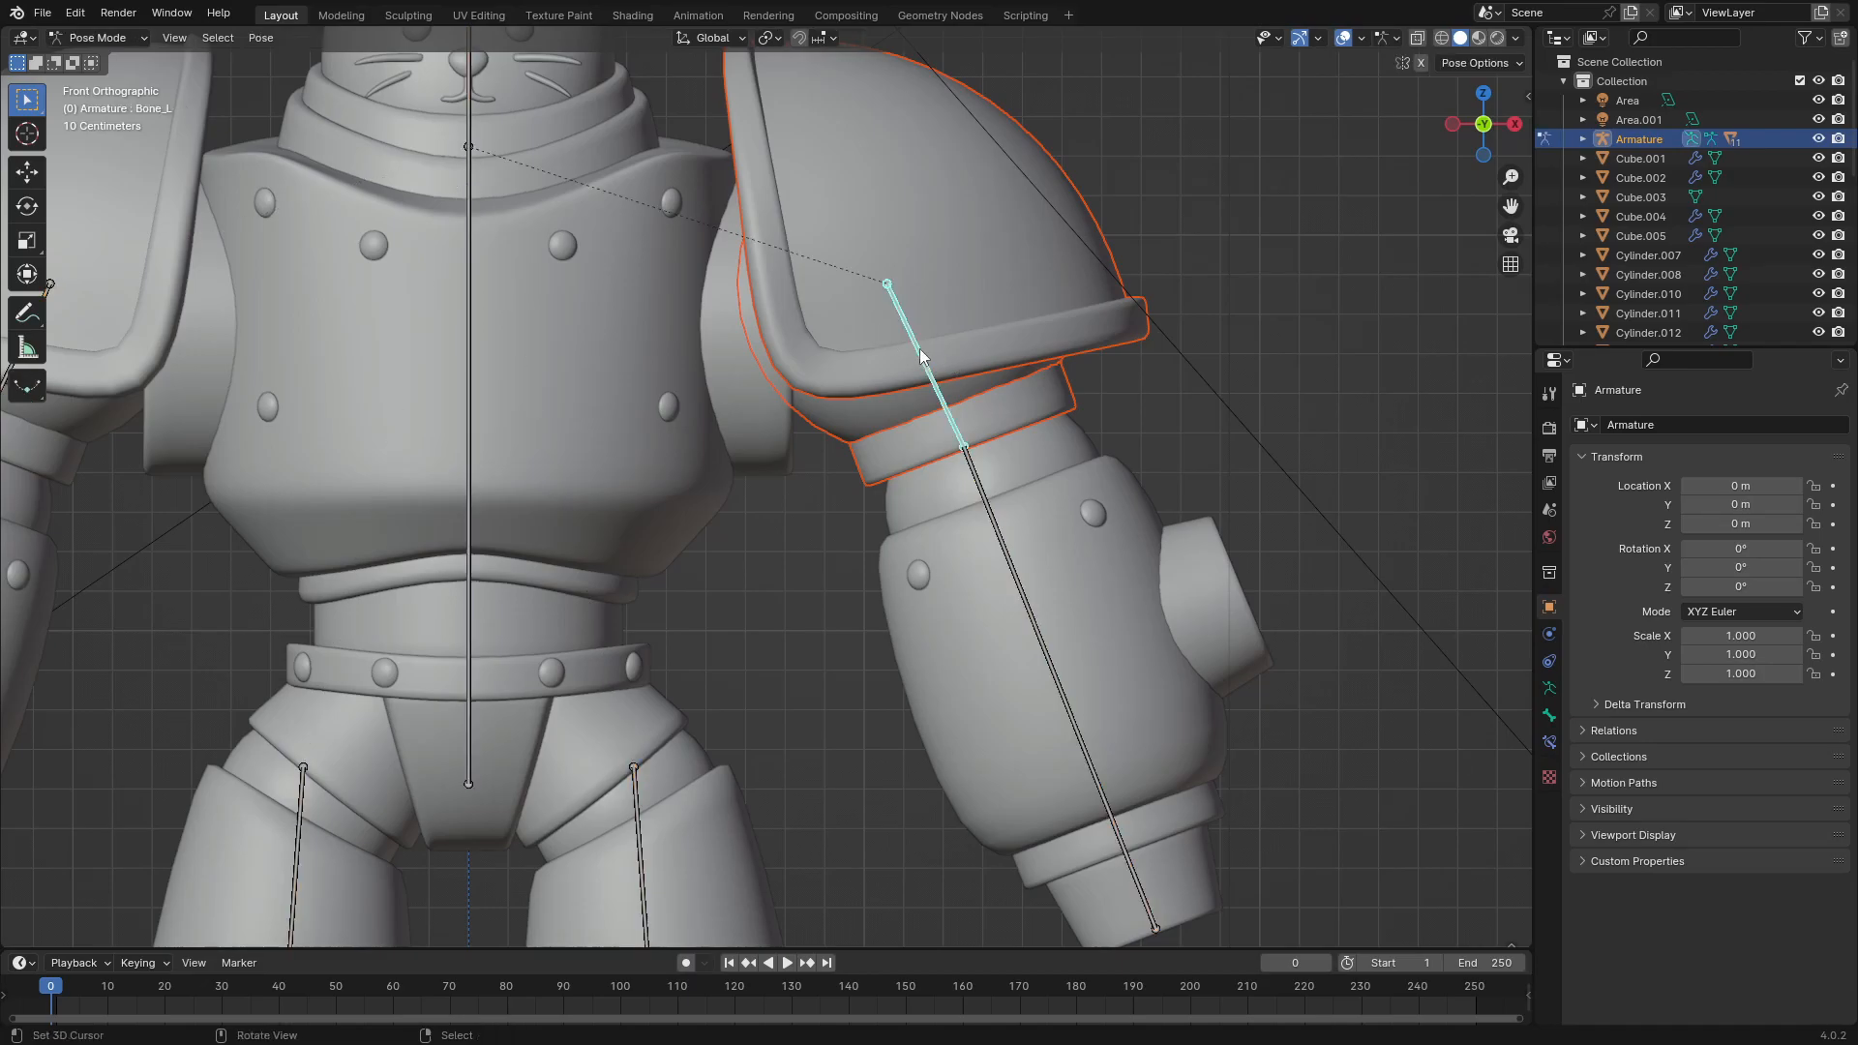
pyautogui.hotkey('ctrl', 'p')
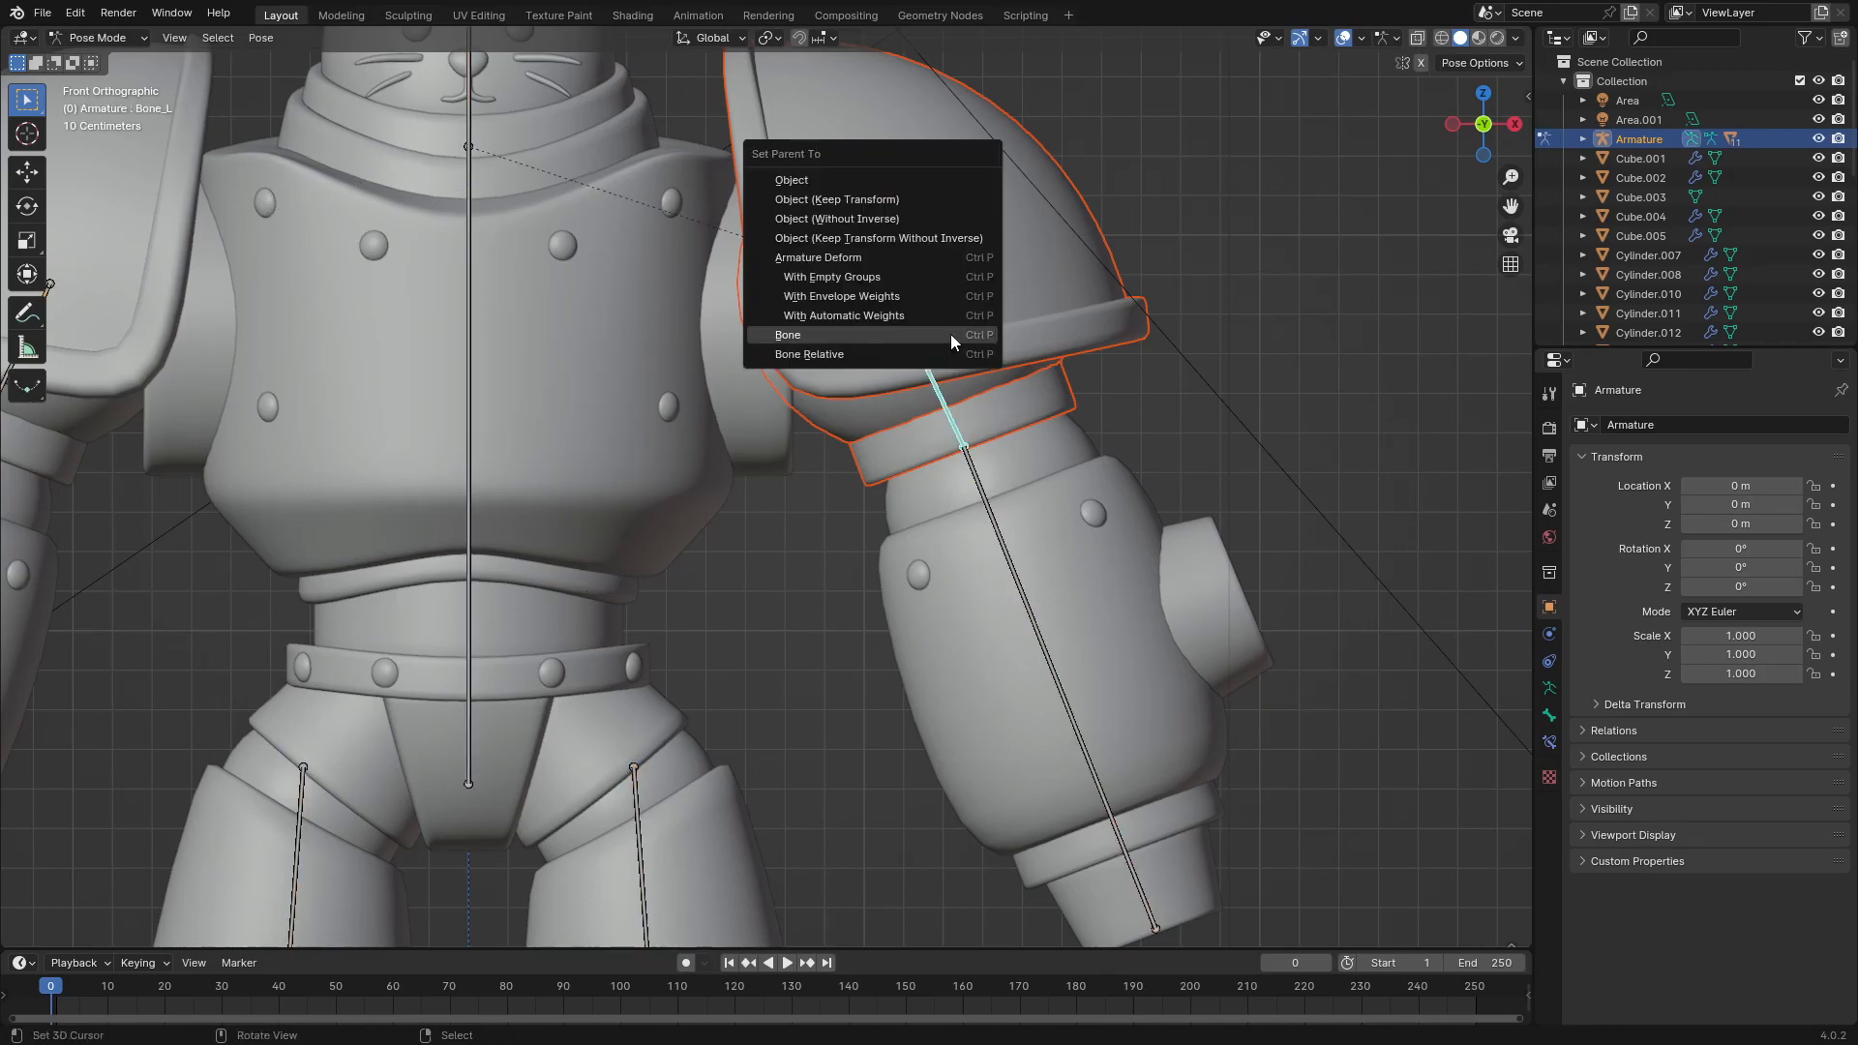
pyautogui.click(950, 333)
# Step: Try rotating the left upper-arm bone freely to test that the shoulder parts follow it
pyautogui.scroll(-4, 949, 334)
pyautogui.press('r')
pyautogui.press('r')
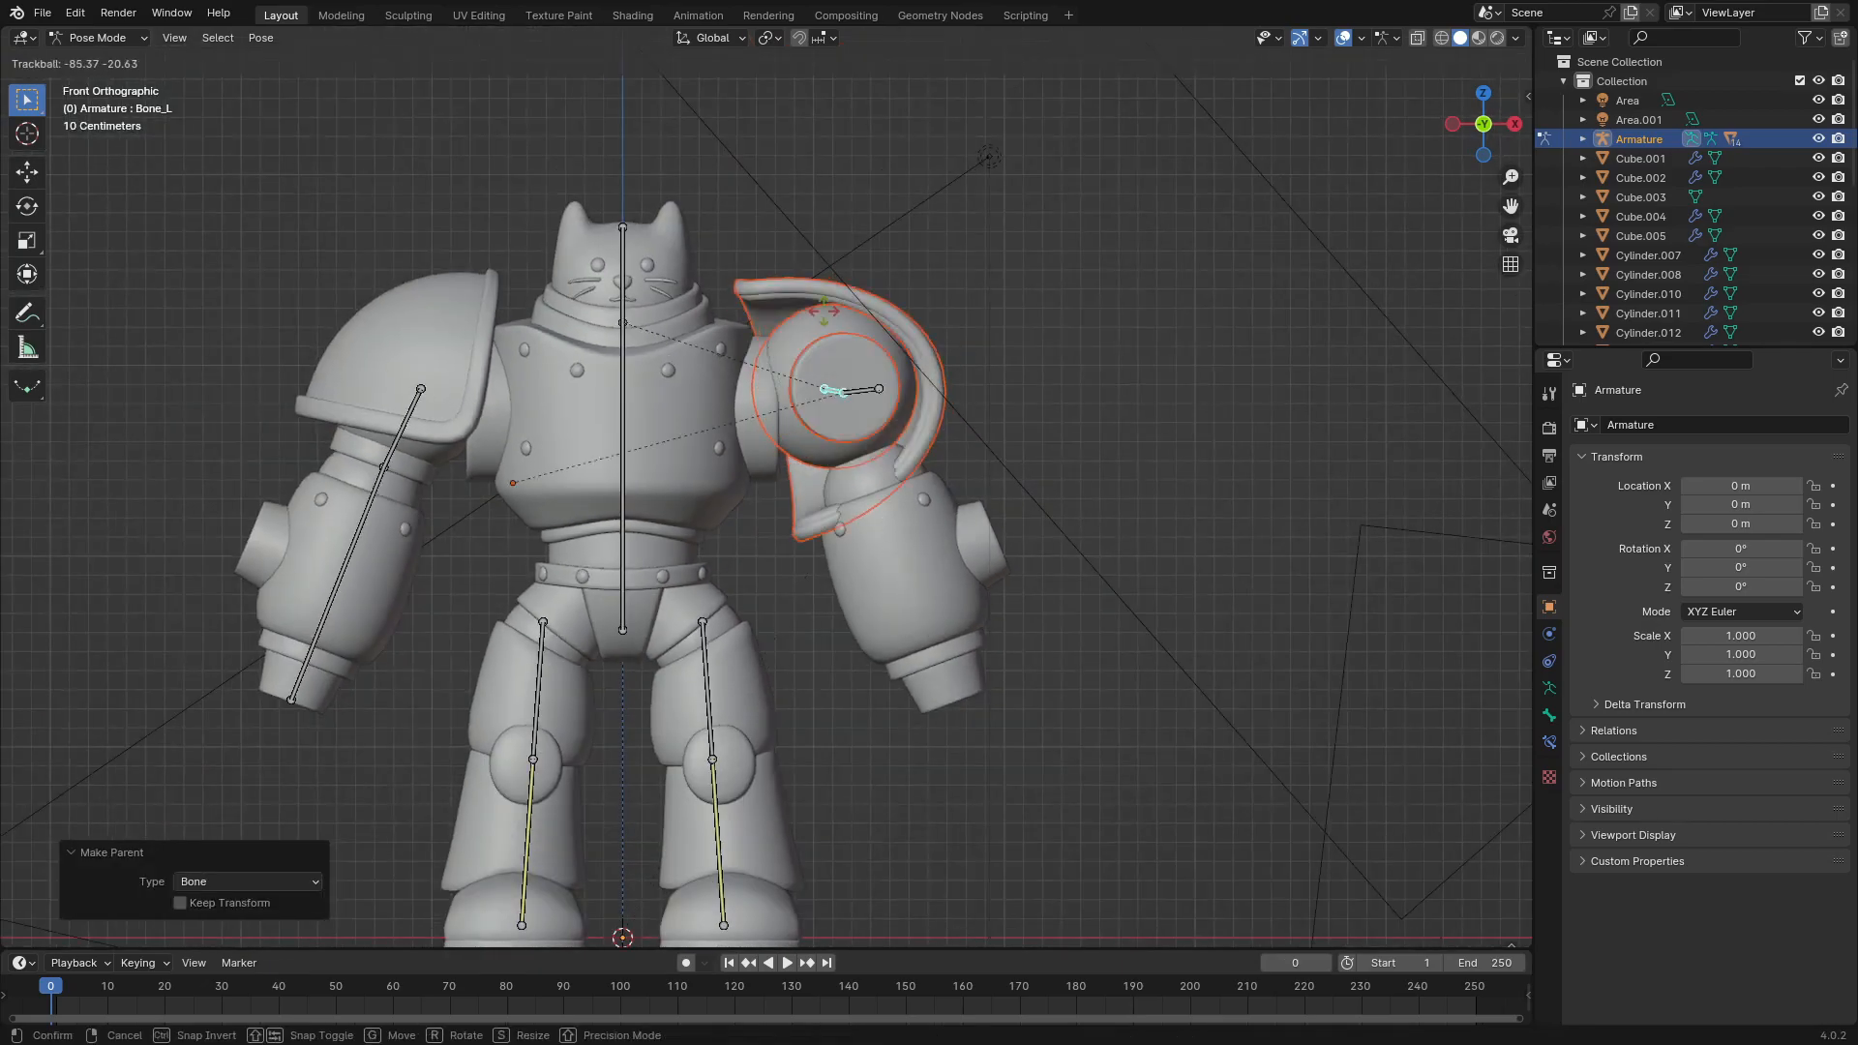
pyautogui.press('Escape')
# Step: Parent the left elbow ball, rivets, forearm shell, side cylinder, wrist cuff and end cylinder to the left forearm bone with the Bone option
pyautogui.hotkey('ctrl', 'Tab')
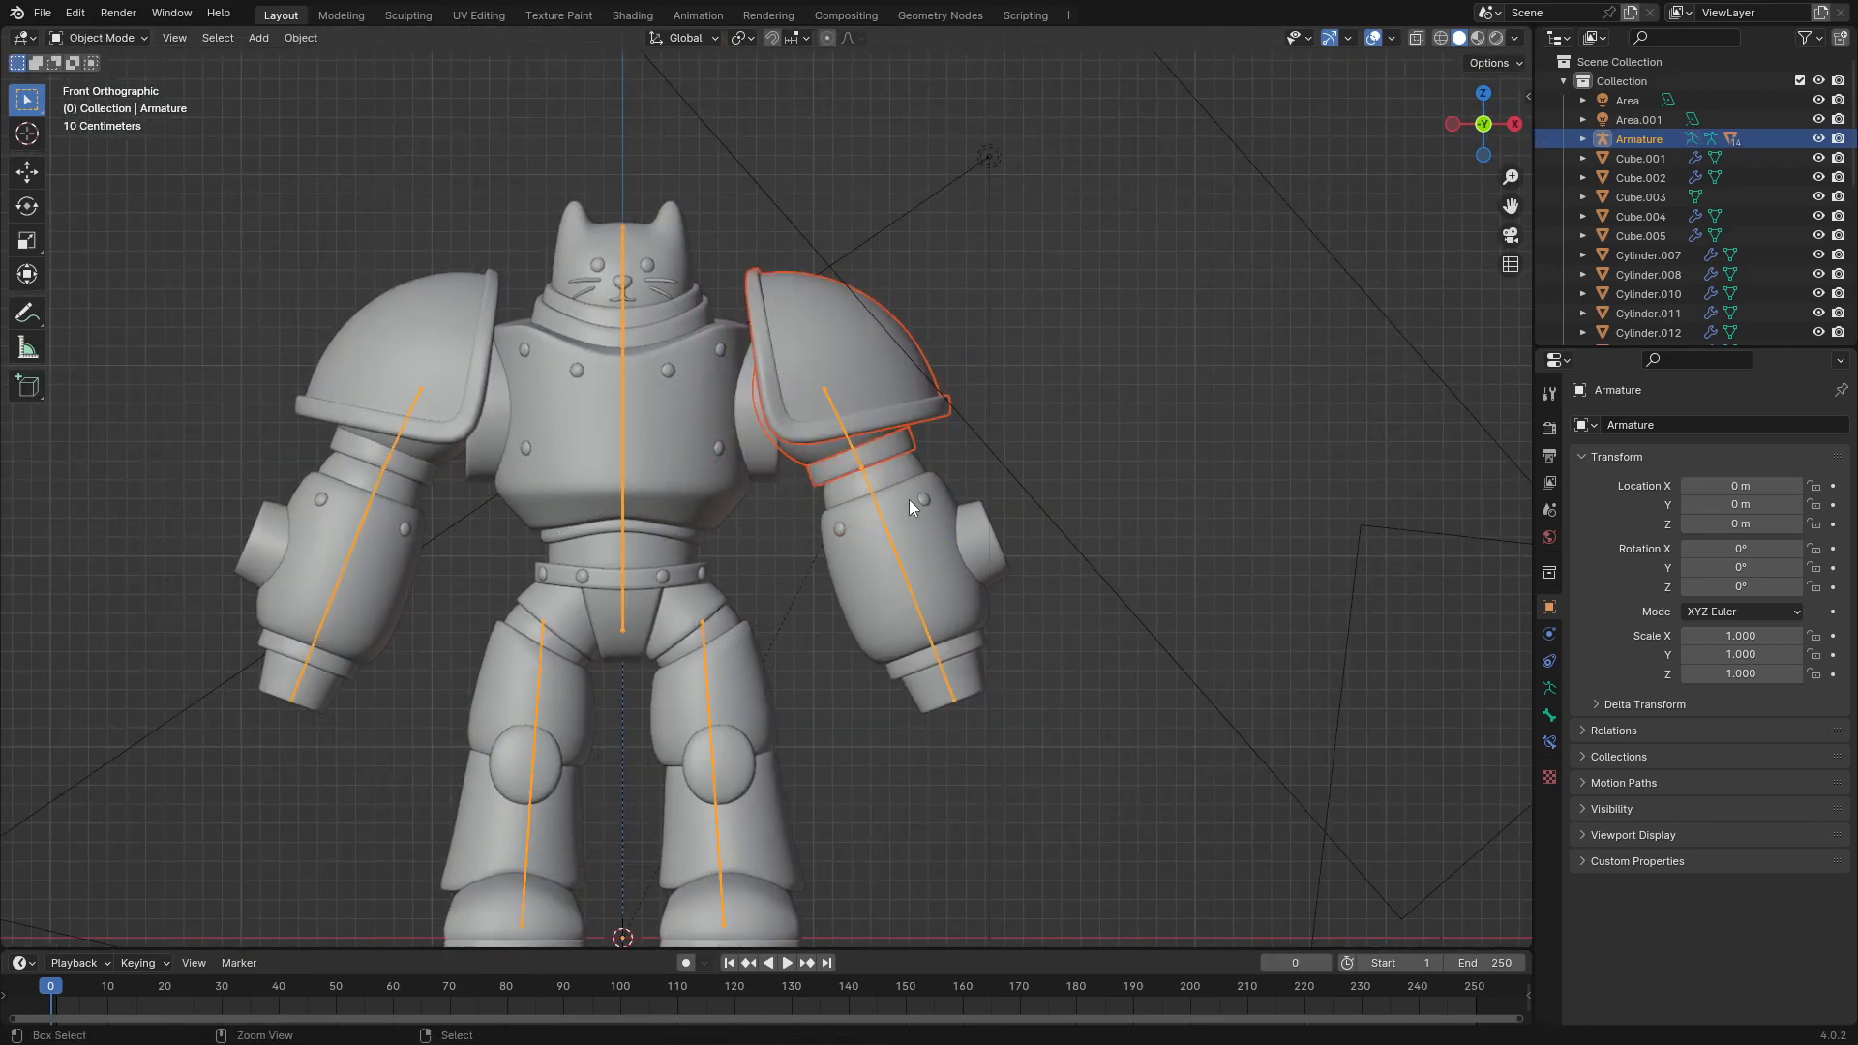
pyautogui.click(927, 492)
pyautogui.scroll(4, 909, 435)
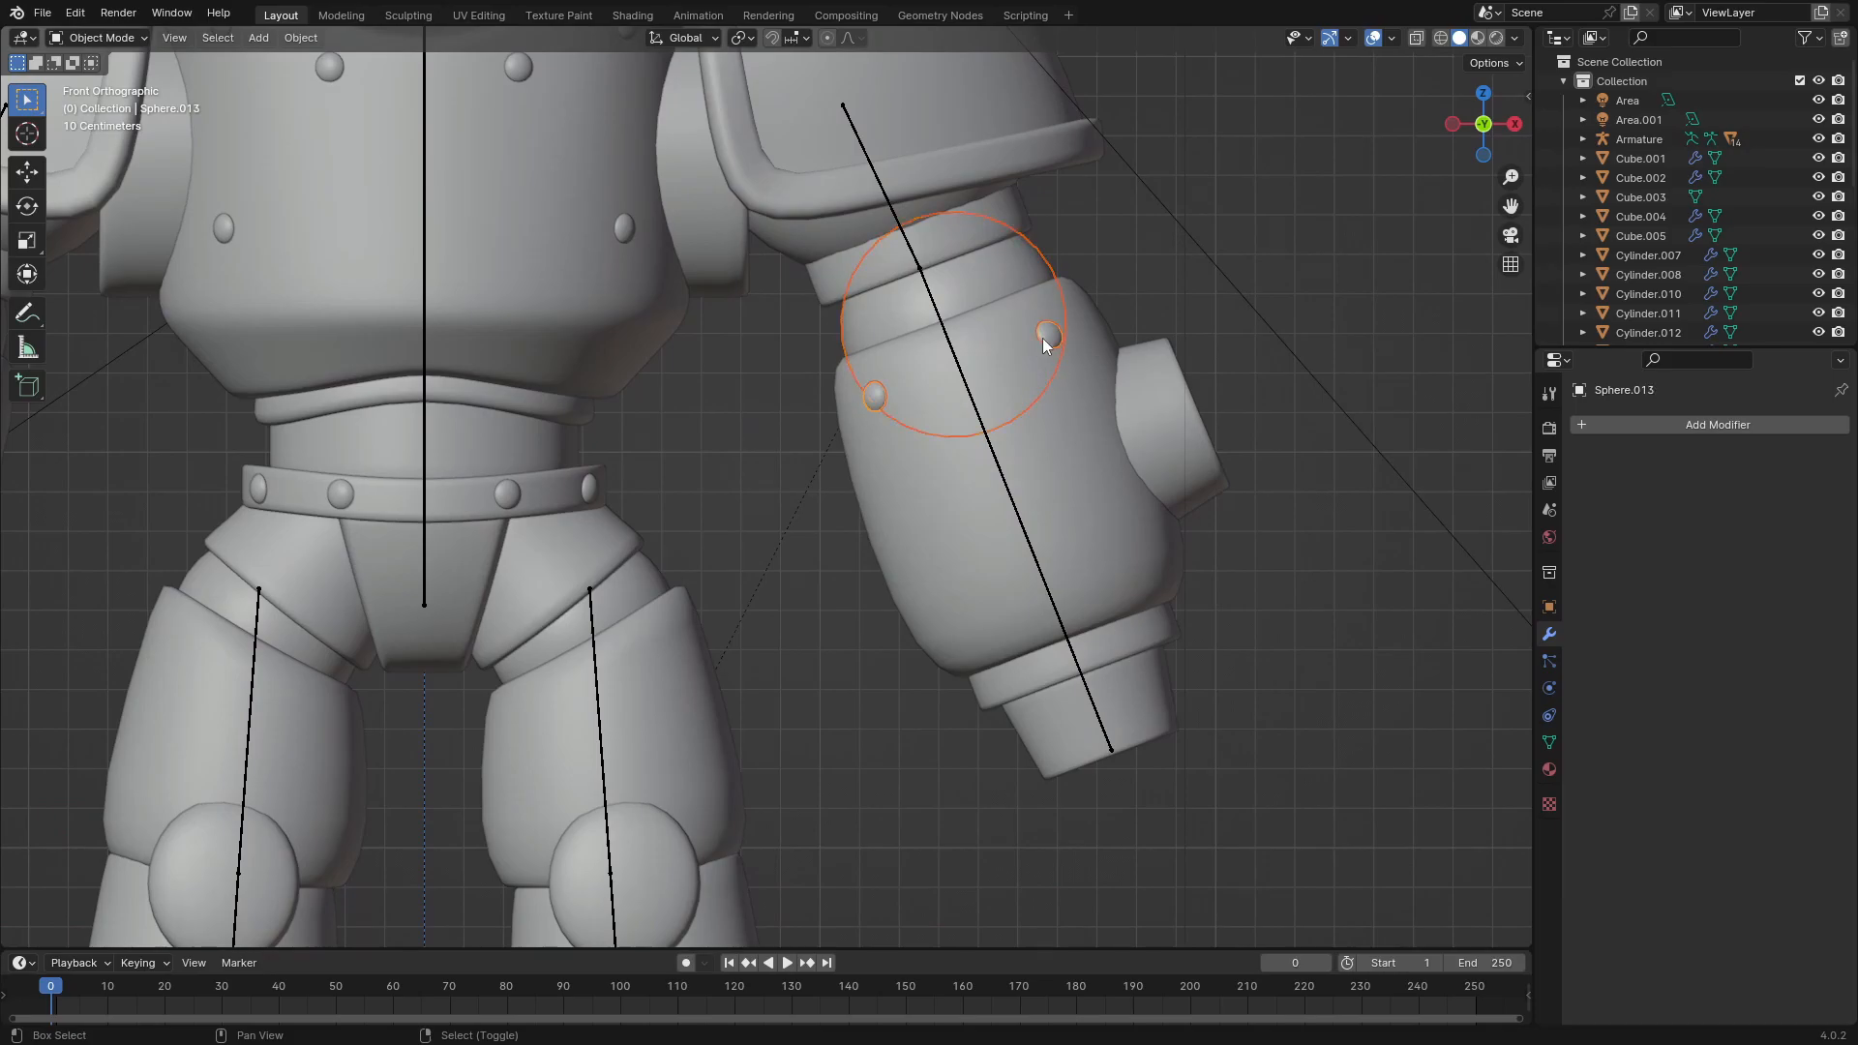
pyautogui.keyDown('shift'); pyautogui.click(1041, 335); pyautogui.keyUp('shift')
pyautogui.keyDown('shift'); pyautogui.click(1127, 409); pyautogui.keyUp('shift')
pyautogui.keyDown('shift'); pyautogui.click(1155, 639); pyautogui.keyUp('shift')
pyautogui.keyDown('shift'); pyautogui.click(1158, 691); pyautogui.keyUp('shift')
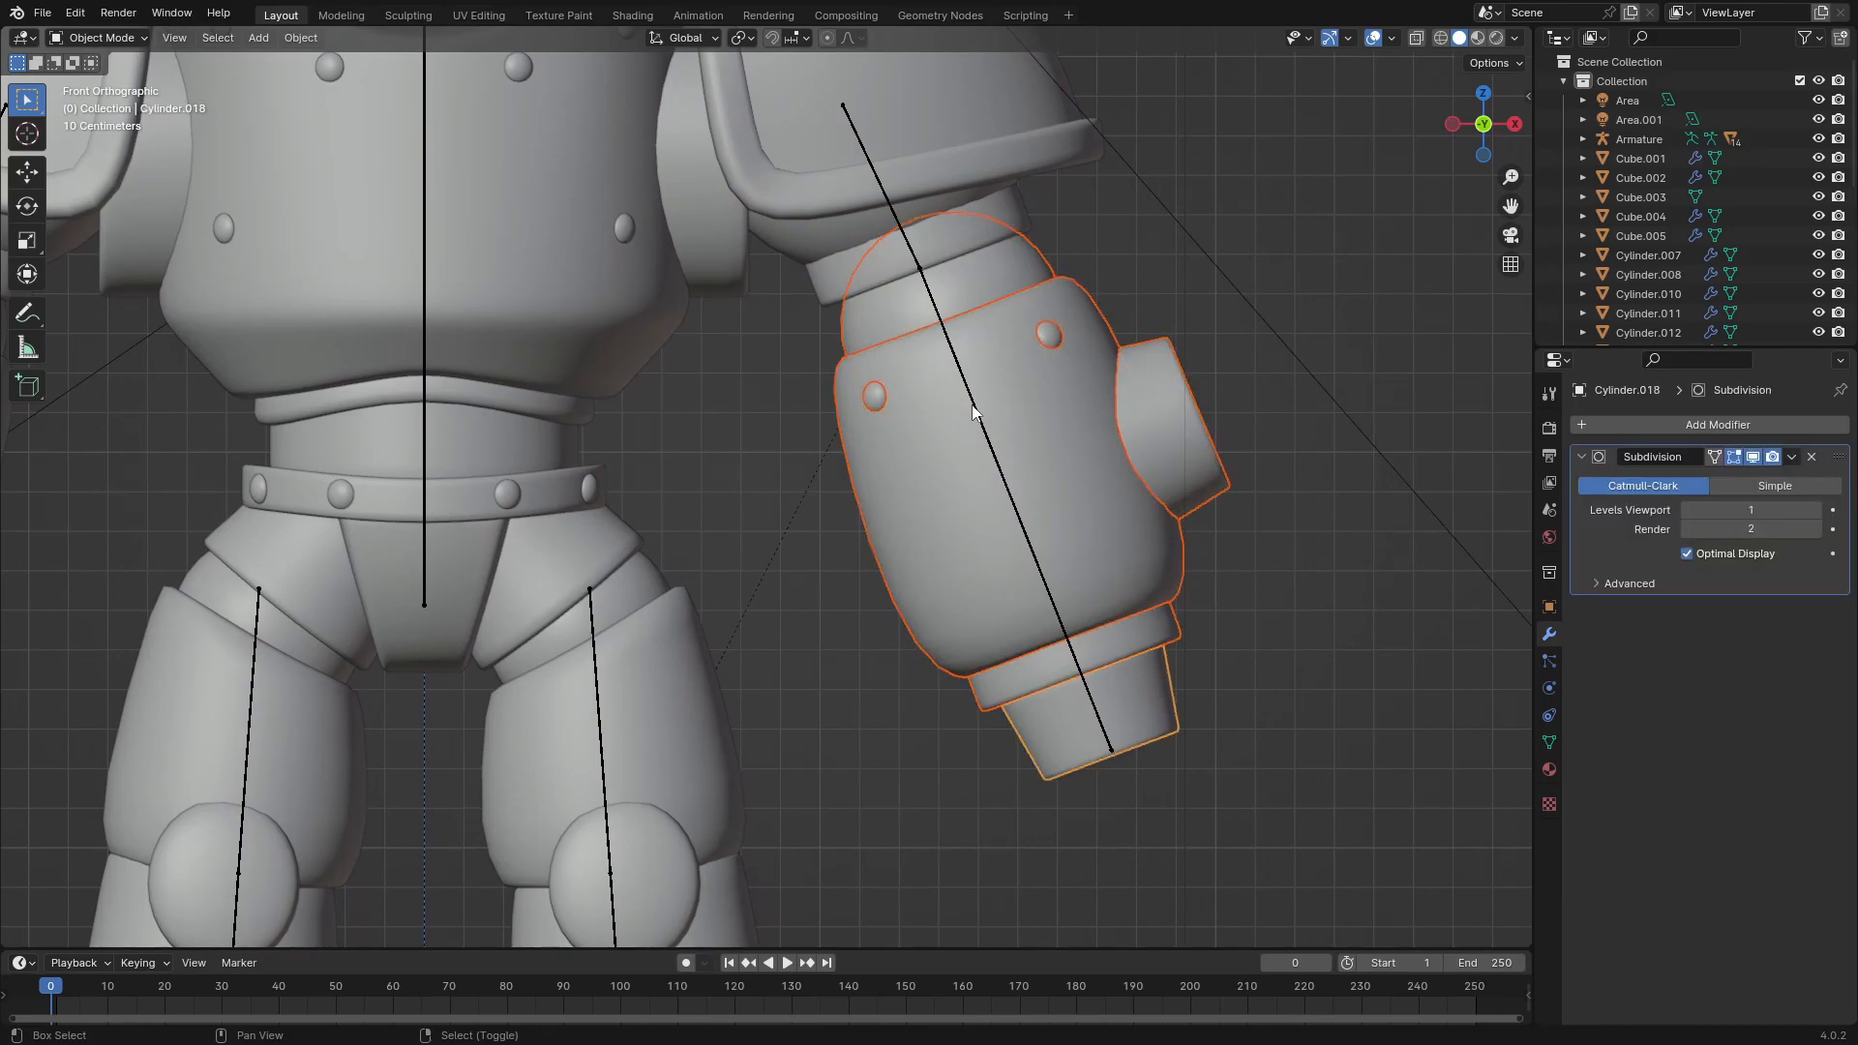
pyautogui.keyDown('shift'); pyautogui.click(981, 426); pyautogui.keyUp('shift')
pyautogui.hotkey('ctrl', 'Tab')
pyautogui.click(979, 418)
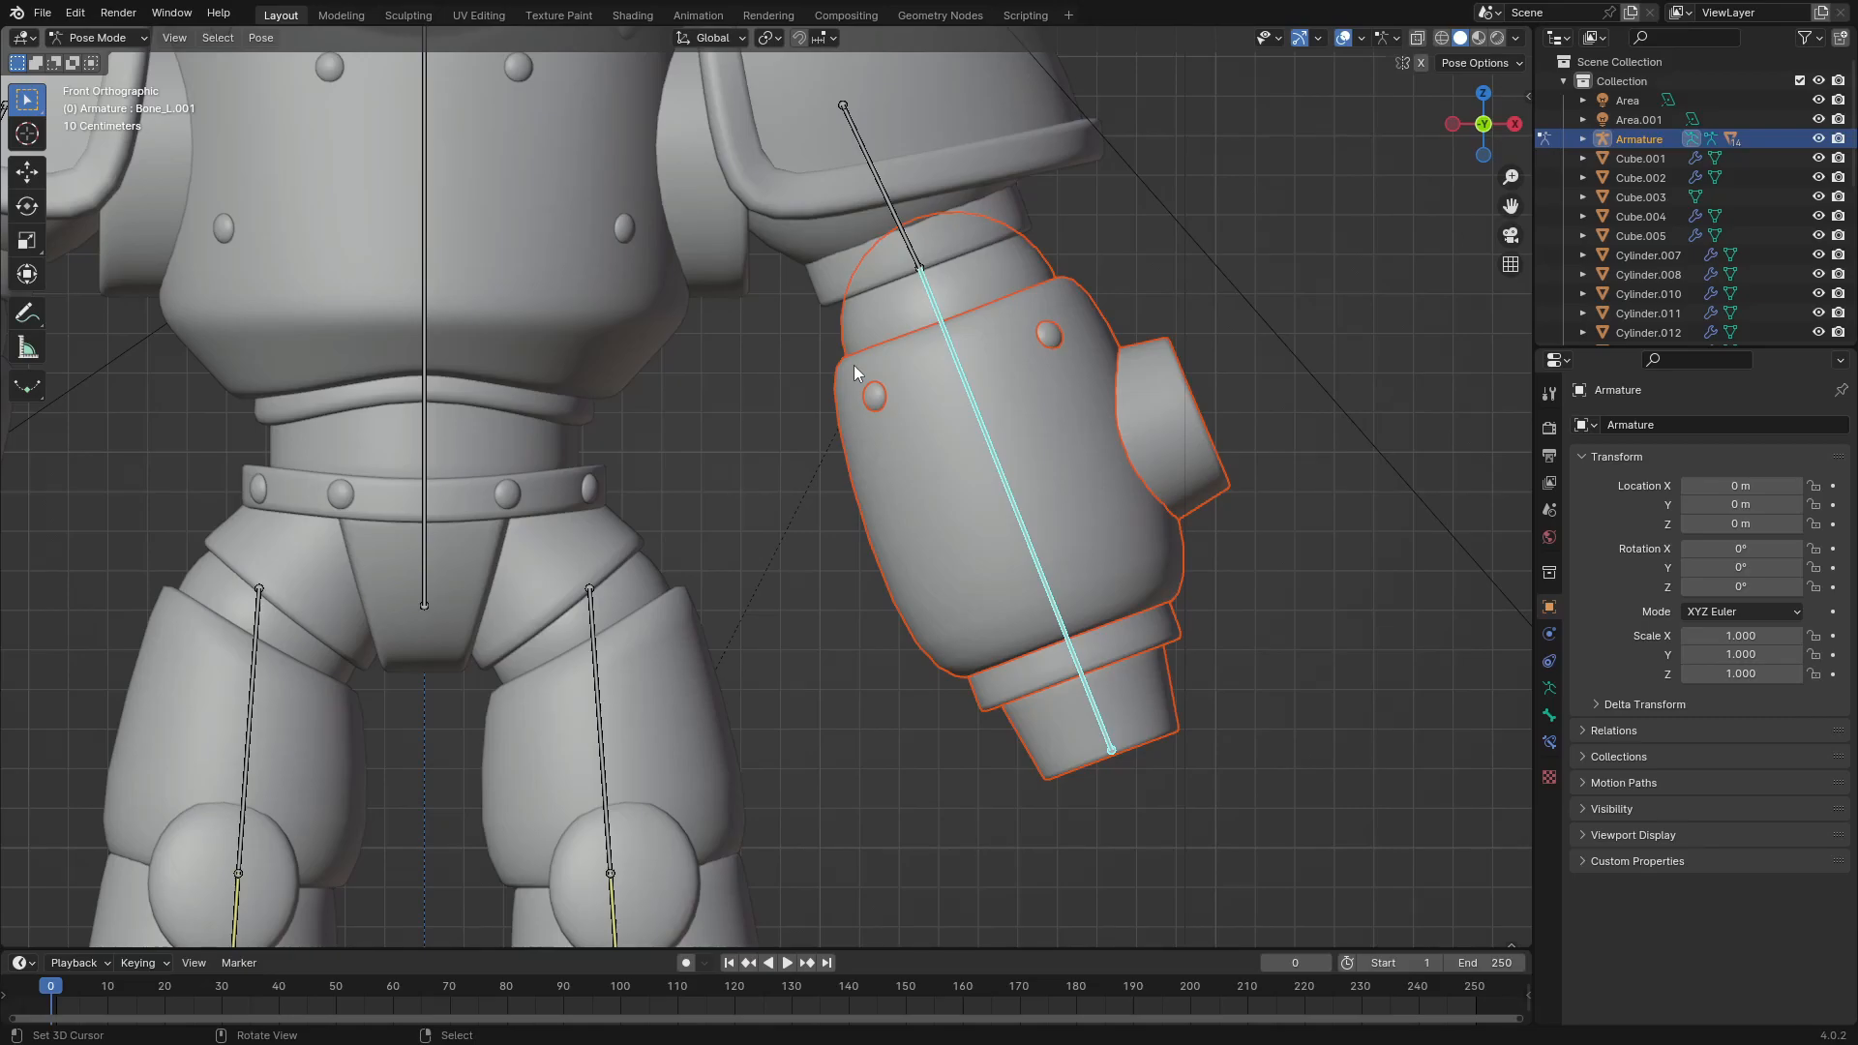
pyautogui.hotkey('ctrl', 'p')
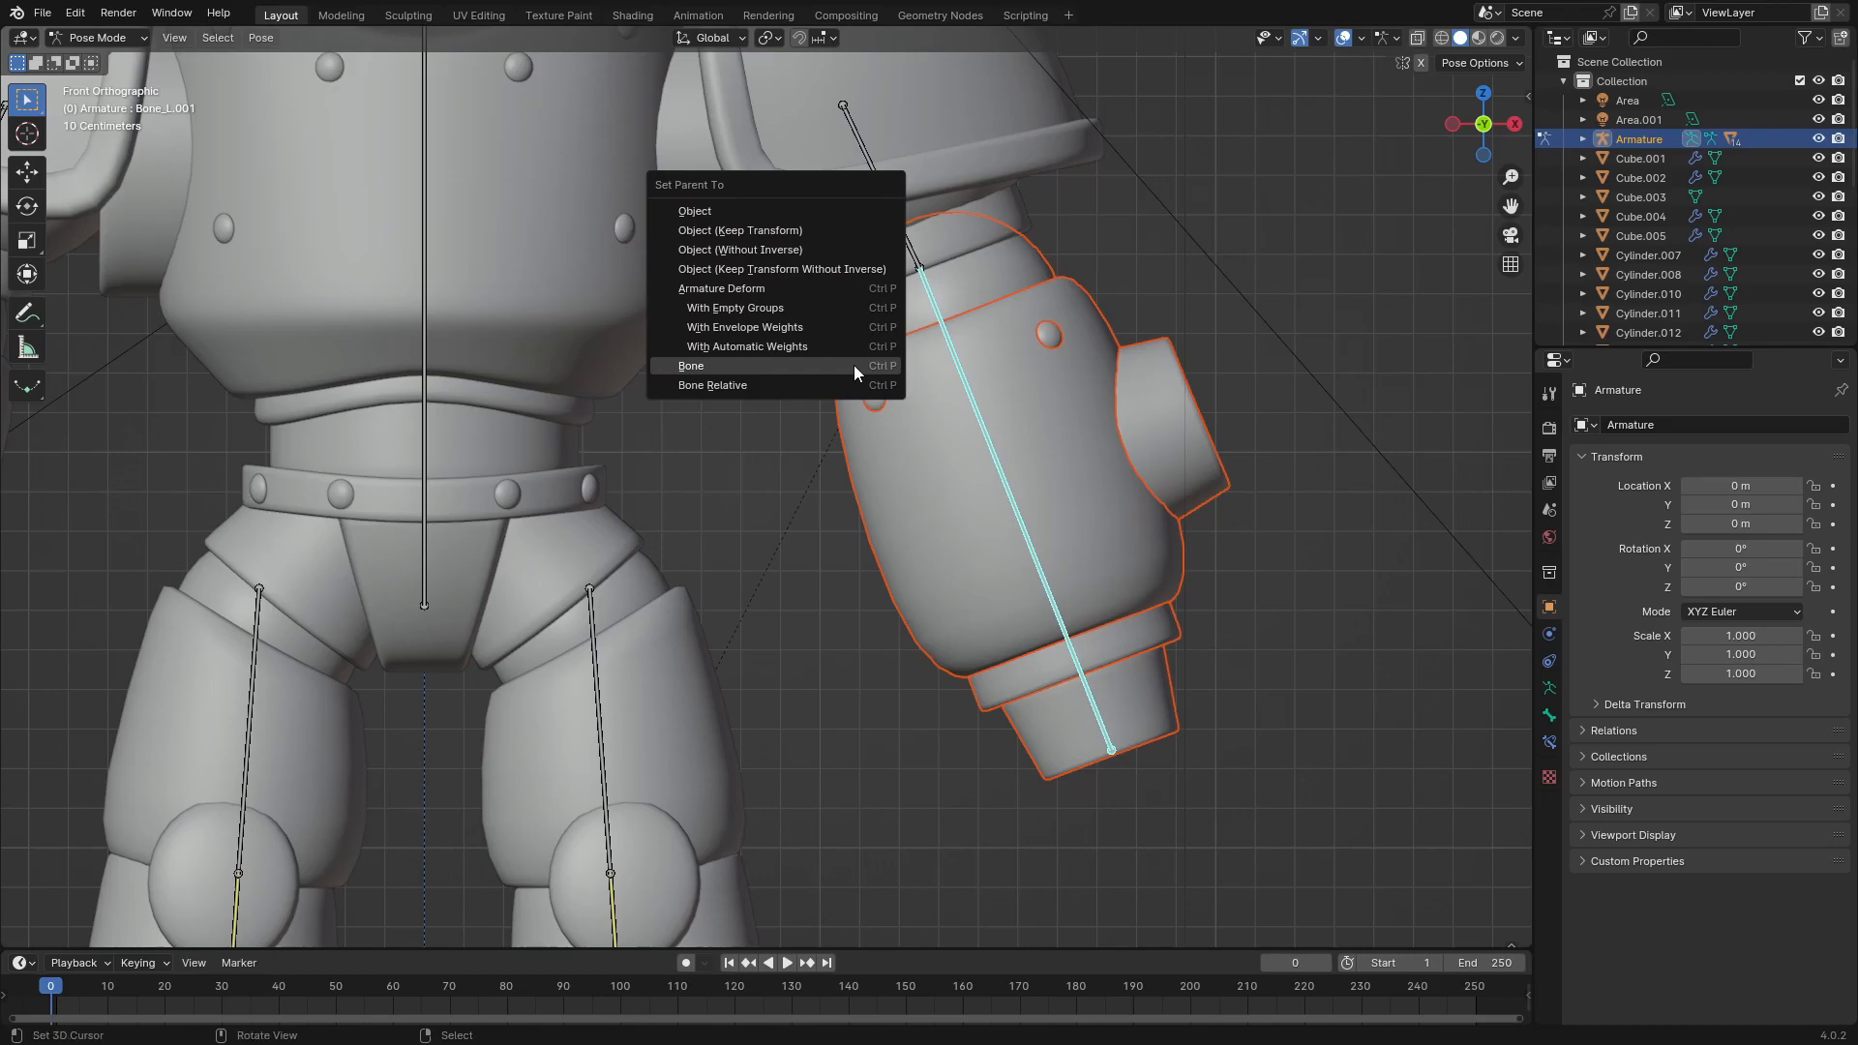
pyautogui.click(856, 364)
# Step: Try rotating the left forearm bone to test that the forearm parts follow it, and return to the front view
pyautogui.press('r')
pyautogui.press('r')
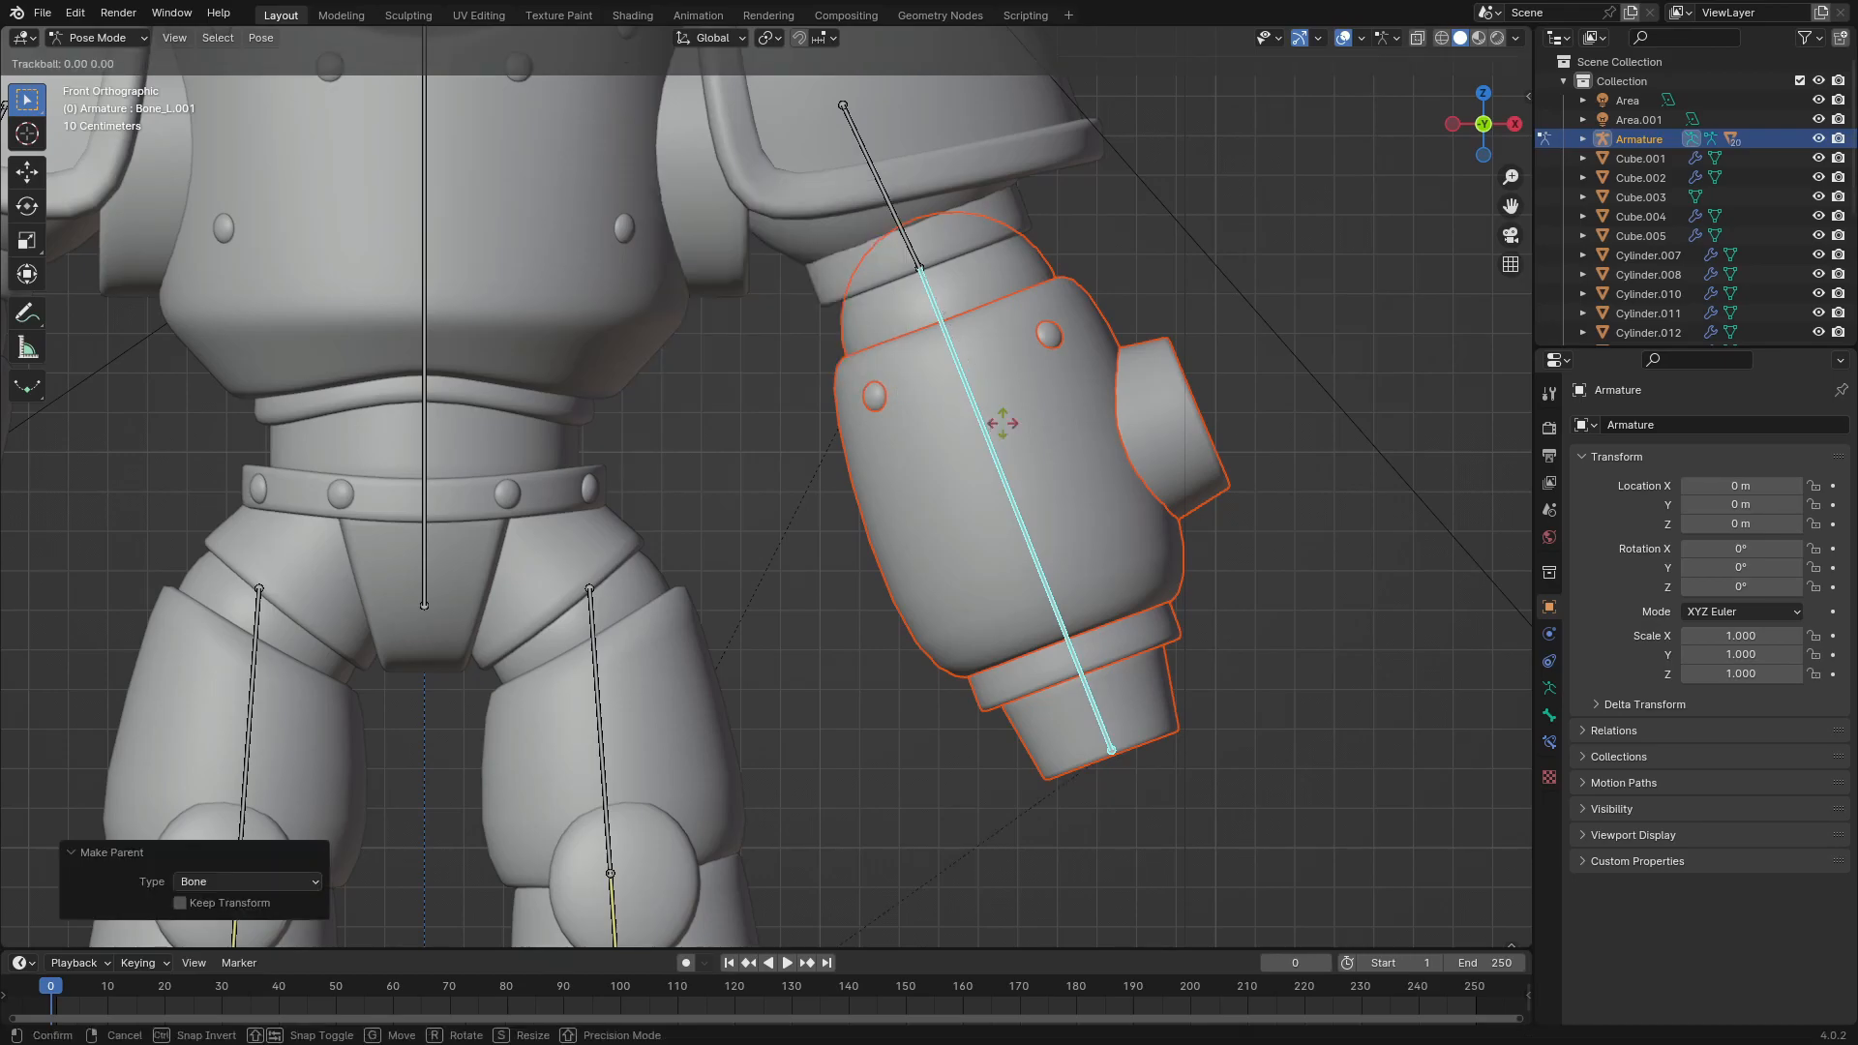
pyautogui.rightClick(1000, 397)
pyautogui.moveTo(1000, 397); pyautogui.dragTo(789, 443, button='middle')
pyautogui.press('r')
pyautogui.rightClick(919, 548)
pyautogui.press('KP_1')
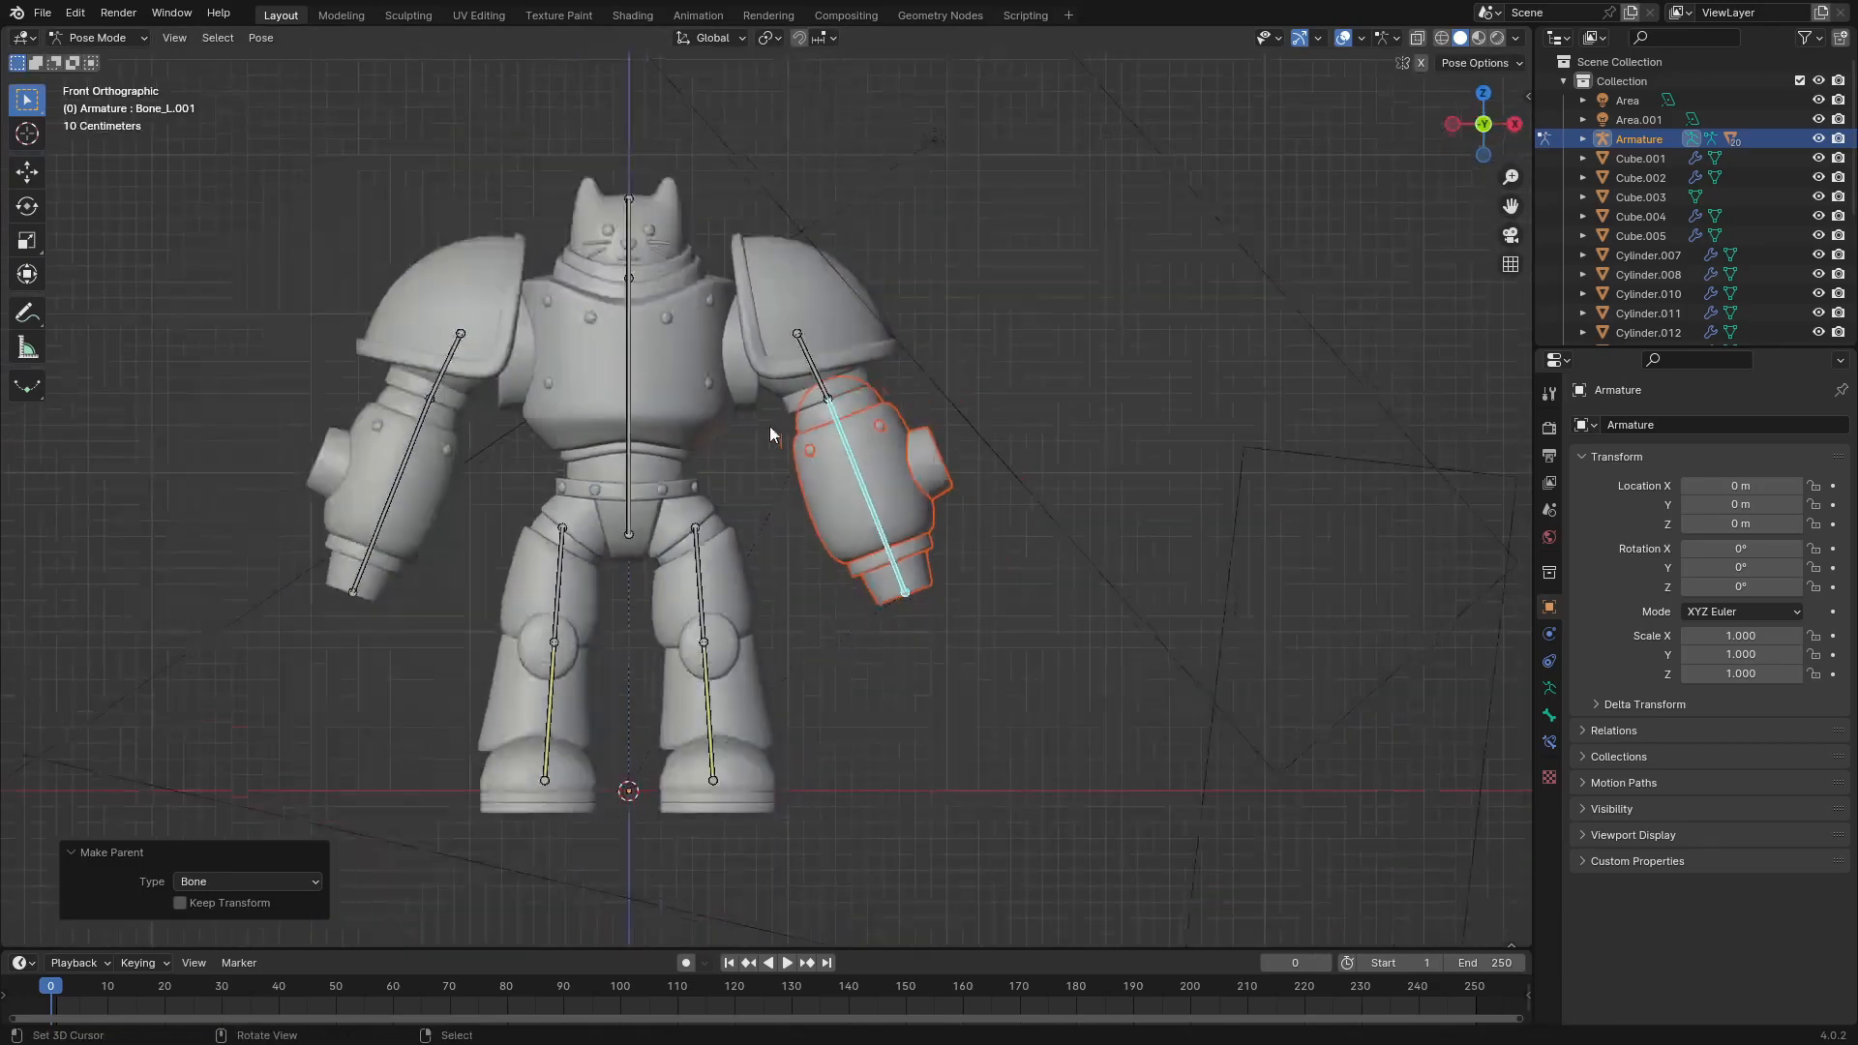
# Step: Parent the right shoulder pad, shoulder ball and upper-arm ring to the armature's right upper-arm bone with the Bone option
pyautogui.scroll(3, 578, 420)
pyautogui.keyDown('shift'); pyautogui.moveTo(578, 419); pyautogui.dragTo(966, 435, button='middle'); pyautogui.keyUp('shift')
pyautogui.hotkey('ctrl', 'Tab')
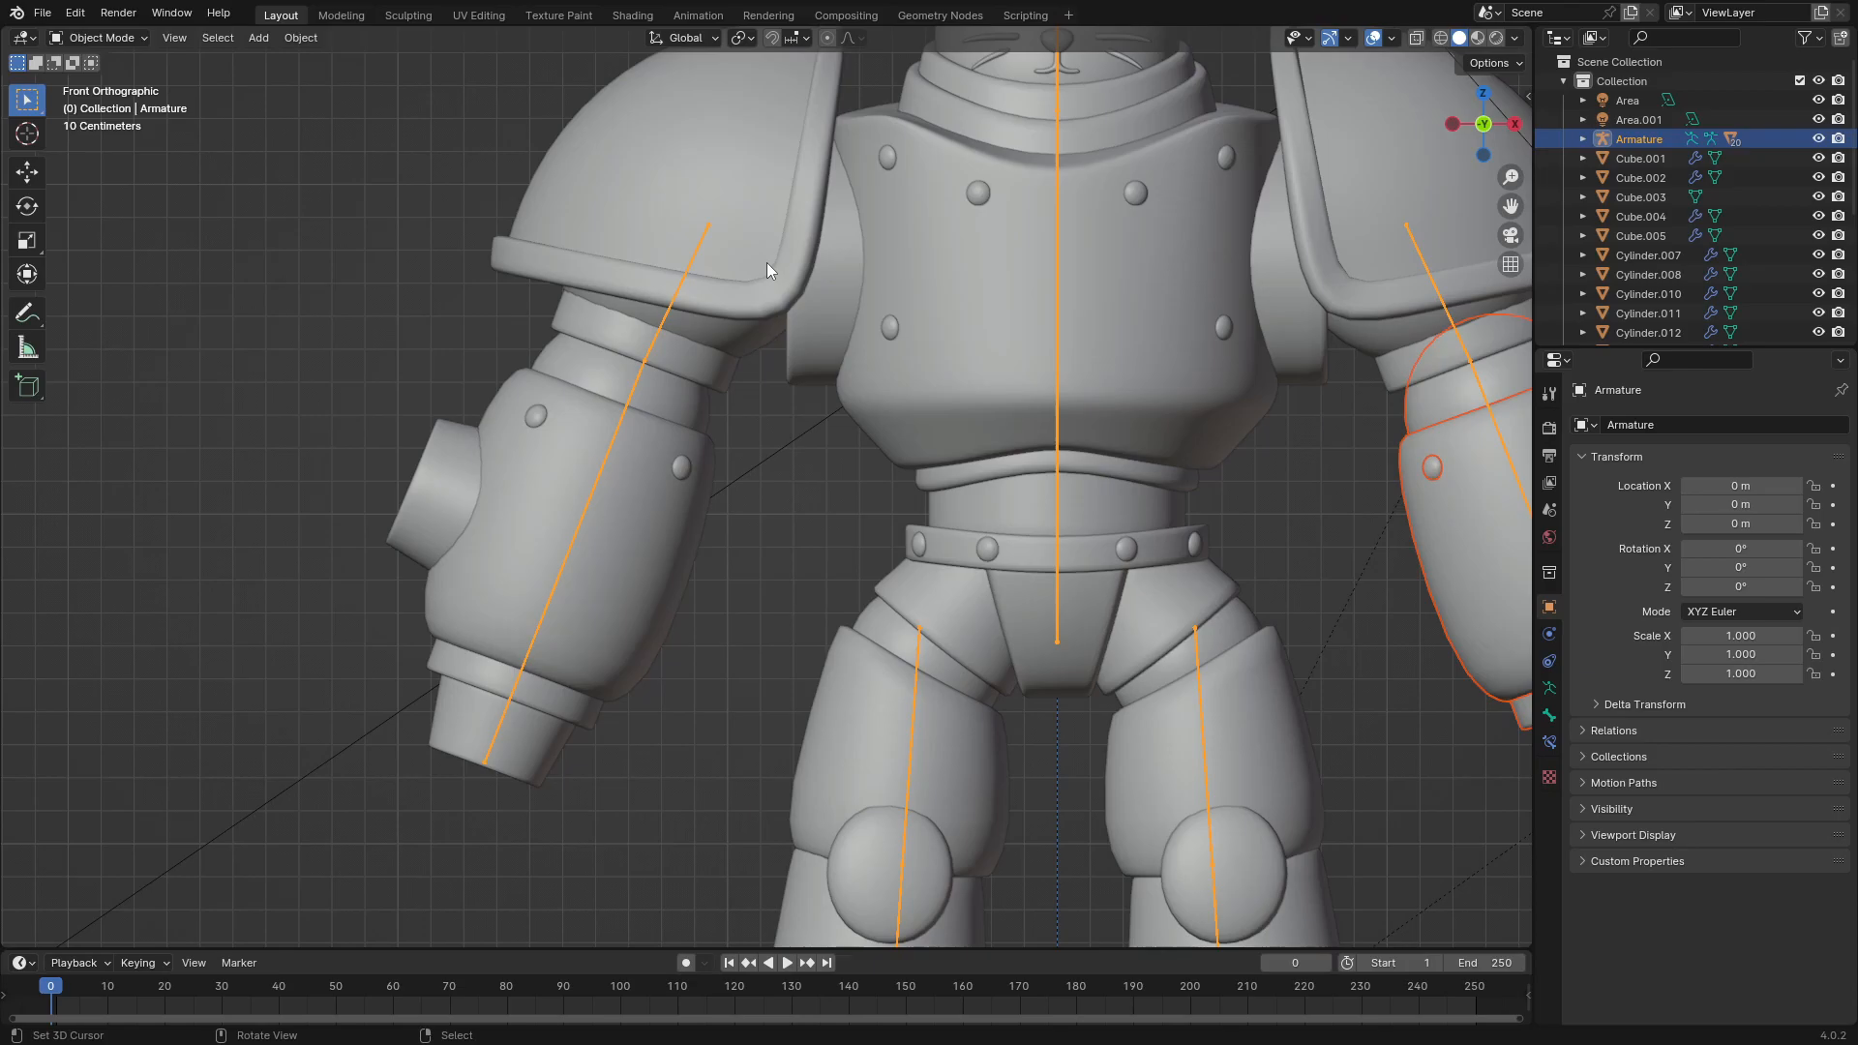
pyautogui.keyDown('shift'); pyautogui.moveTo(785, 217); pyautogui.dragTo(783, 334, button='middle'); pyautogui.keyUp('shift')
pyautogui.rightClick(726, 265)
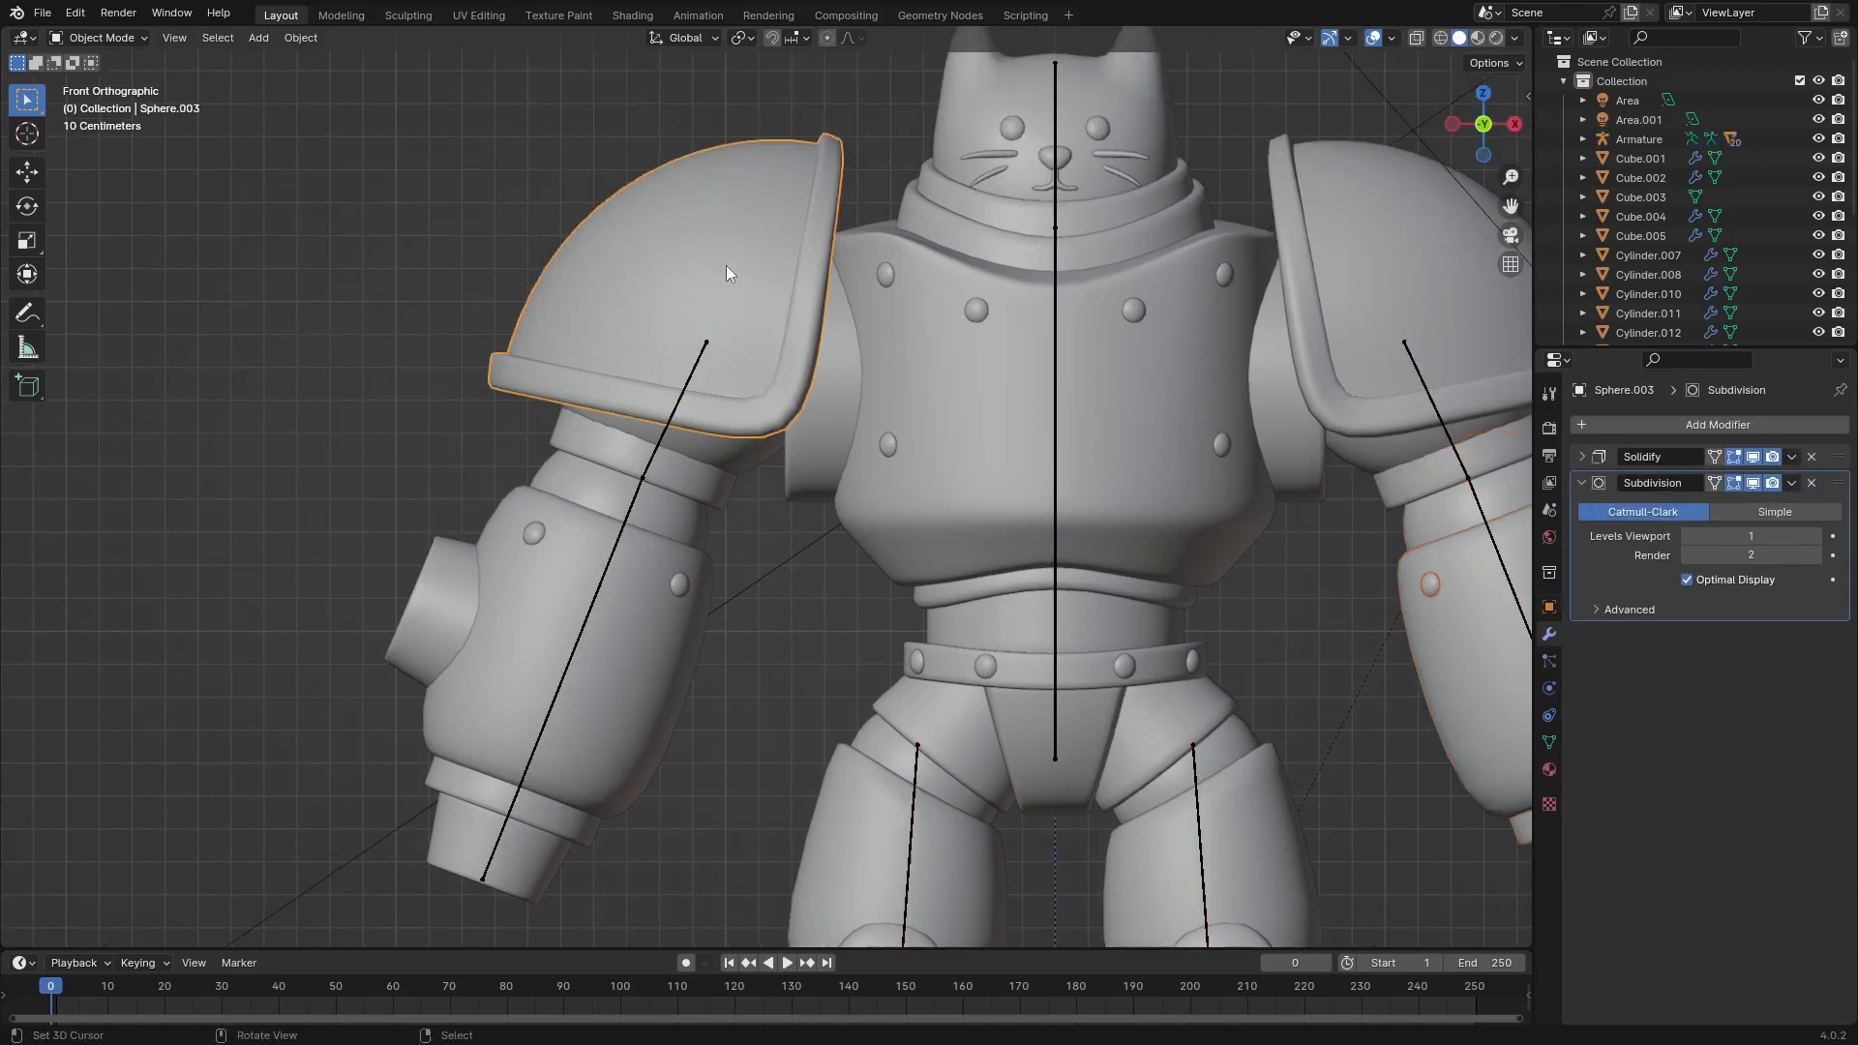
pyautogui.keyDown('shift'); pyautogui.rightClick(623, 444); pyautogui.keyUp('shift')
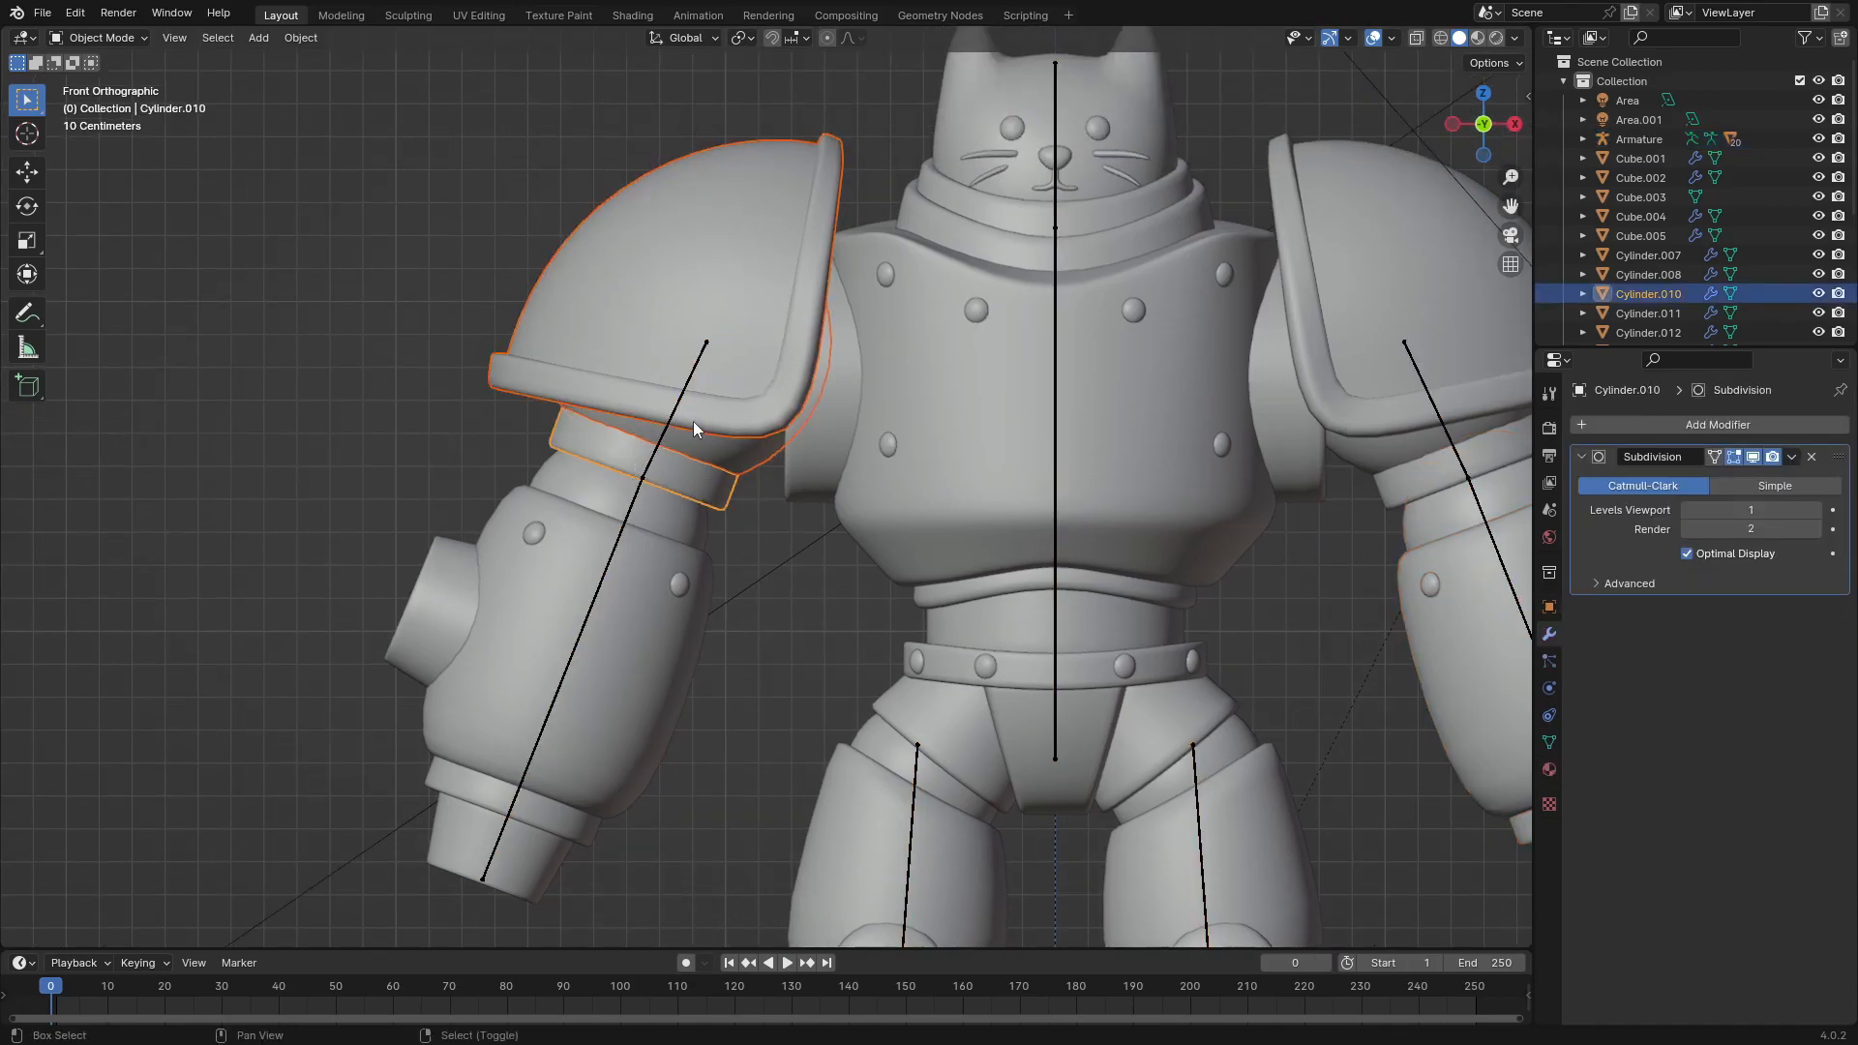
pyautogui.keyDown('shift'); pyautogui.rightClick(687, 387); pyautogui.keyUp('shift')
pyautogui.hotkey('ctrl', 'Tab')
pyautogui.hotkey('ctrl', 'p')
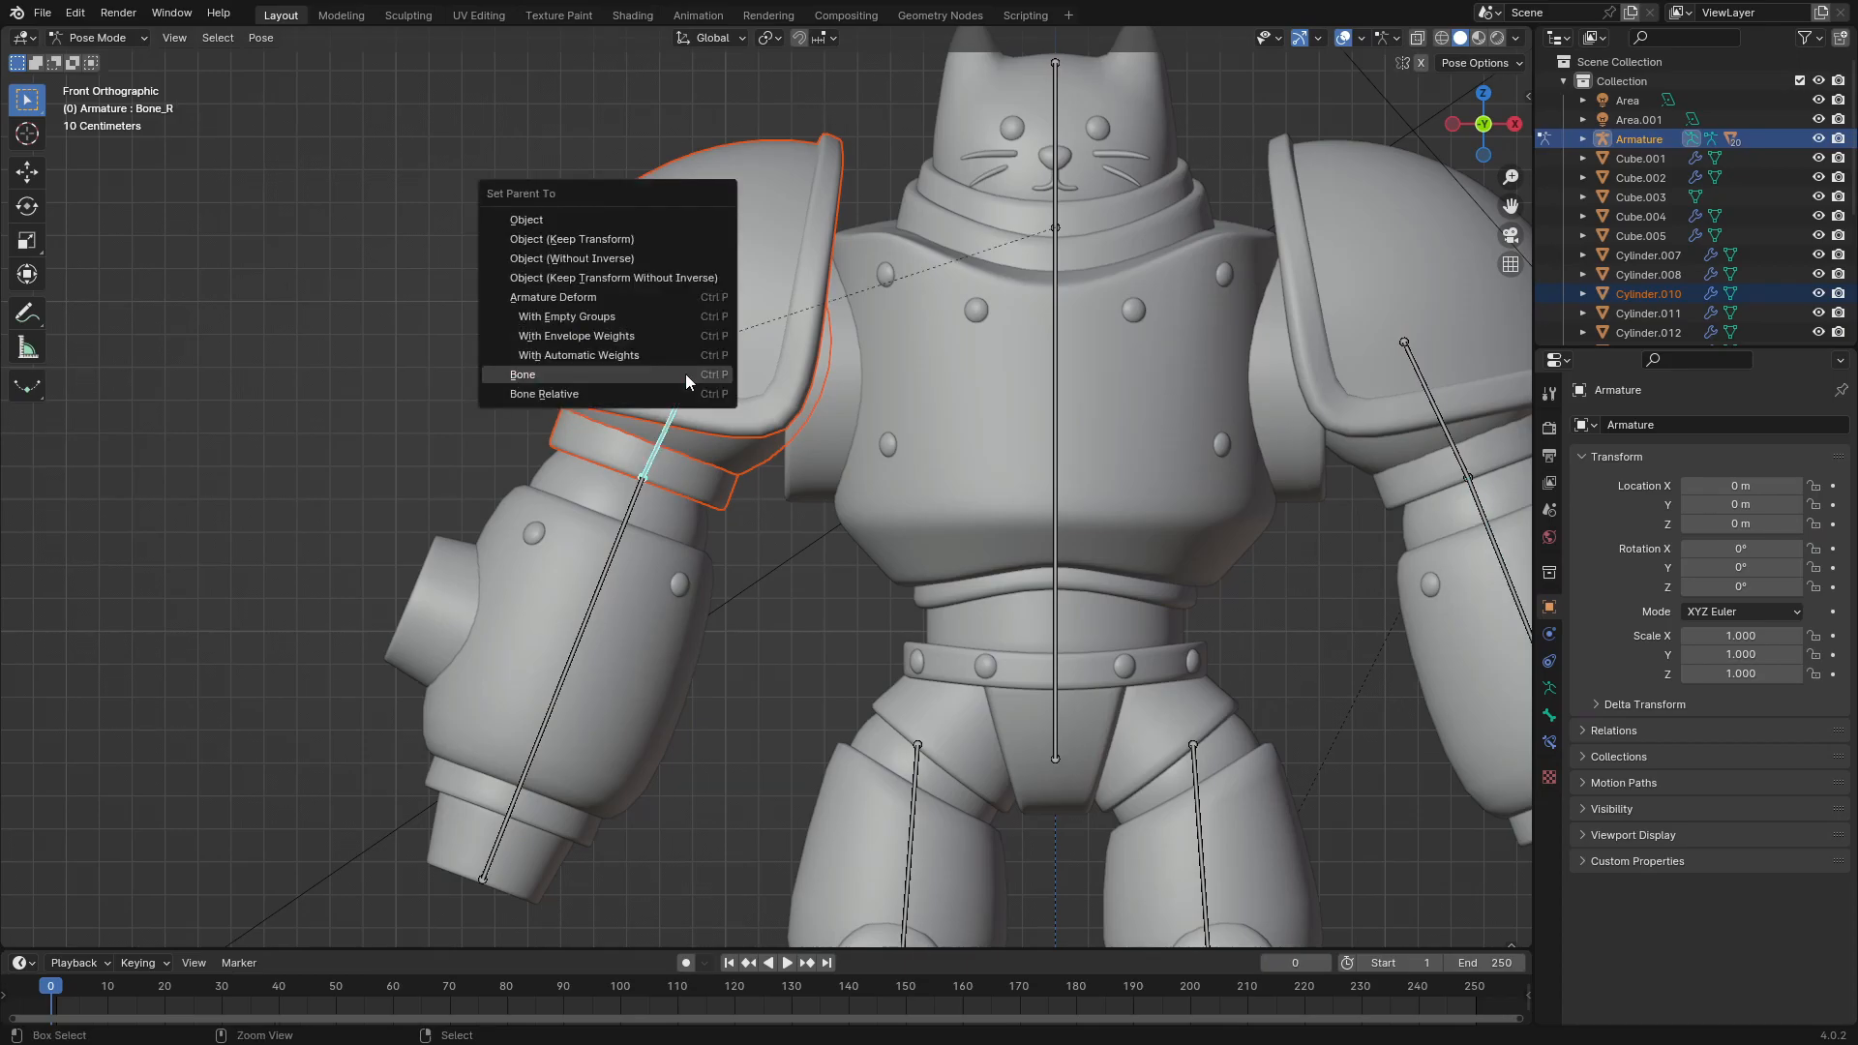
pyautogui.click(685, 374)
# Step: Parent the right elbow ball, rivets, forearm shell, side cylinder, wrist cuff and end cylinder to the right forearm bone with the Bone option
pyautogui.hotkey('ctrl', 'Tab')
pyautogui.rightClick(565, 495)
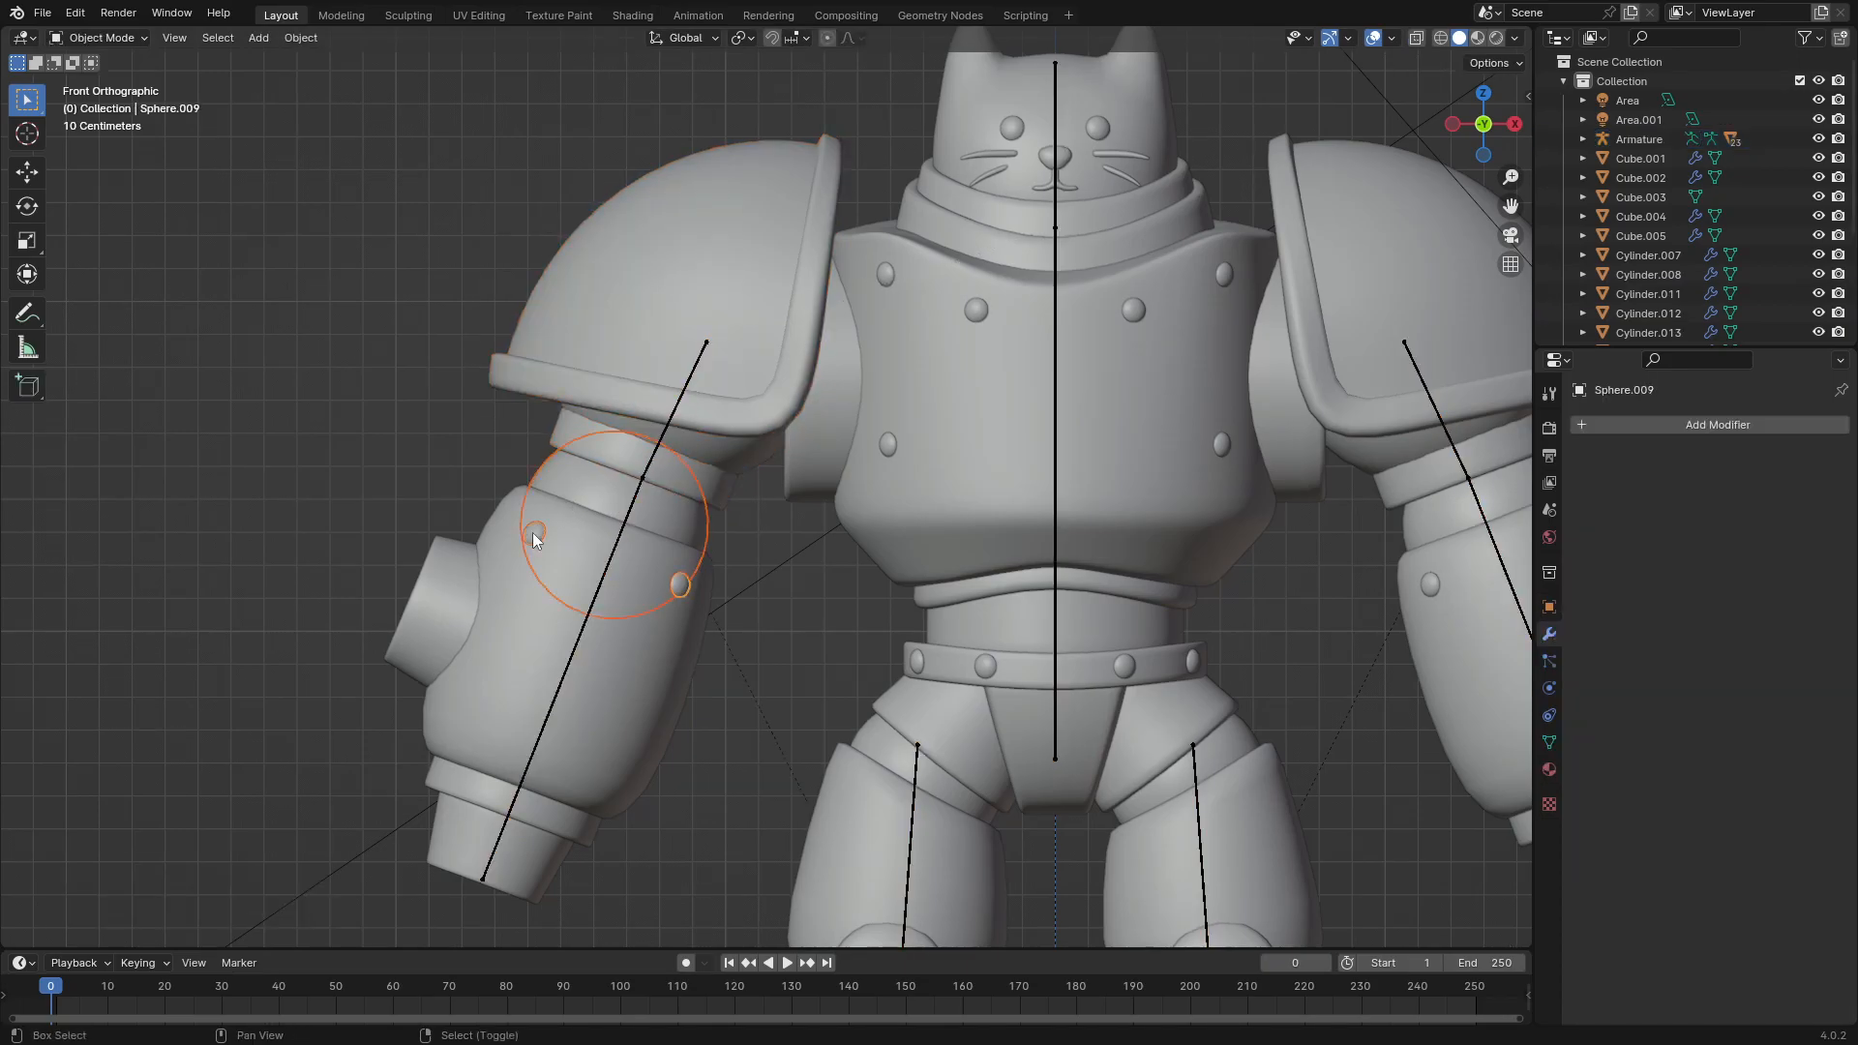
pyautogui.keyDown('shift'); pyautogui.rightClick(497, 571); pyautogui.keyUp('shift')
pyautogui.keyDown('shift'); pyautogui.rightClick(473, 786); pyautogui.keyUp('shift')
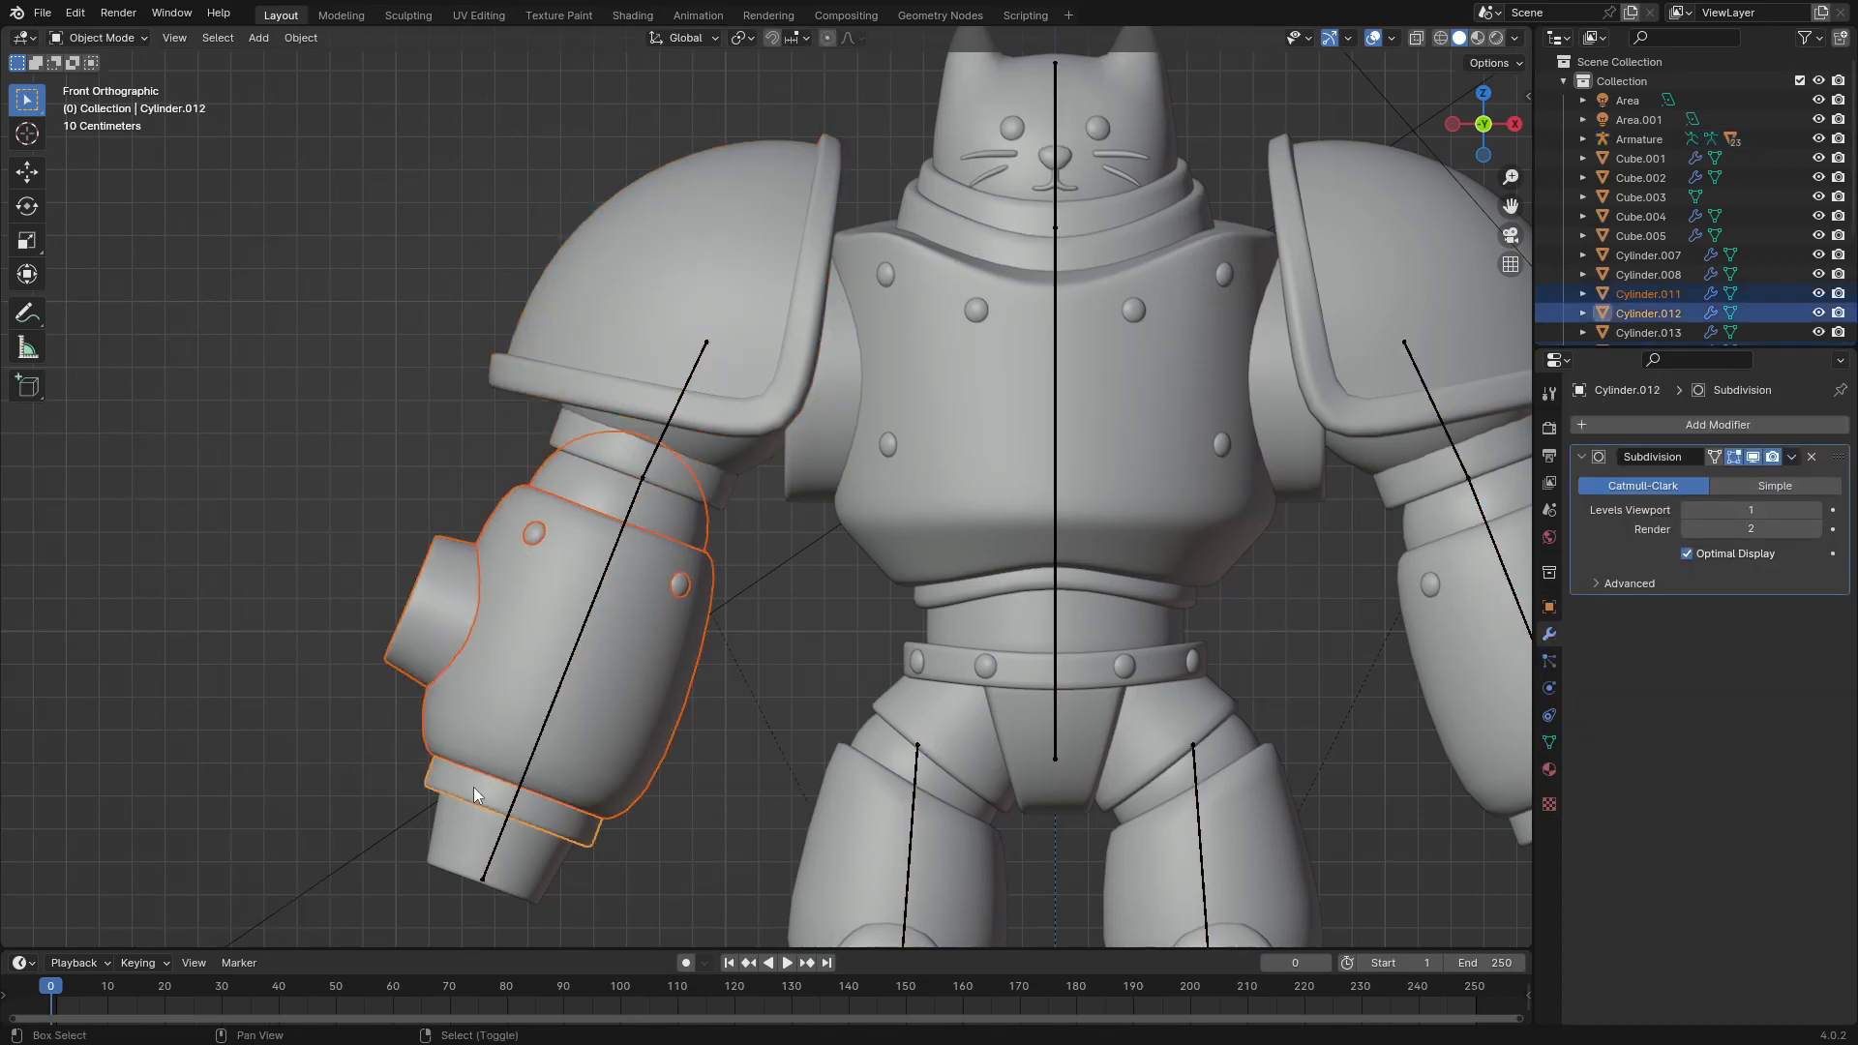
pyautogui.keyDown('shift'); pyautogui.rightClick(462, 836); pyautogui.keyUp('shift')
pyautogui.keyDown('shift'); pyautogui.rightClick(556, 699); pyautogui.keyUp('shift')
pyautogui.hotkey('ctrl', 'Tab')
pyautogui.rightClick(580, 643)
pyautogui.hotkey('ctrl', 'p')
pyautogui.click(582, 642)
# Step: In Rendered shading, try rotating the right forearm bone and moving all bones to check which parts follow
pyautogui.scroll(-5, 785, 600)
pyautogui.press('z')
pyautogui.click(793, 527)
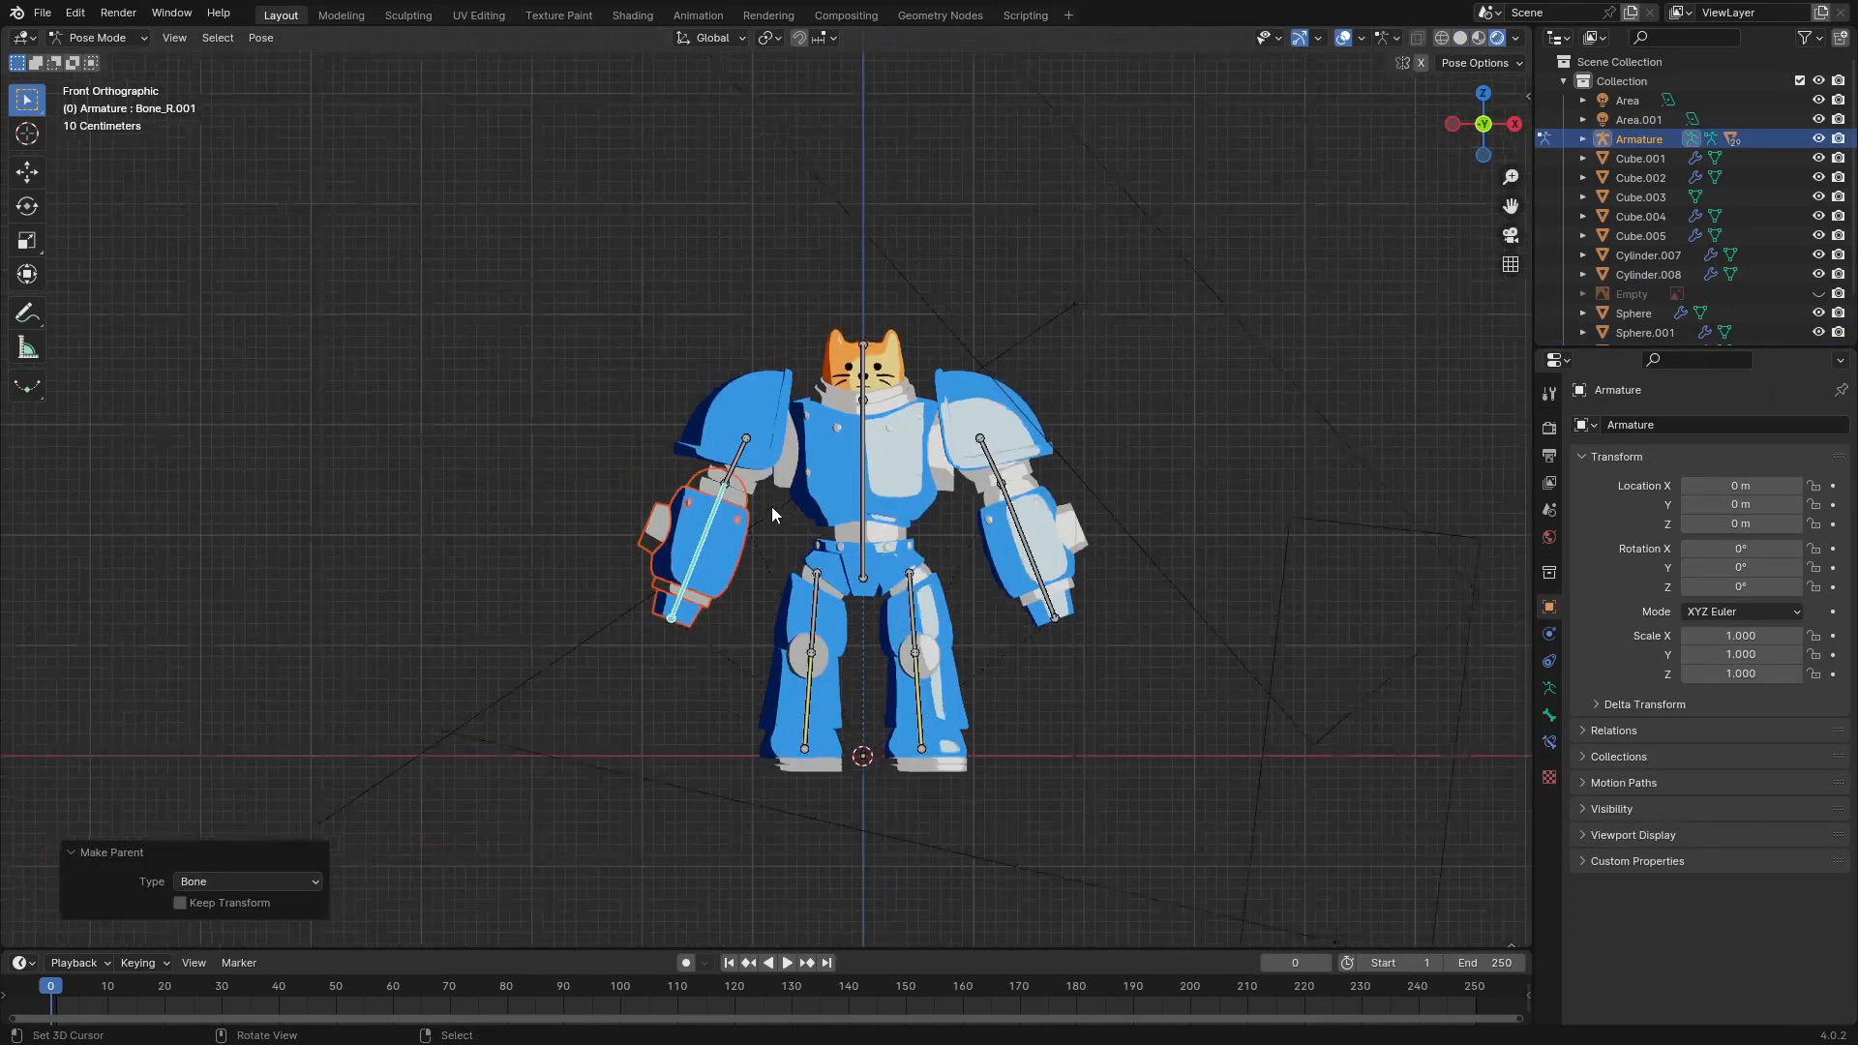
pyautogui.press('r')
pyautogui.press('r')
pyautogui.rightClick(910, 596)
pyautogui.press('a')
pyautogui.press('g')
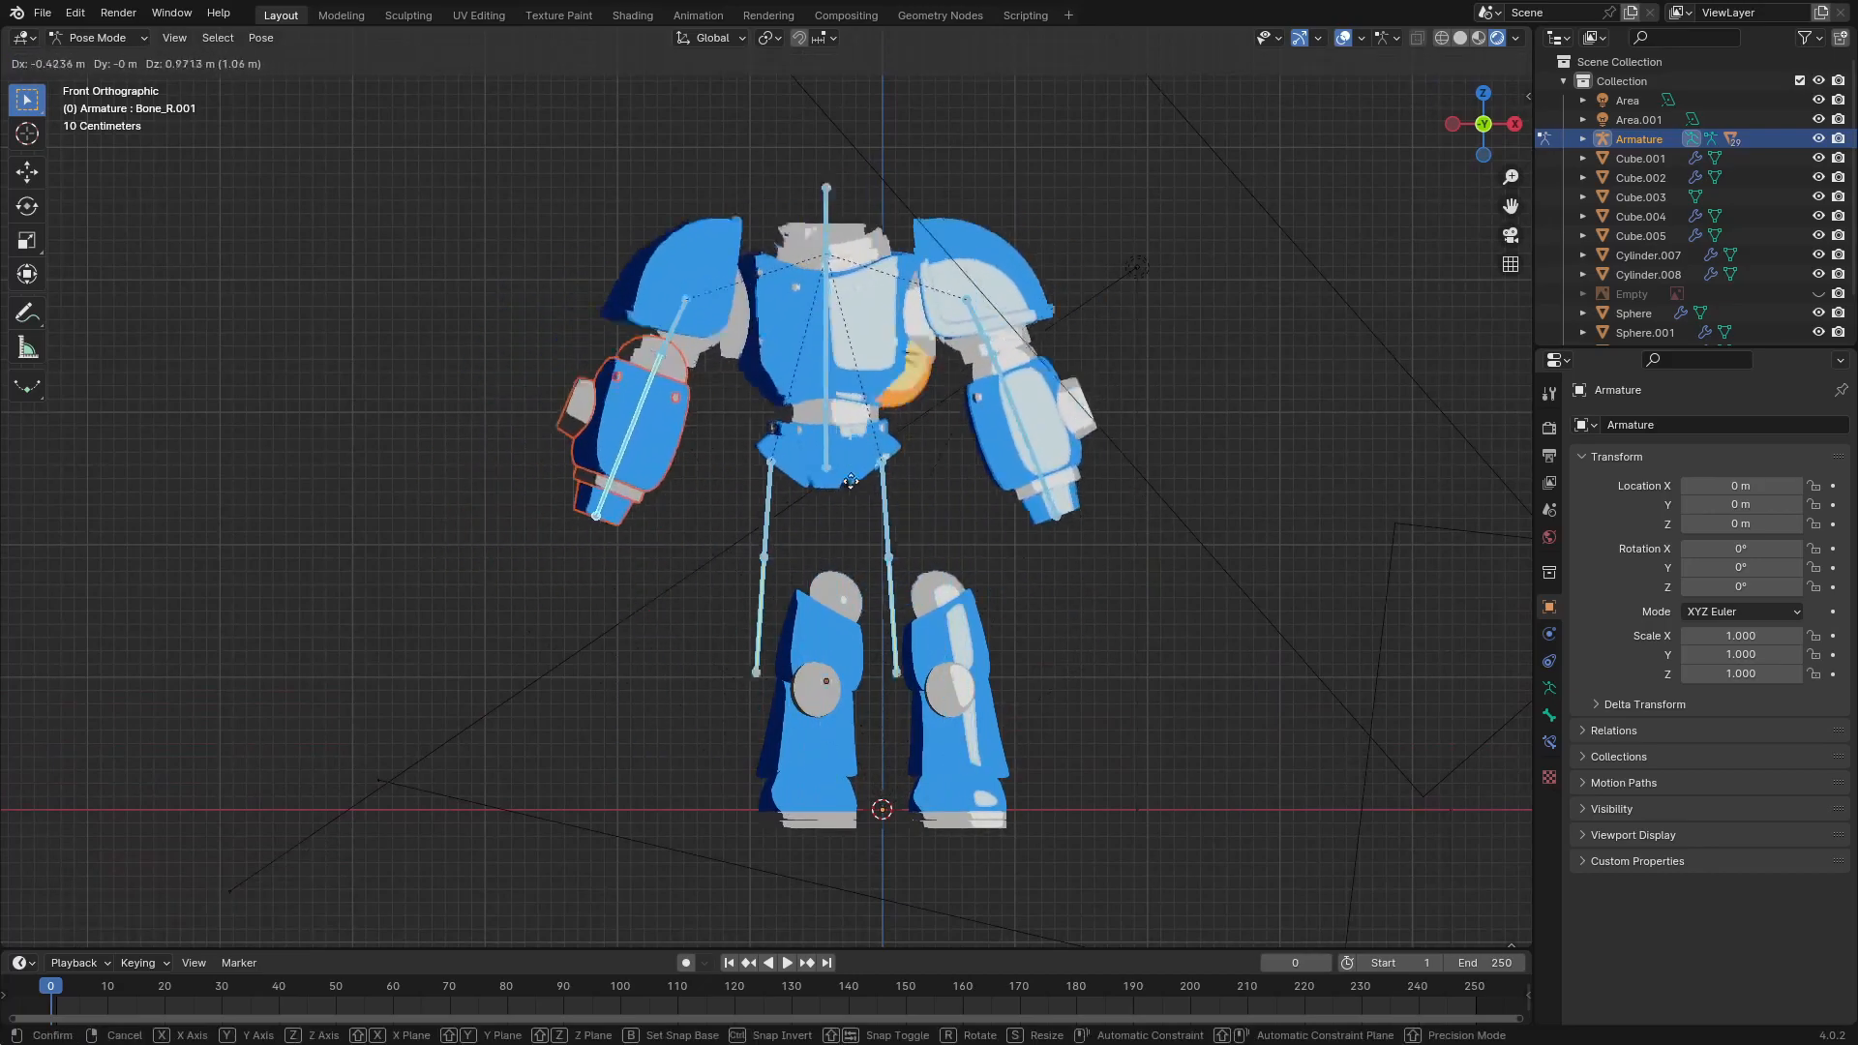
pyautogui.rightClick(899, 505)
# Step: In Solid shading, parent the cat head, eyes, whiskers, nose and mouth to the armature's head bone with the Bone option
pyautogui.keyDown('shift'); pyautogui.moveTo(899, 505); pyautogui.dragTo(895, 608, button='middle'); pyautogui.keyUp('shift')
pyautogui.keyDown('ctrl'); pyautogui.moveTo(895, 608); pyautogui.dragTo(879, 452, button='middle'); pyautogui.keyUp('ctrl')
pyautogui.hotkey('ctrl', 'Tab')
pyautogui.keyDown('shift'); pyautogui.moveTo(1065, 443); pyautogui.dragTo(800, 502, button='middle'); pyautogui.keyUp('shift')
pyautogui.keyDown('ctrl'); pyautogui.moveTo(800, 502); pyautogui.dragTo(751, 267, button='middle'); pyautogui.keyUp('ctrl')
pyautogui.rightClick(848, 268)
pyautogui.press('z')
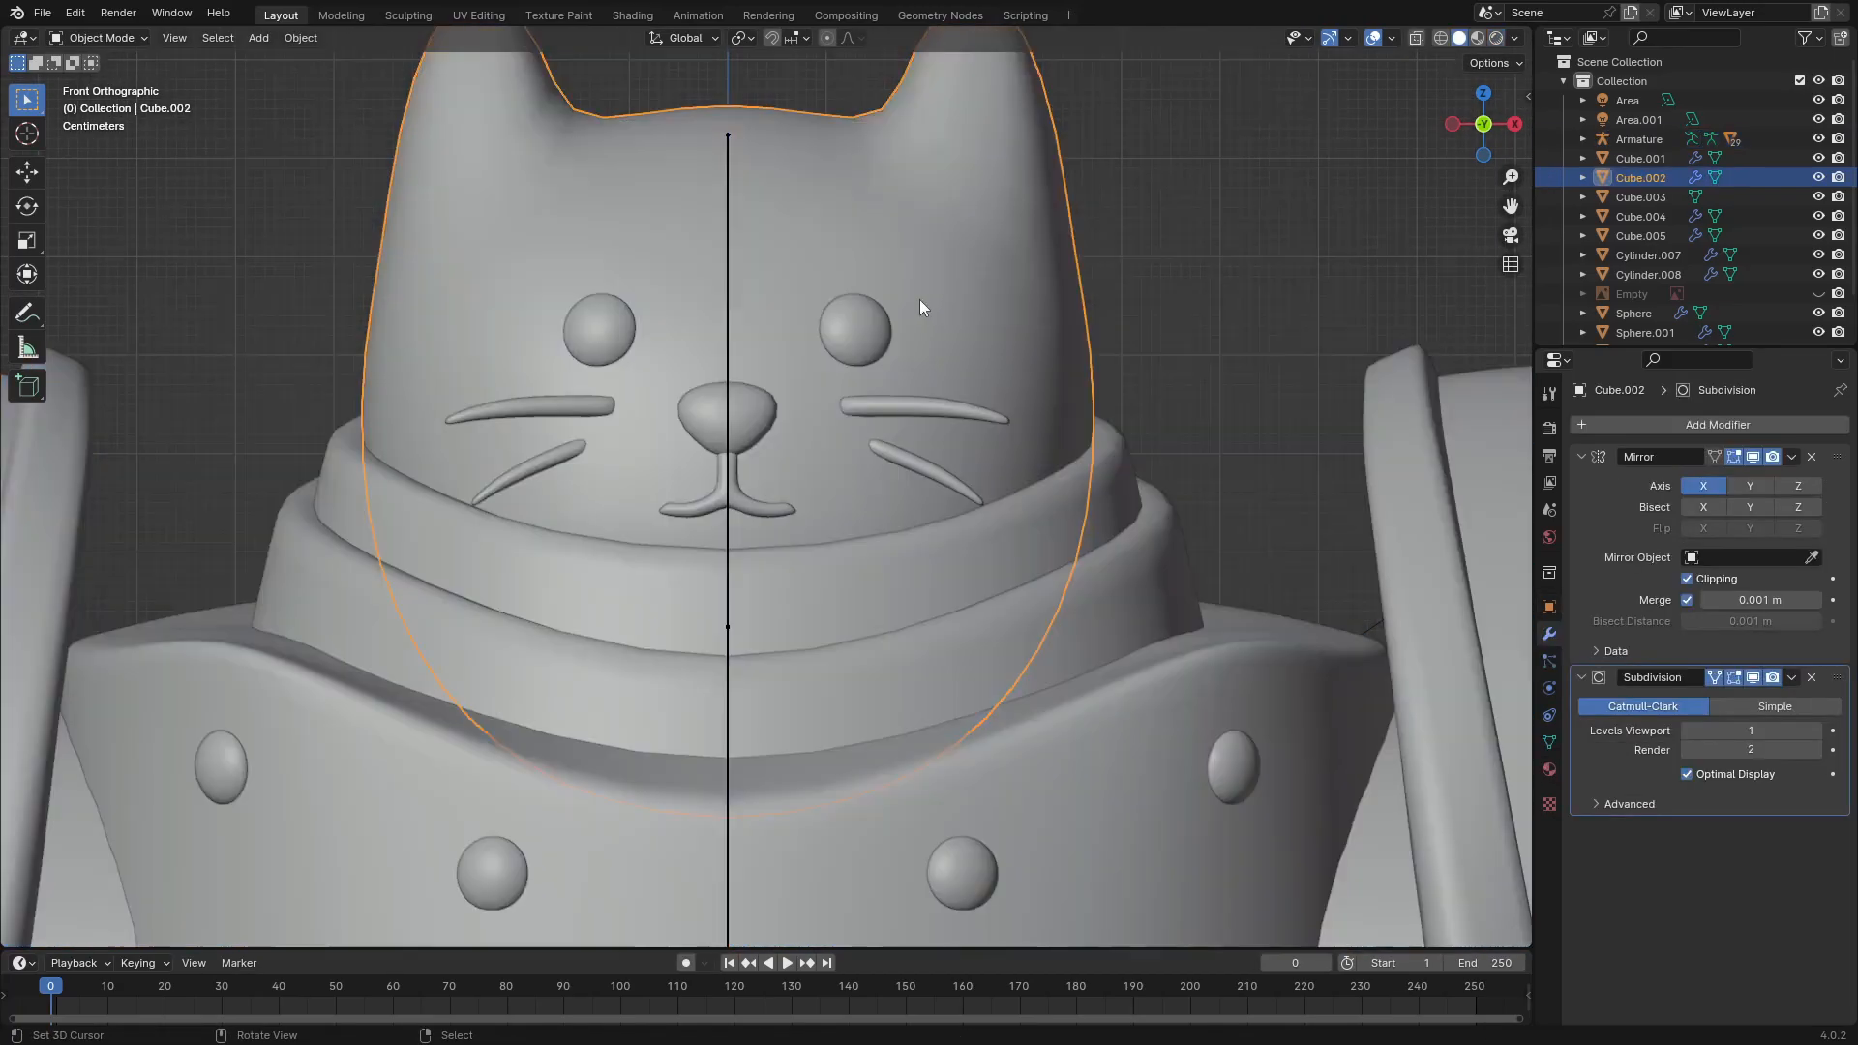
pyautogui.scroll(-3, 919, 299)
pyautogui.keyDown('shift'); pyautogui.rightClick(826, 391); pyautogui.keyUp('shift')
pyautogui.keyDown('shift'); pyautogui.rightClick(741, 357); pyautogui.keyUp('shift')
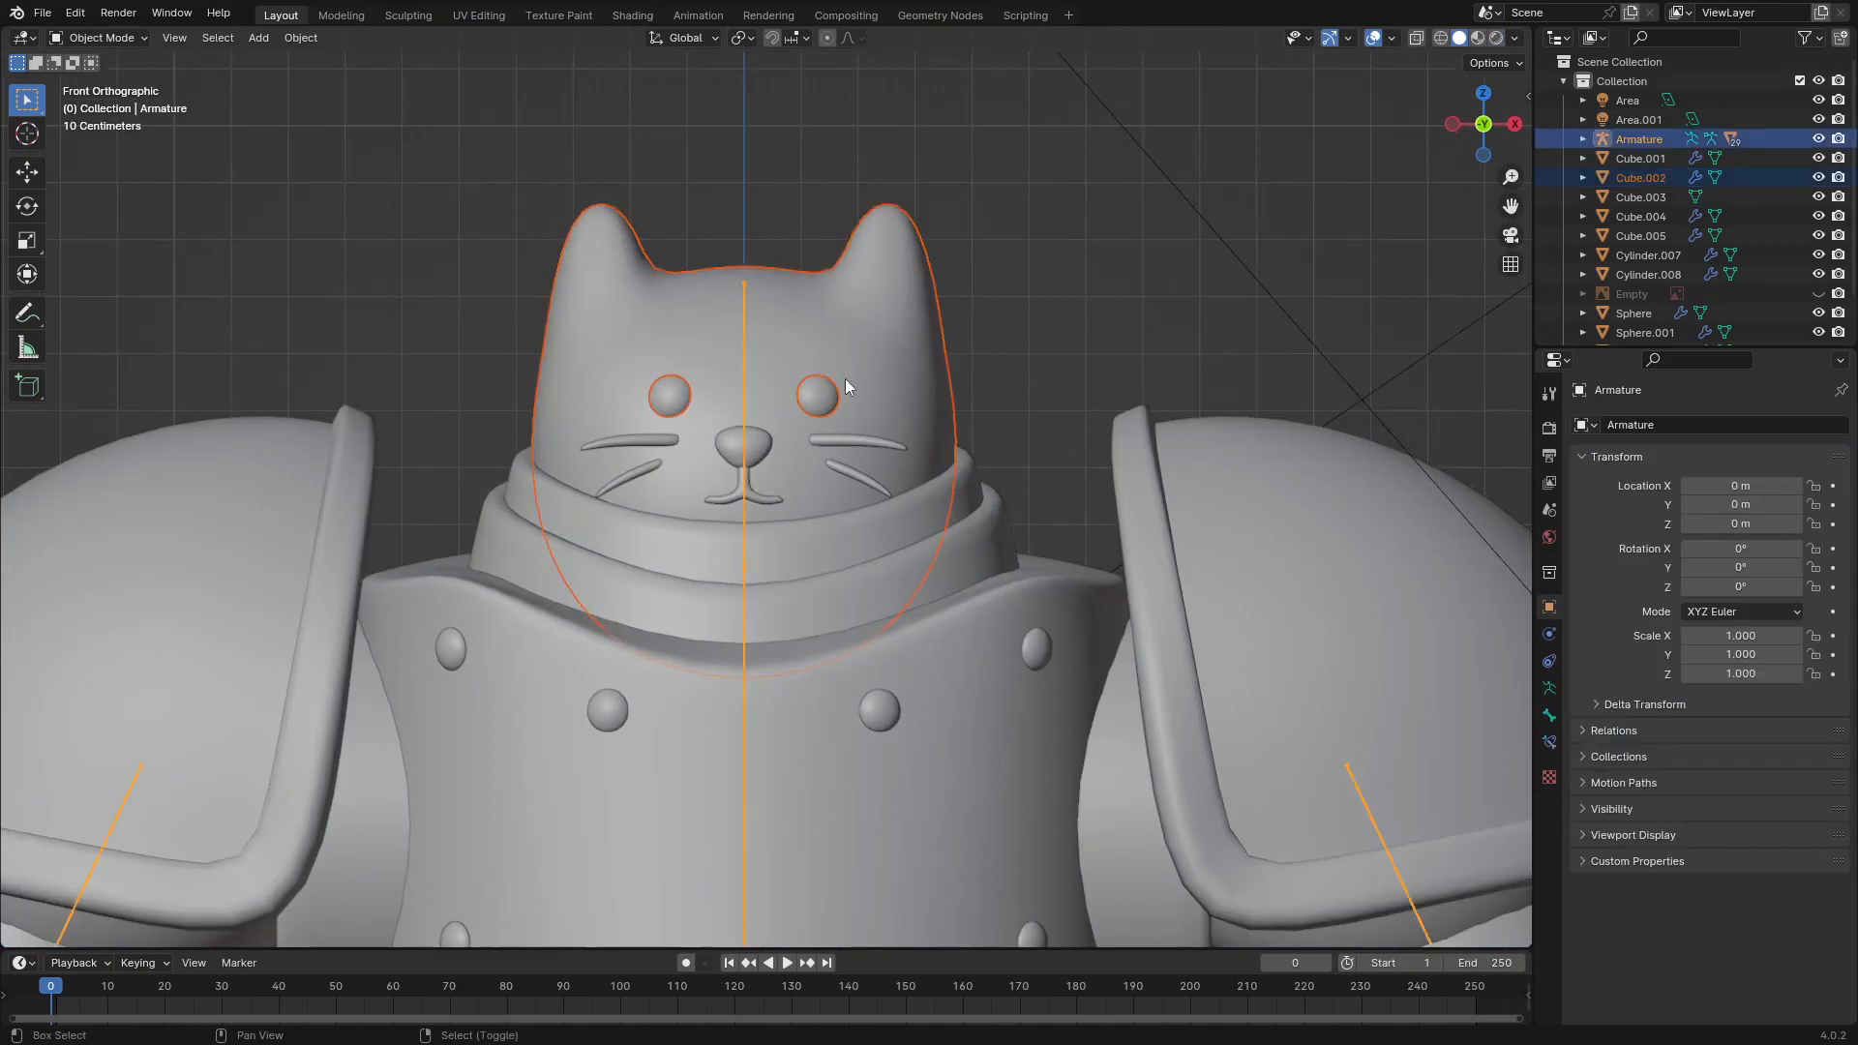
pyautogui.keyDown('shift'); pyautogui.rightClick(866, 366); pyautogui.keyUp('shift')
pyautogui.rightClick(869, 364)
pyautogui.keyDown('shift'); pyautogui.rightClick(809, 401); pyautogui.keyUp('shift')
pyautogui.keyDown('shift'); pyautogui.rightClick(859, 371); pyautogui.keyUp('shift')
pyautogui.keyDown('shift'); pyautogui.rightClick(823, 431); pyautogui.keyUp('shift')
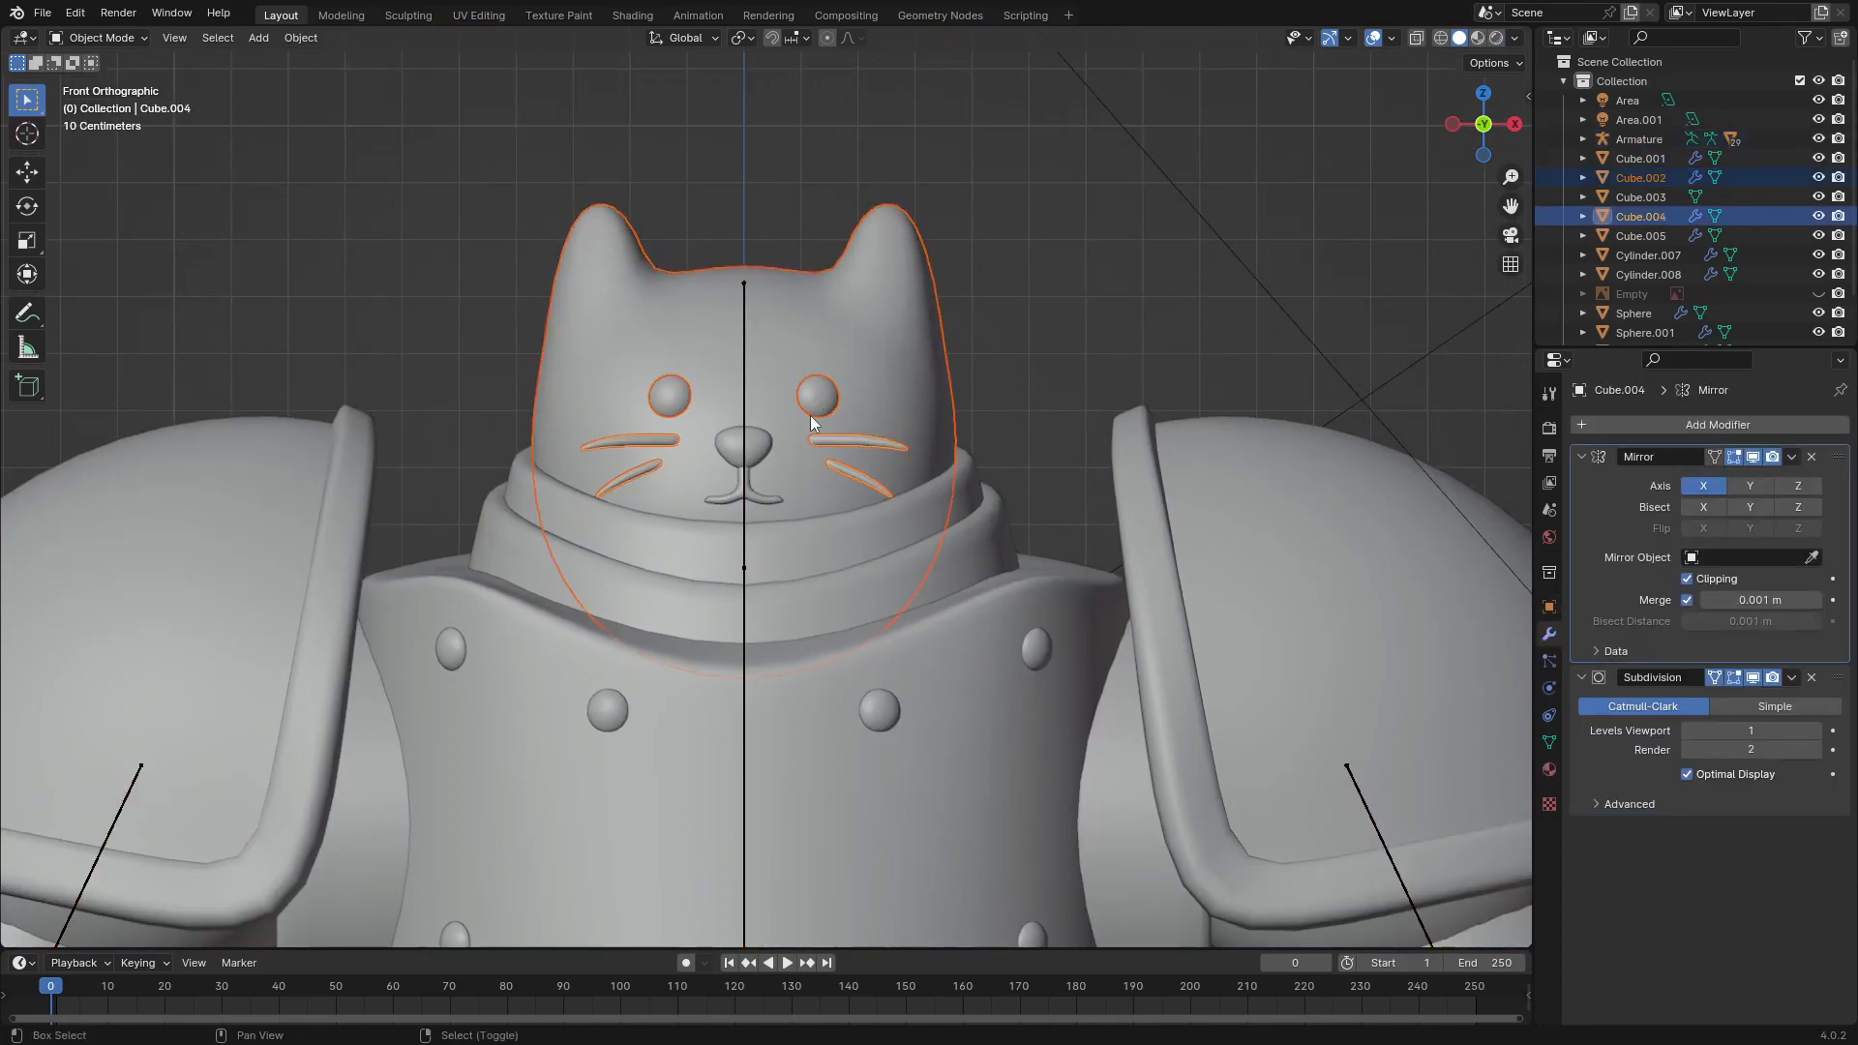
pyautogui.keyDown('shift'); pyautogui.rightClick(764, 442); pyautogui.keyUp('shift')
pyautogui.keyDown('shift'); pyautogui.rightClick(774, 496); pyautogui.keyUp('shift')
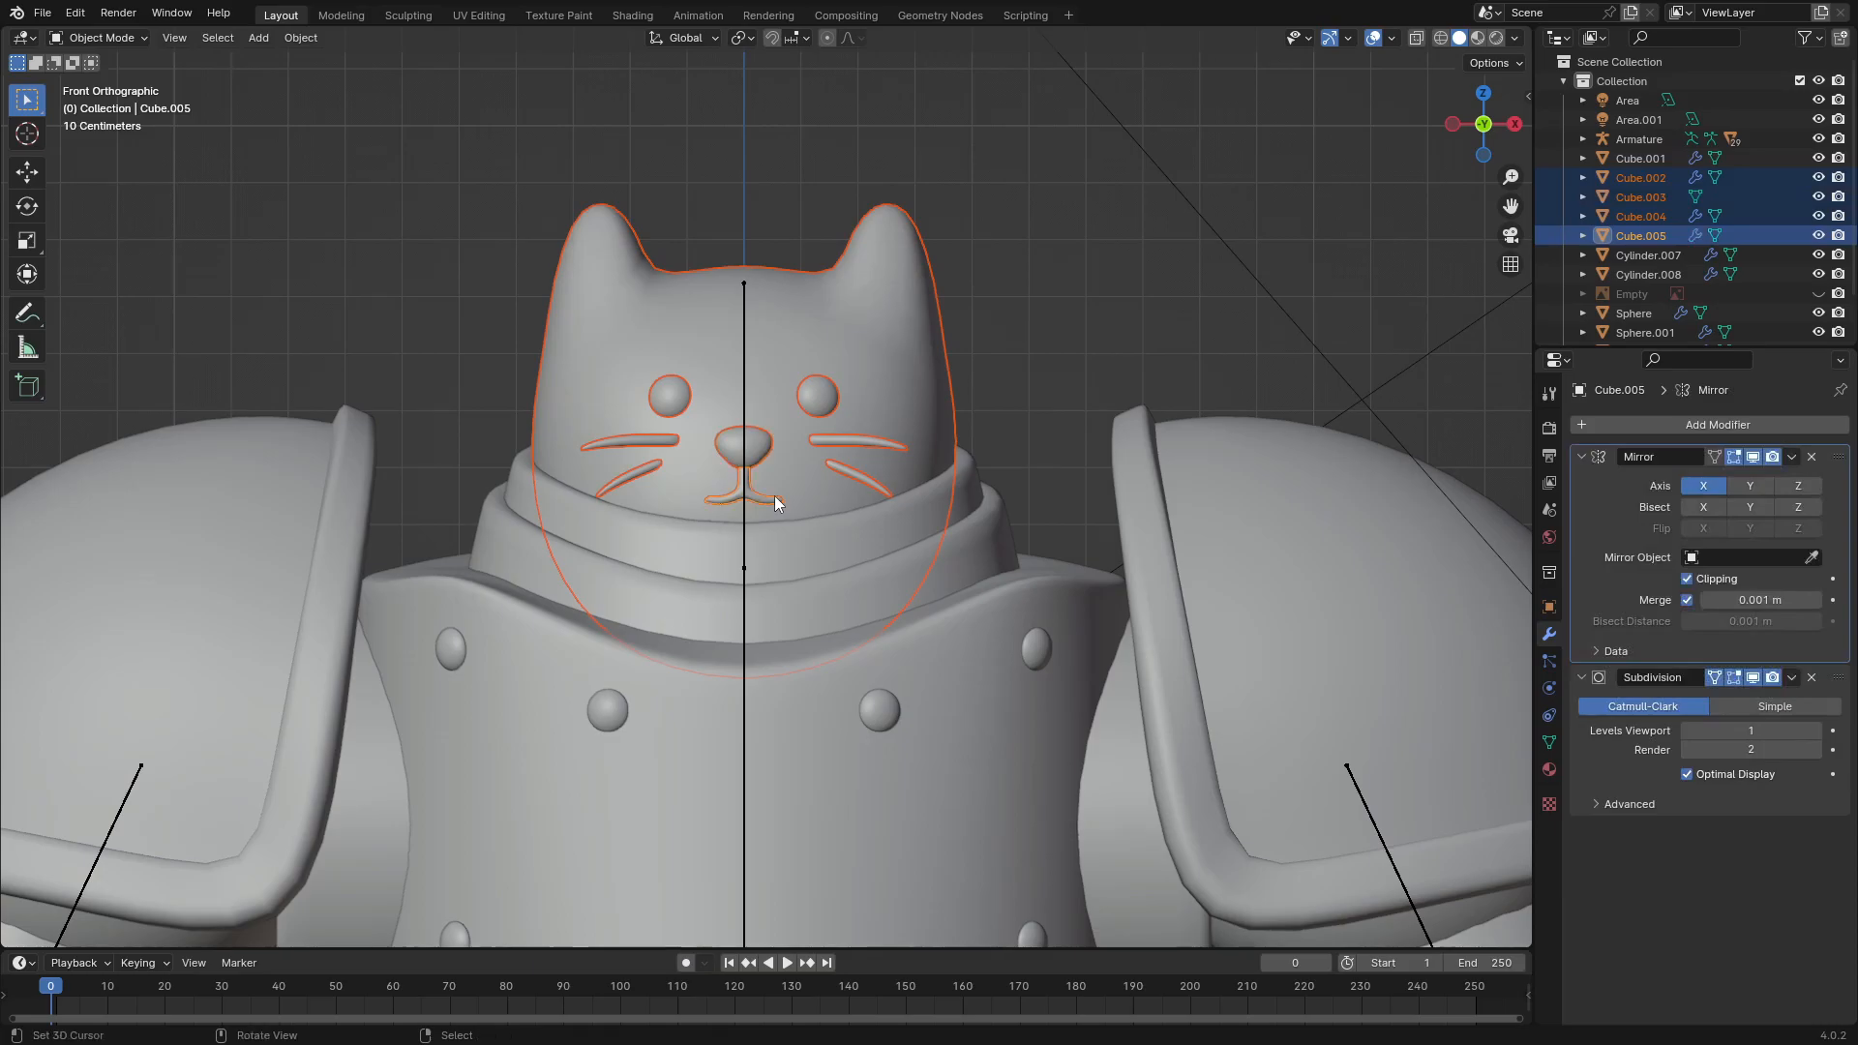
pyautogui.keyDown('shift'); pyautogui.rightClick(742, 322); pyautogui.keyUp('shift')
pyautogui.hotkey('ctrl', 'Tab')
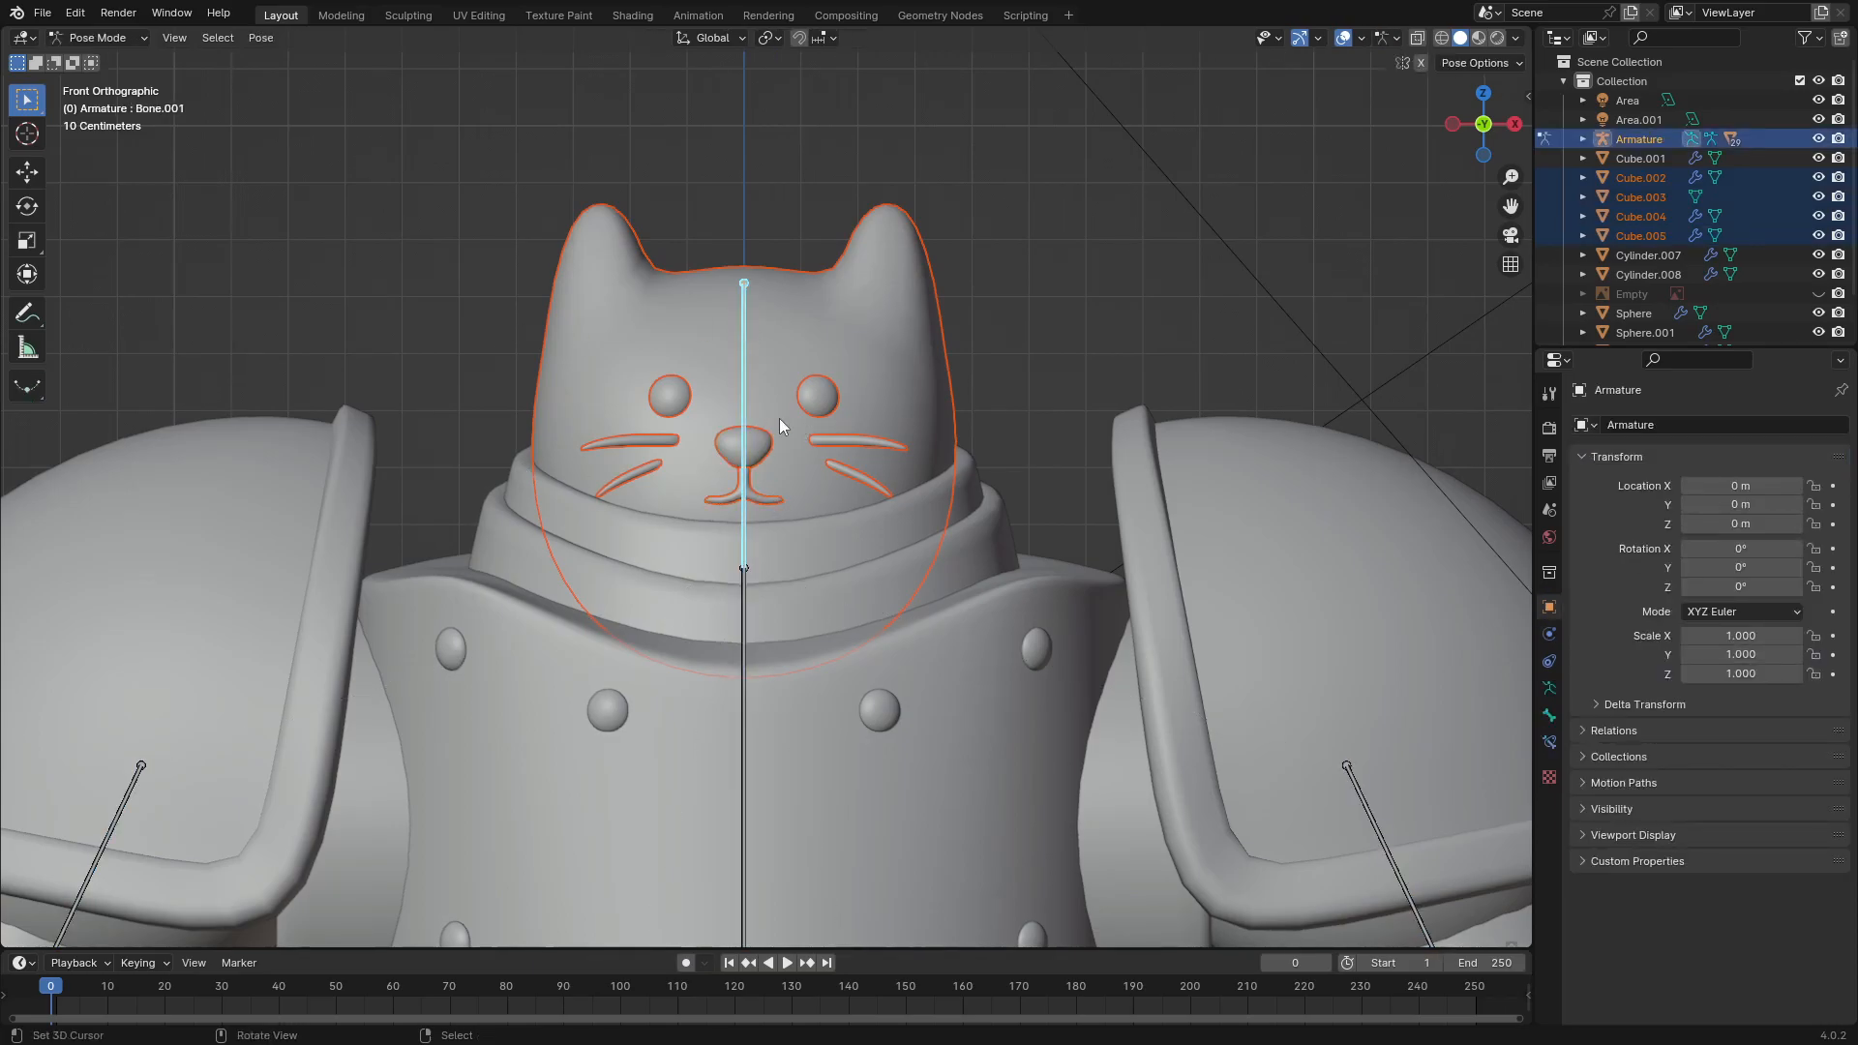
pyautogui.hotkey('ctrl', 'p')
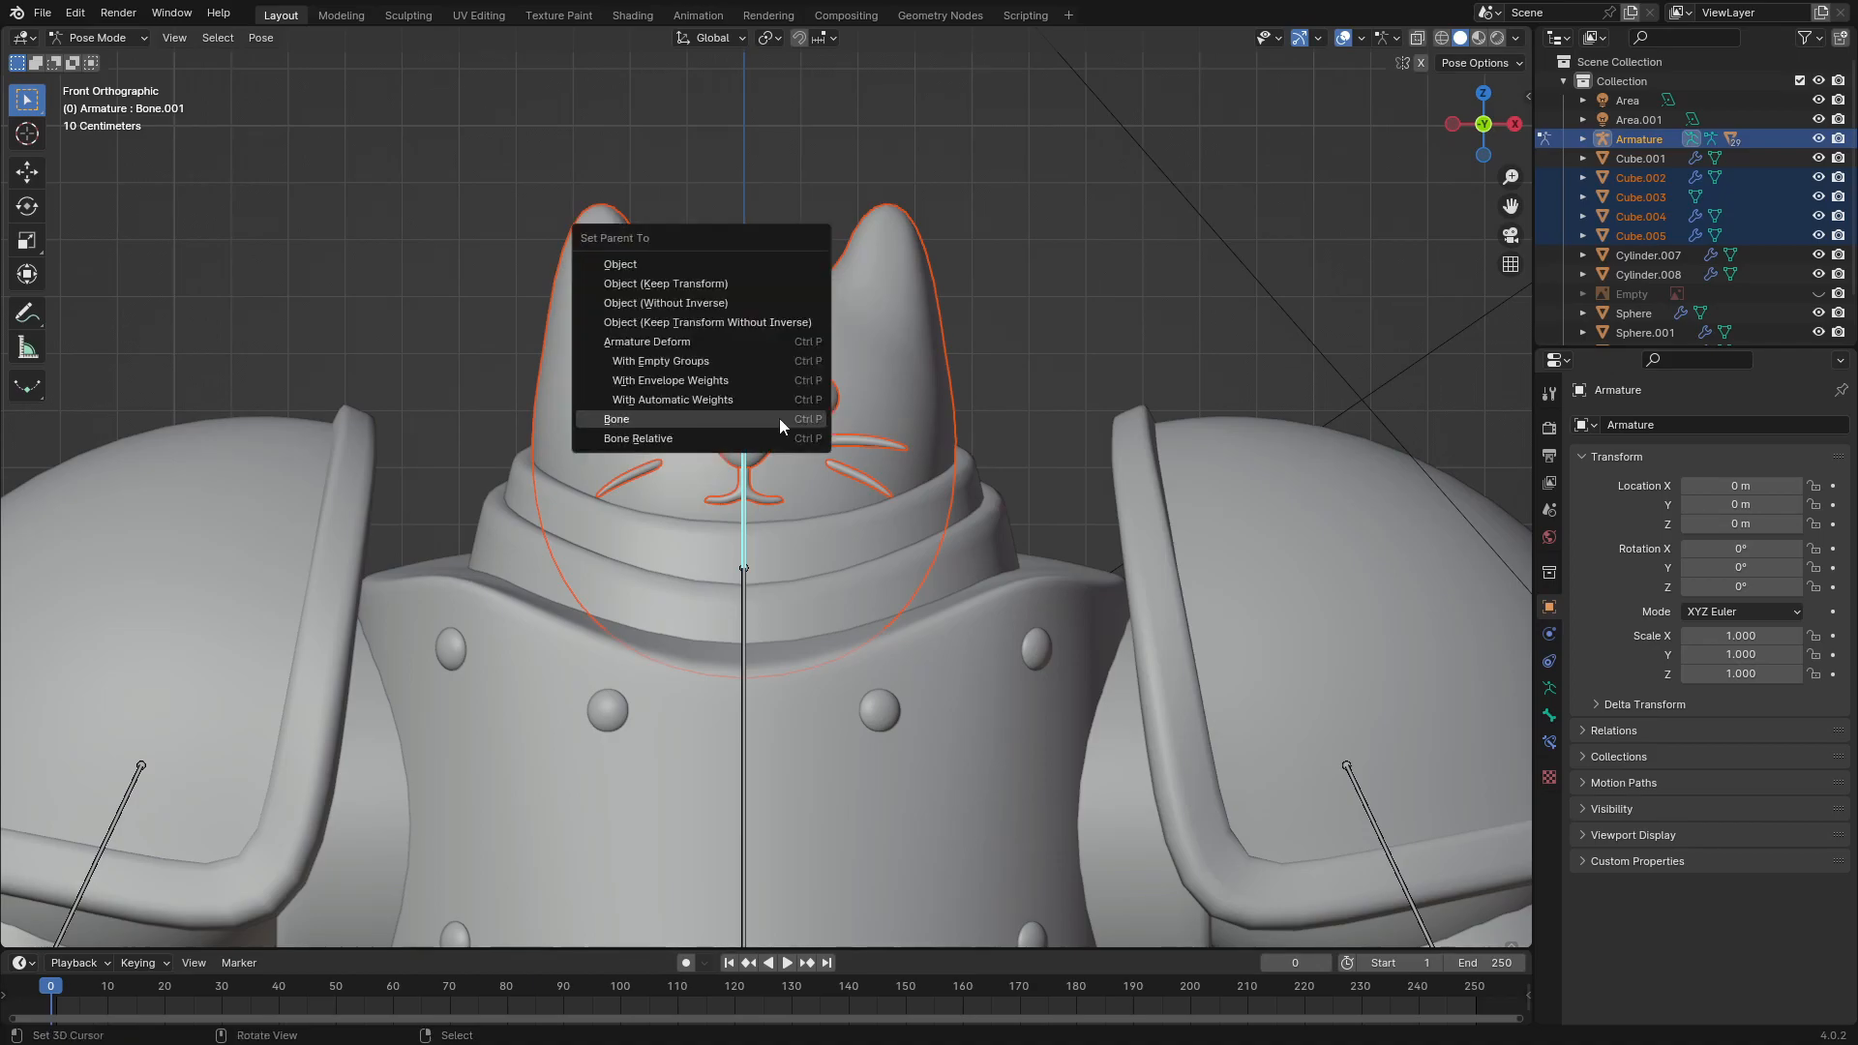
pyautogui.click(780, 418)
# Step: Try rotating the head bone to test that the head and face parts follow it
pyautogui.scroll(-3, 780, 418)
pyautogui.press('r')
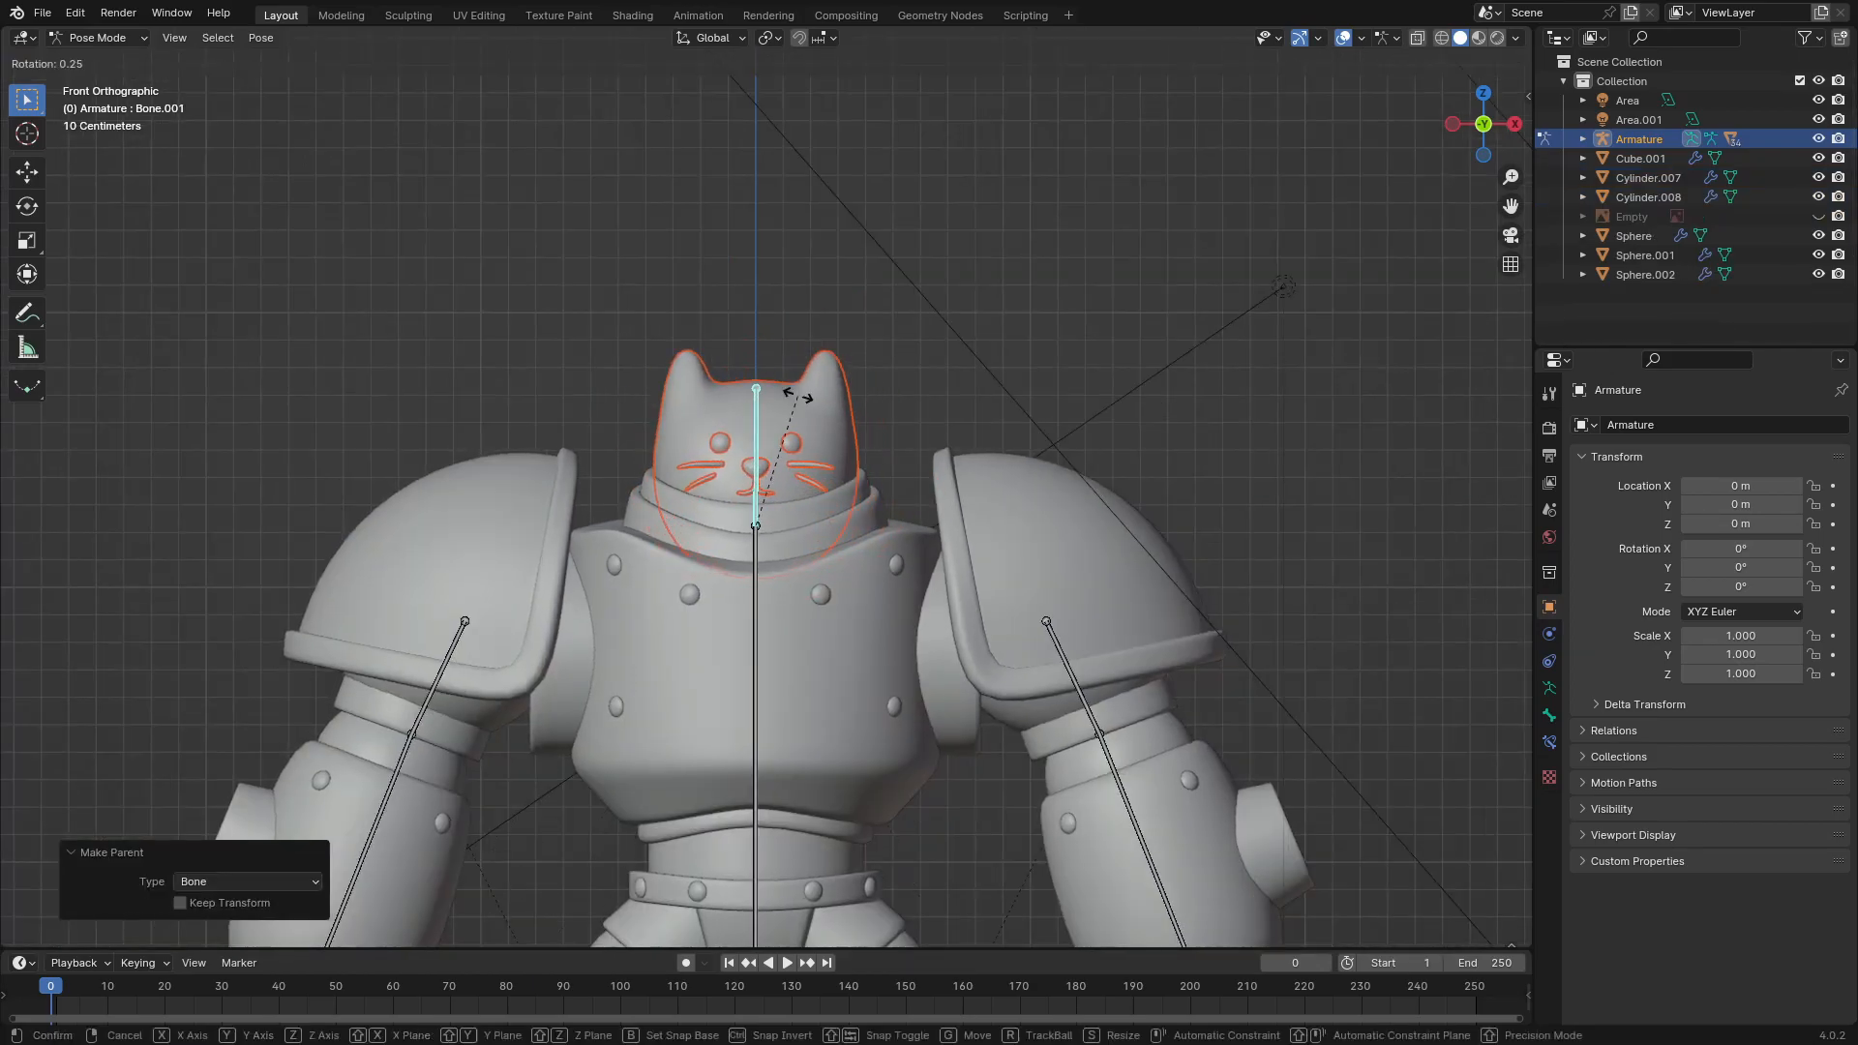
pyautogui.press('Escape')
# Step: Try moving all bones of the armature together to check which body parts are still unparented
pyautogui.press('a')
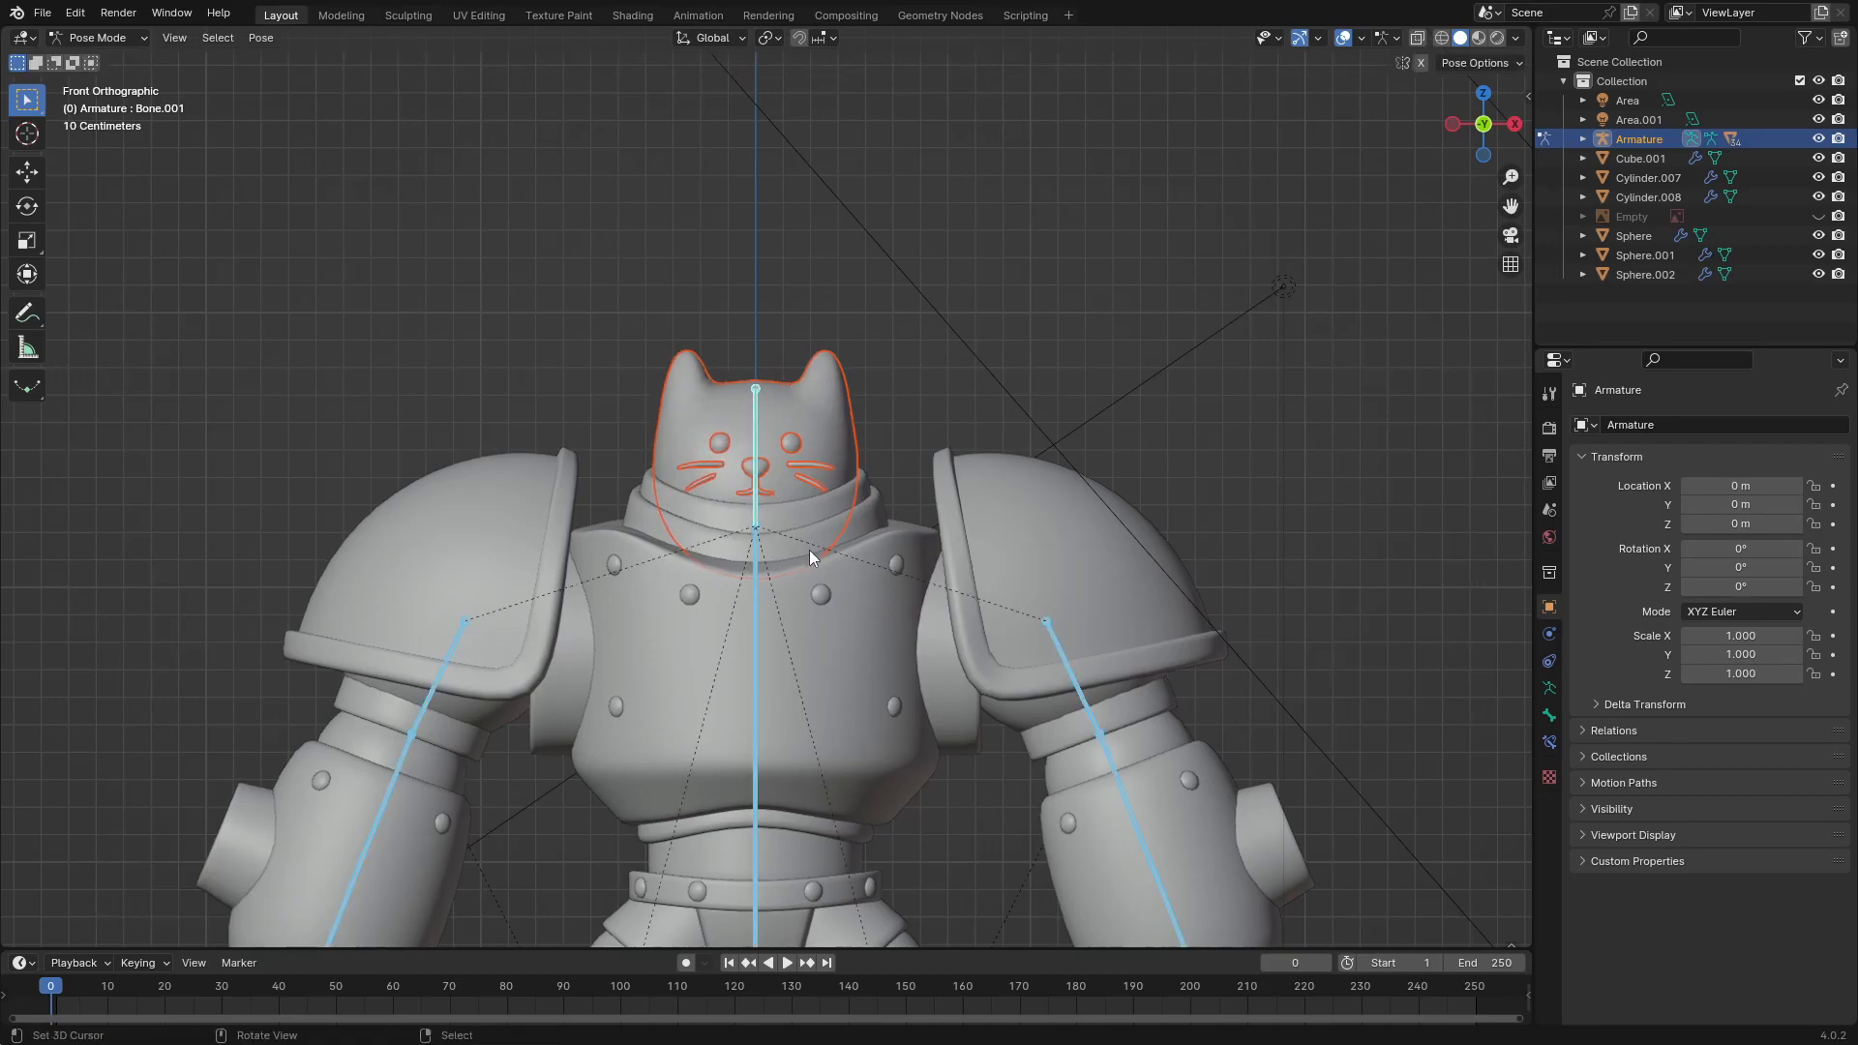
pyautogui.press('g')
pyautogui.press('g')
pyautogui.rightClick(797, 368)
pyautogui.scroll(-5, 789, 618)
pyautogui.rightClick(797, 368)
pyautogui.scroll(-5, 789, 617)
pyautogui.press('g')
pyautogui.rightClick(794, 452)
pyautogui.press('g')
pyautogui.rightClick(793, 452)
# Step: Apply the Mirror modifier on the thigh armor and separate the left thigh's geometry into its own object by Selection
pyautogui.keyDown('shift'); pyautogui.moveTo(785, 609); pyautogui.dragTo(791, 358, button='middle'); pyautogui.keyUp('shift')
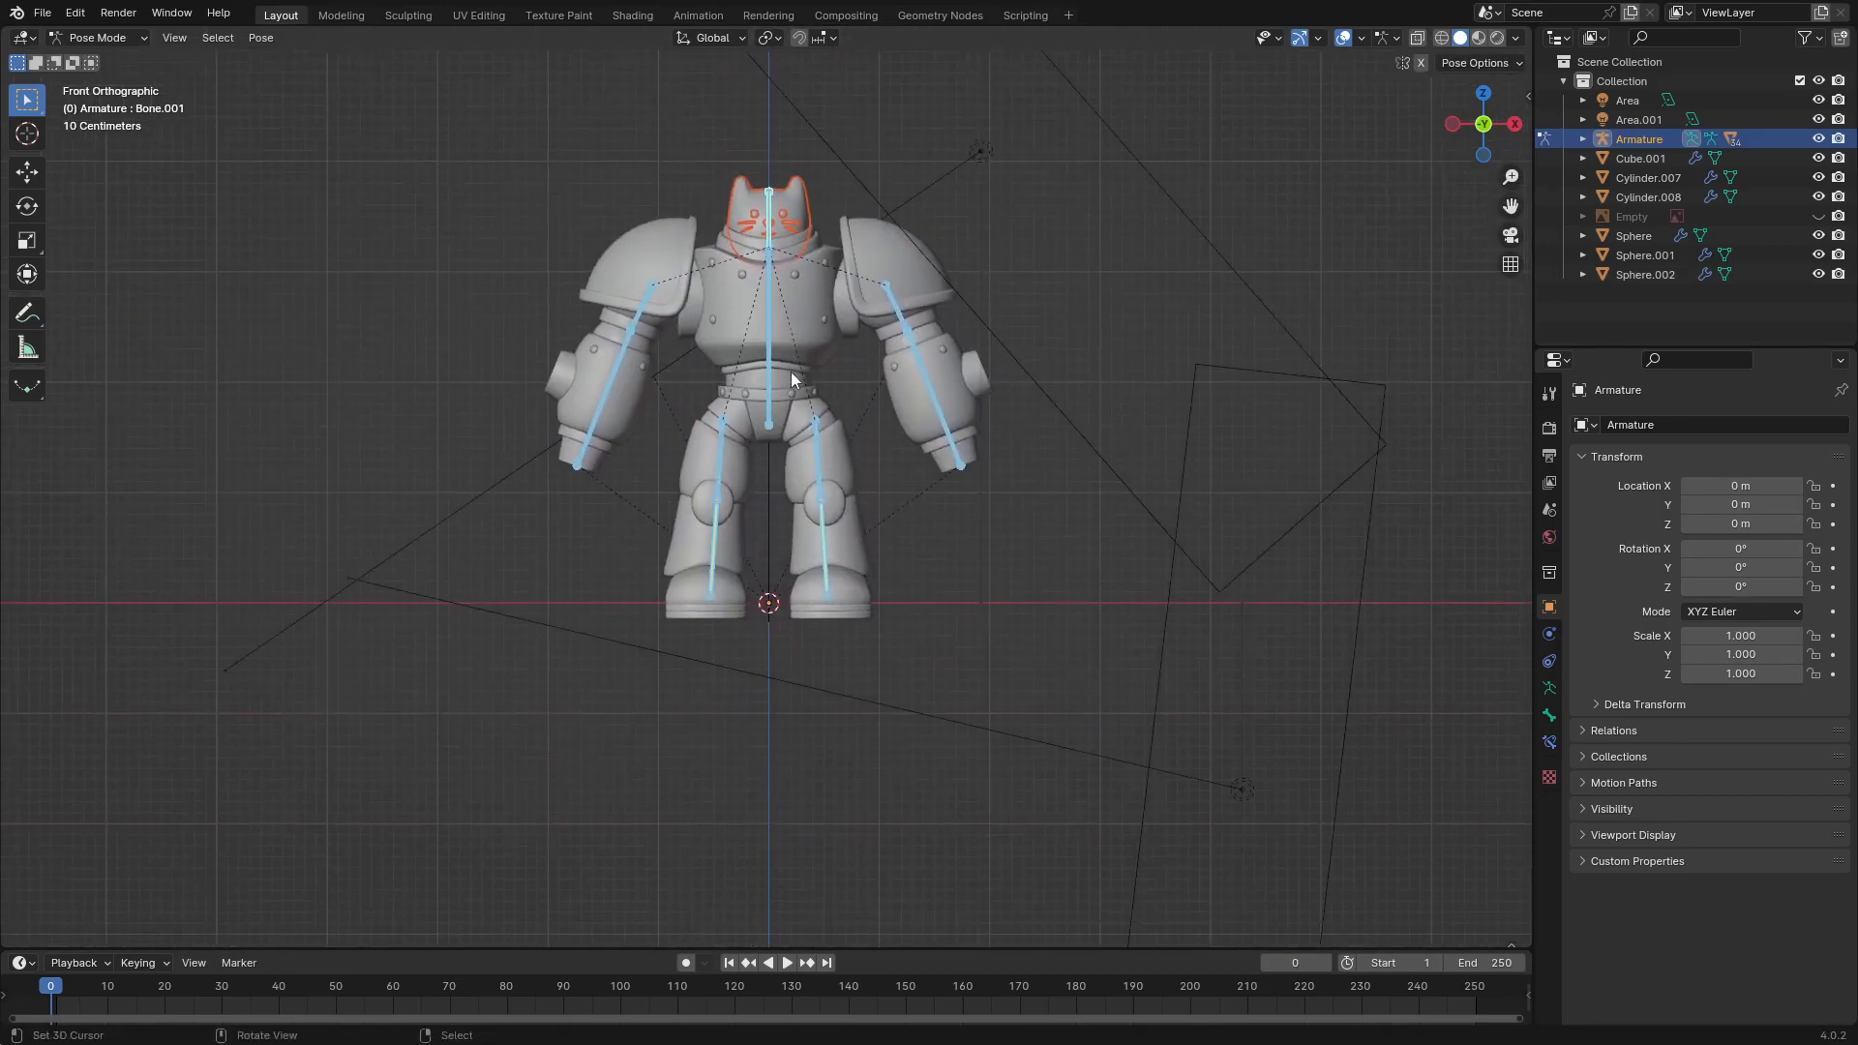
pyautogui.scroll(6, 791, 364)
pyautogui.hotkey('ctrl', 'Tab')
pyautogui.click(985, 288)
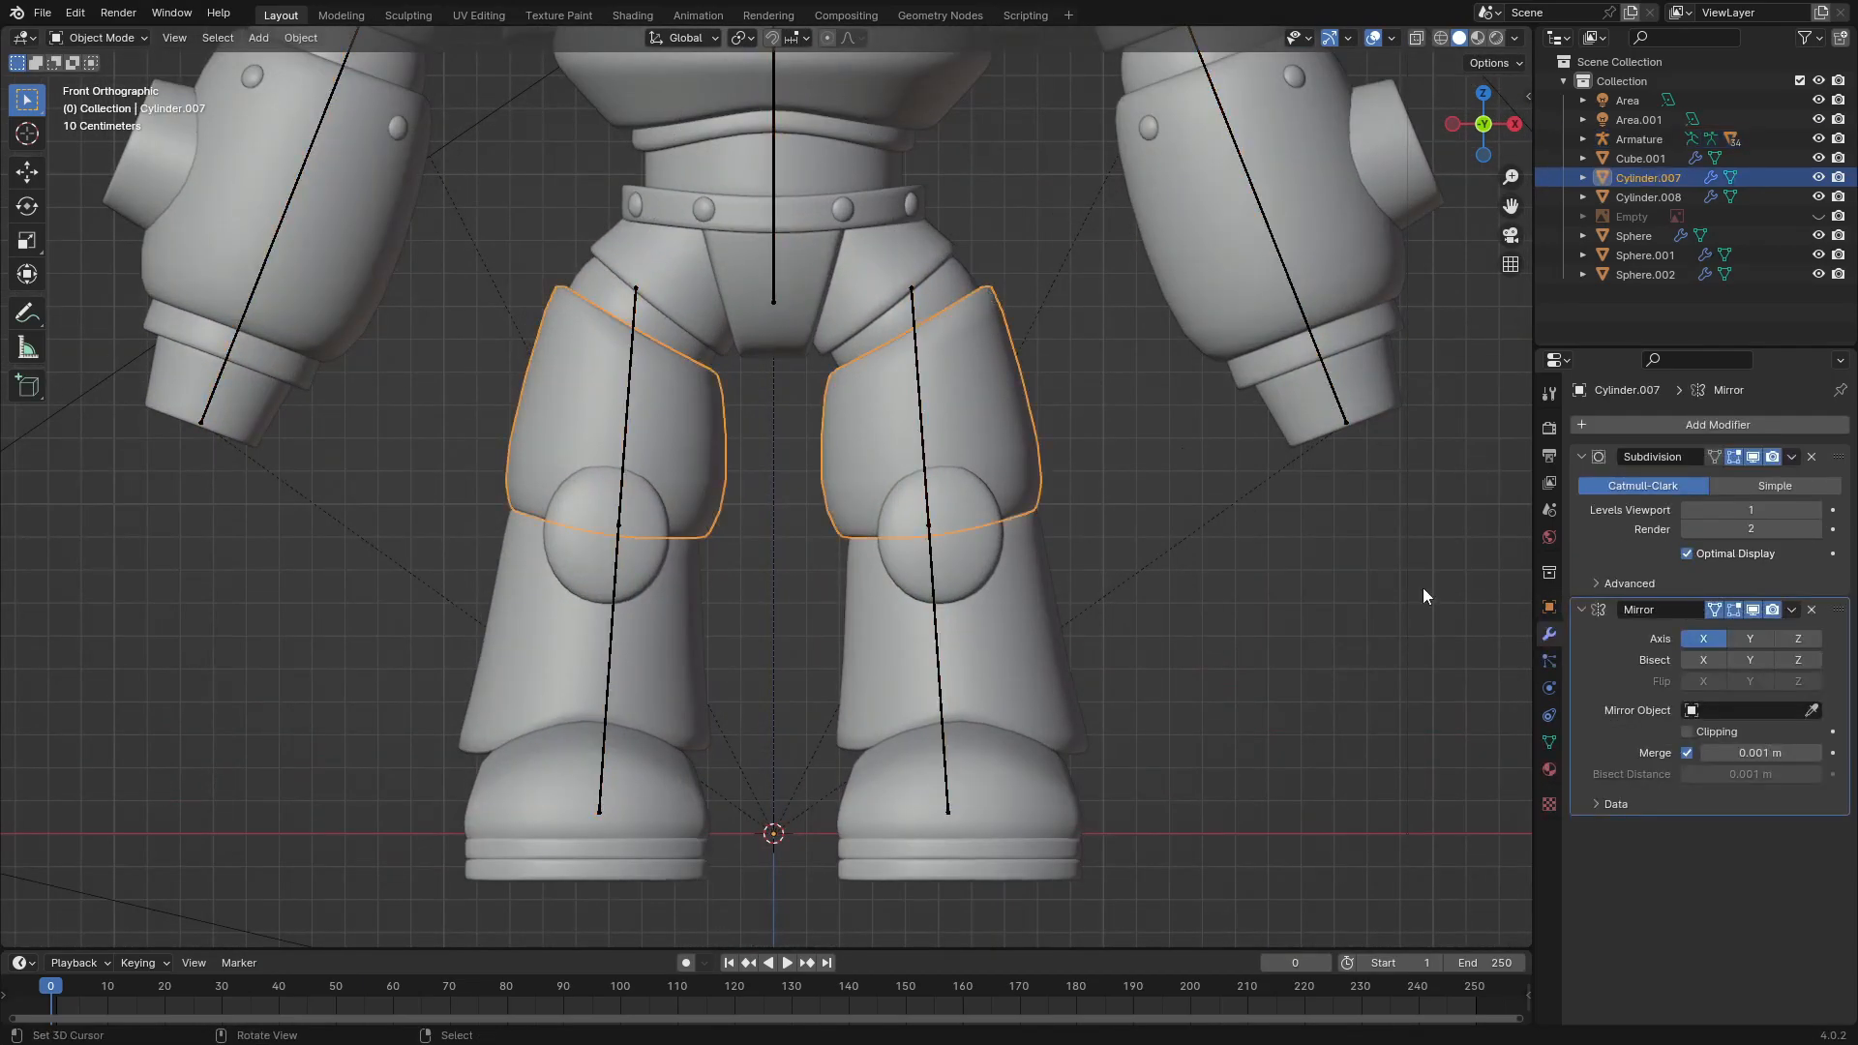
pyautogui.hotkey('ctrl', 'a')
pyautogui.press('Tab')
pyautogui.moveTo(1070, 216); pyautogui.dragTo(821, 503)
pyautogui.press('p')
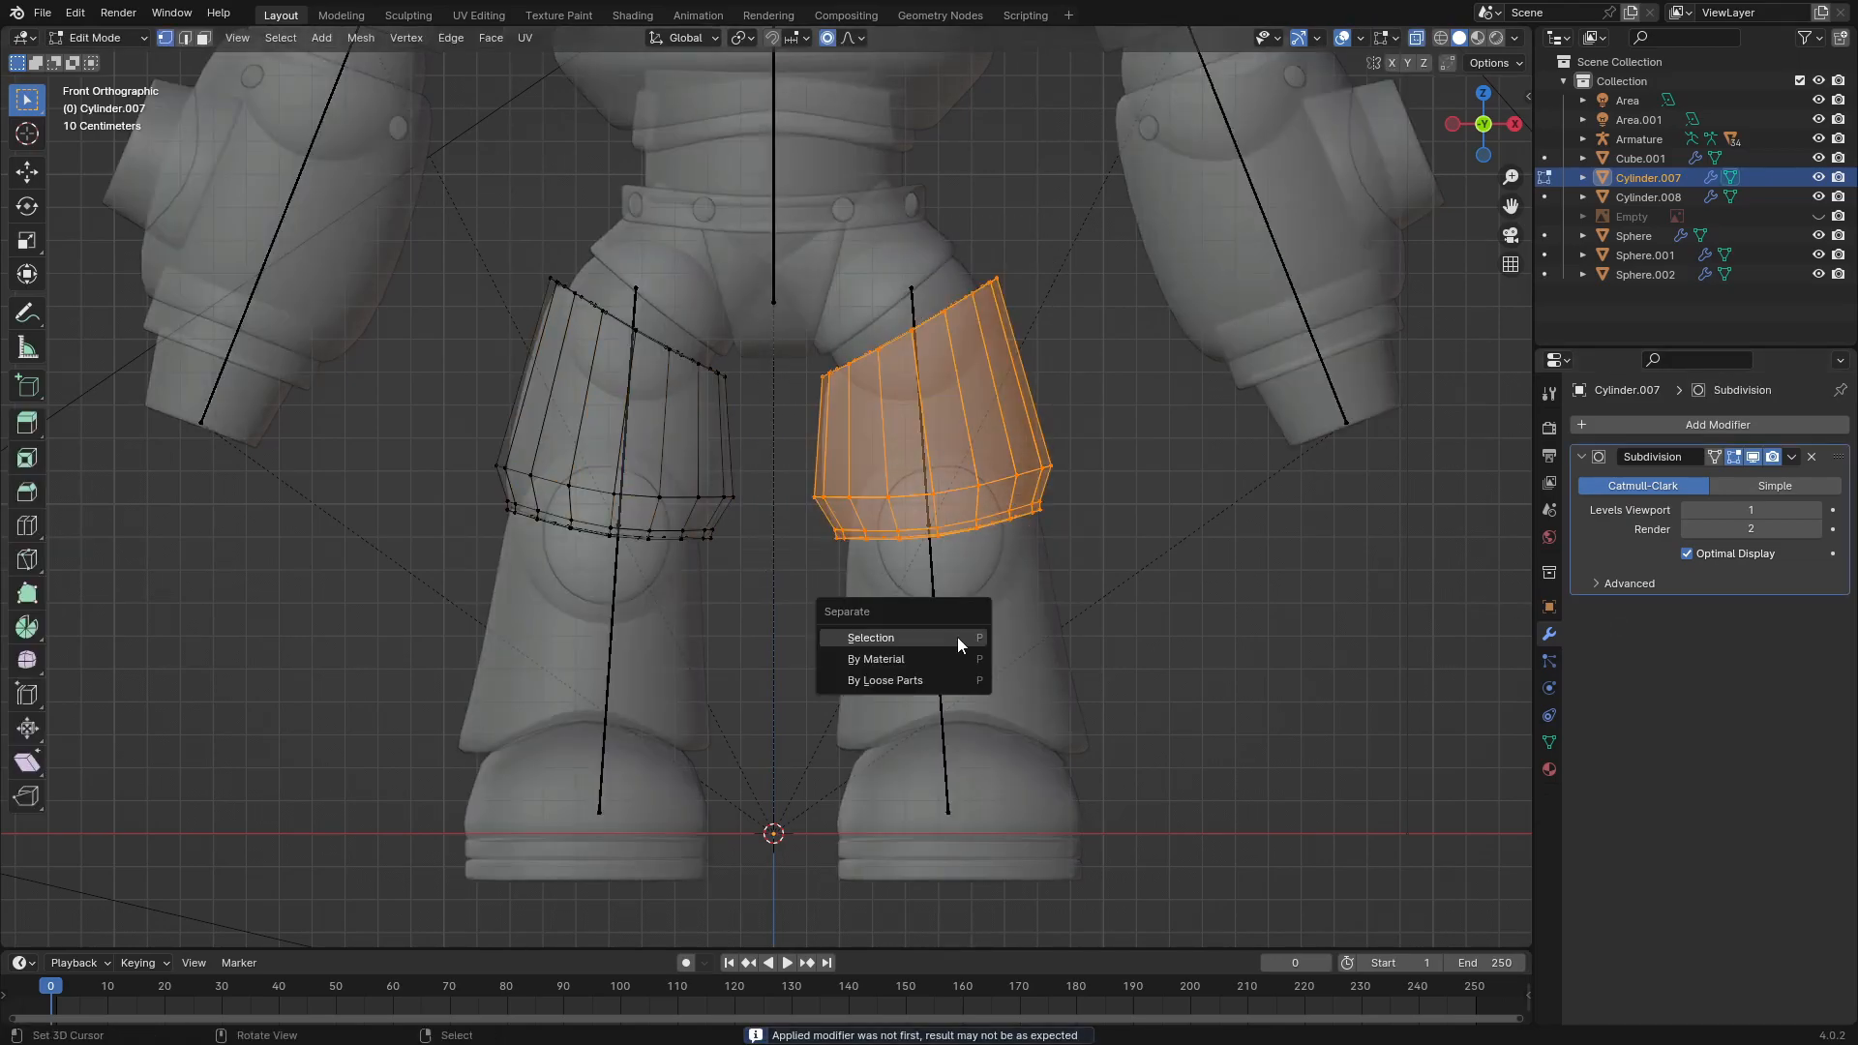
pyautogui.click(956, 636)
pyautogui.press('Tab')
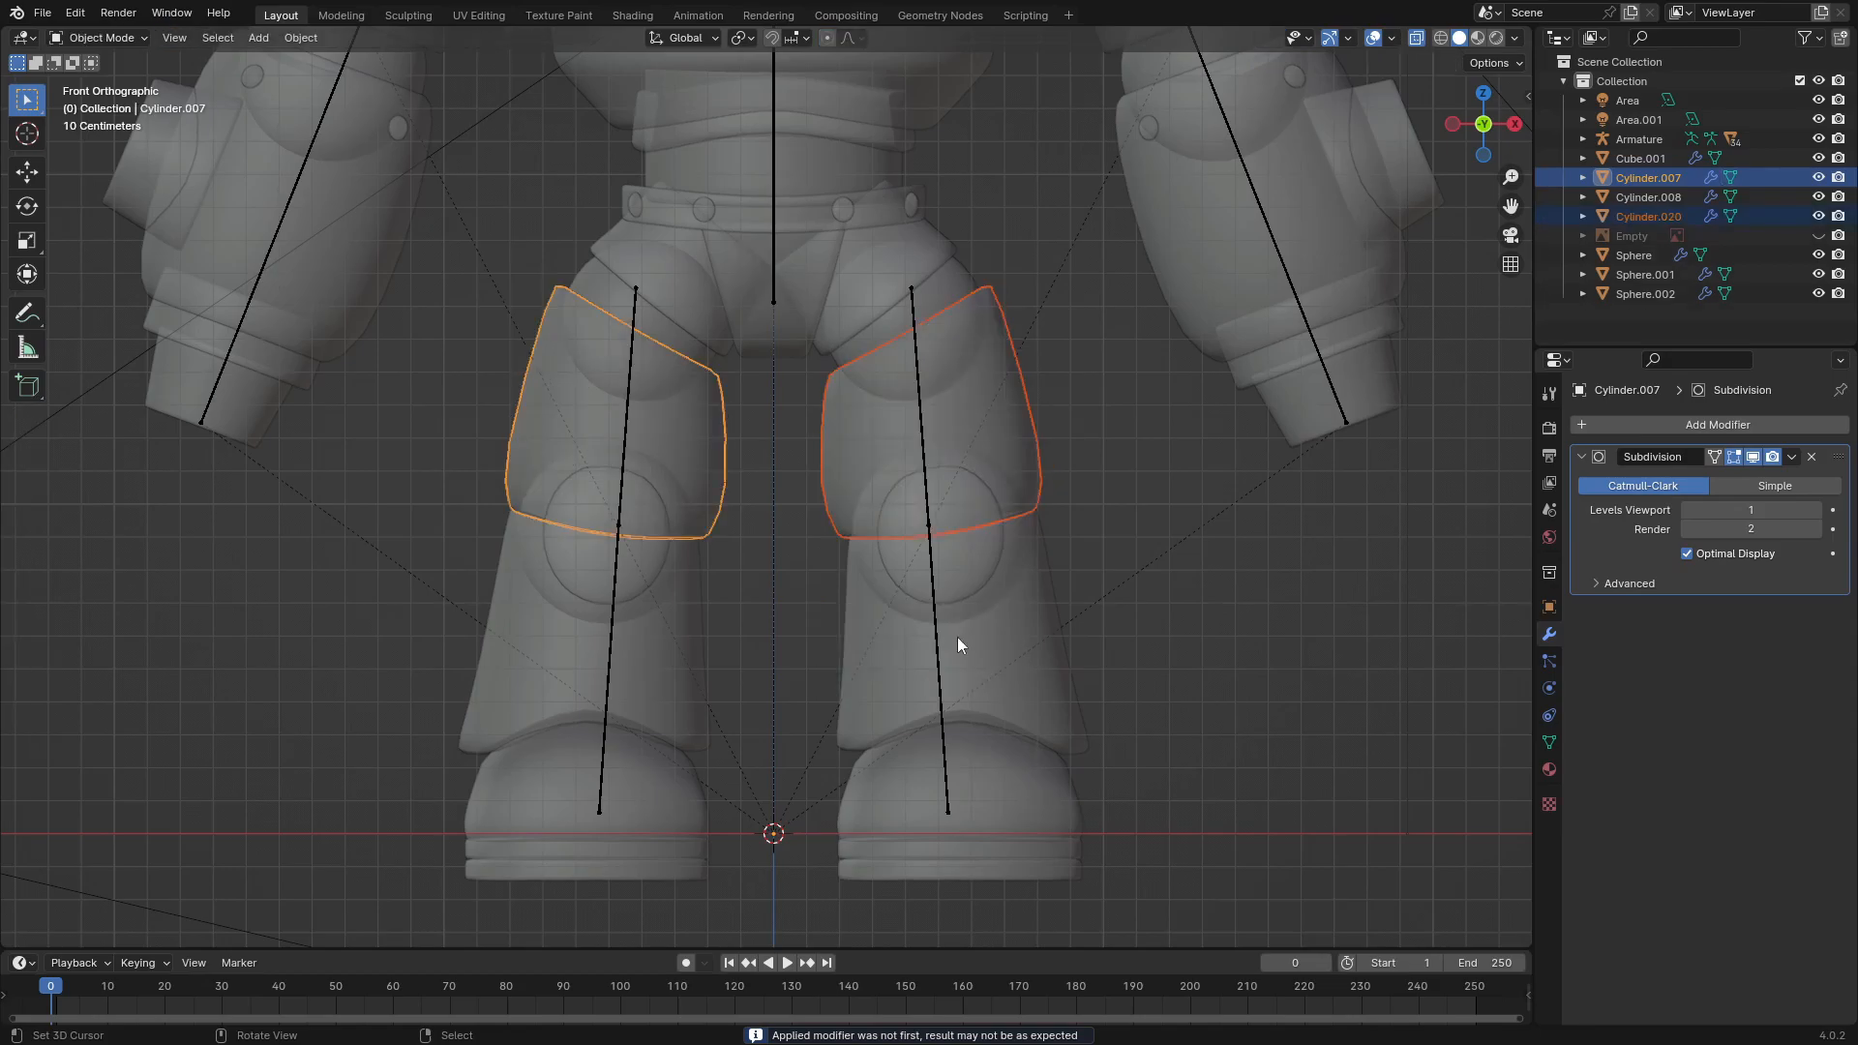
# Step: Apply the Mirror modifier on the hip balls and separate the left ball into its own object by Selection
pyautogui.click(913, 311)
pyautogui.rightClick(980, 327)
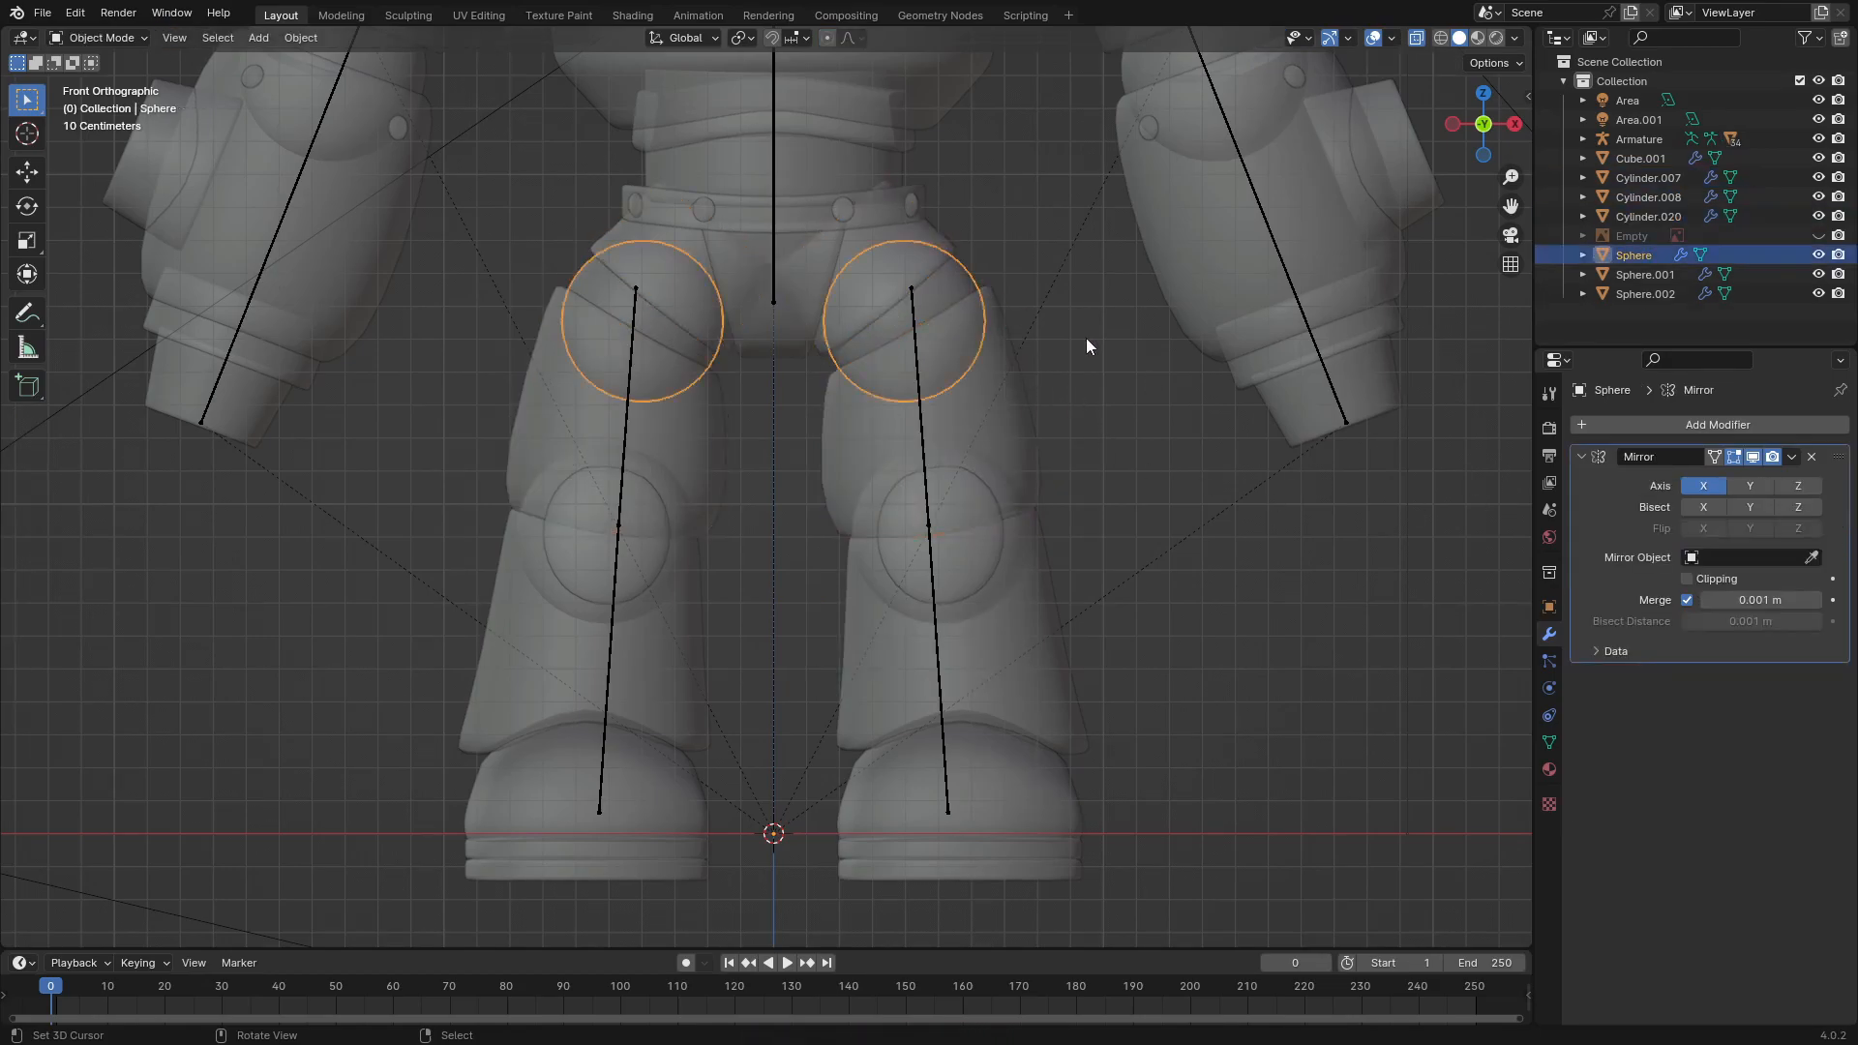
pyautogui.hotkey('ctrl', 'a')
pyautogui.press('Tab')
pyautogui.moveTo(1154, 155); pyautogui.dragTo(761, 497)
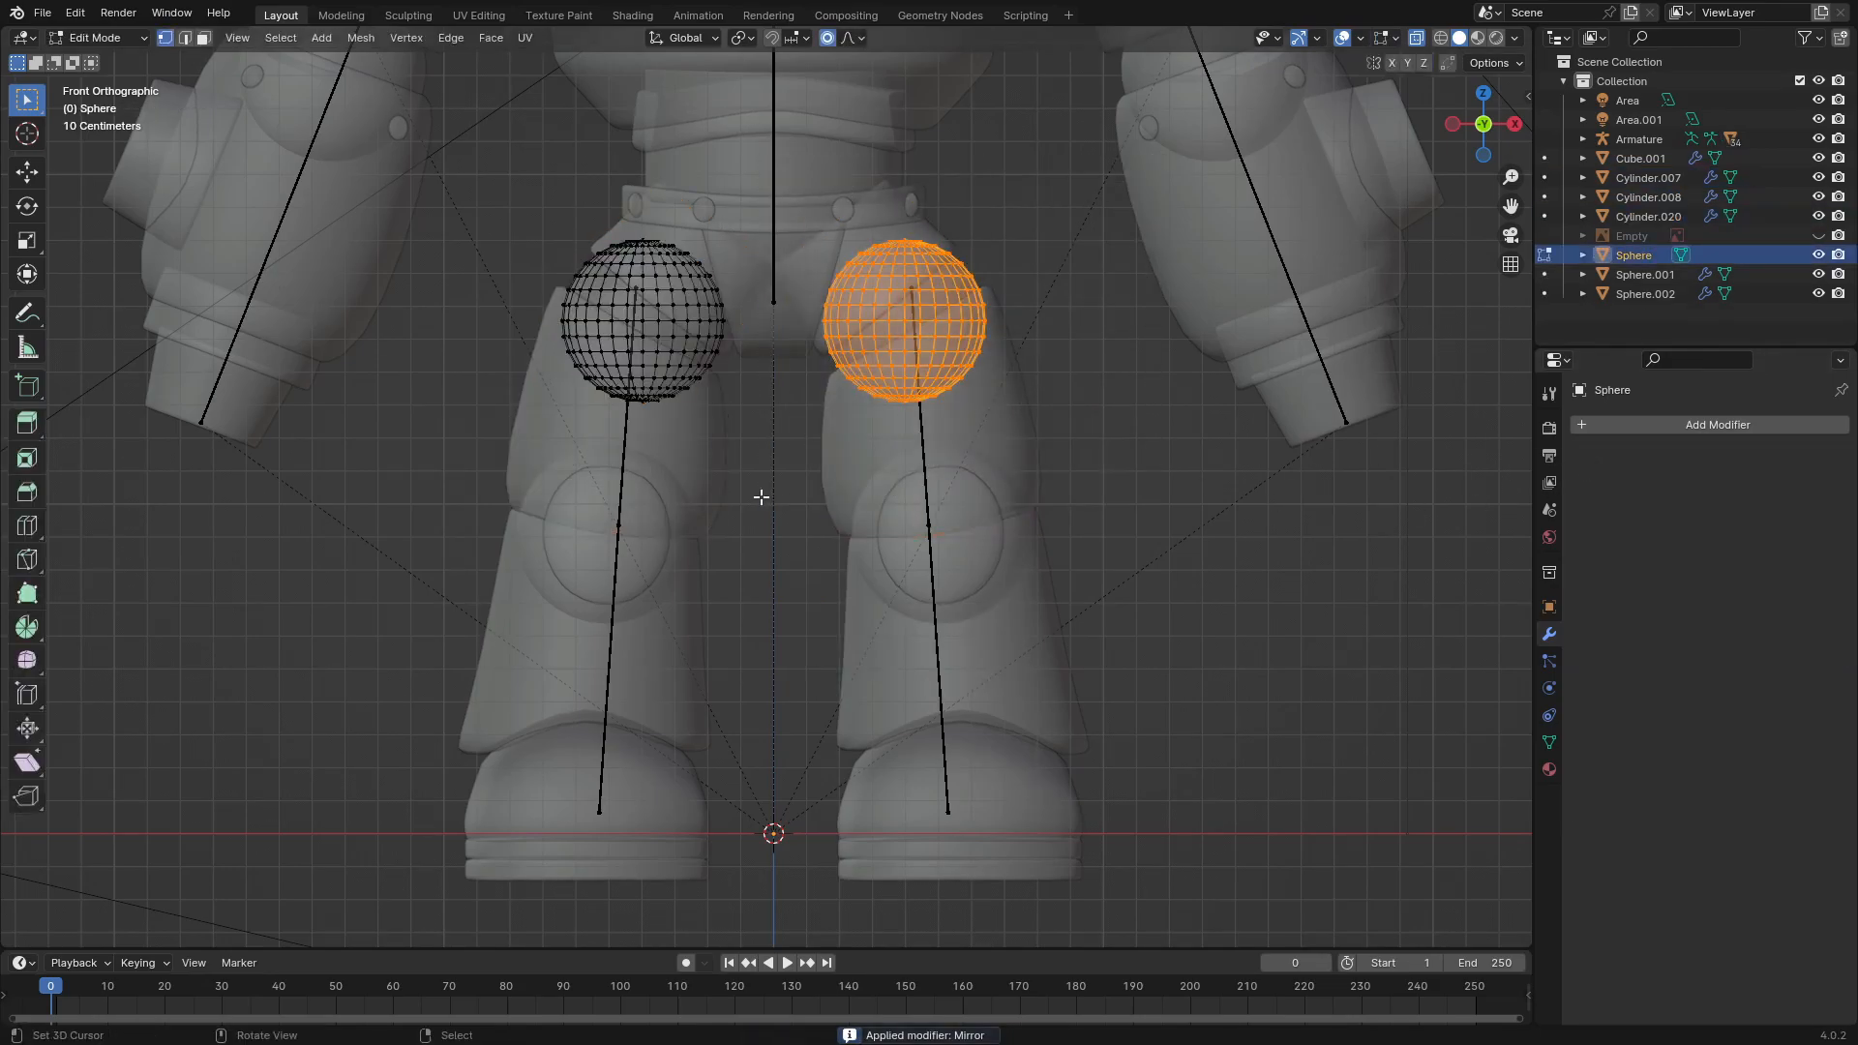
pyautogui.press('p')
pyautogui.click(763, 494)
pyautogui.press('Tab')
# Step: Apply the Mirror modifier on the oval knee pads and separate them into two objects By Loose Parts
pyautogui.rightClick(964, 523)
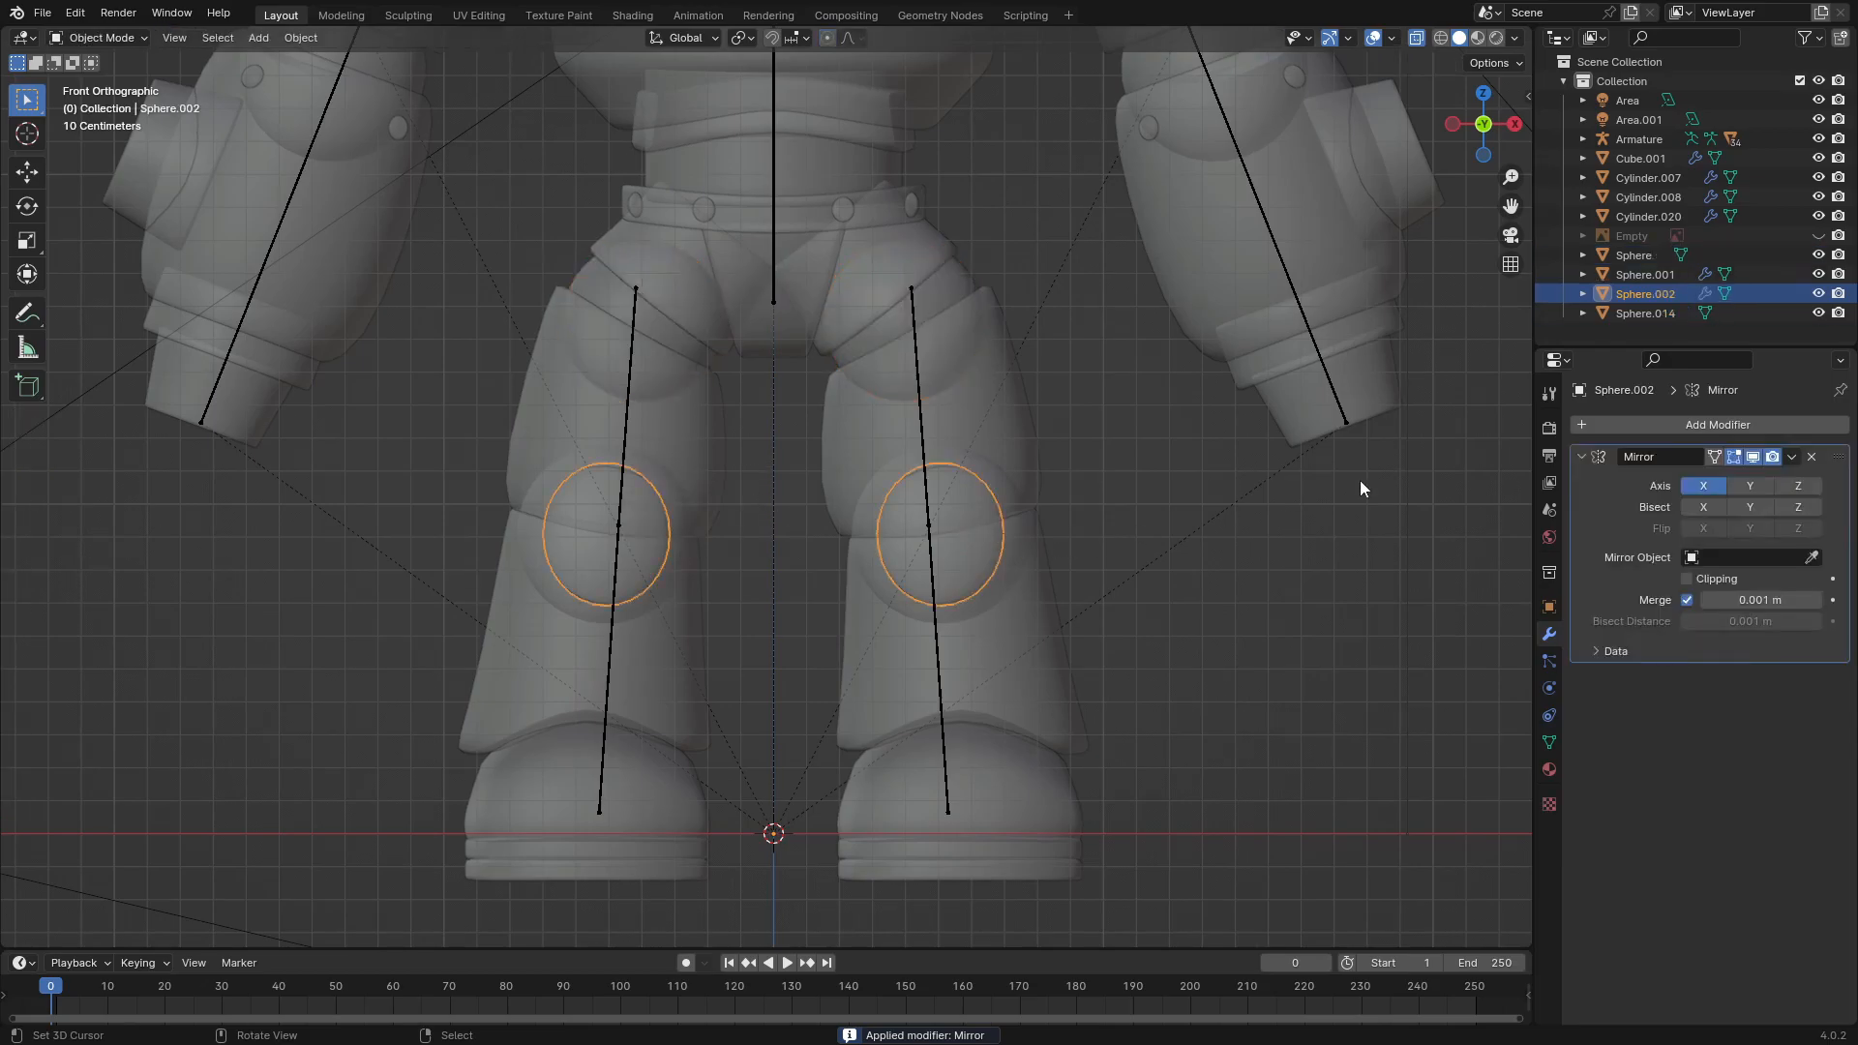
pyautogui.hotkey('ctrl', 'a')
pyautogui.moveTo(1035, 335); pyautogui.dragTo(1182, 524)
pyautogui.rightClick(991, 548)
pyautogui.press('Tab')
pyautogui.press('p')
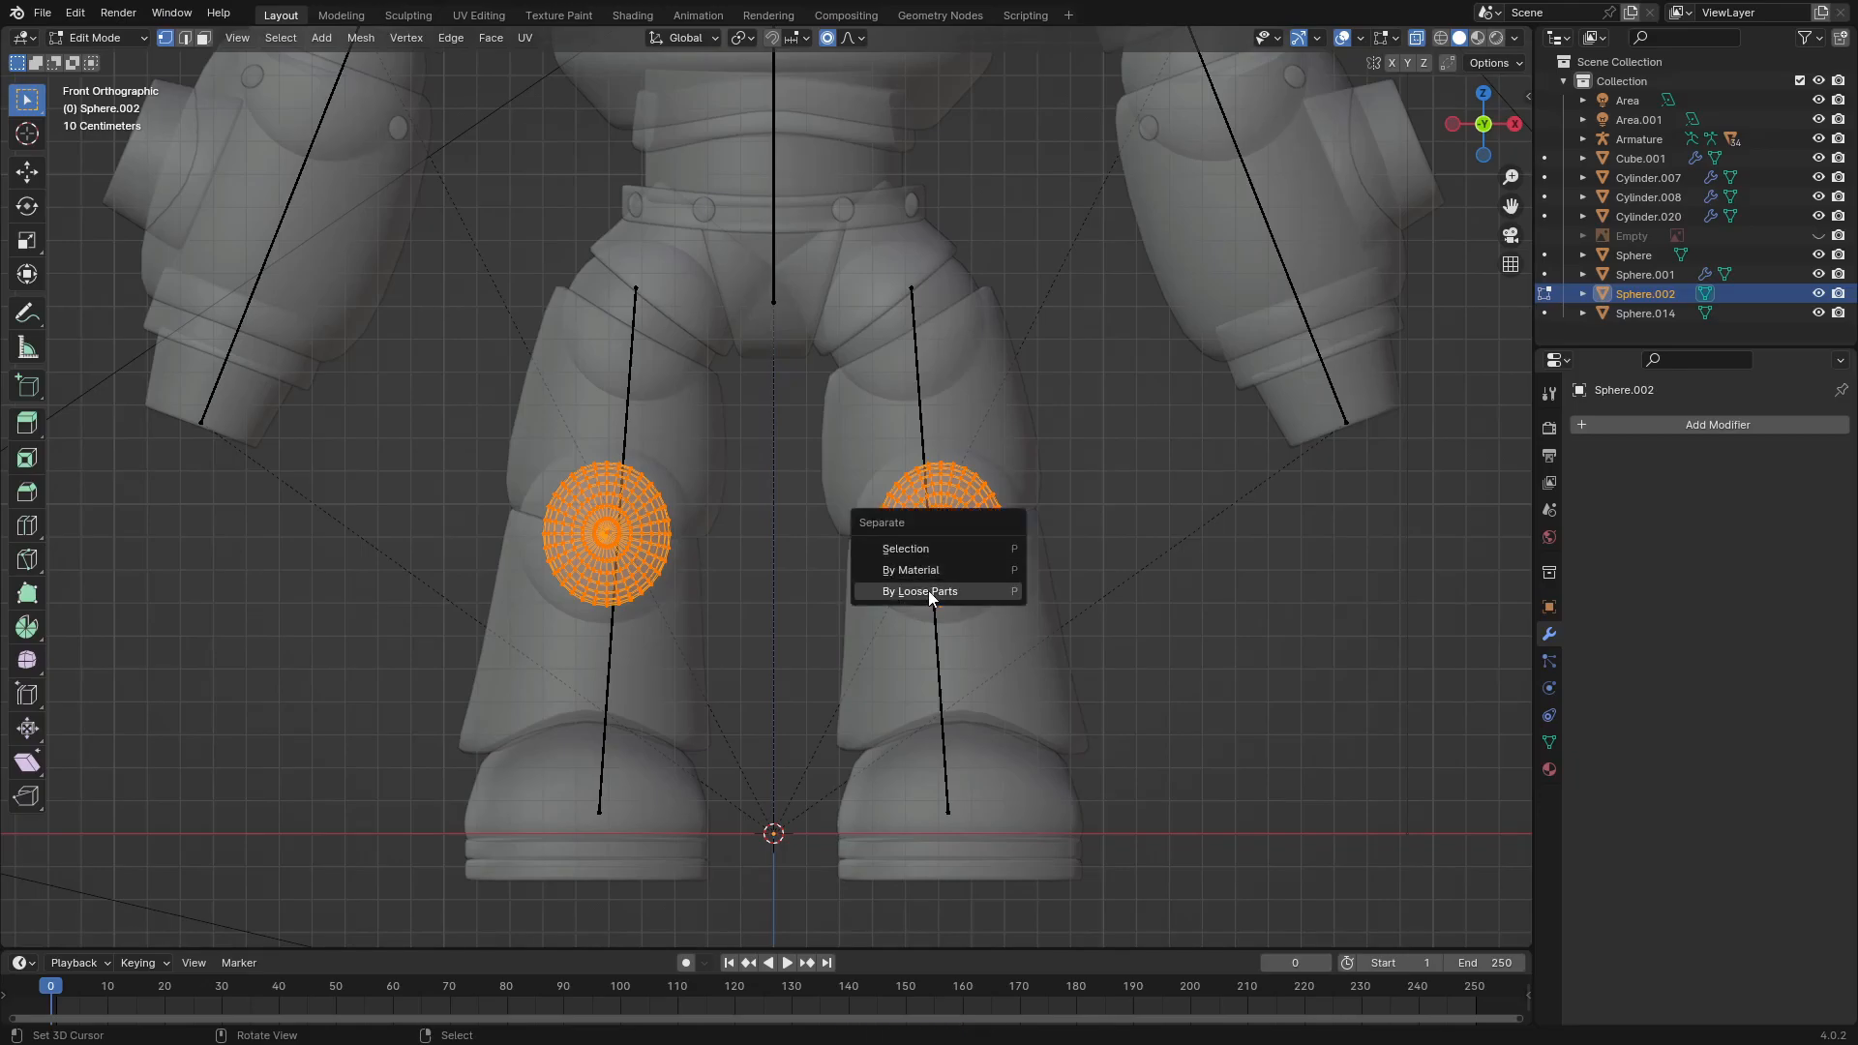
pyautogui.click(919, 591)
pyautogui.press('Tab')
# Step: Apply the Mirror modifier on the shin armor and separate all its geometry By Loose Parts
pyautogui.click(968, 549)
pyautogui.click(1066, 596)
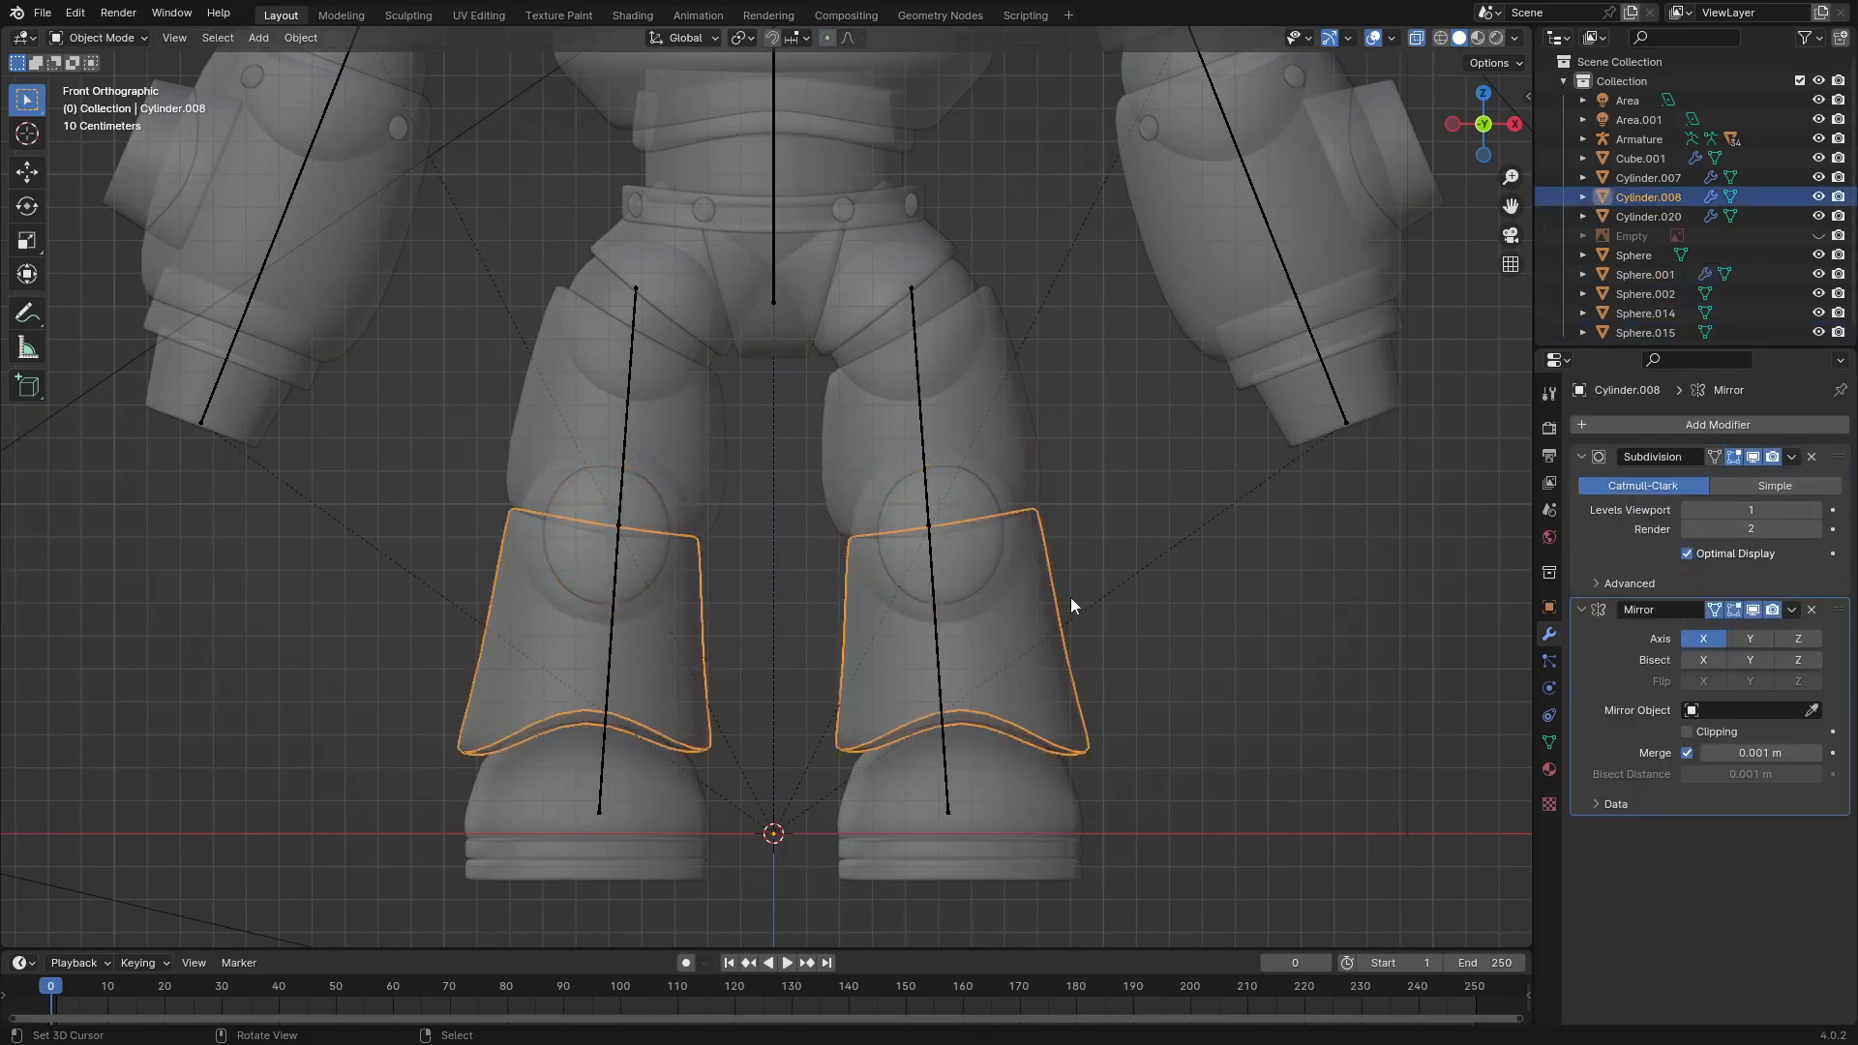
pyautogui.hotkey('ctrl', 'a')
pyautogui.press('Tab')
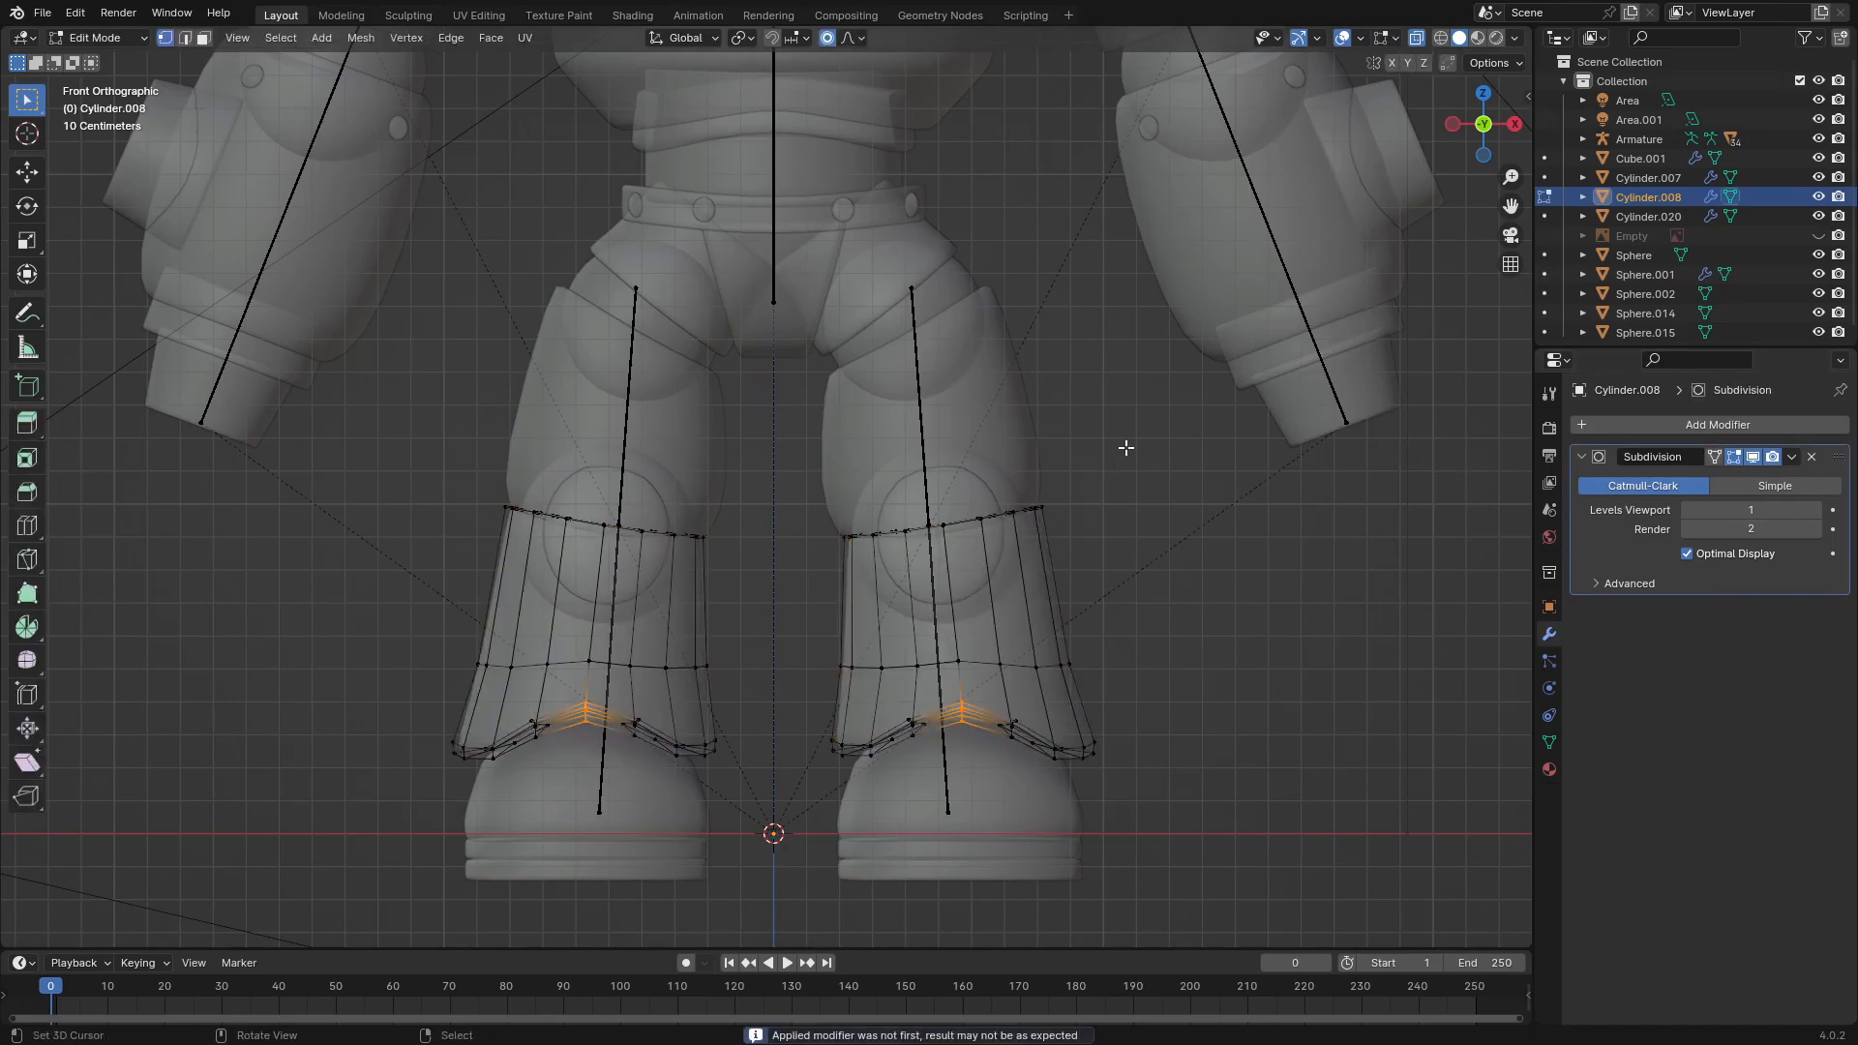
pyautogui.press('a')
pyautogui.press('p')
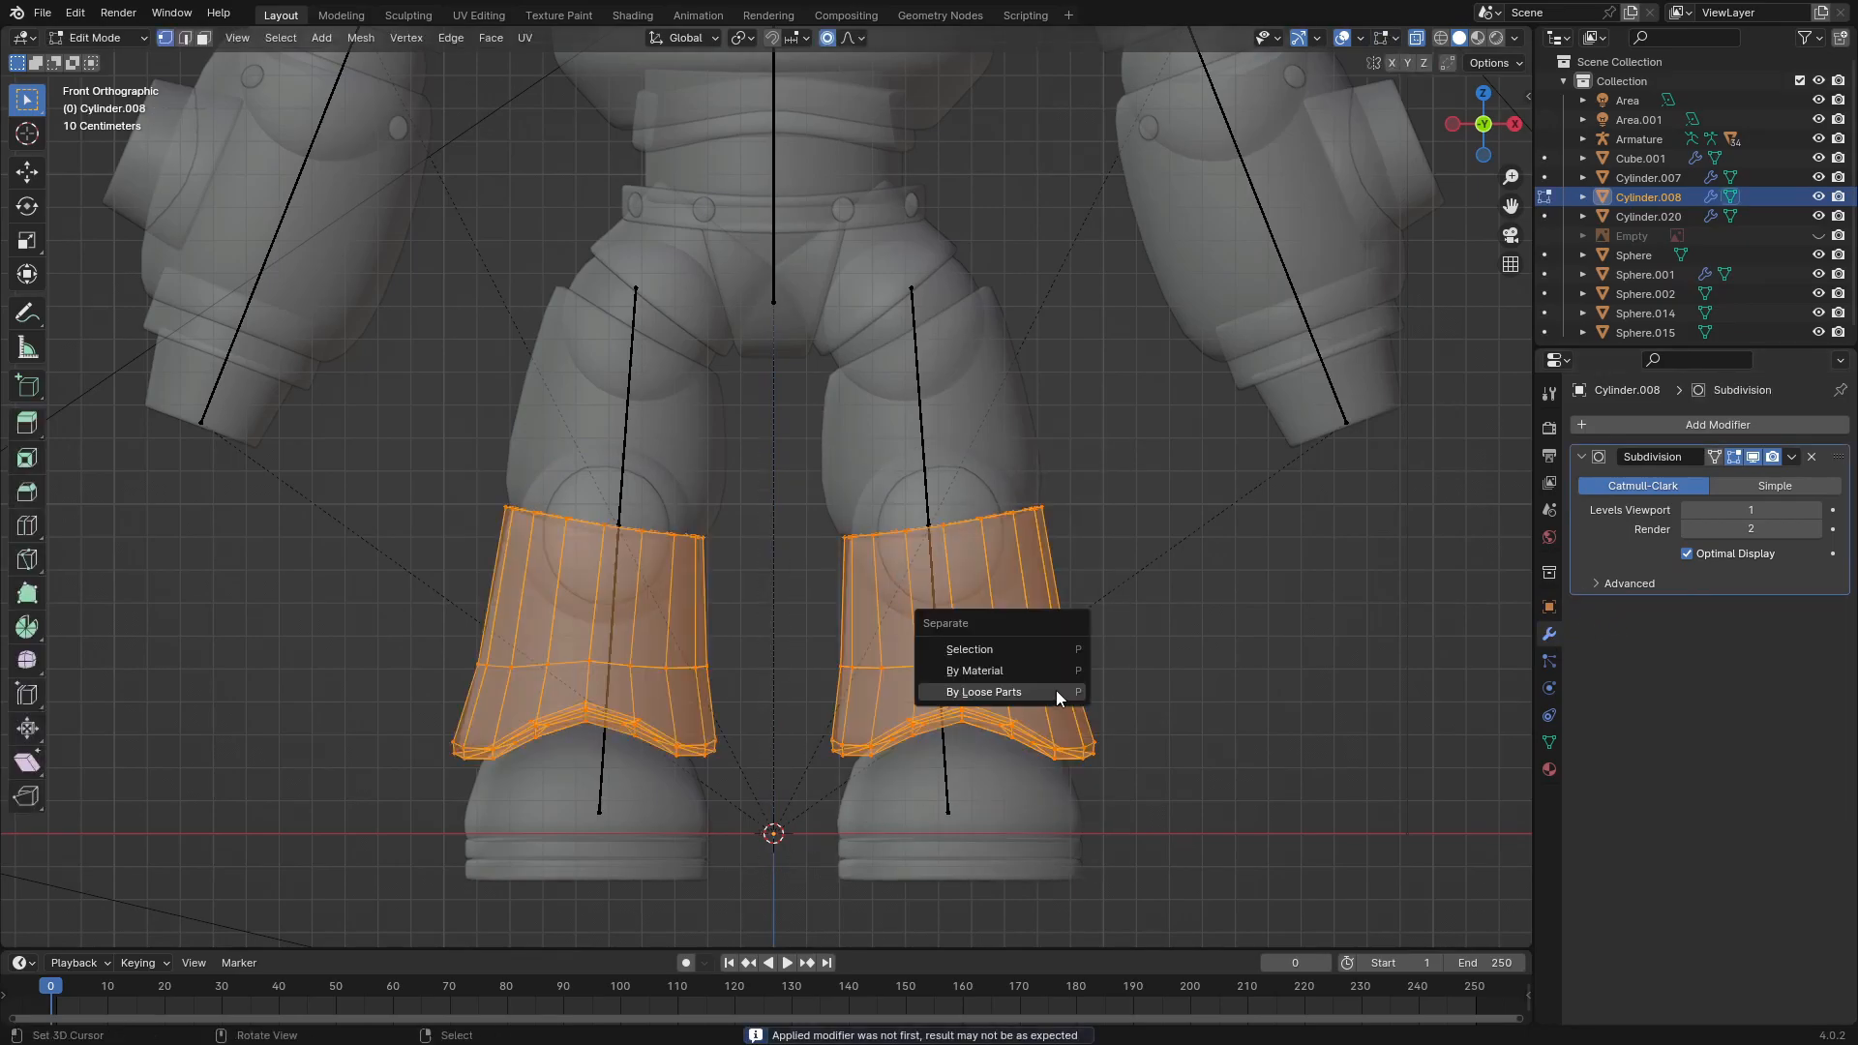
pyautogui.click(1055, 690)
pyautogui.press('Tab')
# Step: Inspect the overlapping knee sphere and knee pads in Edit Mode and Object Mode, with X-ray turned off
pyautogui.click(1010, 528)
pyautogui.rightClick(981, 532)
pyautogui.press('Tab')
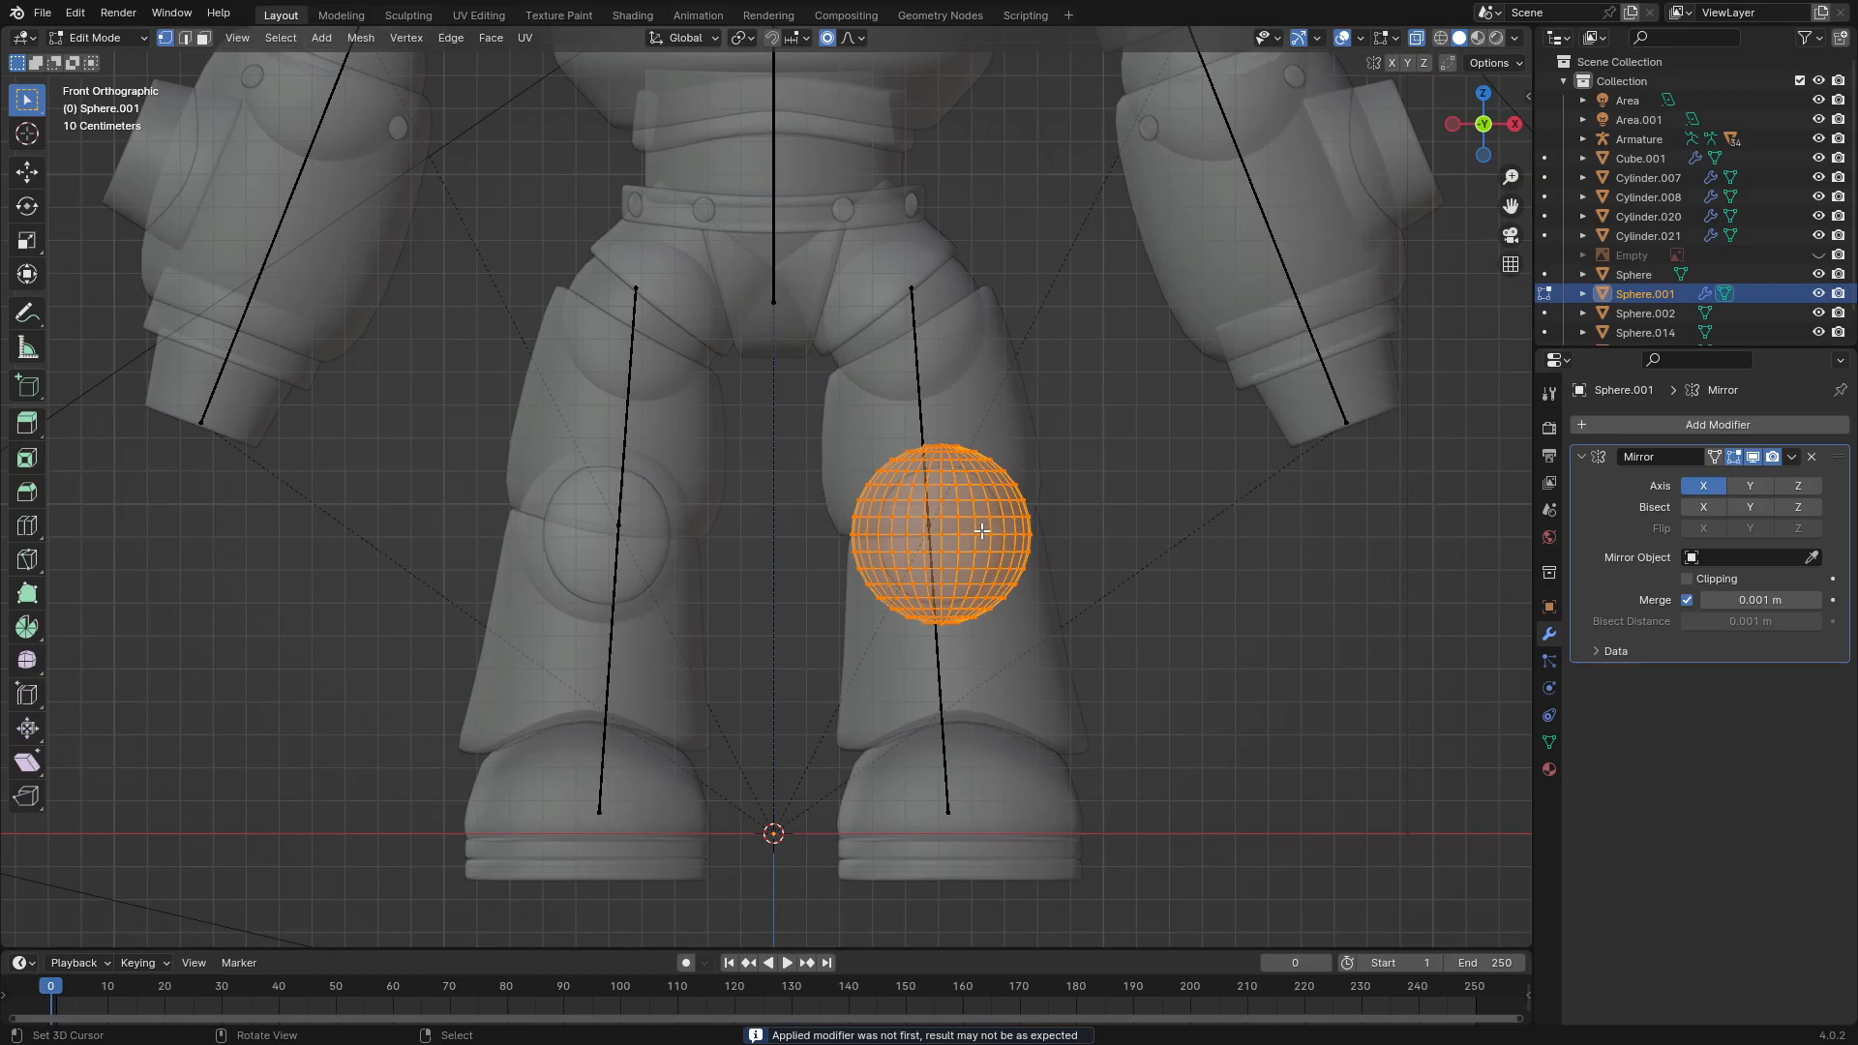
pyautogui.press('Tab')
pyautogui.rightClick(984, 507)
pyautogui.hotkey('alt', 'z')
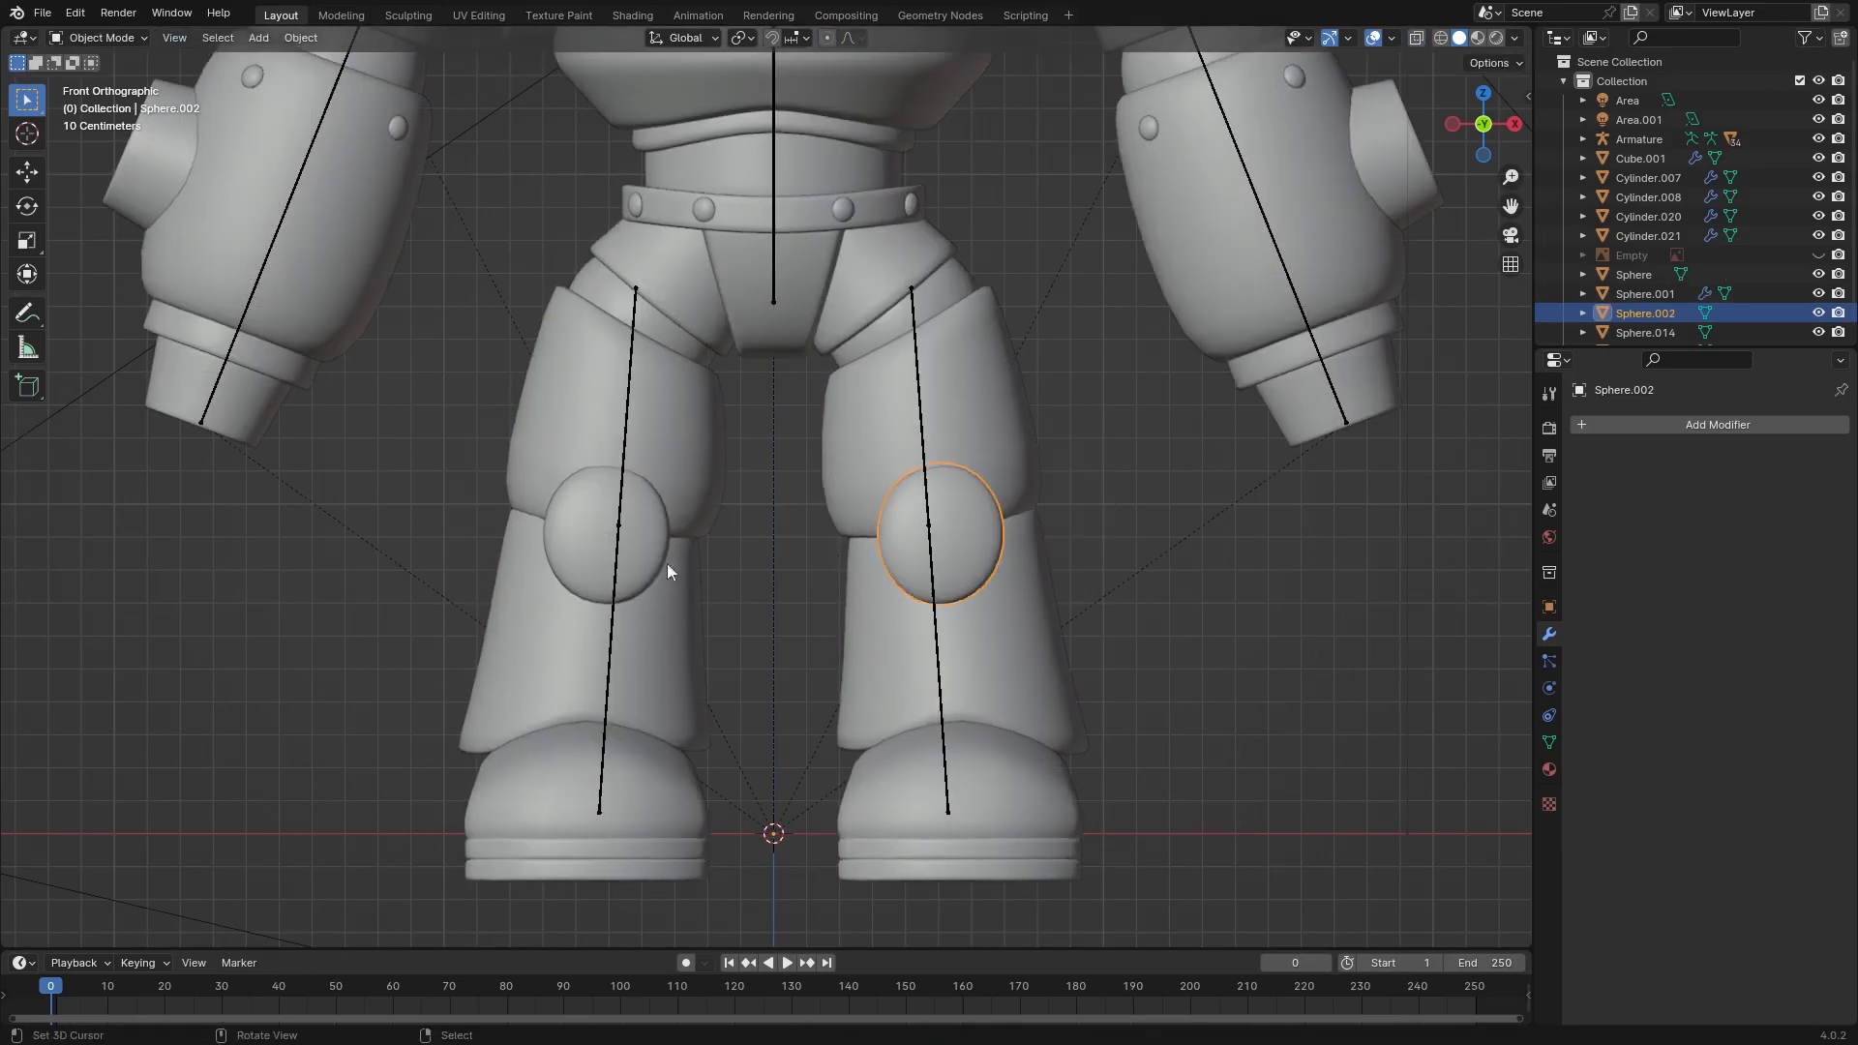
pyautogui.rightClick(567, 536)
# Step: Apply the Mirror modifier on the boots and select the left boot's geometry in Edit Mode
pyautogui.rightClick(878, 793)
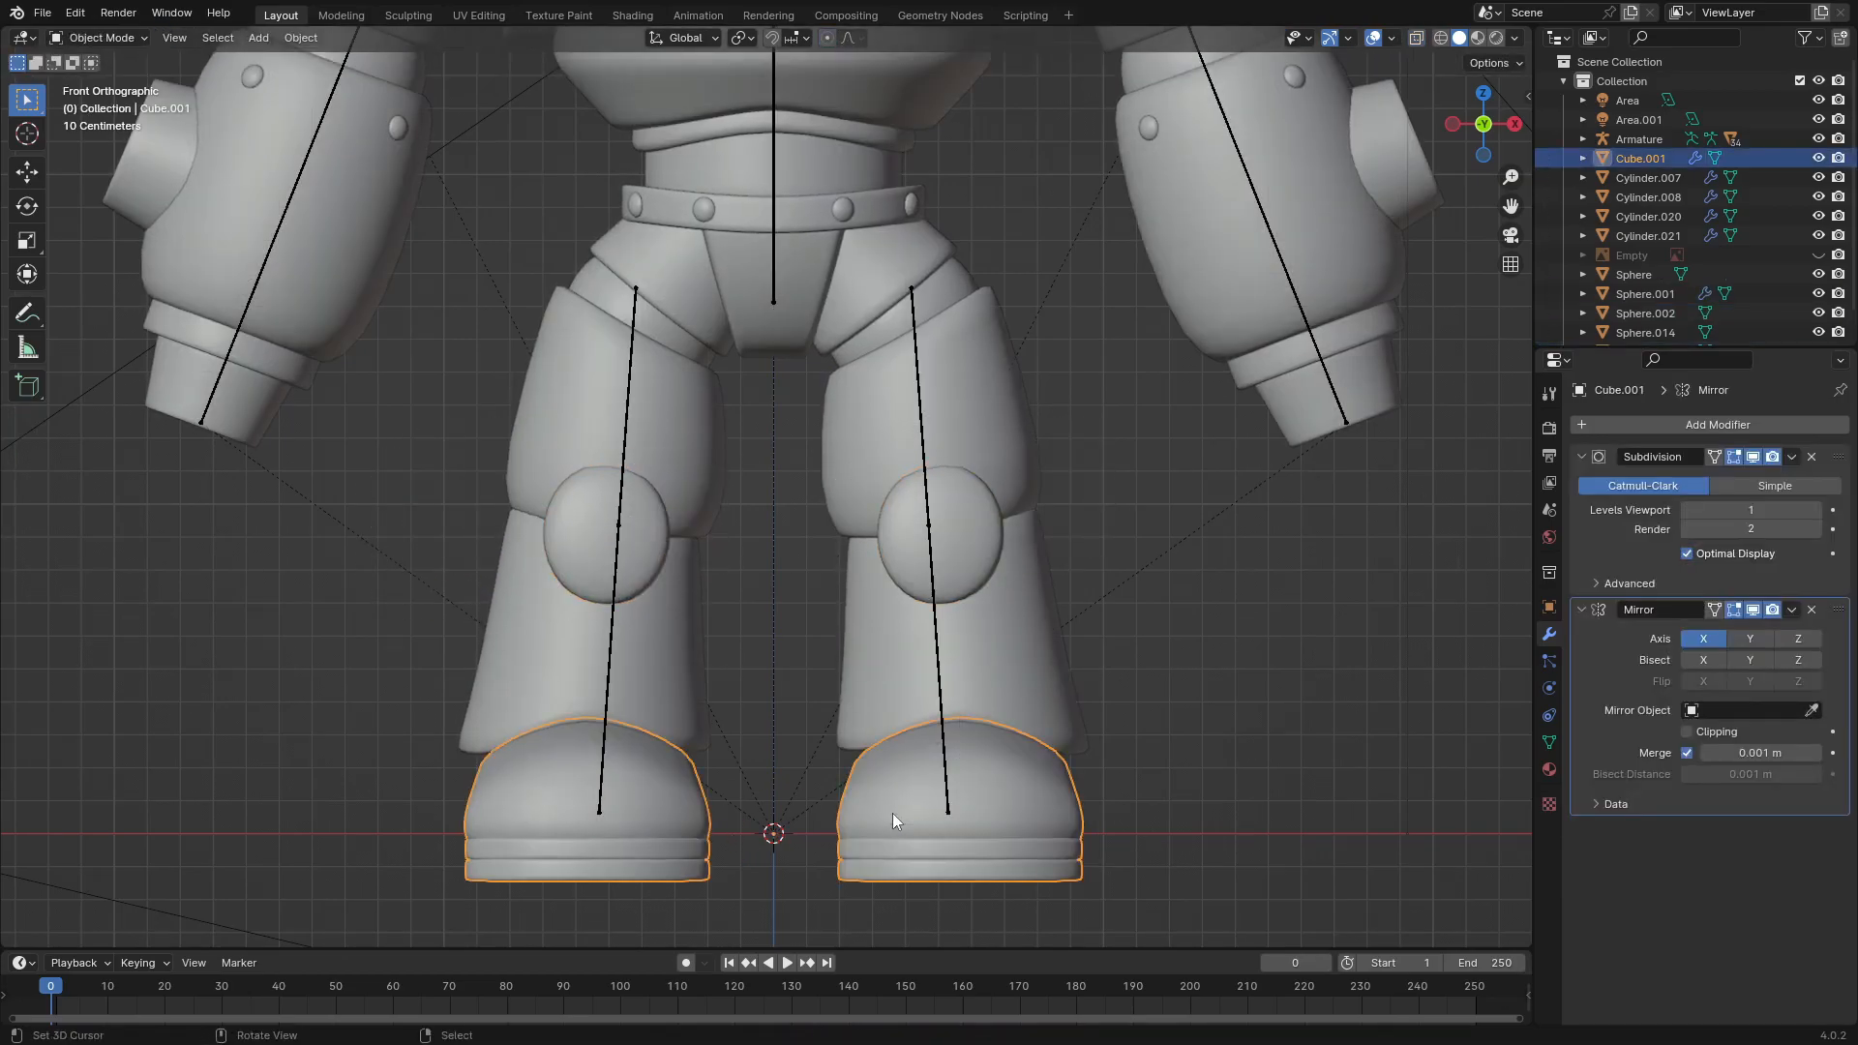
pyautogui.hotkey('ctrl', 'a')
pyautogui.press('Tab')
pyautogui.moveTo(1278, 634); pyautogui.dragTo(680, 958)
pyautogui.press('Tab')
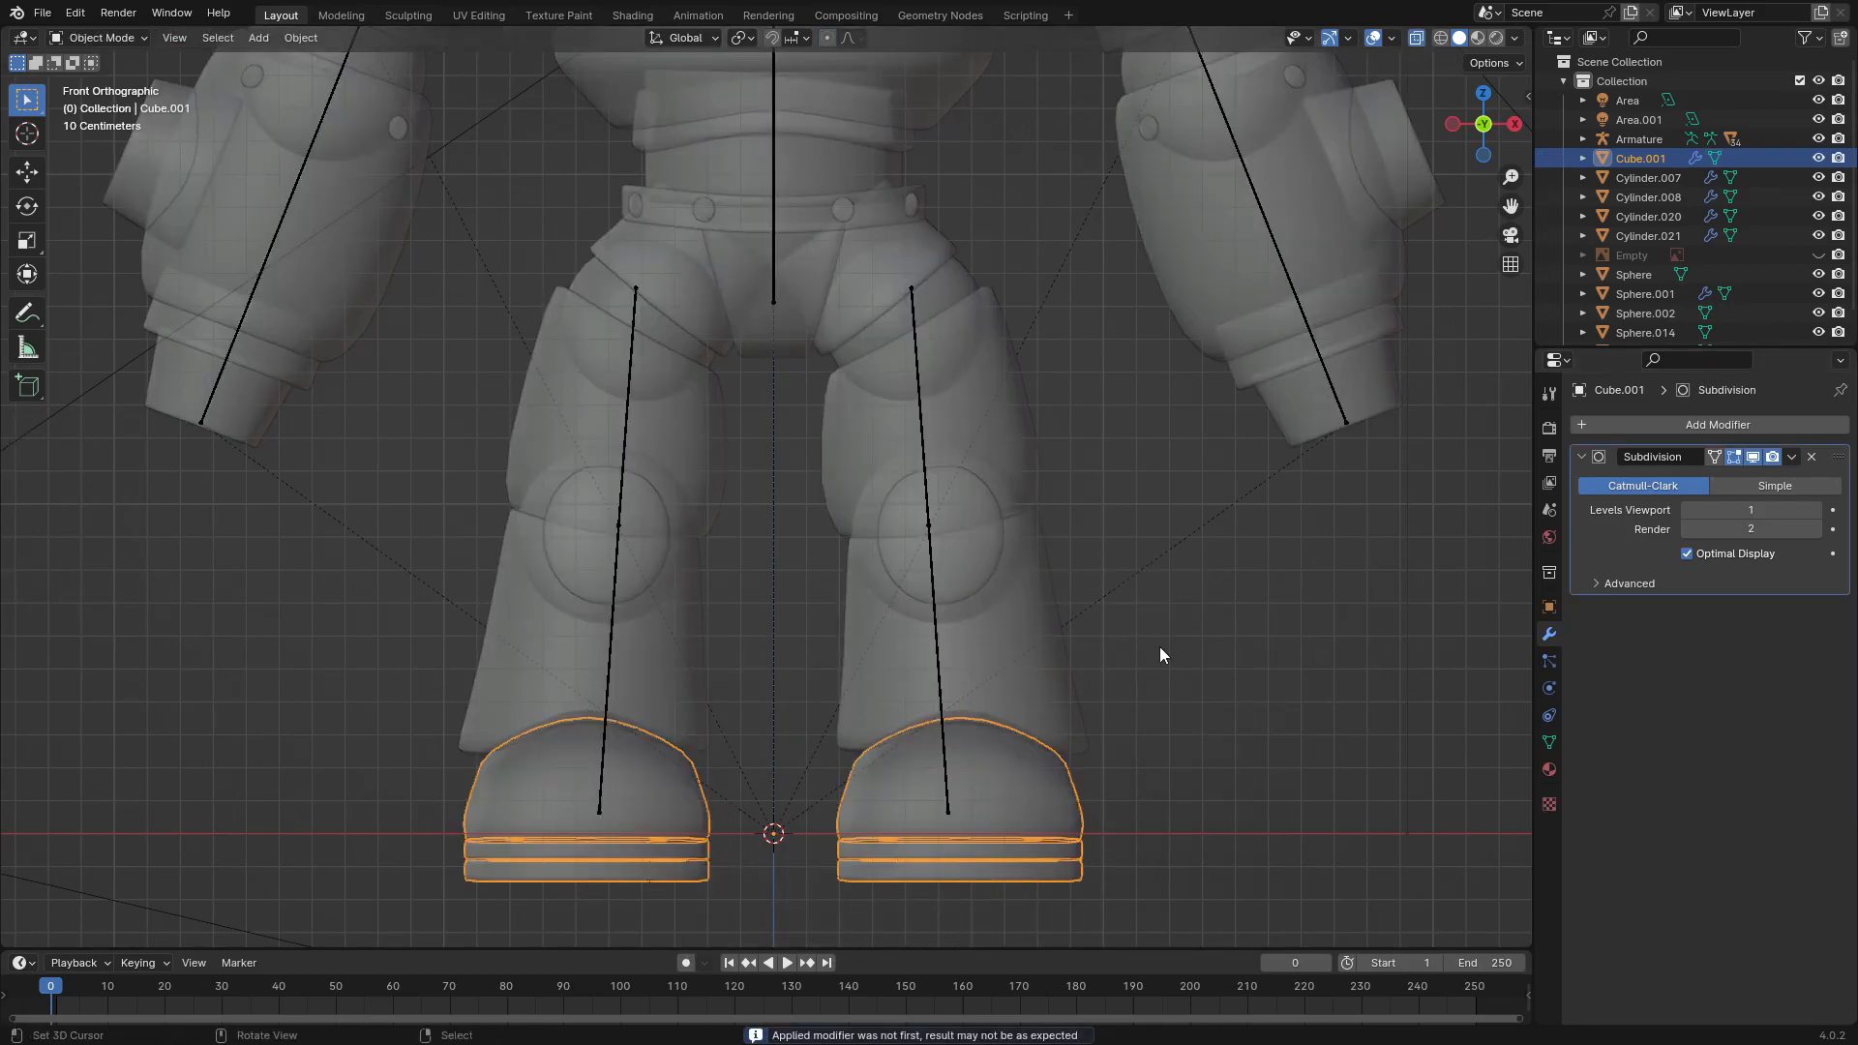
# Step: Try separating all boot geometry By Loose Parts, and undo back to the boots as a single object
pyautogui.press('Tab')
pyautogui.press('a')
pyautogui.press('p')
pyautogui.click(1159, 647)
pyautogui.press('Tab')
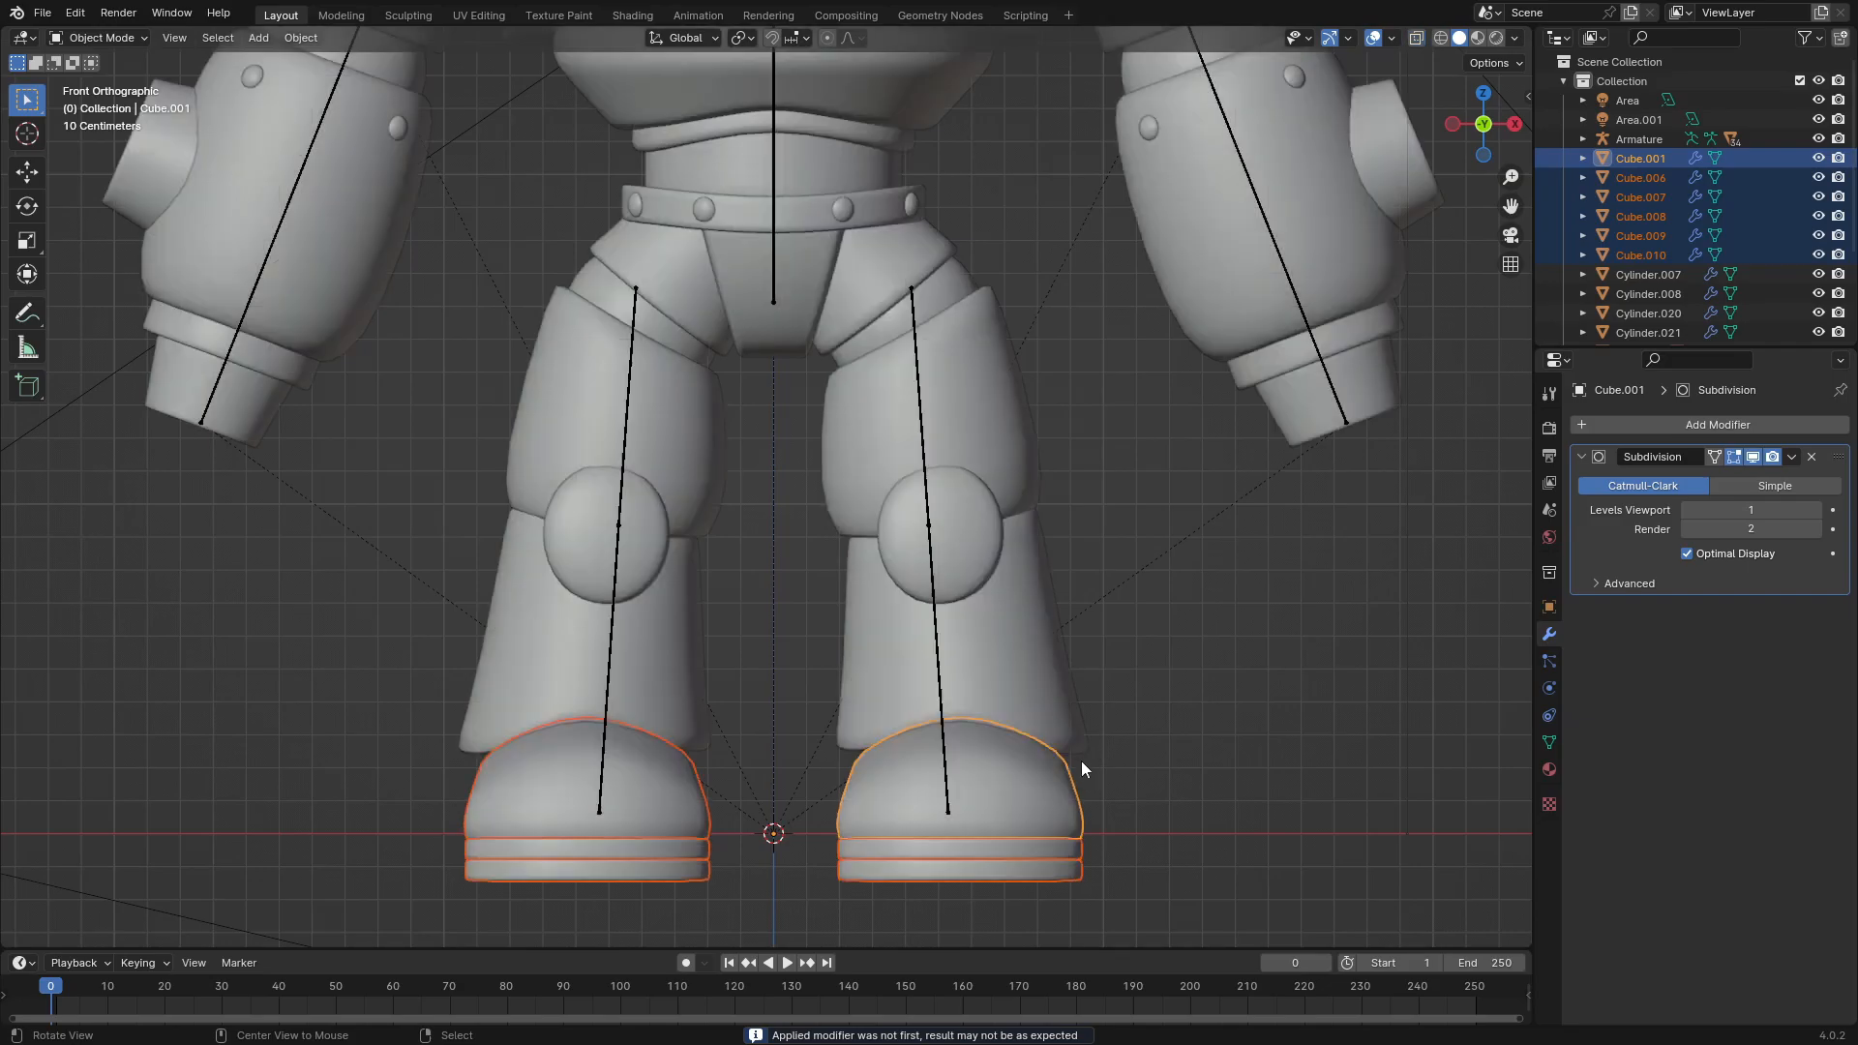
pyautogui.click(1024, 809)
pyautogui.hotkey('ctrl', 'z')
pyautogui.keyDown('shift'); pyautogui.moveTo(1021, 825); pyautogui.dragTo(1036, 687, button='middle'); pyautogui.keyUp('shift')
pyautogui.hotkey('ctrl', 'z')
pyautogui.hotkey('ctrl', 'z')
pyautogui.hotkey('ctrl', 'z')
pyautogui.hotkey('ctrl', 'z')
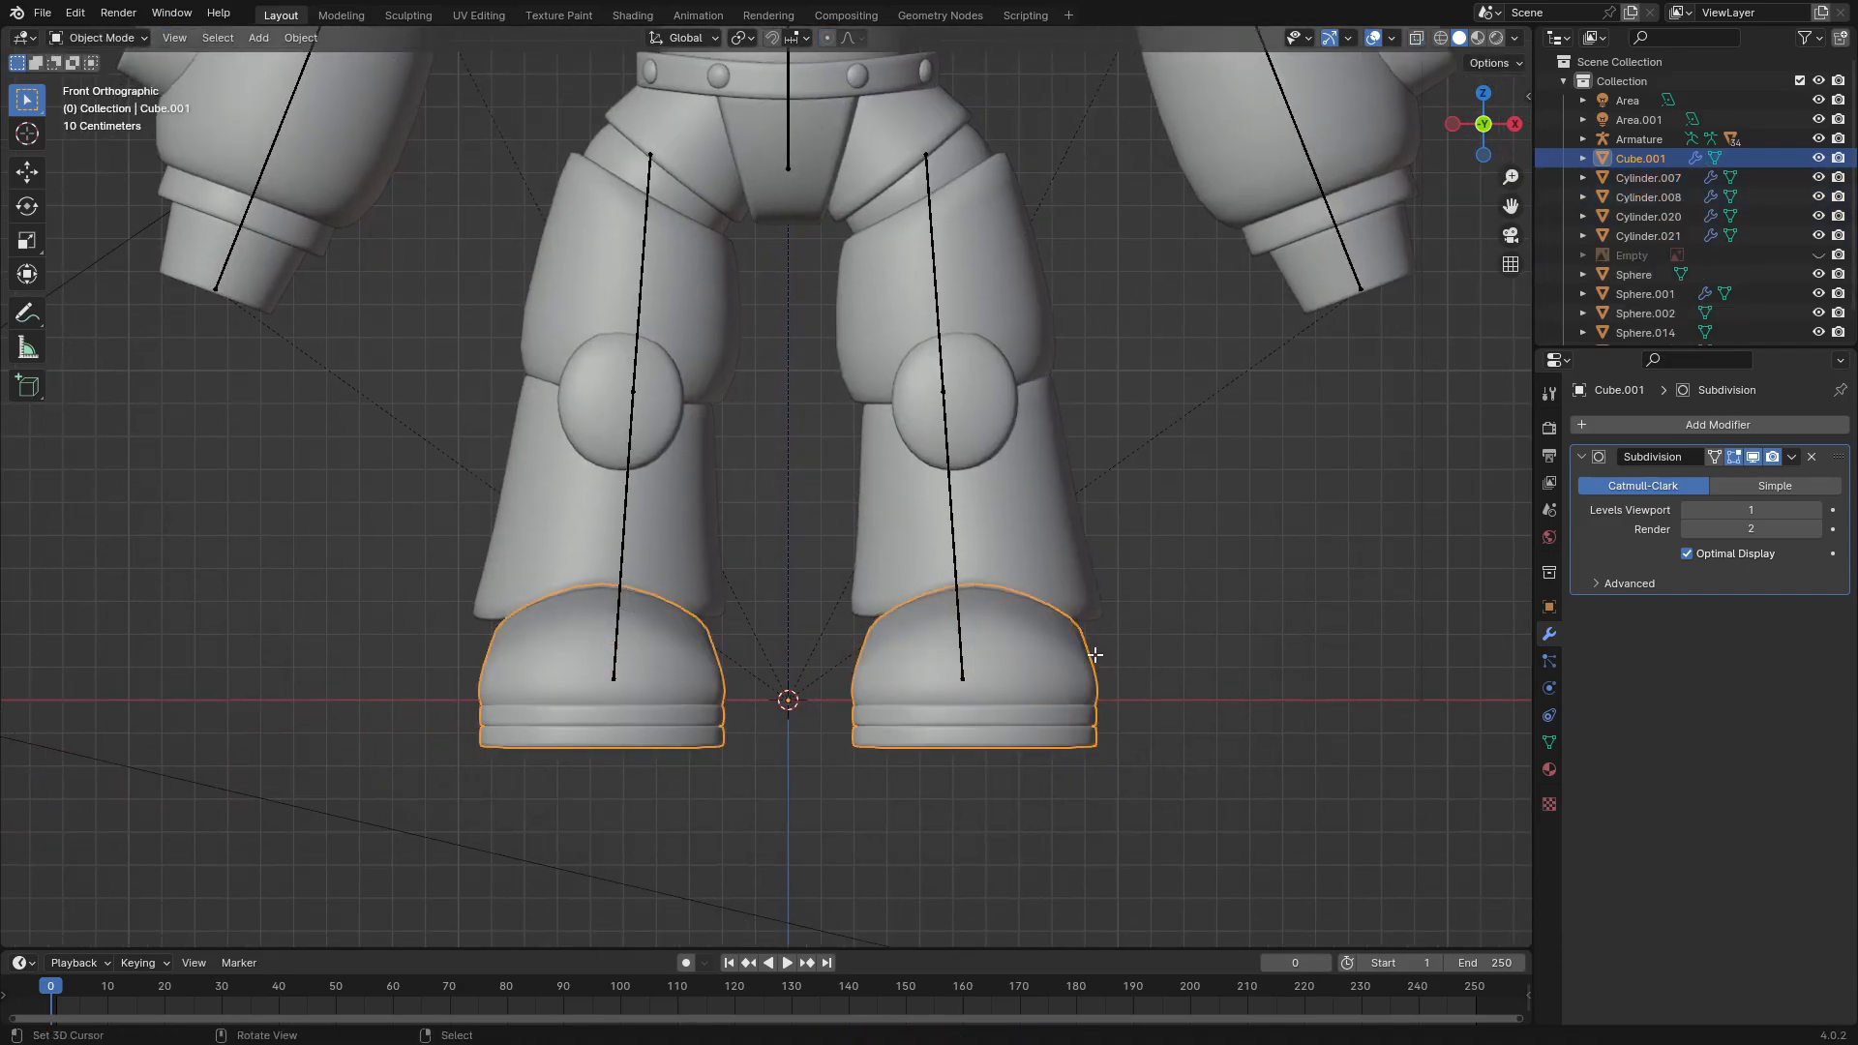
# Step: Separate the left boot's geometry into its own object by Selection and turn off X-ray
pyautogui.press('Tab')
pyautogui.press('p')
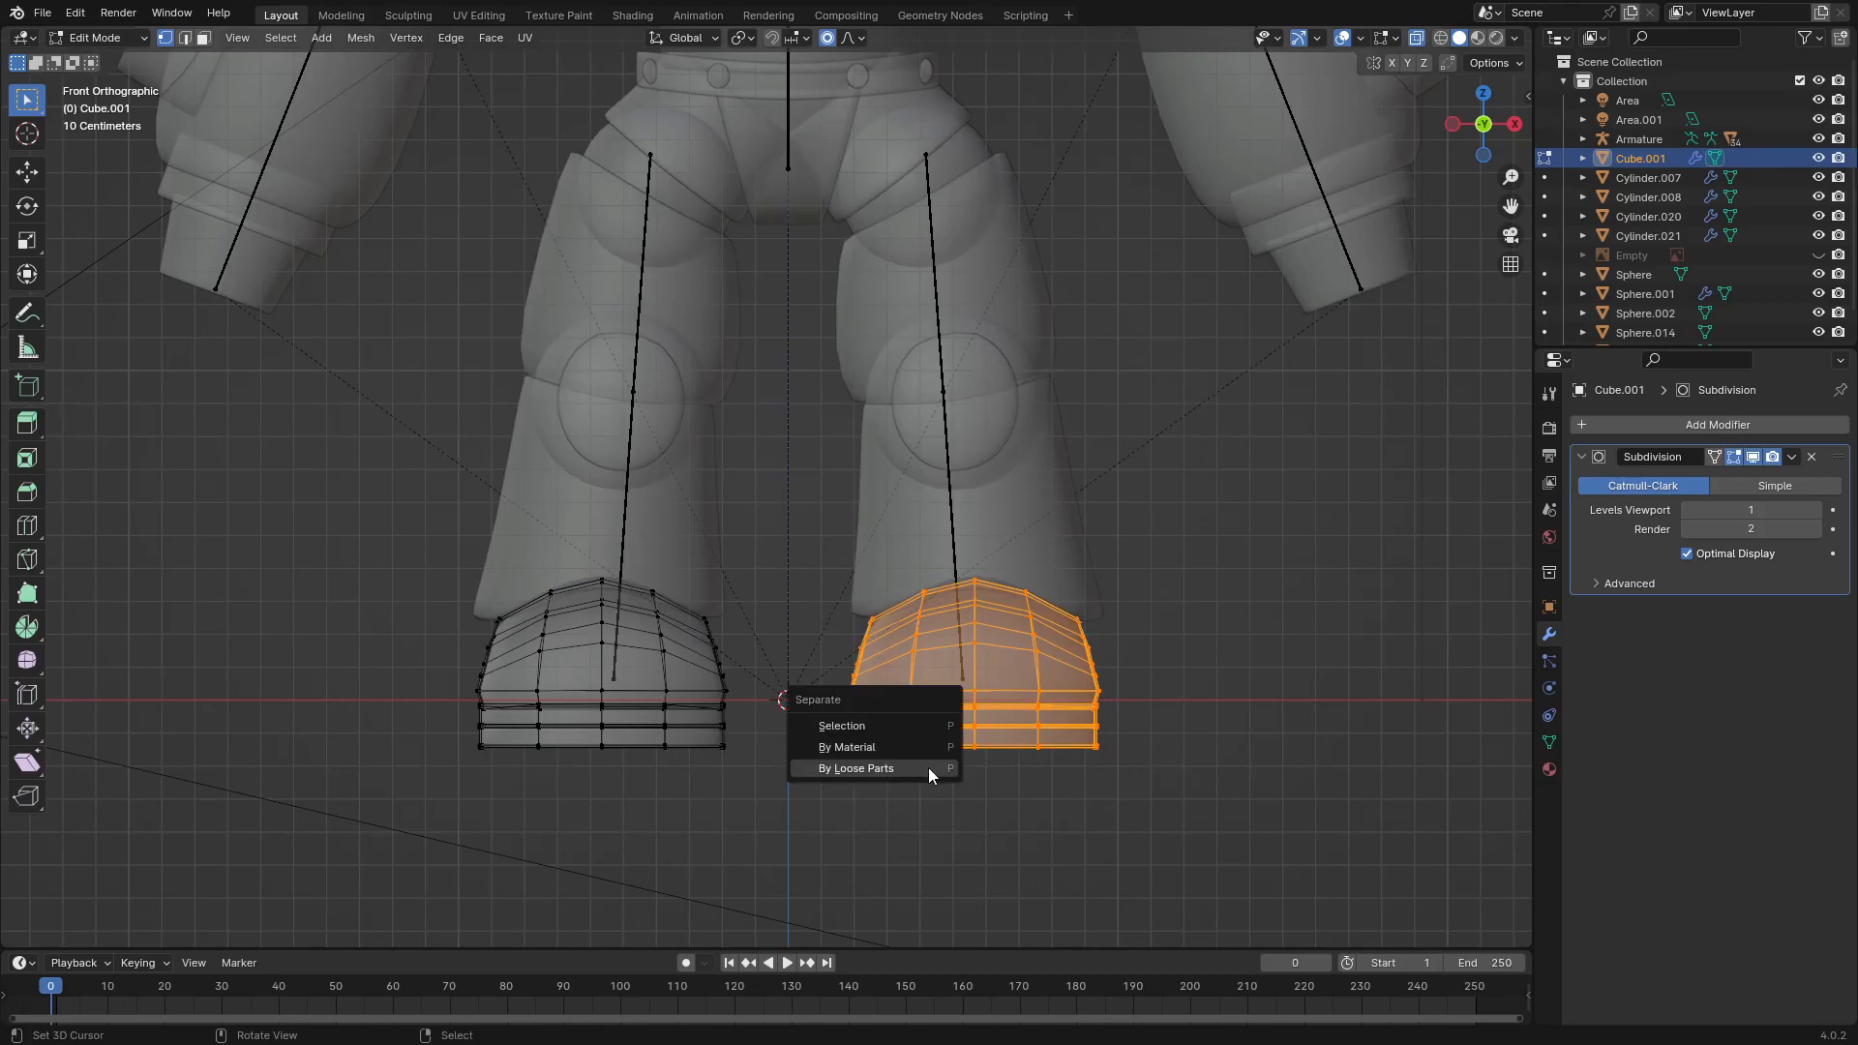
pyautogui.click(897, 728)
pyautogui.press('Tab')
pyautogui.click(1043, 704)
pyautogui.hotkey('alt', 'z')
# Step: Try moving the separated left boot in front and right views to check that it is independent
pyautogui.press('g')
pyautogui.rightClick(1065, 708)
pyautogui.scroll(-4, 1065, 706)
pyautogui.press('g')
pyautogui.rightClick(941, 675)
pyautogui.press('KP_3')
pyautogui.press('g')
pyautogui.rightClick(882, 532)
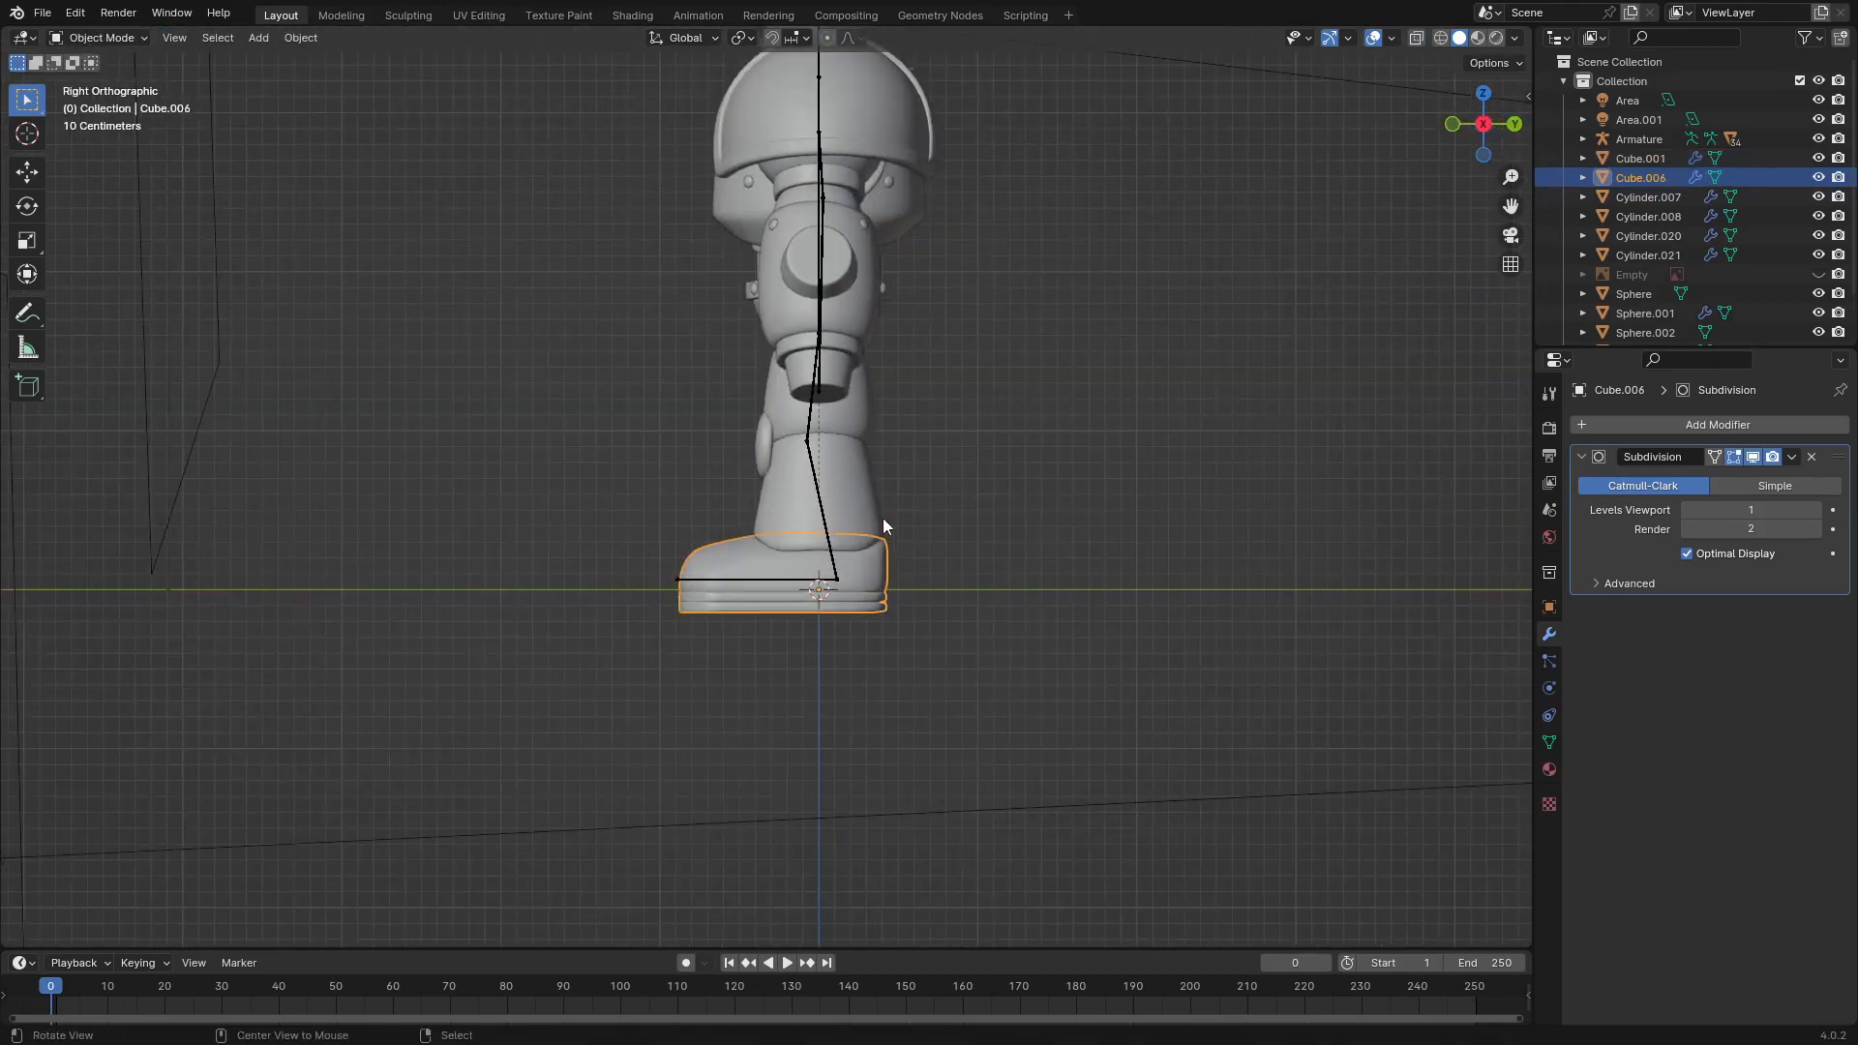
# Step: Apply the Mirror modifier on the knee joint spheres and separate the left one into its own object by Selection
pyautogui.scroll(3, 884, 442)
pyautogui.click(885, 438)
pyautogui.press('KP_1')
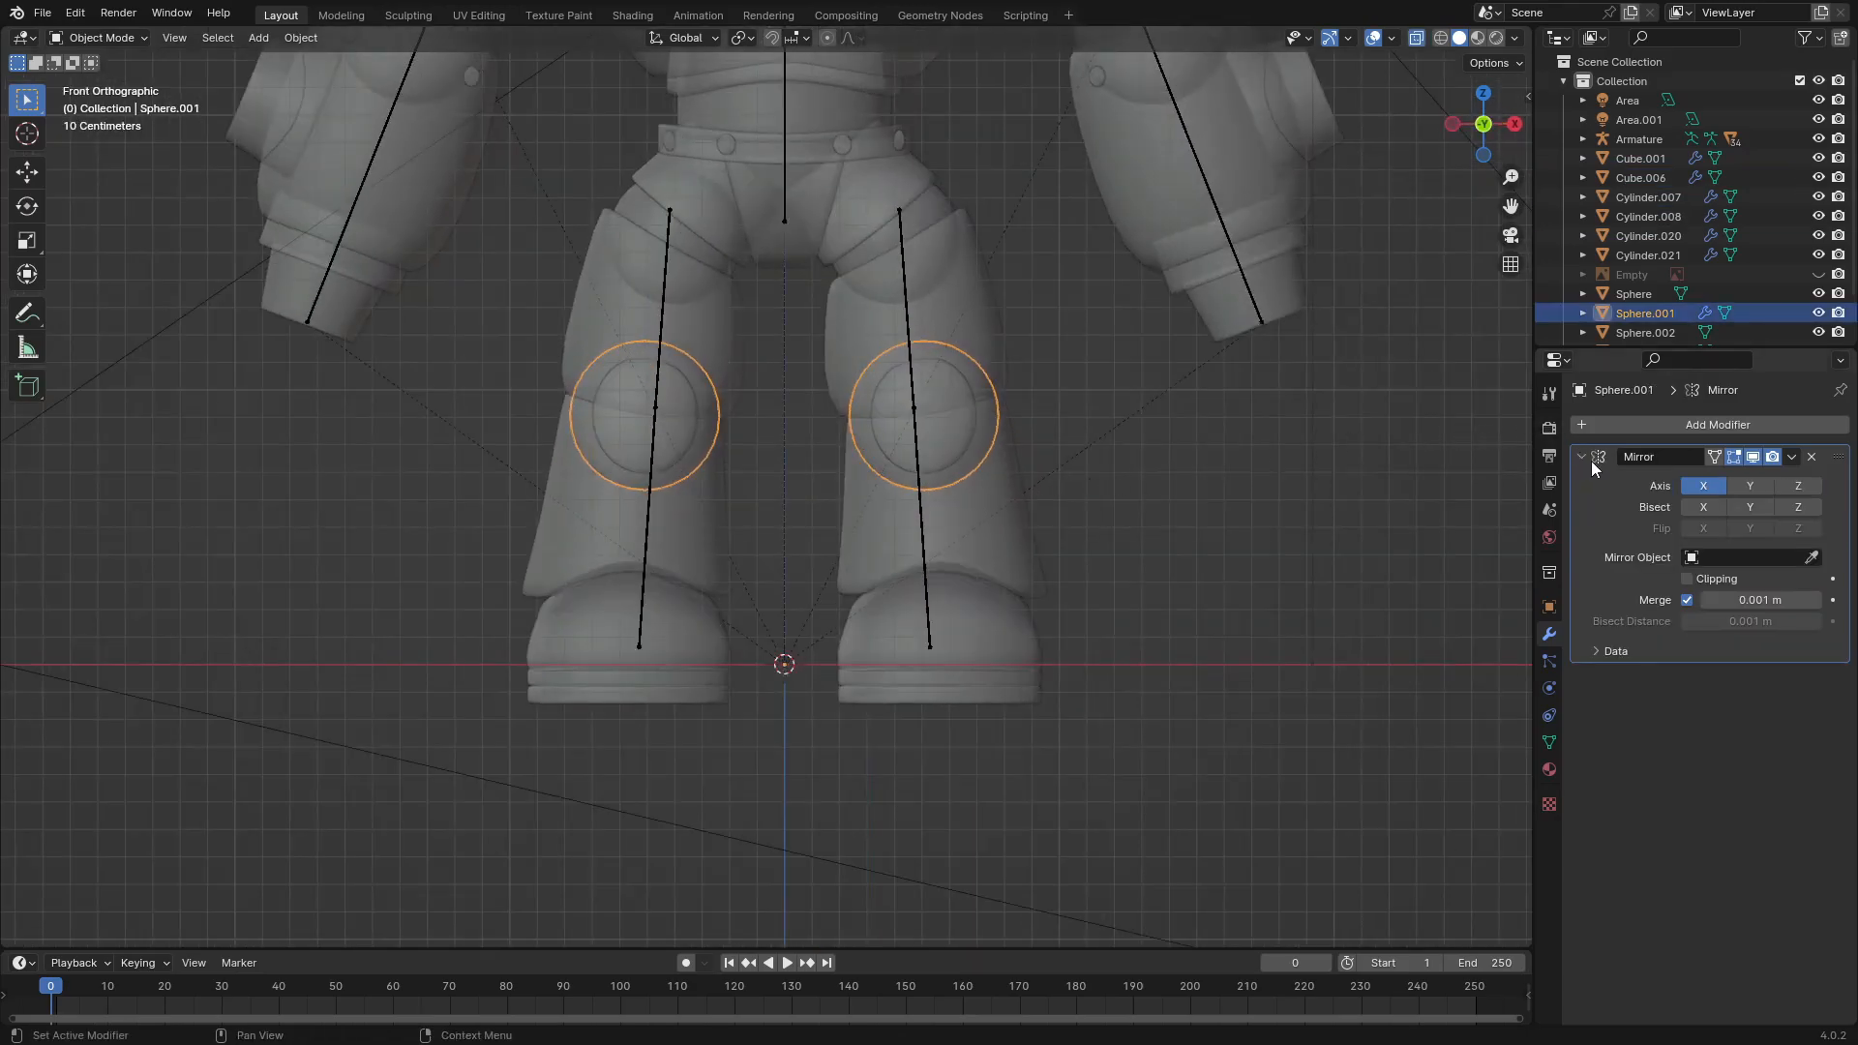
pyautogui.hotkey('ctrl', 'a')
pyautogui.press('Tab')
pyautogui.moveTo(1032, 274); pyautogui.dragTo(808, 587)
pyautogui.press('p')
pyautogui.click(808, 588)
pyautogui.press('Tab')
pyautogui.hotkey('alt', 'z')
pyautogui.keyDown('shift'); pyautogui.moveTo(921, 380); pyautogui.dragTo(885, 501, button='middle'); pyautogui.keyUp('shift')
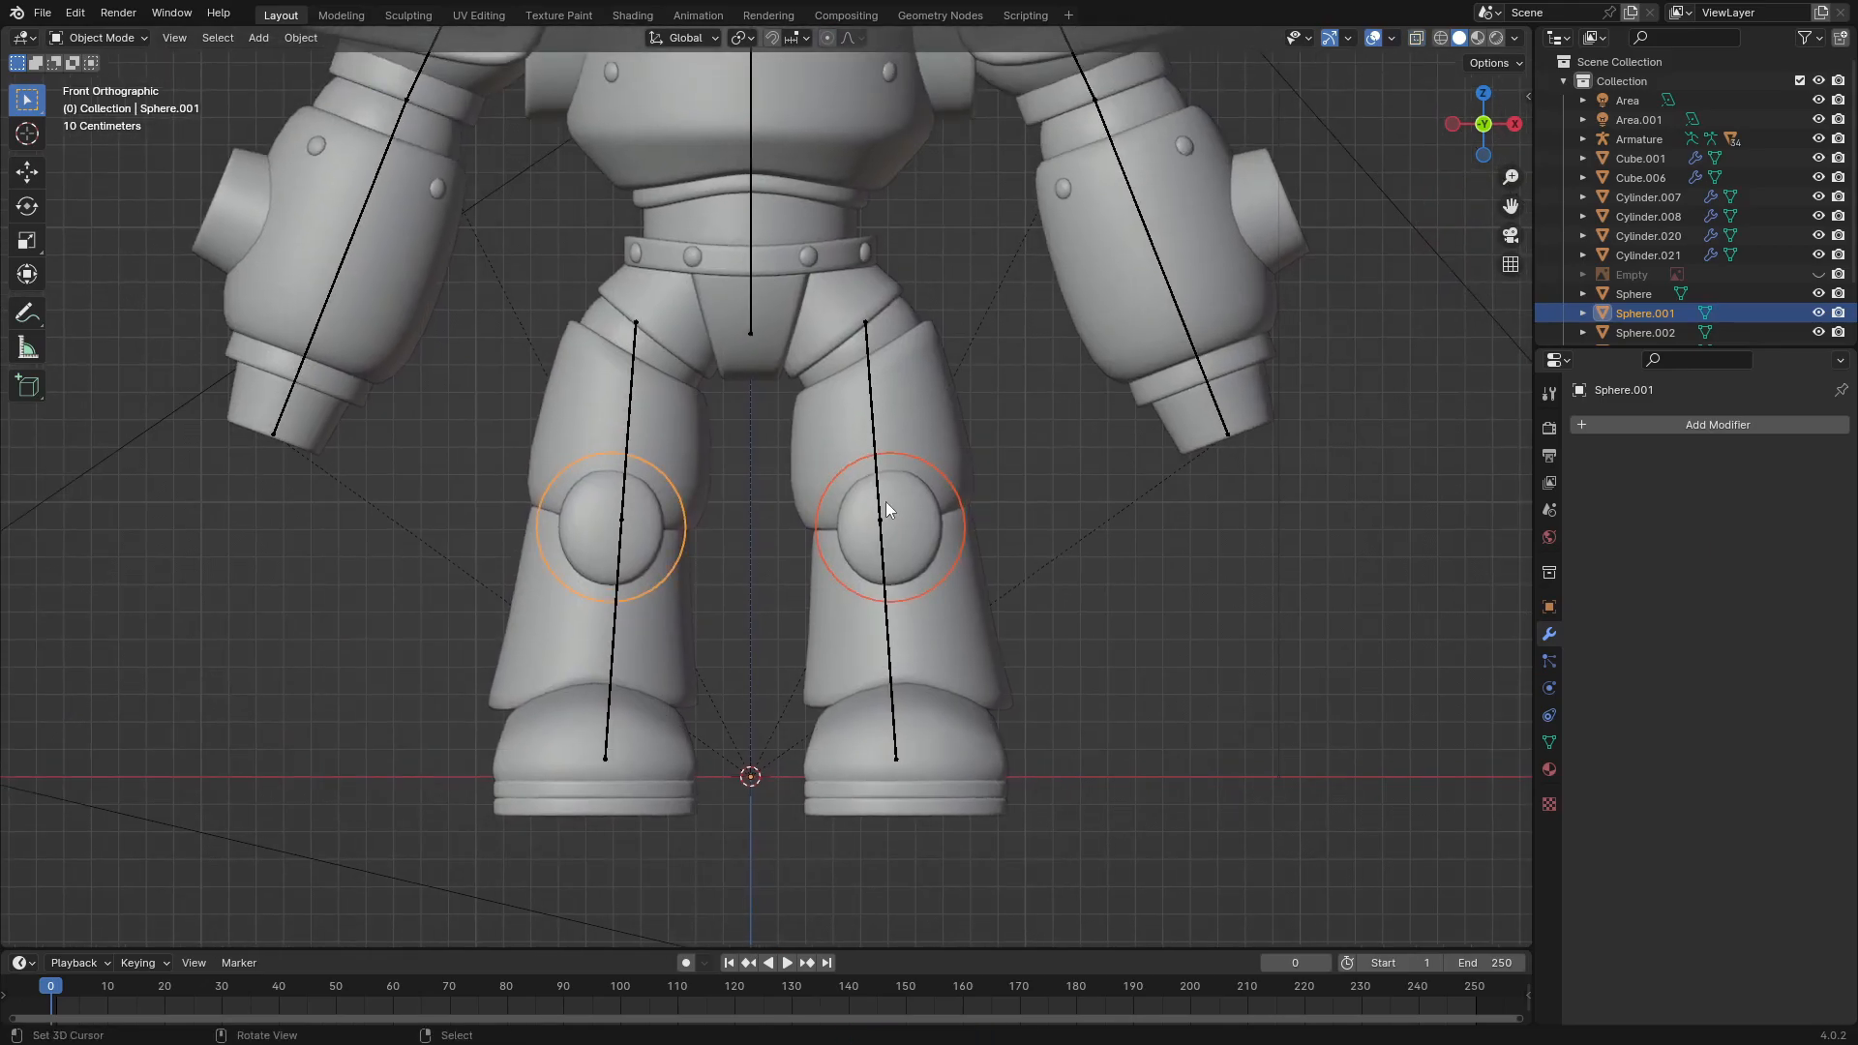
# Step: Parent the left hip sphere and left thigh to the left thigh bone using Bone parenting
pyautogui.scroll(1, 851, 454)
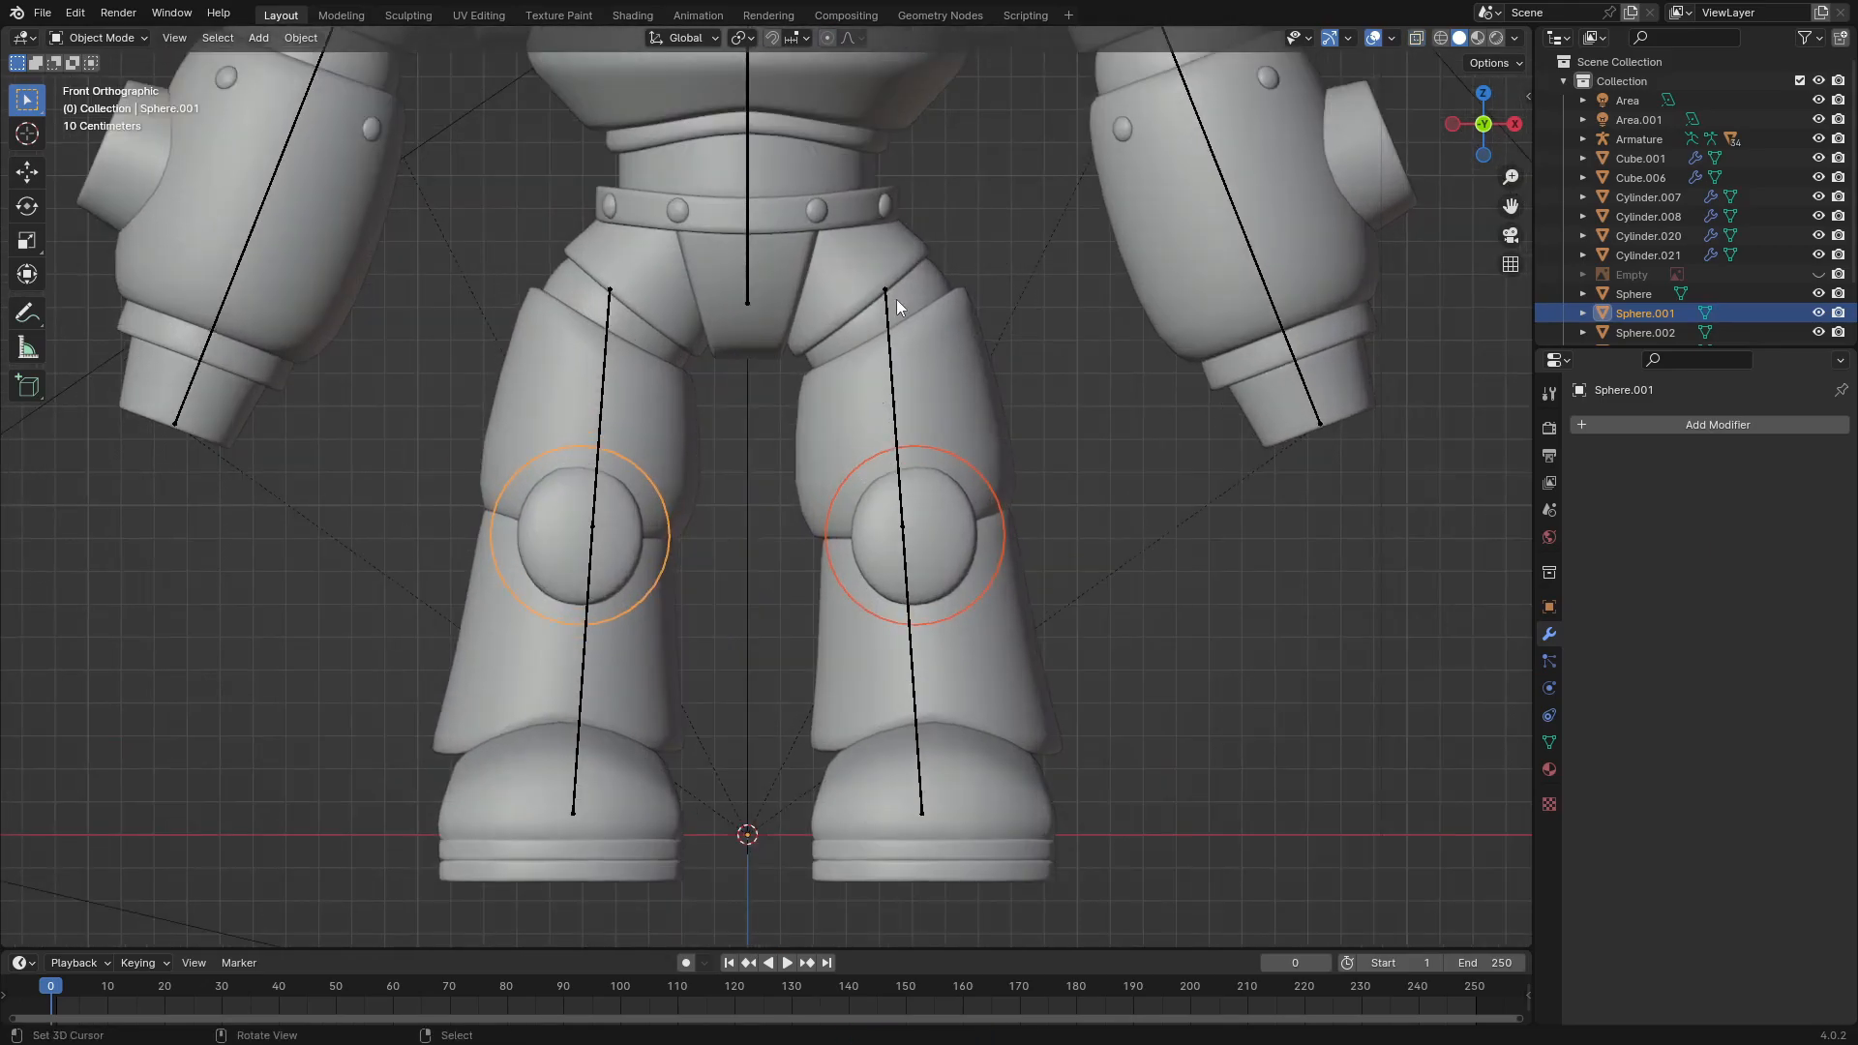
pyautogui.keyDown('shift'); pyautogui.moveTo(896, 299); pyautogui.dragTo(925, 422, button='middle'); pyautogui.keyUp('shift')
pyautogui.scroll(1, 971, 376)
pyautogui.click(972, 375)
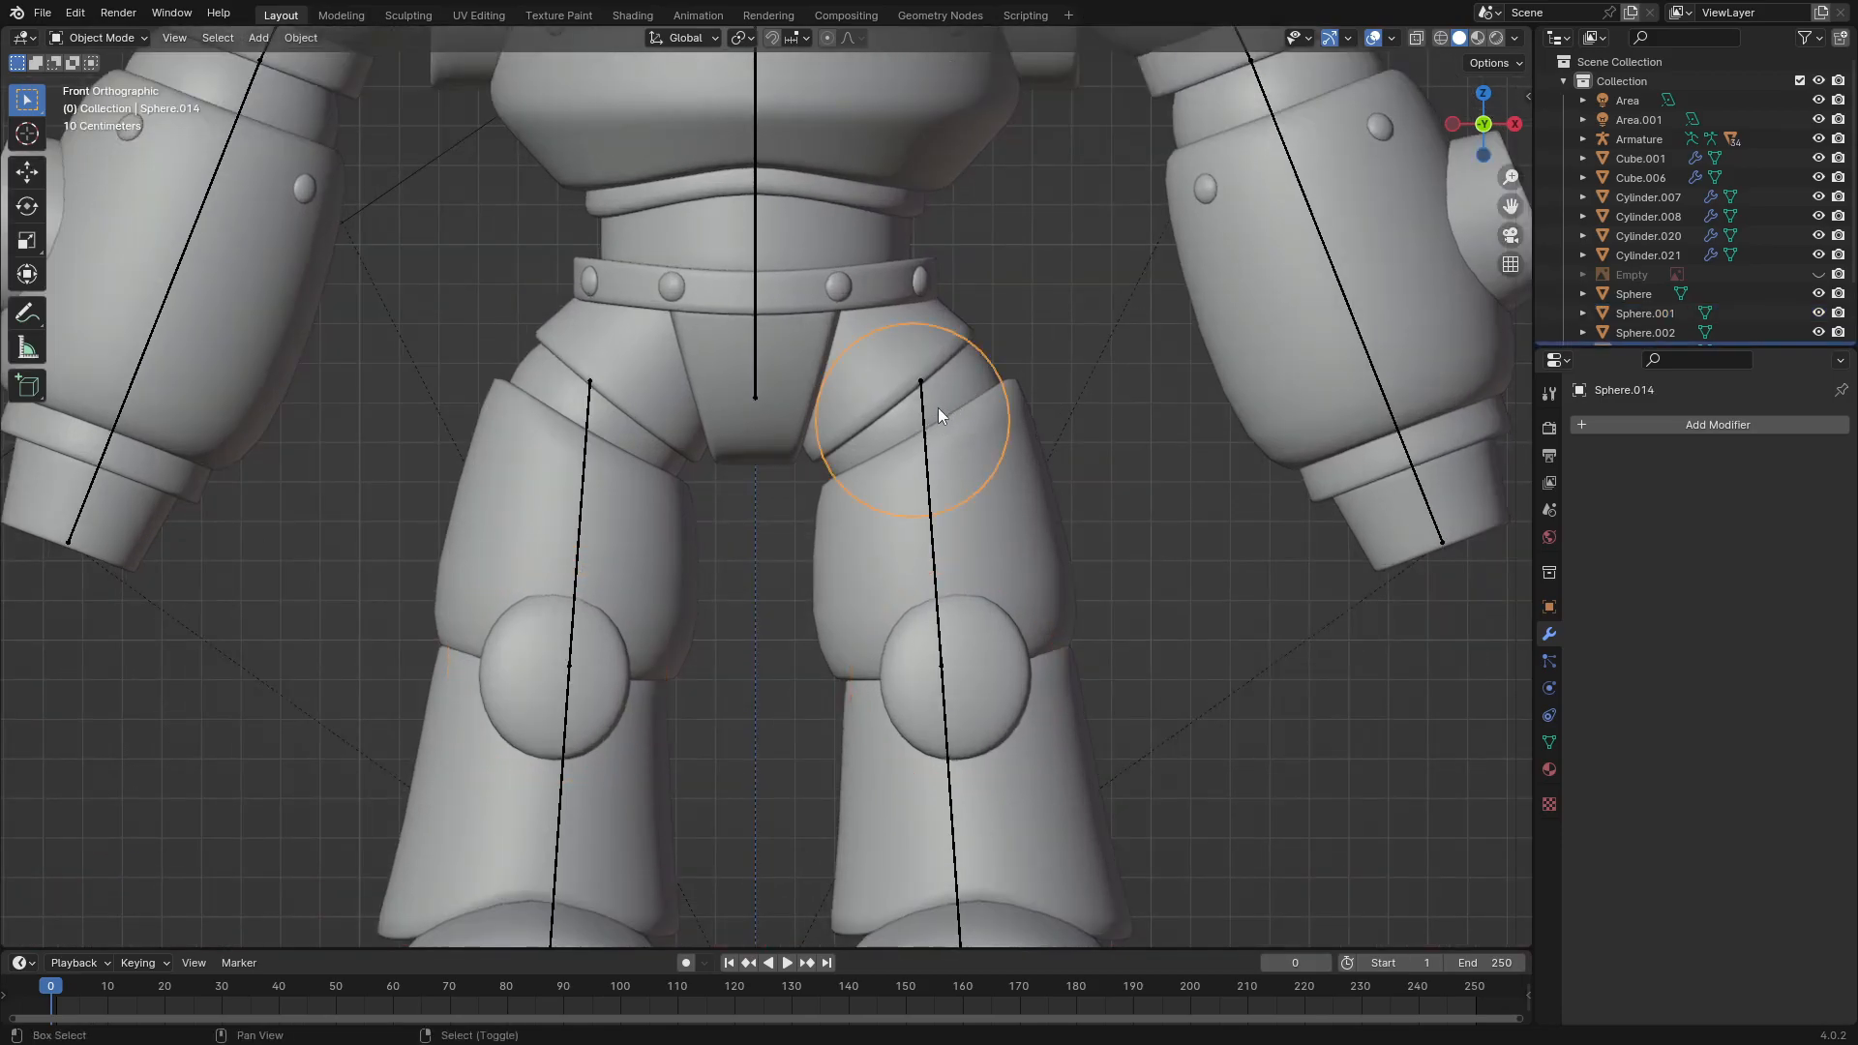
pyautogui.click(963, 468)
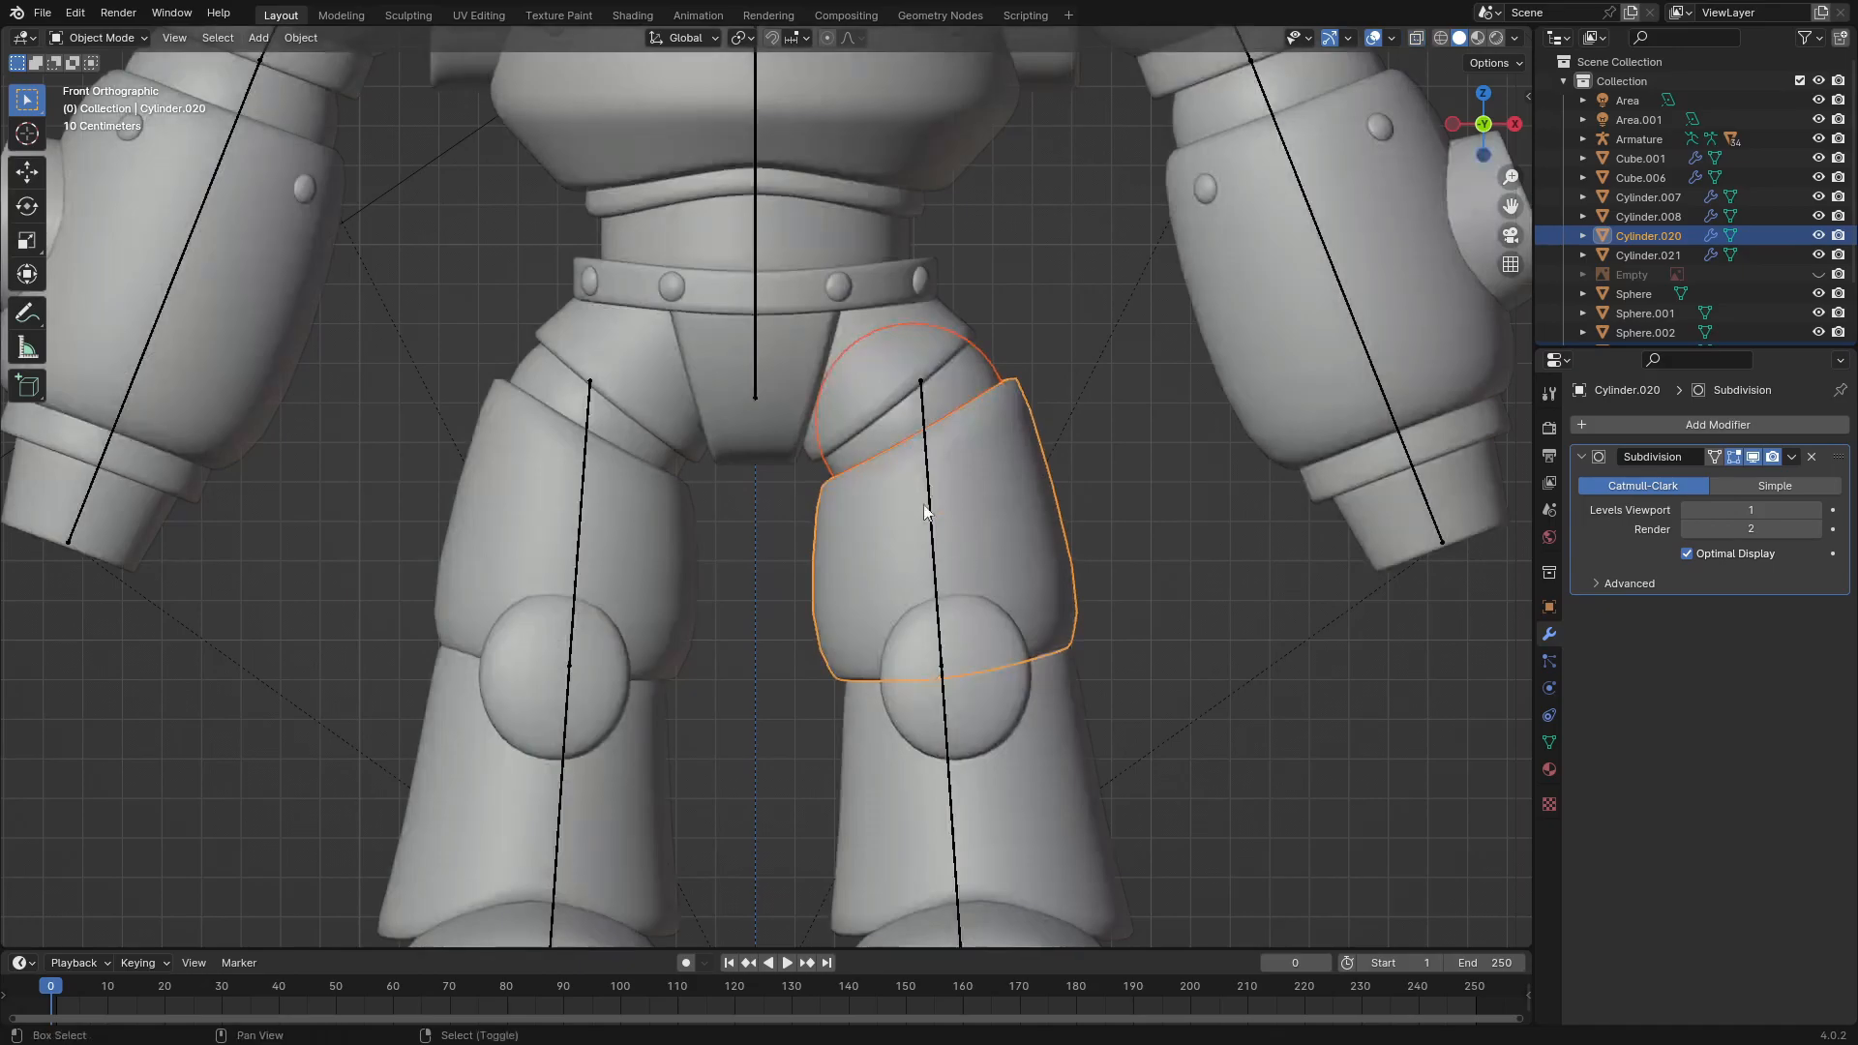
pyautogui.keyDown('shift'); pyautogui.click(924, 459); pyautogui.keyUp('shift')
pyautogui.hotkey('ctrl', 'Tab')
pyautogui.click(931, 451)
pyautogui.hotkey('ctrl', 'p')
pyautogui.click(931, 447)
pyautogui.hotkey('ctrl', 'Tab')
# Step: Parent the right hip sphere and right thigh to the right thigh bone using Bone parenting
pyautogui.click(531, 432)
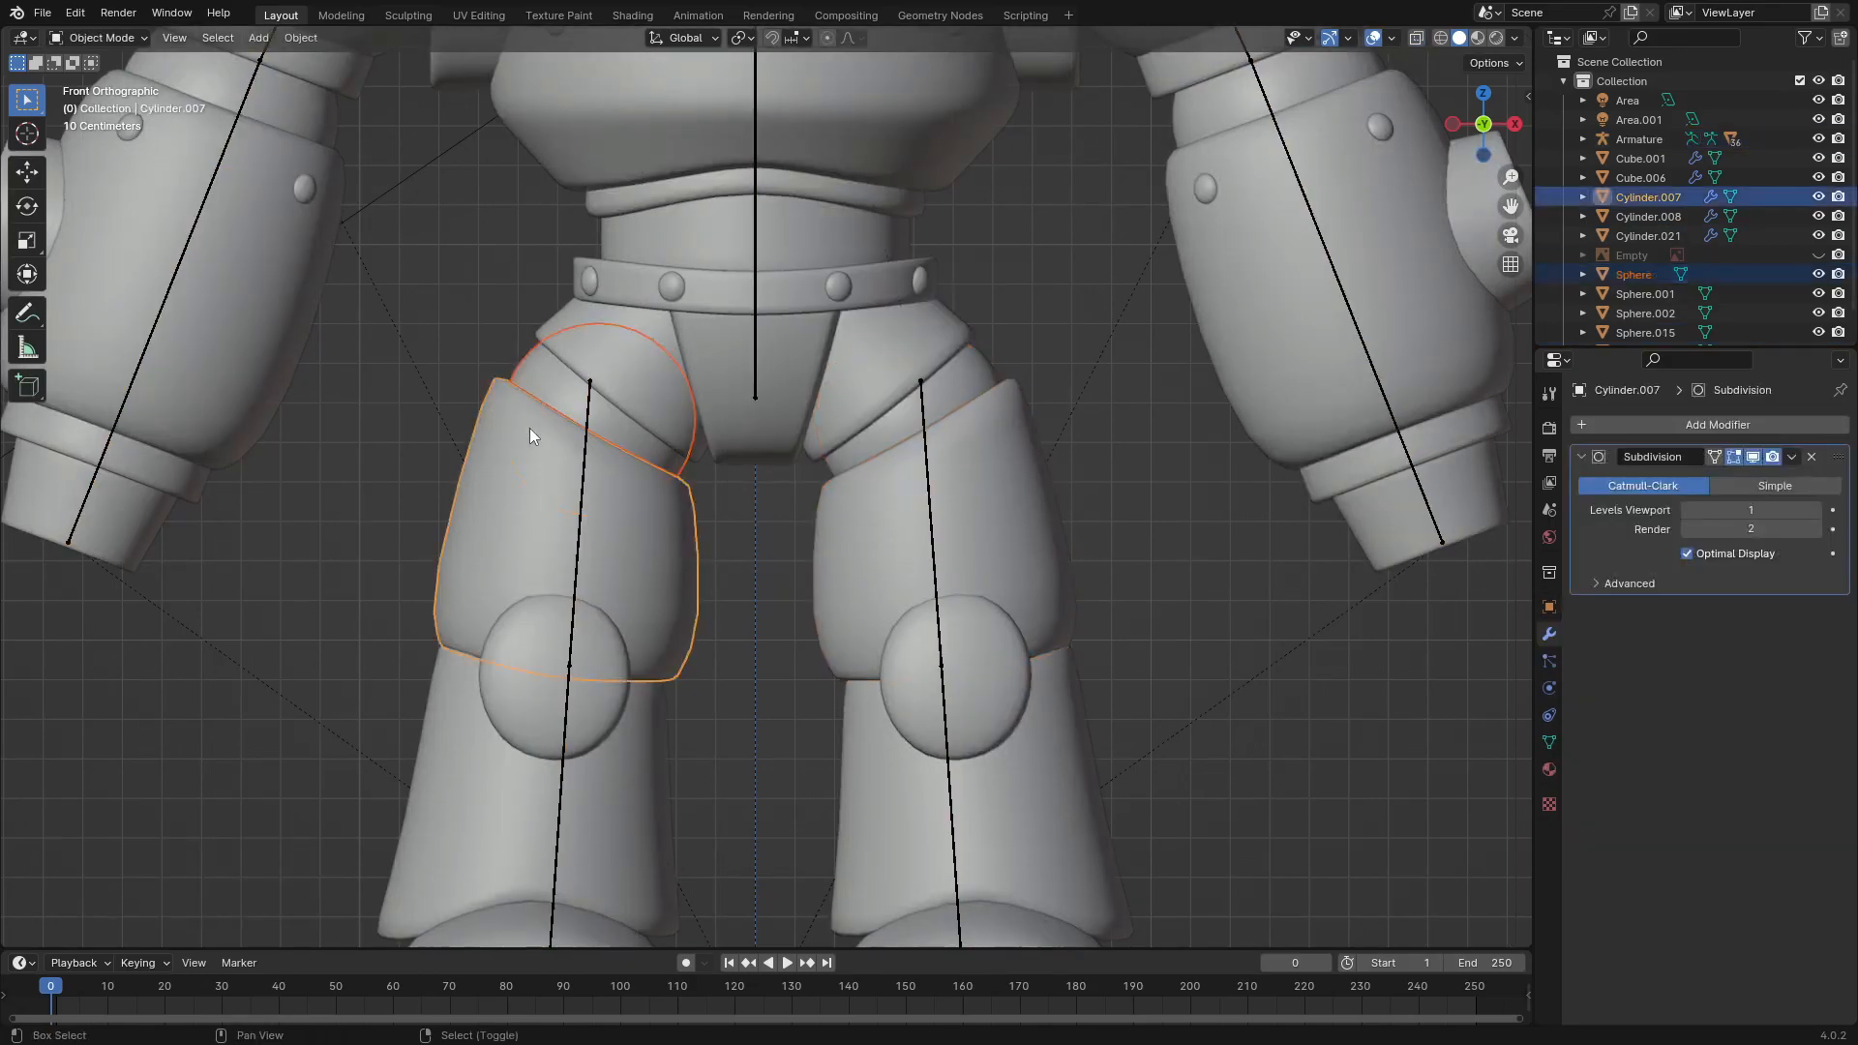
pyautogui.keyDown('shift'); pyautogui.click(584, 456); pyautogui.keyUp('shift')
pyautogui.hotkey('ctrl', 'Tab')
pyautogui.click(584, 453)
pyautogui.hotkey('ctrl', 'p')
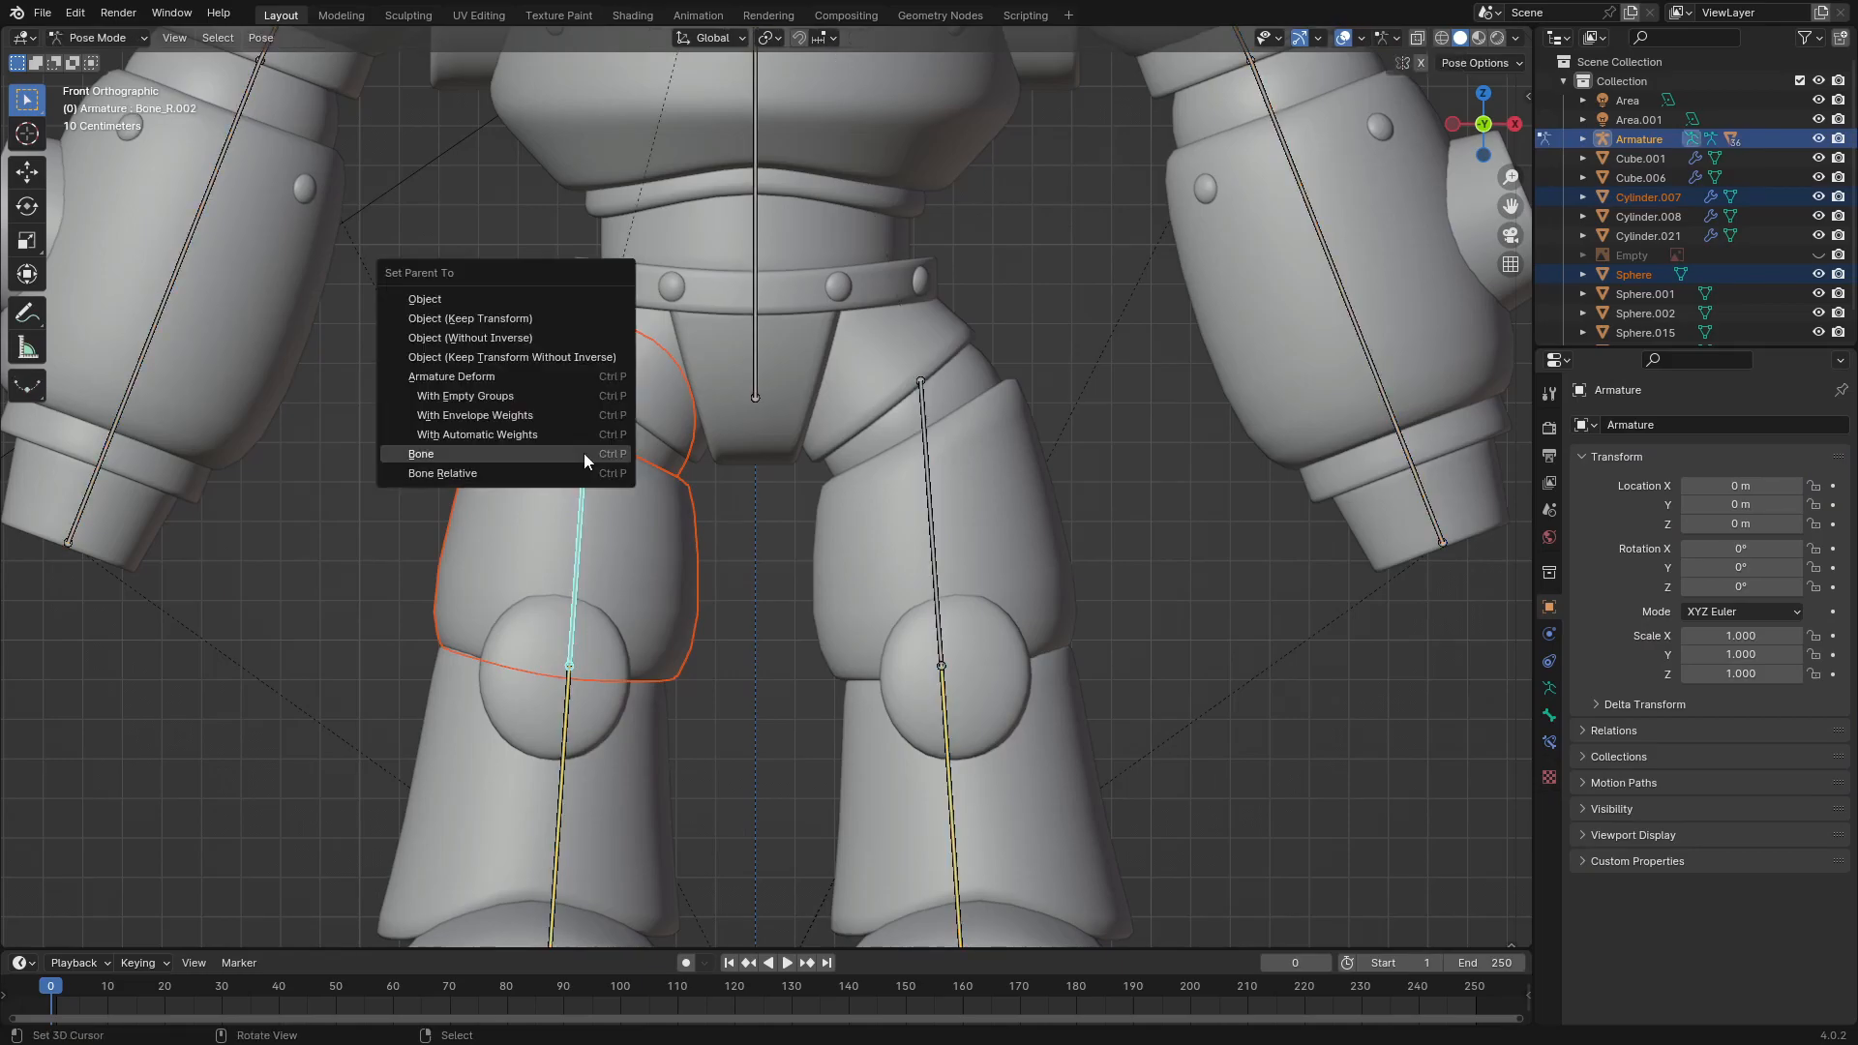
pyautogui.click(584, 453)
# Step: Parent the left knee pad, knee joint sphere and shin to the left shin bone using Bone parenting
pyautogui.keyDown('shift'); pyautogui.moveTo(752, 583); pyautogui.dragTo(620, 421, button='middle'); pyautogui.keyUp('shift')
pyautogui.click(822, 496)
pyautogui.hotkey('ctrl', 'Tab')
pyautogui.click(879, 494)
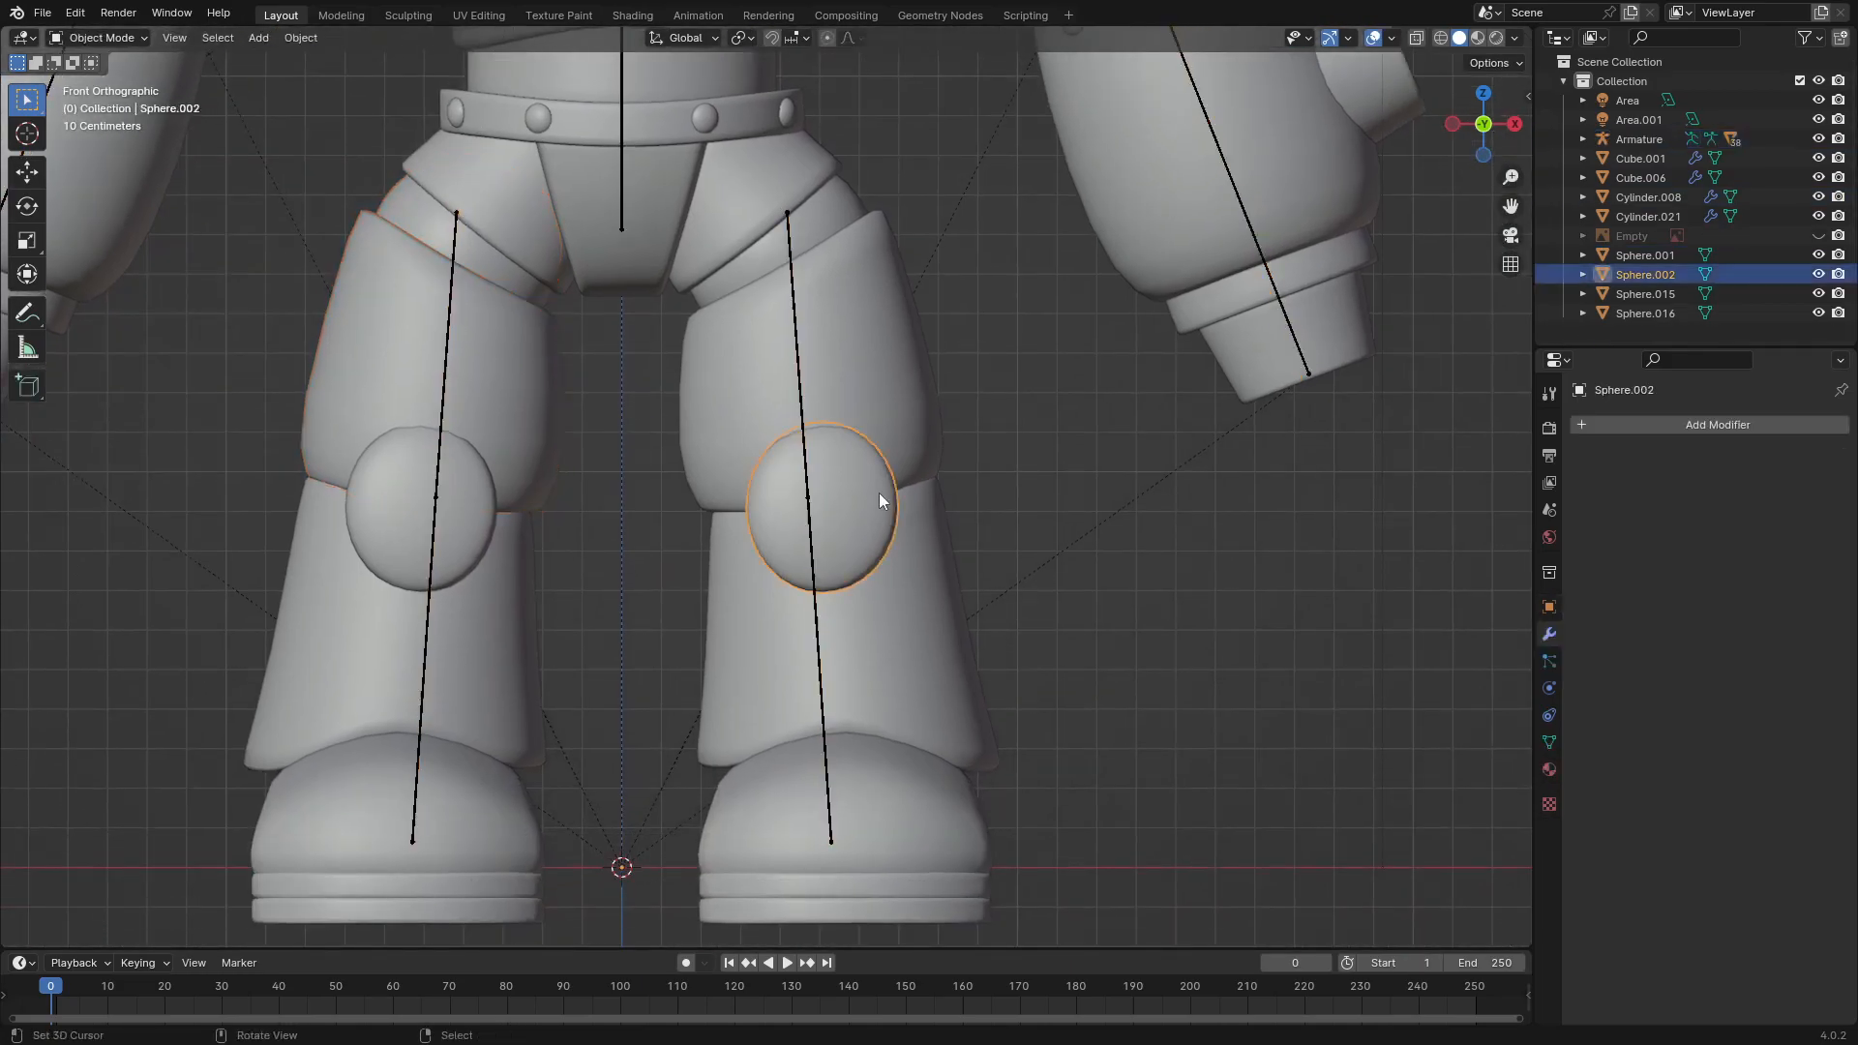
pyautogui.keyDown('shift'); pyautogui.click(946, 562); pyautogui.keyUp('shift')
pyautogui.moveTo(946, 561); pyautogui.dragTo(868, 552, button='middle')
pyautogui.keyDown('shift'); pyautogui.click(945, 544); pyautogui.keyUp('shift')
pyautogui.hotkey('alt', 'z')
pyautogui.hotkey('alt', 'z')
pyautogui.keyDown('shift'); pyautogui.click(890, 584); pyautogui.keyUp('shift')
pyautogui.hotkey('ctrl', 'Tab')
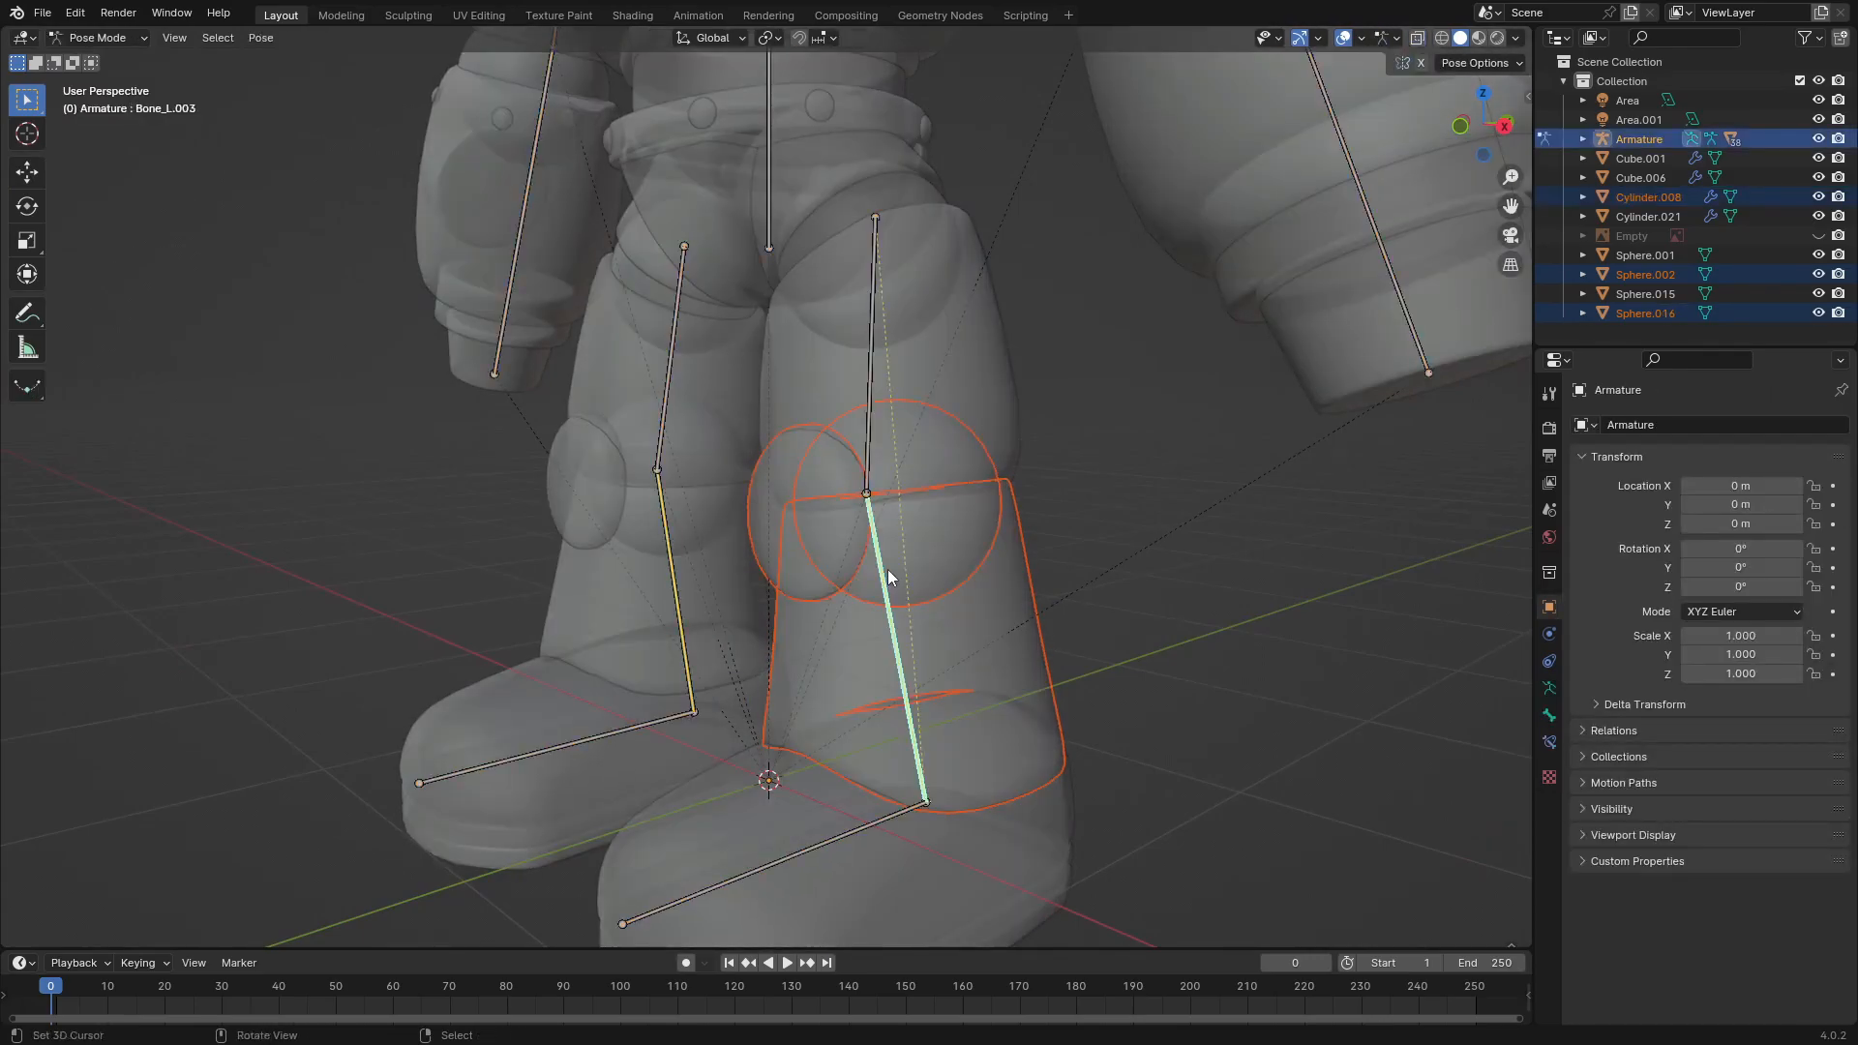
pyautogui.hotkey('ctrl', 'p')
pyautogui.click(871, 571)
pyautogui.press('KP_1')
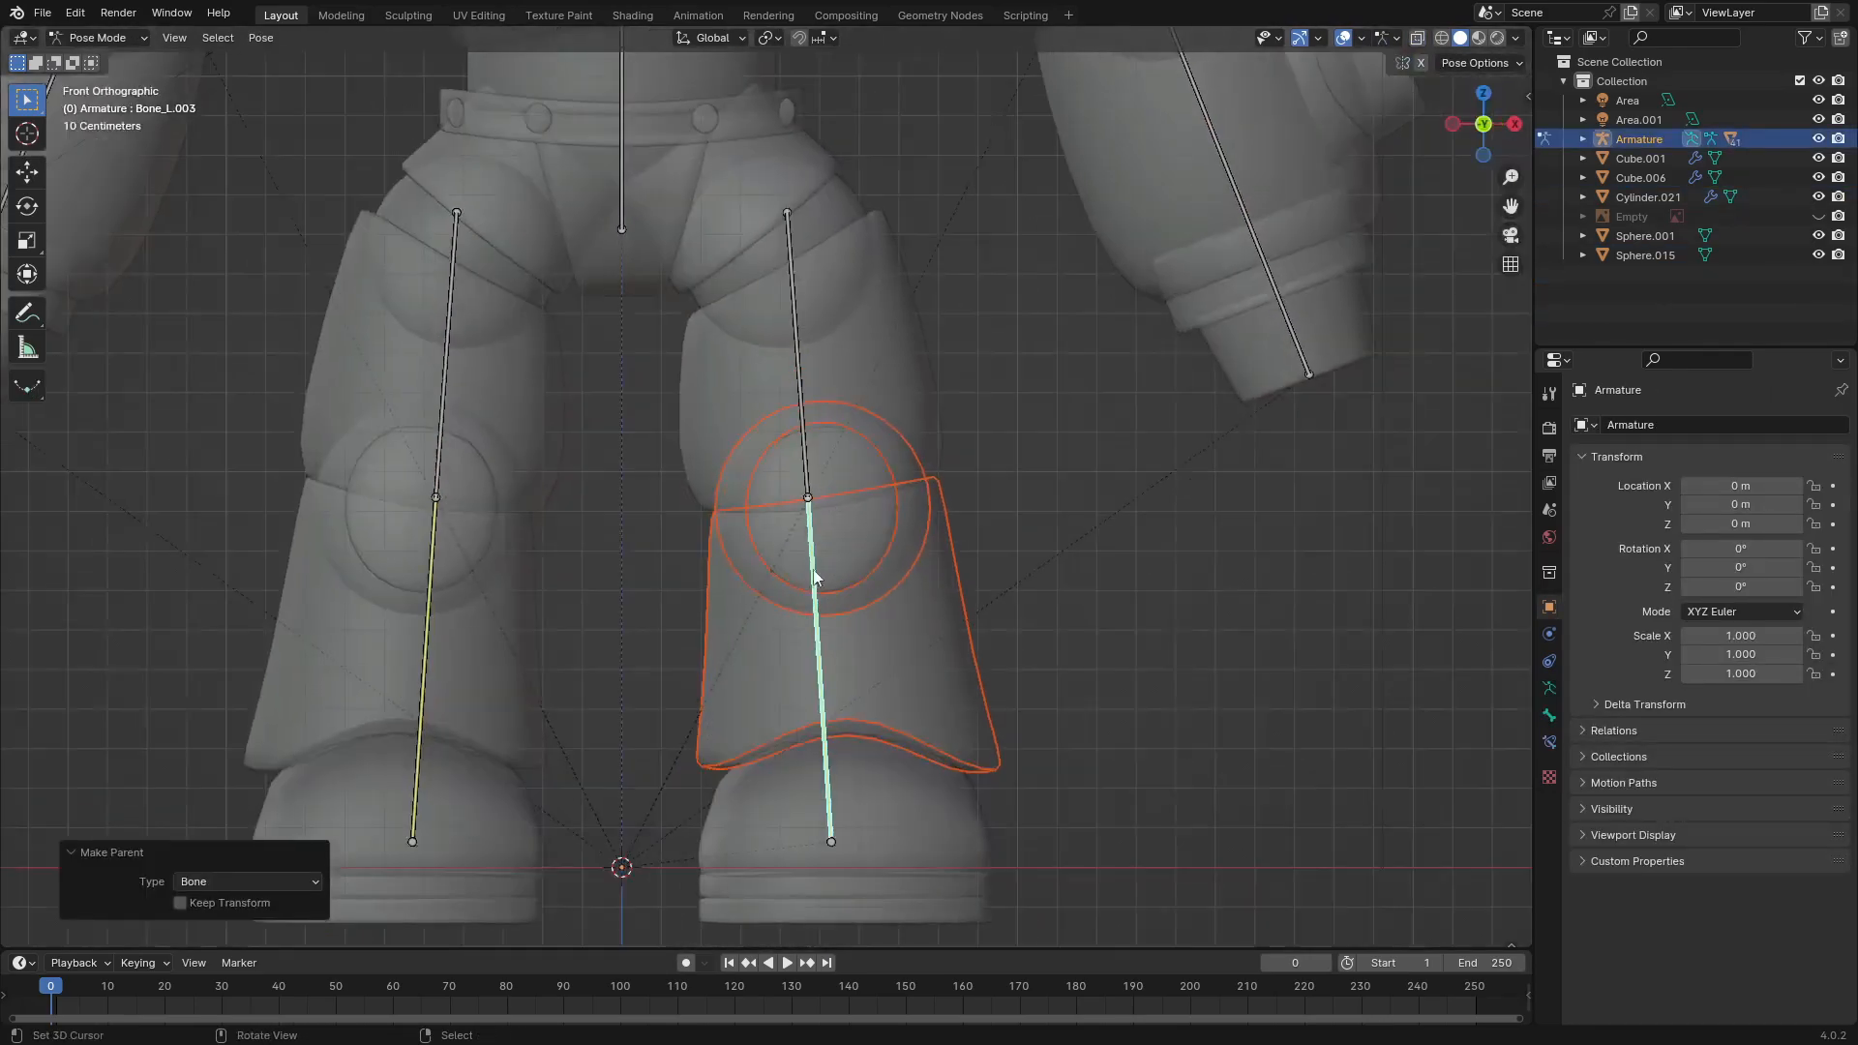
# Step: Parent the right shin, knee pad and knee joint sphere to the right shin bone using Bone parenting
pyautogui.hotkey('ctrl', 'Tab')
pyautogui.click(893, 513)
pyautogui.moveTo(890, 515); pyautogui.dragTo(764, 549, button='middle')
pyautogui.scroll(2, 770, 478)
pyautogui.hotkey('alt', 'z')
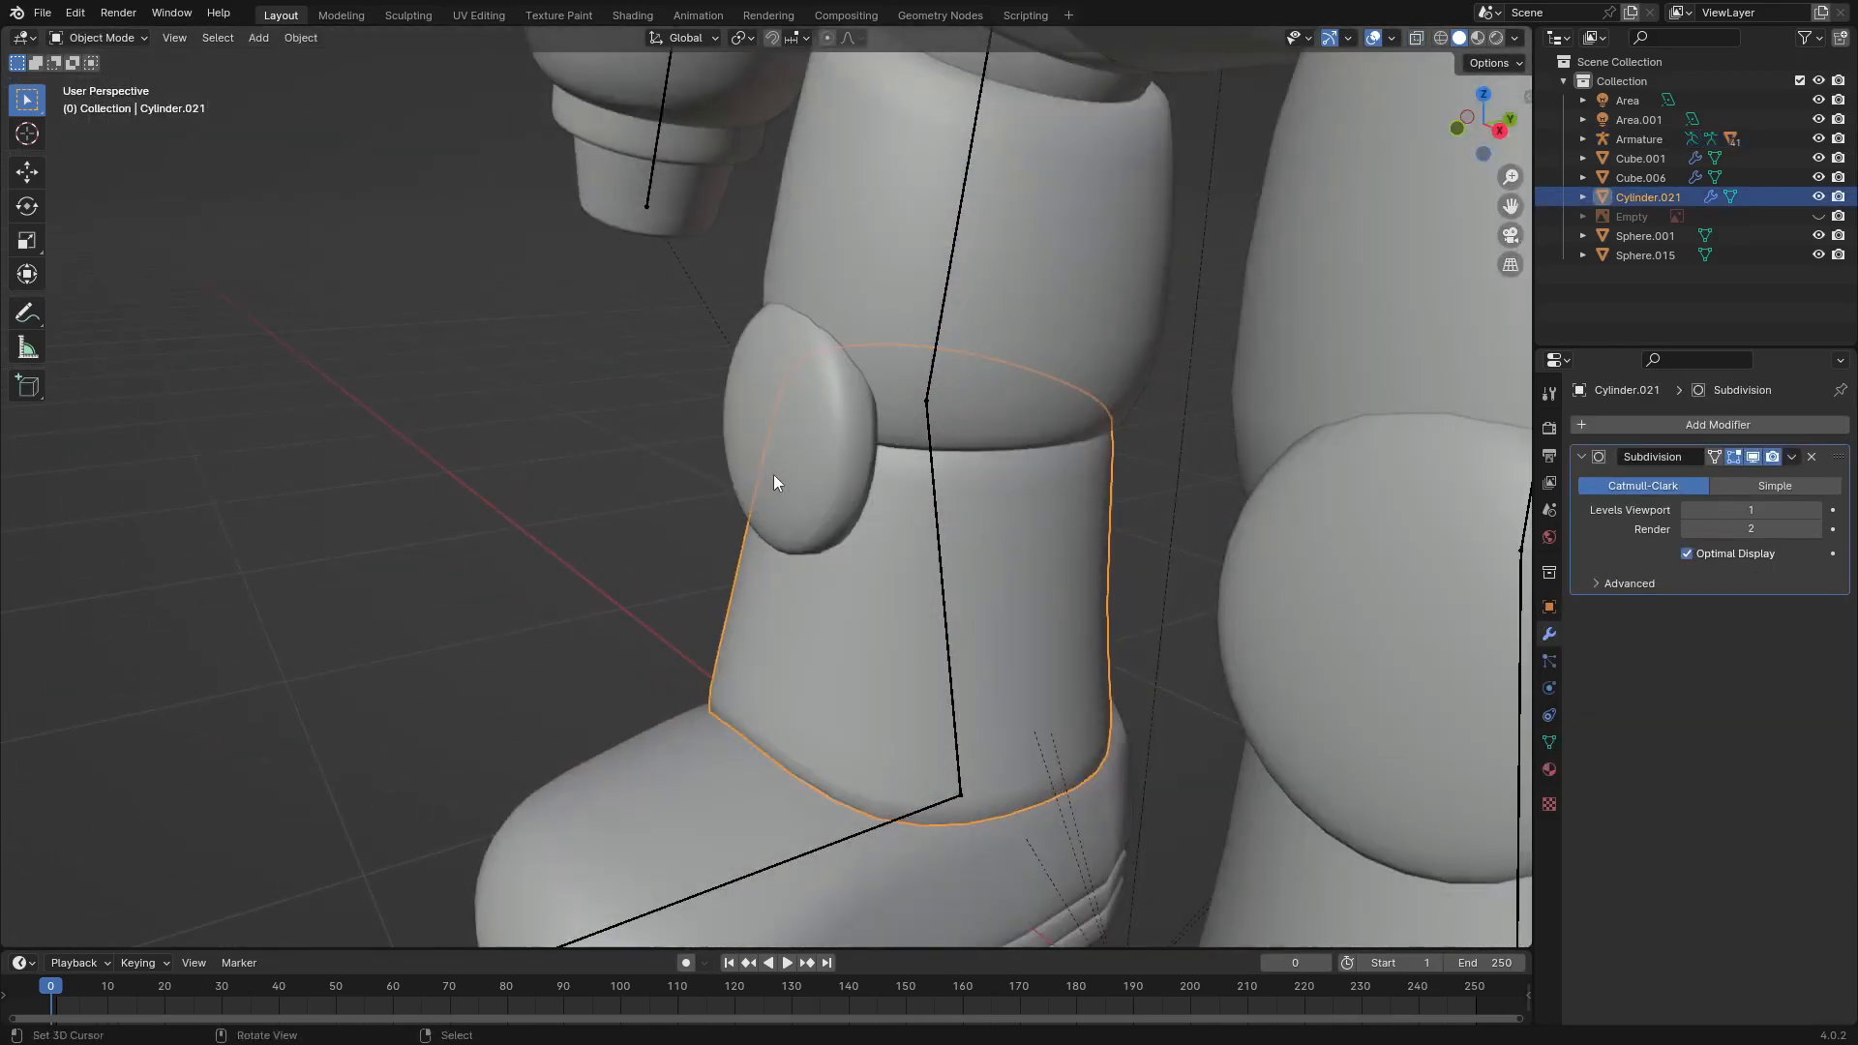
pyautogui.keyDown('shift'); pyautogui.click(778, 476); pyautogui.keyUp('shift')
pyautogui.hotkey('alt', 'z')
pyautogui.keyDown('shift'); pyautogui.click(897, 494); pyautogui.keyUp('shift')
pyautogui.keyDown('shift'); pyautogui.click(898, 494); pyautogui.keyUp('shift')
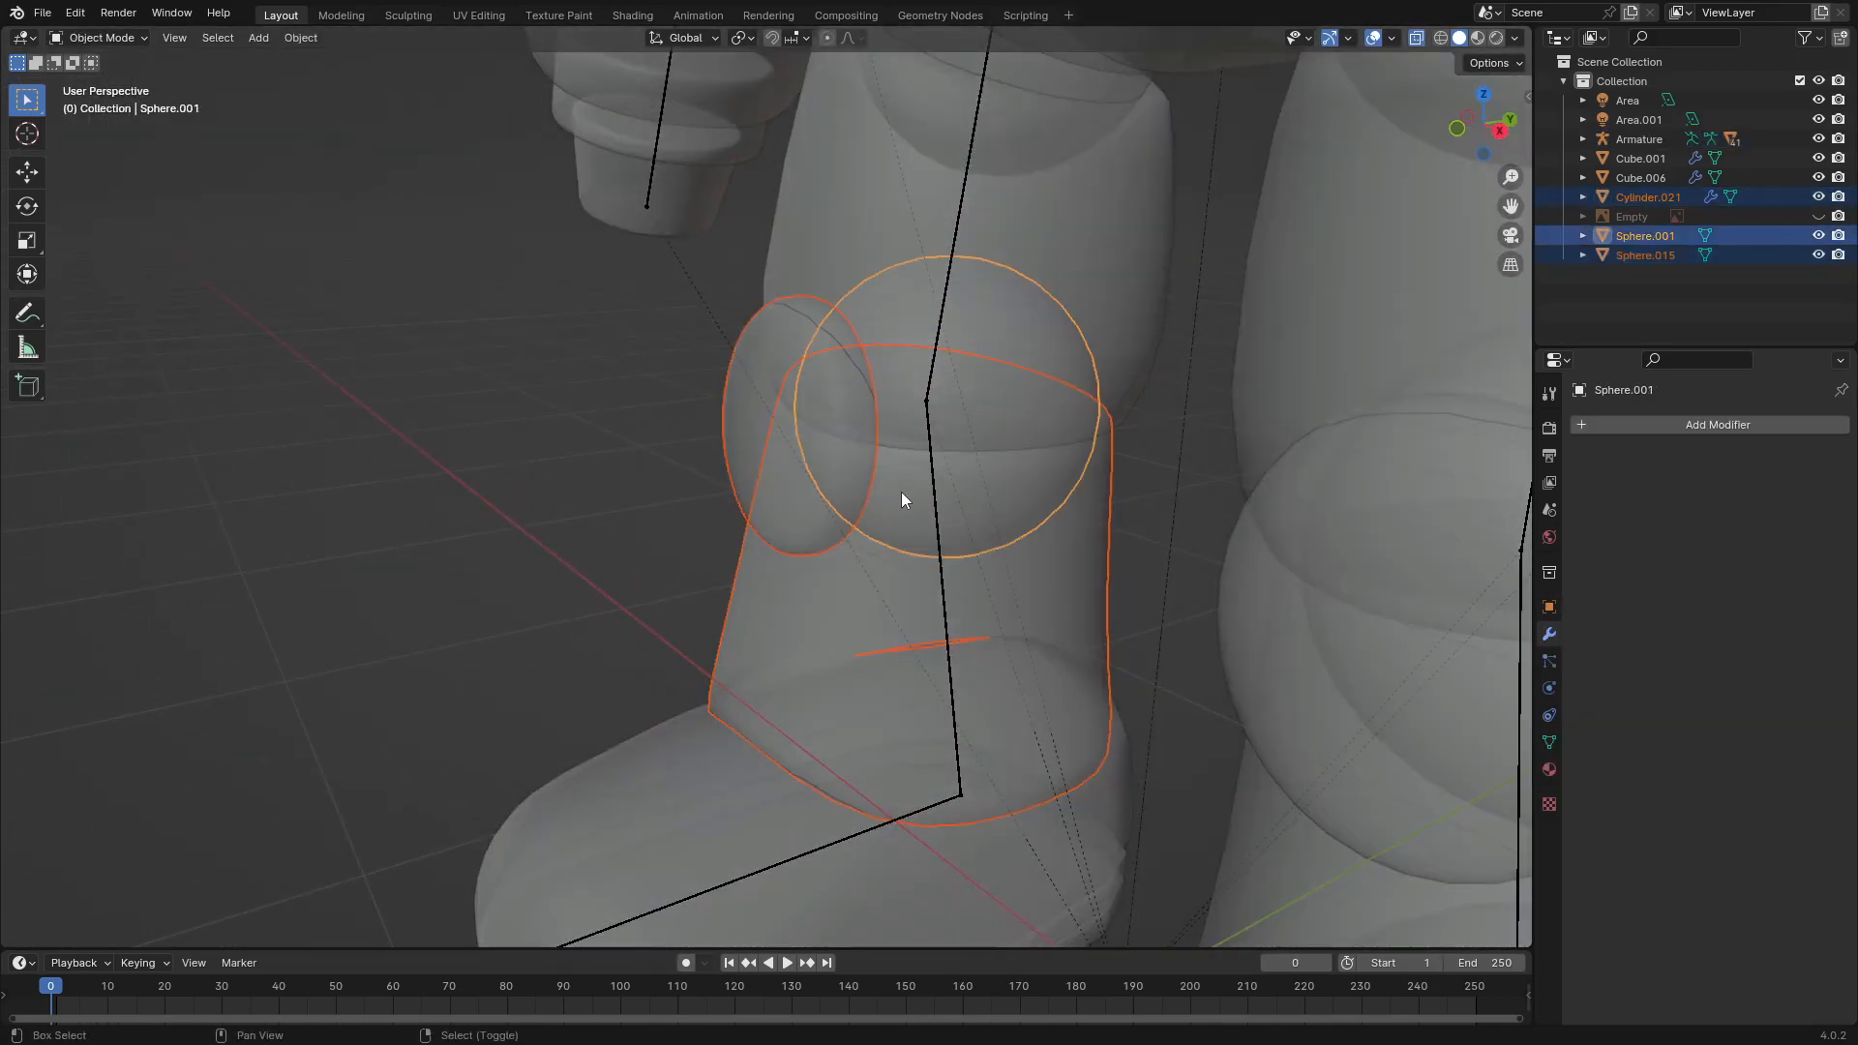
pyautogui.keyDown('shift'); pyautogui.click(941, 554); pyautogui.keyUp('shift')
pyautogui.hotkey('ctrl', 'Tab')
pyautogui.click(939, 540)
pyautogui.hotkey('ctrl', 'p')
pyautogui.click(936, 526)
# Step: Return the armature to Object Mode, turn off X-ray and save the file
pyautogui.moveTo(937, 528); pyautogui.dragTo(920, 493, button='middle')
pyautogui.scroll(-2, 920, 494)
pyautogui.press('Tab')
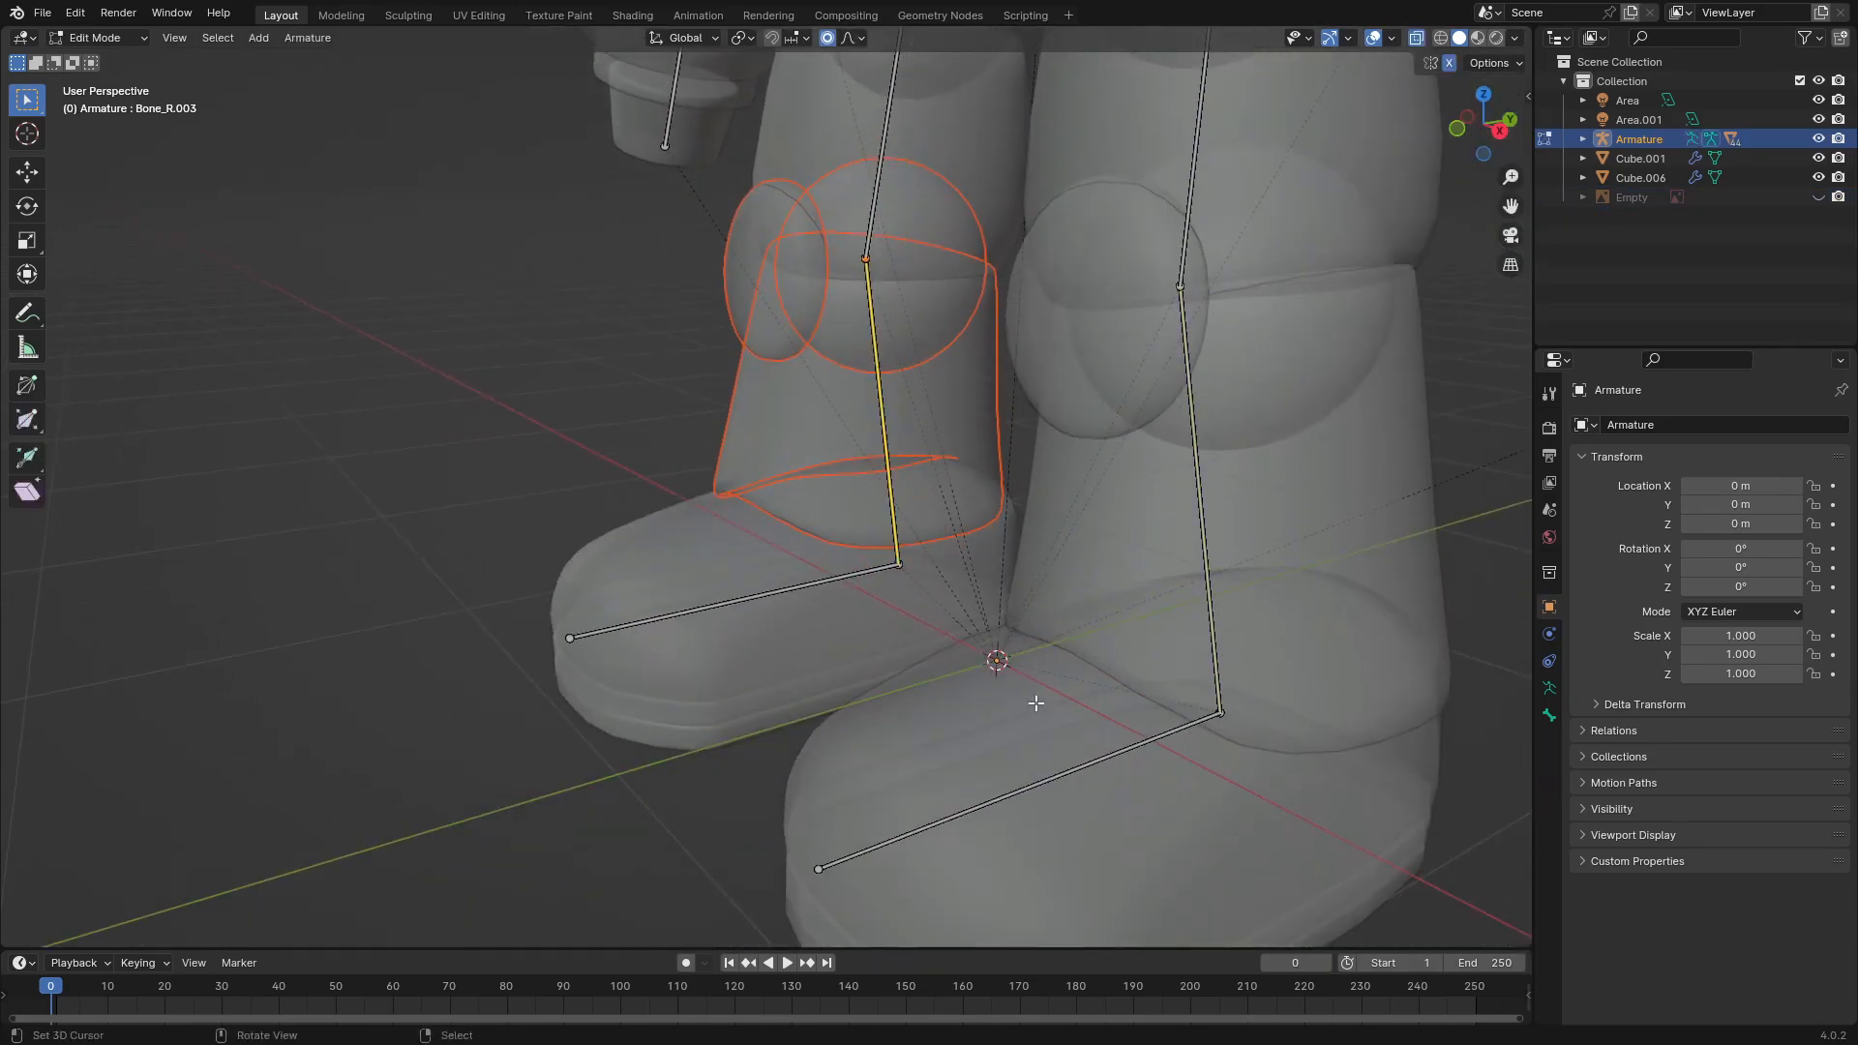
pyautogui.hotkey('ctrl', 'Tab')
pyautogui.click(852, 663)
pyautogui.hotkey('alt', 'z')
pyautogui.hotkey('ctrl', 's')
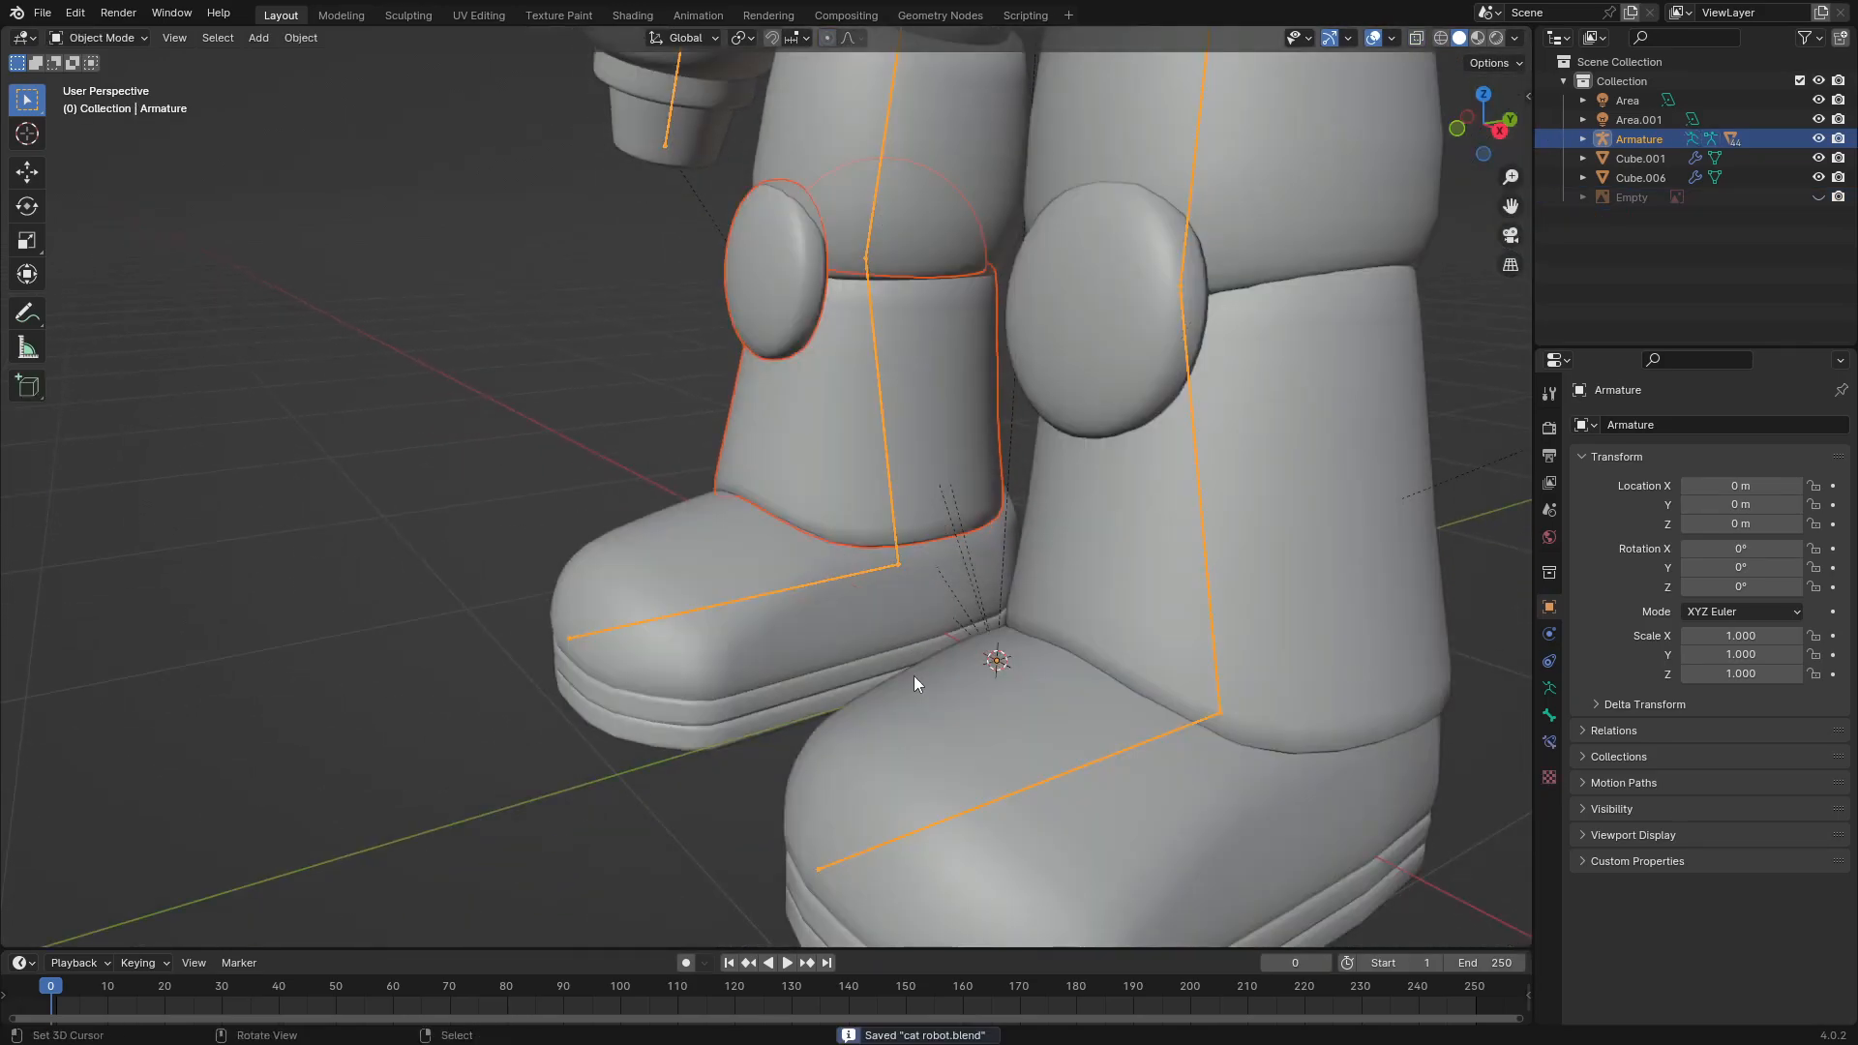
# Step: Parent the left boot to the left foot bone using Bone parenting
pyautogui.click(979, 751)
pyautogui.moveTo(980, 751); pyautogui.dragTo(948, 543, button='middle')
pyautogui.keyDown('shift'); pyautogui.click(954, 530); pyautogui.keyUp('shift')
pyautogui.hotkey('ctrl', 'Tab')
pyautogui.click(955, 528)
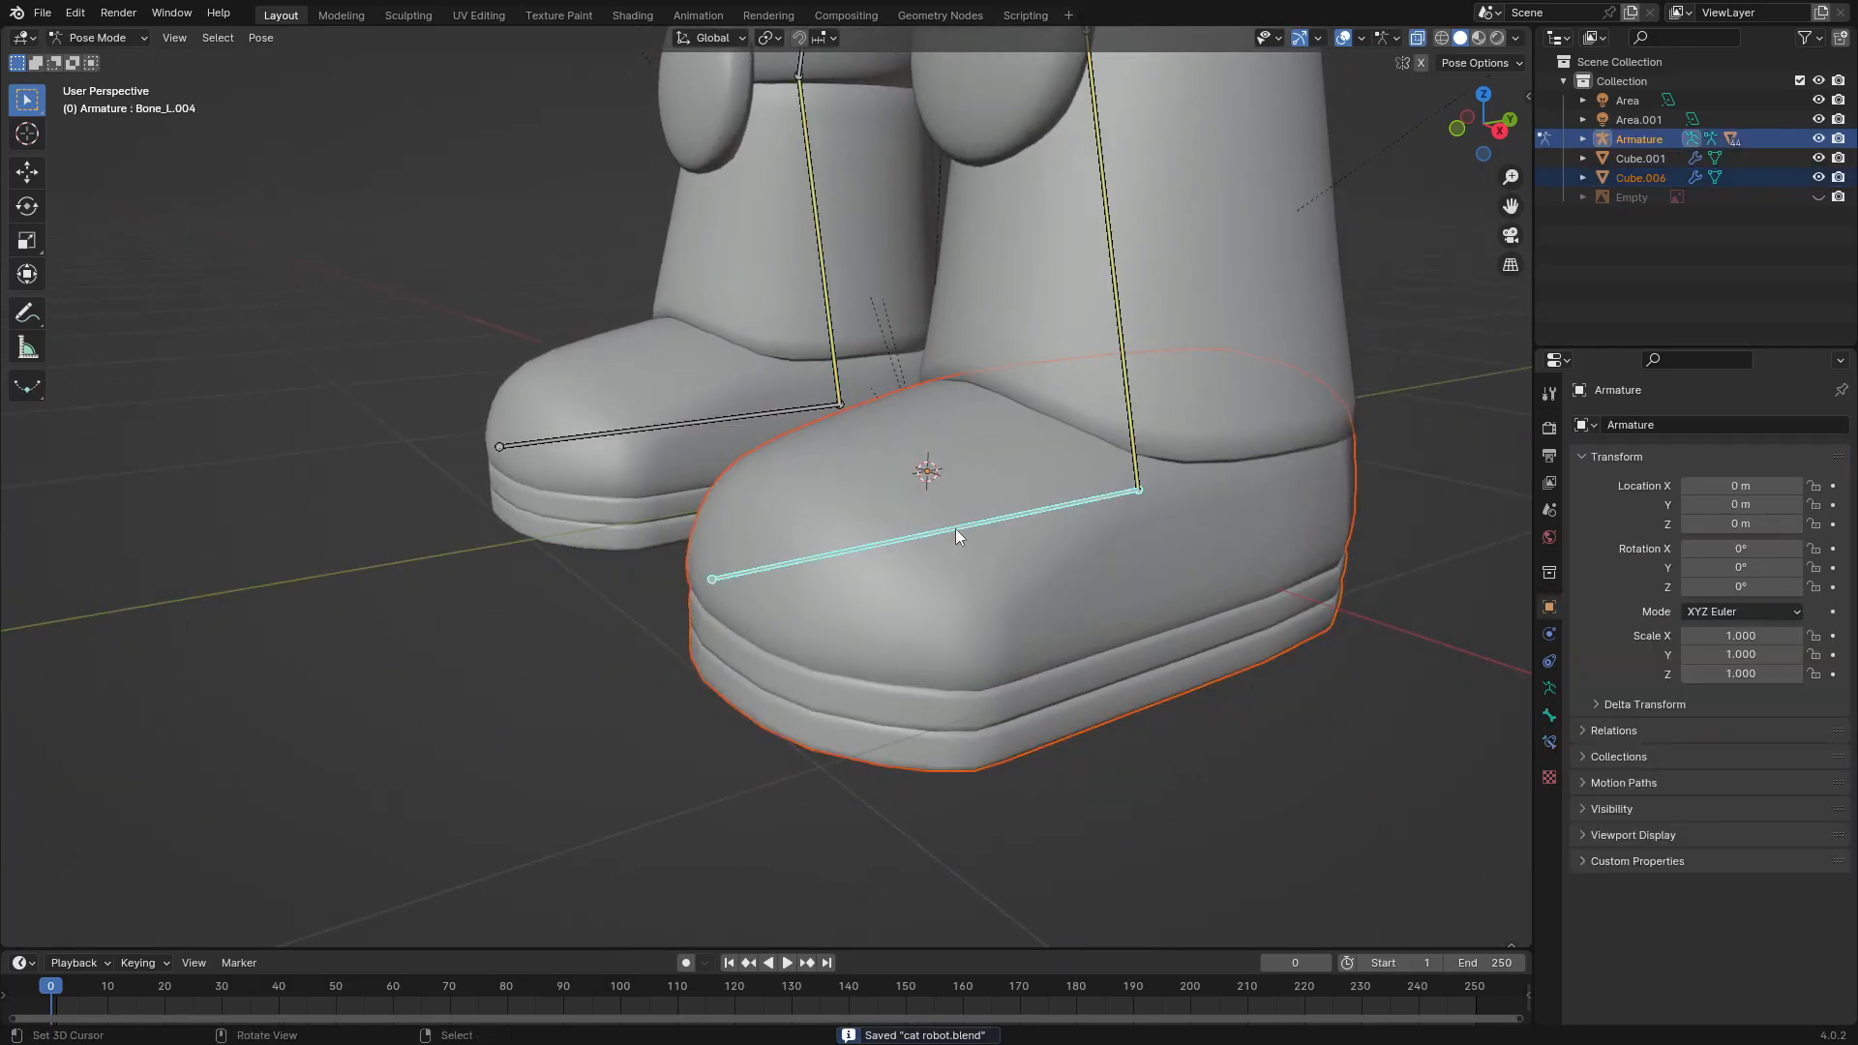
pyautogui.hotkey('ctrl', 'p')
pyautogui.click(958, 532)
pyautogui.hotkey('ctrl', 'Tab')
# Step: Parent the right boot to the right foot bone using Bone parenting
pyautogui.click(664, 379)
pyautogui.keyDown('shift'); pyautogui.click(663, 418); pyautogui.keyUp('shift')
pyautogui.keyDown('shift'); pyautogui.click(671, 410); pyautogui.keyUp('shift')
pyautogui.keyDown('shift'); pyautogui.click(671, 428); pyautogui.keyUp('shift')
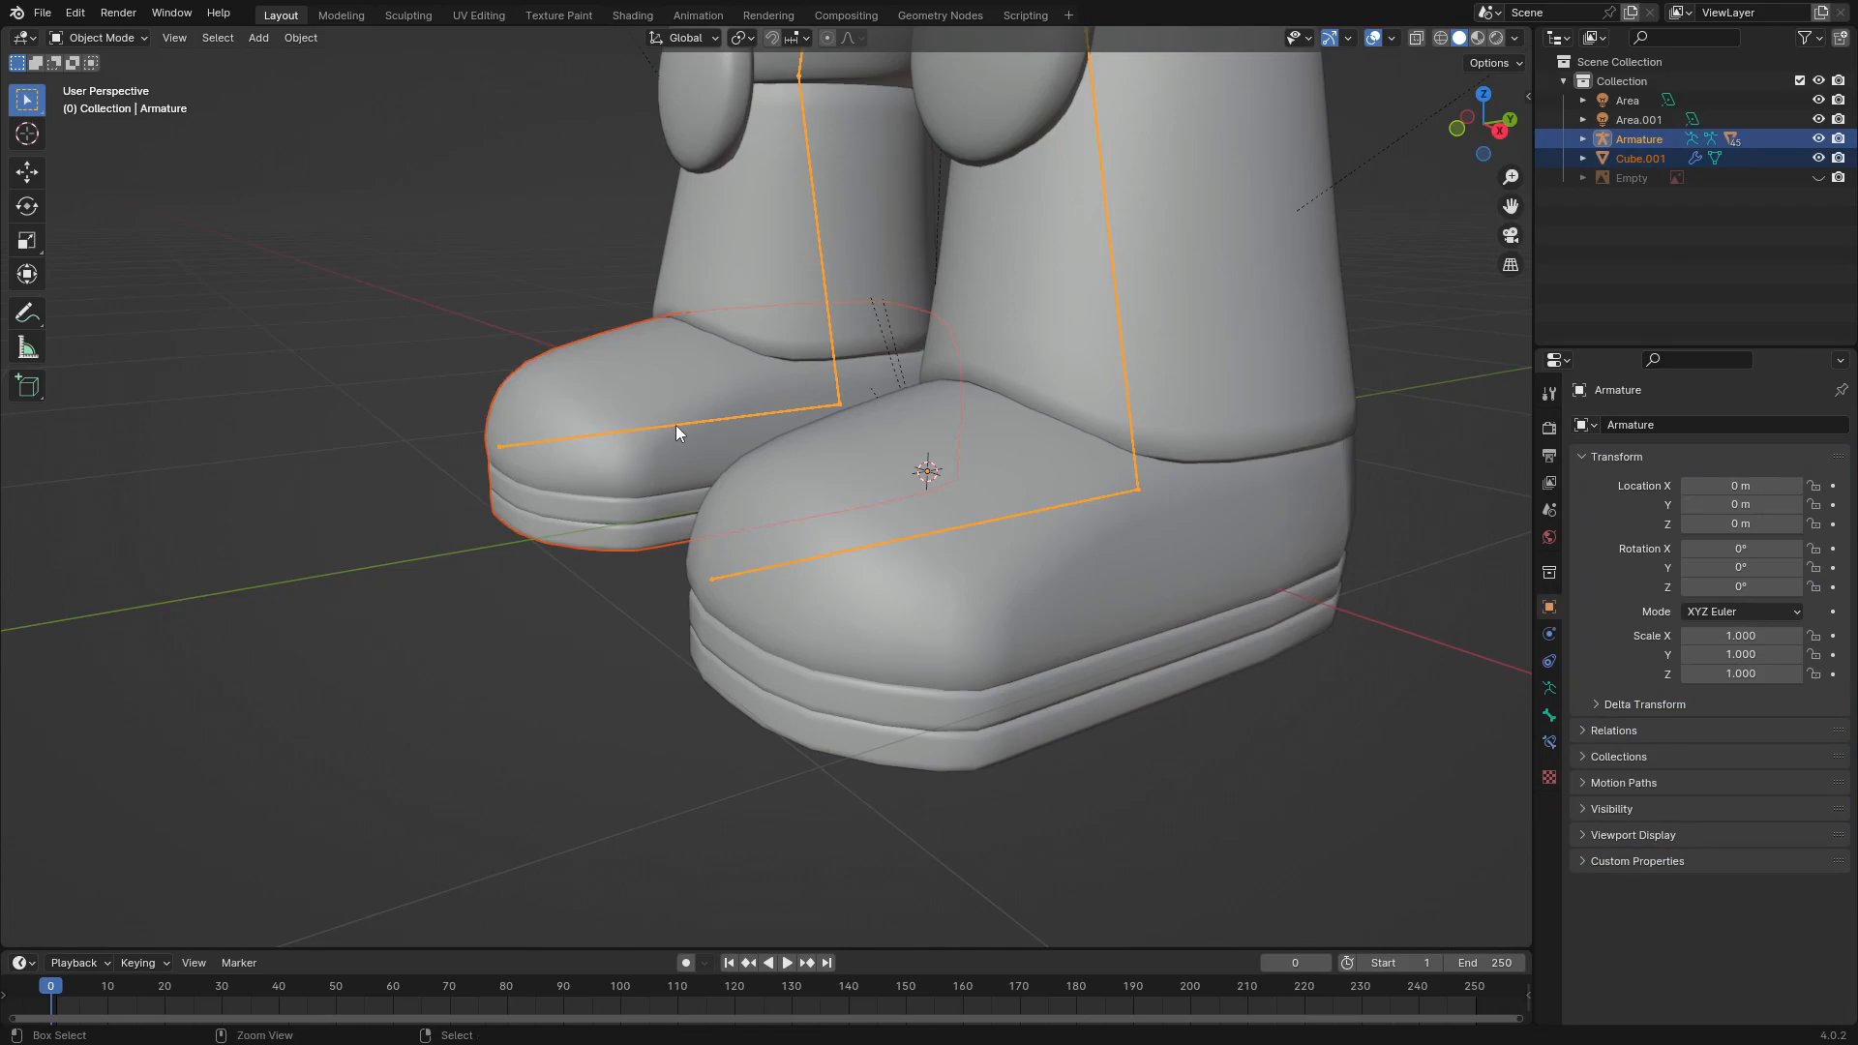
pyautogui.hotkey('ctrl', 'Tab')
pyautogui.click(678, 422)
pyautogui.hotkey('ctrl', 'p')
pyautogui.click(677, 421)
# Step: Try rotating the right foot bone to check that the boot follows it
pyautogui.scroll(-2, 695, 441)
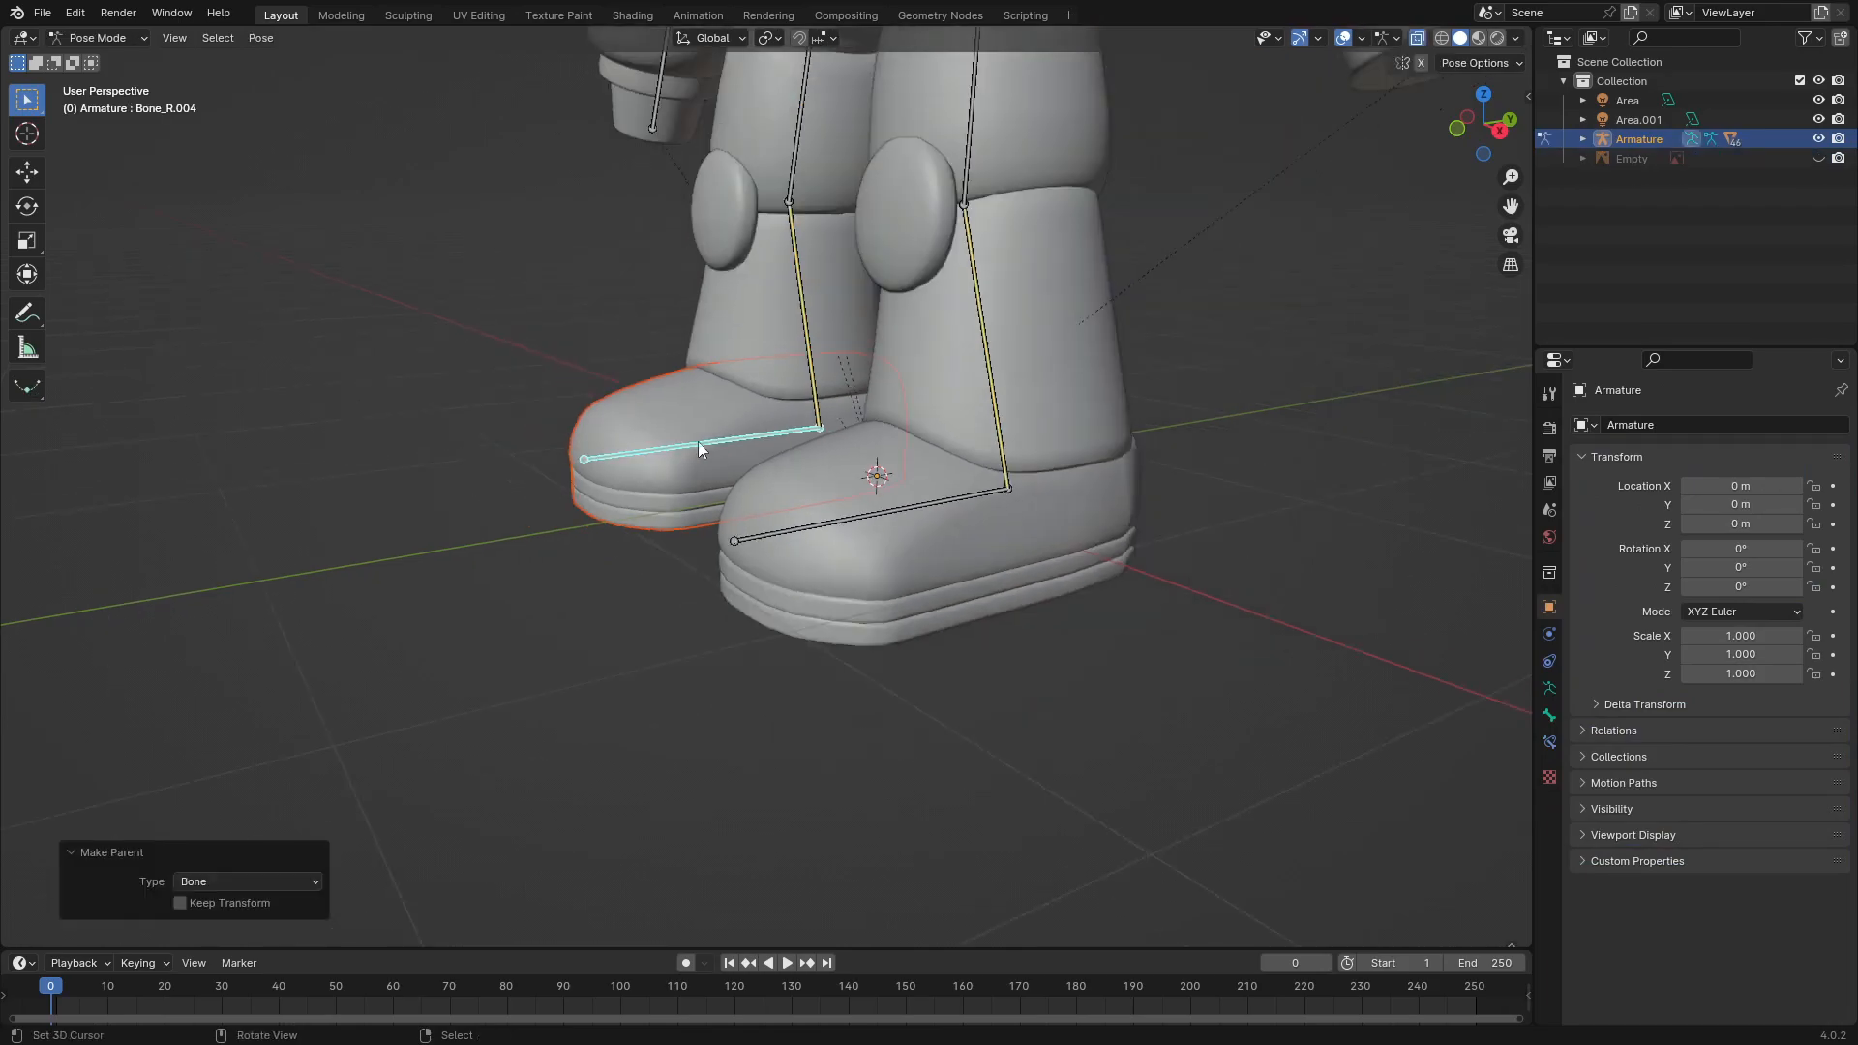
pyautogui.scroll(-2, 694, 442)
pyautogui.press('r')
pyautogui.press('r')
pyautogui.press('KP_1')
pyautogui.rightClick(737, 396)
# Step: Try moving the rig's bones to check how the robot's parts follow
pyautogui.scroll(-3, 764, 353)
pyautogui.press('a')
pyautogui.press('g')
pyautogui.rightClick(827, 310)
pyautogui.scroll(-2, 849, 265)
pyautogui.press('g')
pyautogui.rightClick(853, 265)
pyautogui.moveTo(853, 265); pyautogui.dragTo(852, 398, button='middle')
pyautogui.scroll(2, 851, 398)
pyautogui.rightClick(818, 265)
# Step: Lower the torso bone in Pose Mode so that the robot's knees bend over its planted feet
pyautogui.press('g')
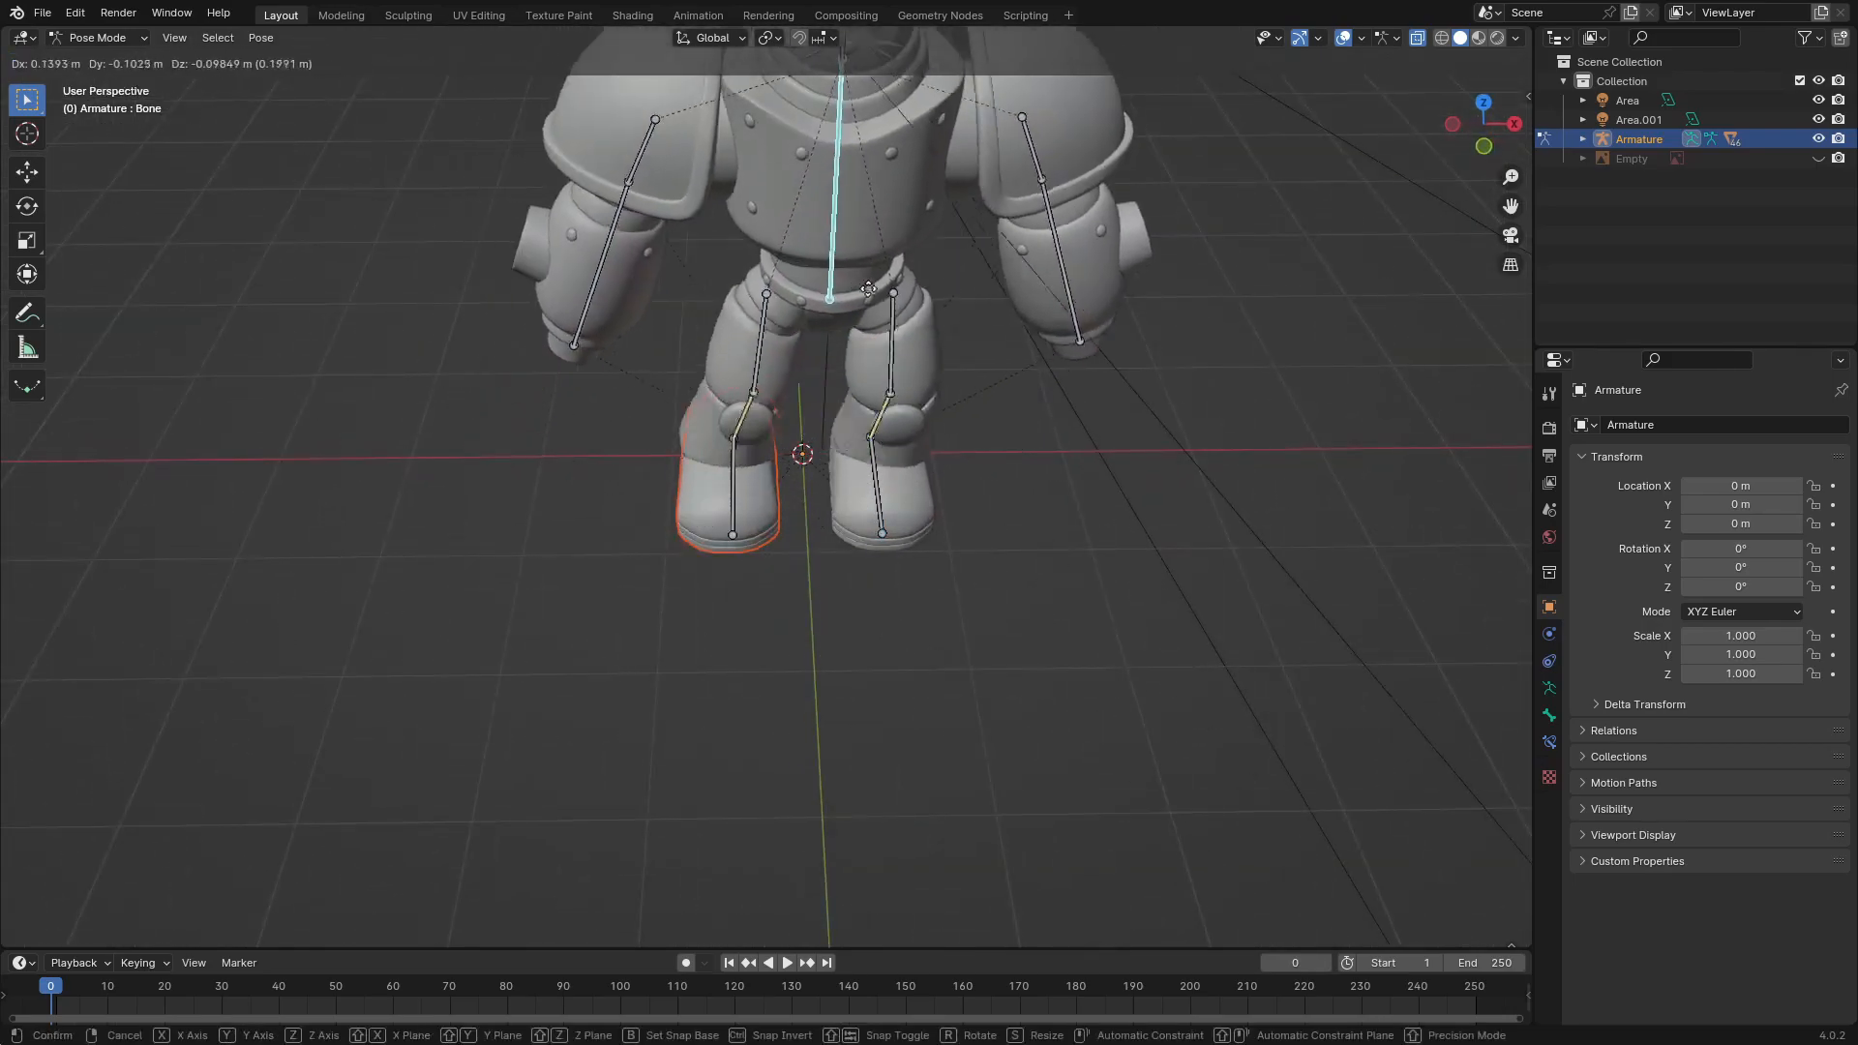
pyautogui.press('KP_1')
pyautogui.scroll(3, 802, 330)
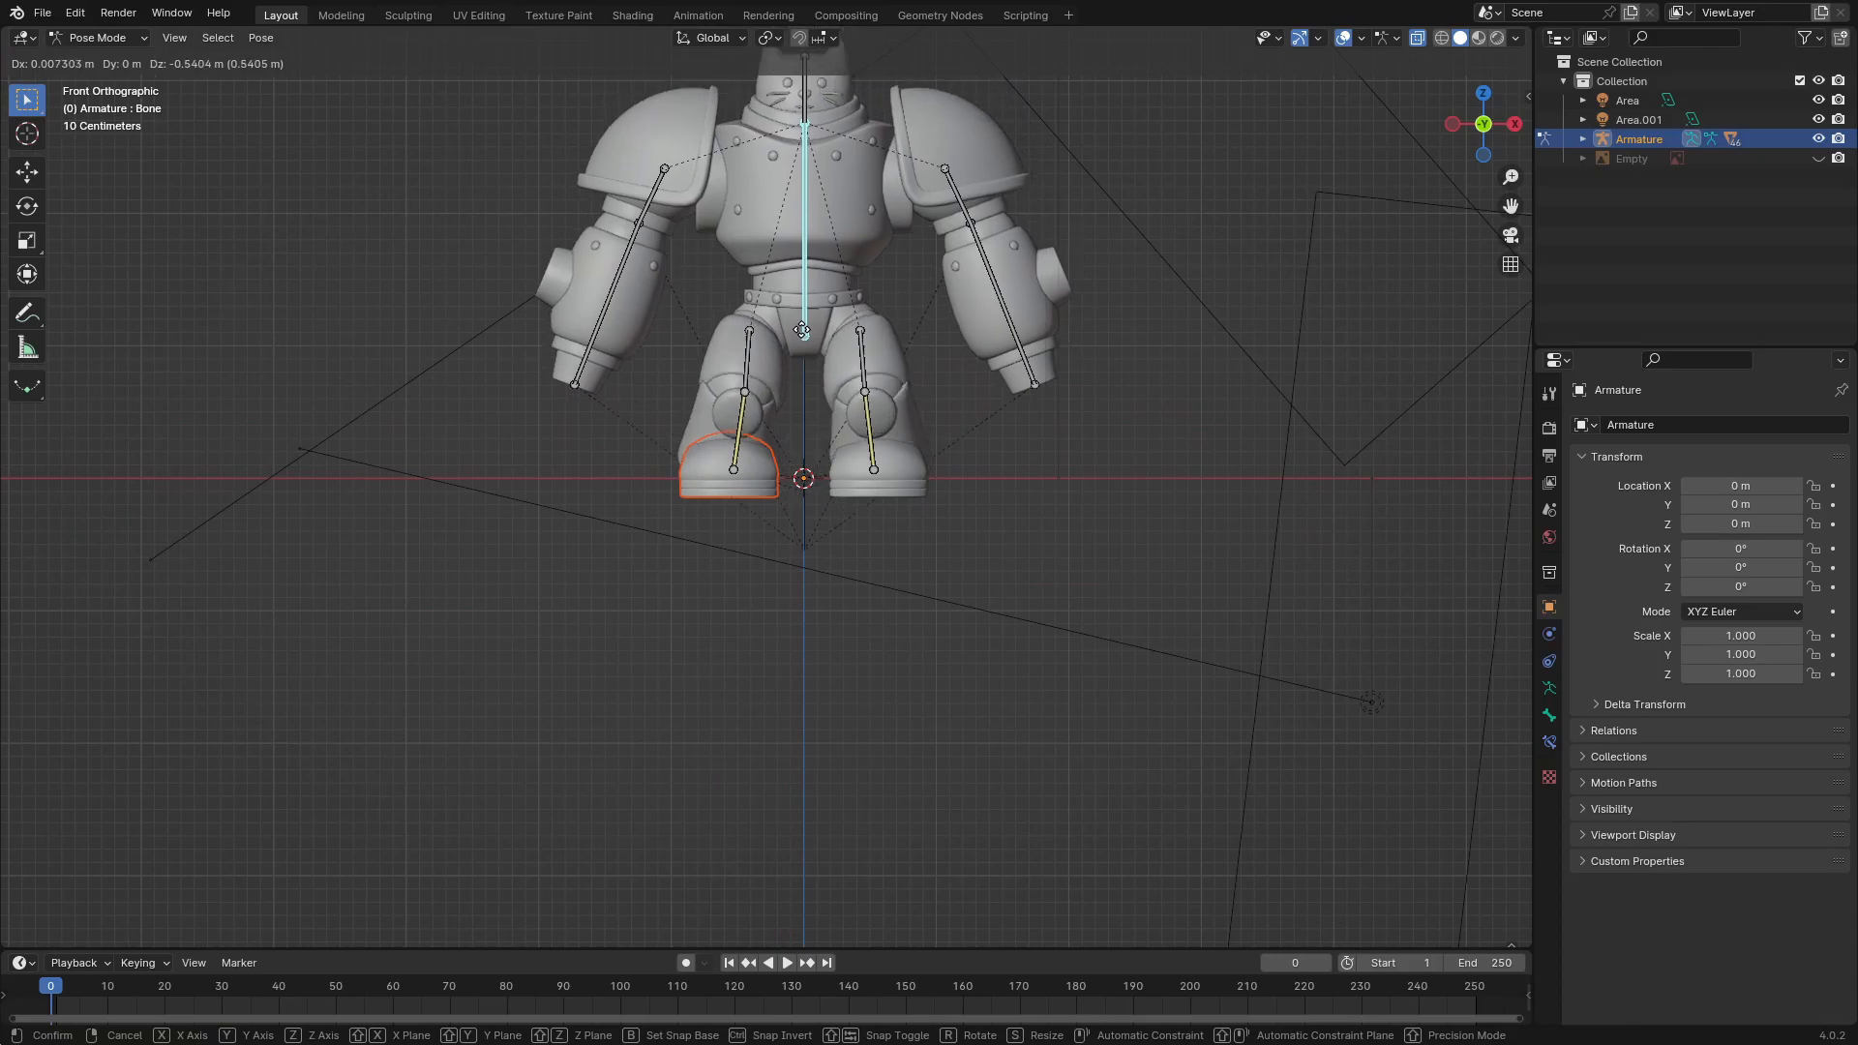
pyautogui.click(806, 298)
# Step: Switch the viewport to Rendered shading to view the posed robot with its materials
pyautogui.moveTo(786, 307)
pyautogui.mouseDown(button='middle')
pyautogui.moveTo(908, 348)
pyautogui.moveTo(857, 399)
pyautogui.moveTo(817, 403)
pyautogui.moveTo(901, 426)
pyautogui.moveTo(905, 453)
pyautogui.mouseUp(button='middle')
pyautogui.press('z')
pyautogui.scroll(-2, 770, 412)
pyautogui.press('z')
pyautogui.click(901, 387)
# Step: Move the torso bone again to test the leg IK in the rendered view, and view the robot from the front
pyautogui.moveTo(906, 453)
pyautogui.mouseDown(button='middle')
pyautogui.moveTo(789, 445)
pyautogui.moveTo(983, 501)
pyautogui.moveTo(776, 497)
pyautogui.moveTo(892, 474)
pyautogui.mouseUp(button='middle')
pyautogui.press('g')
pyautogui.click(786, 456)
pyautogui.press('KP_1')
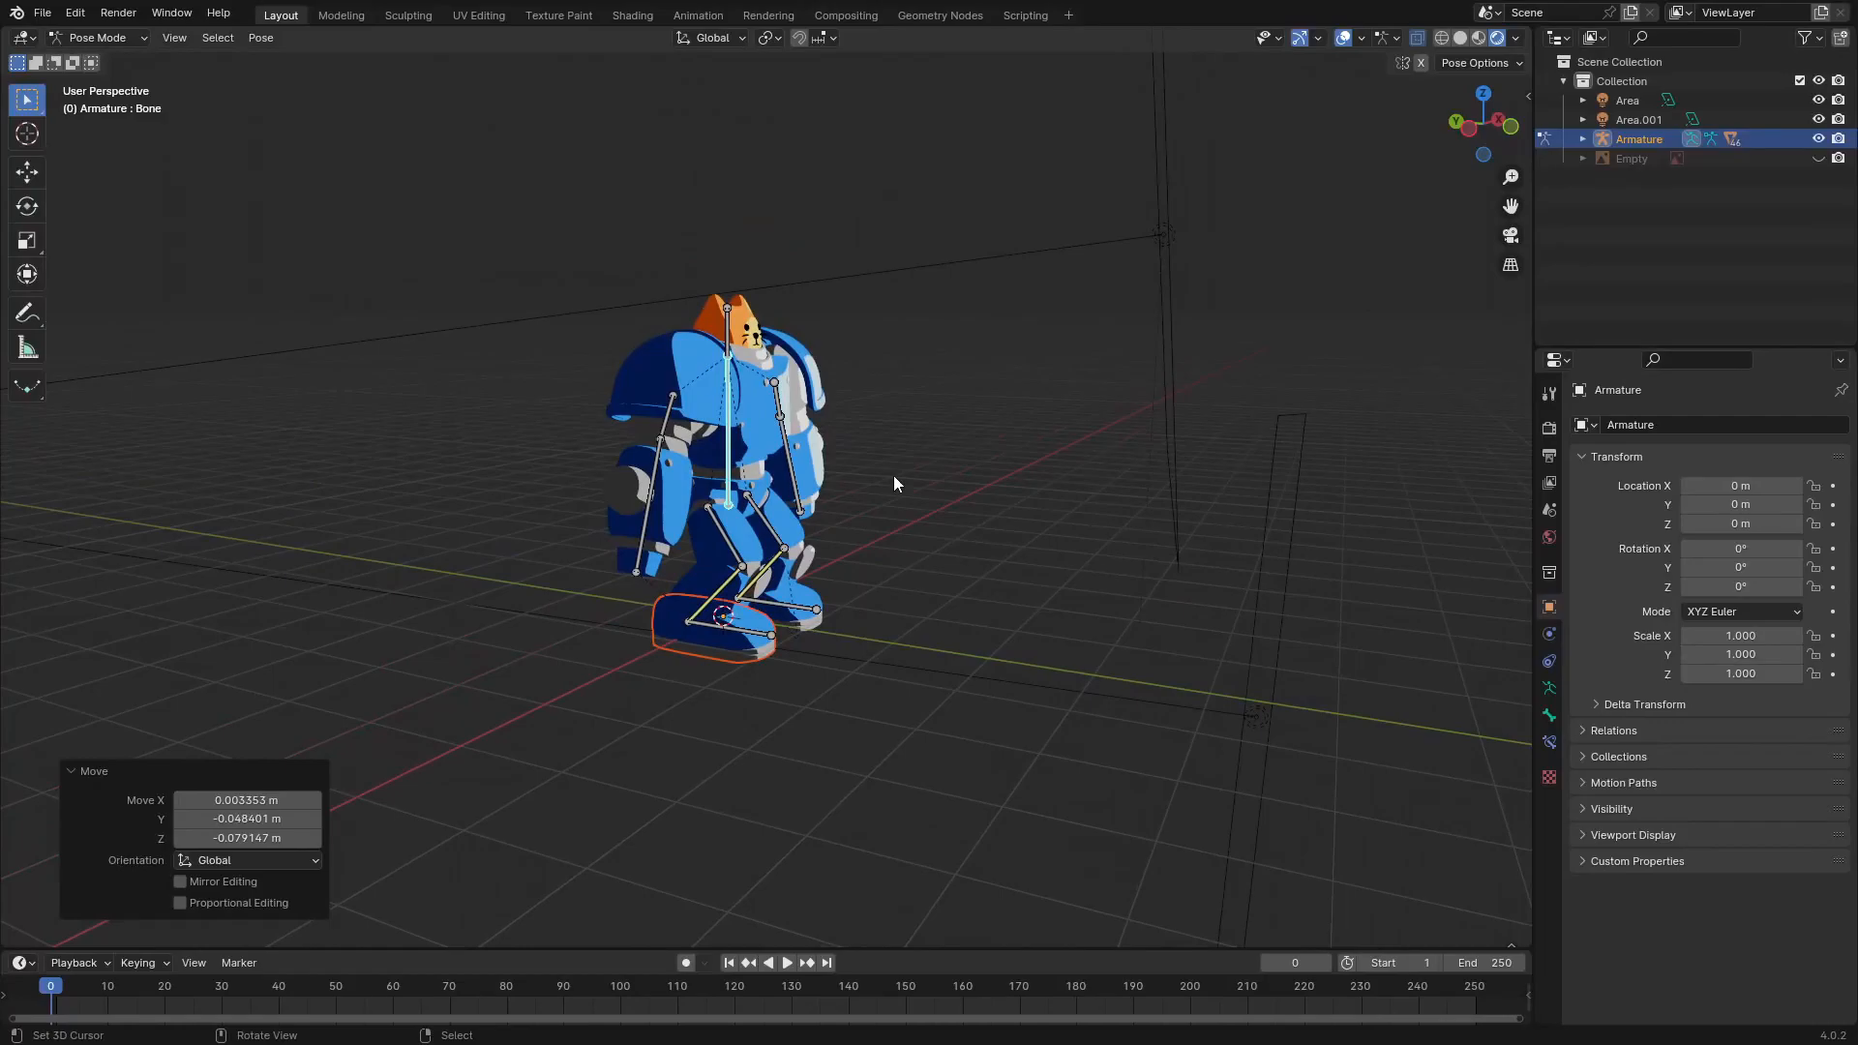